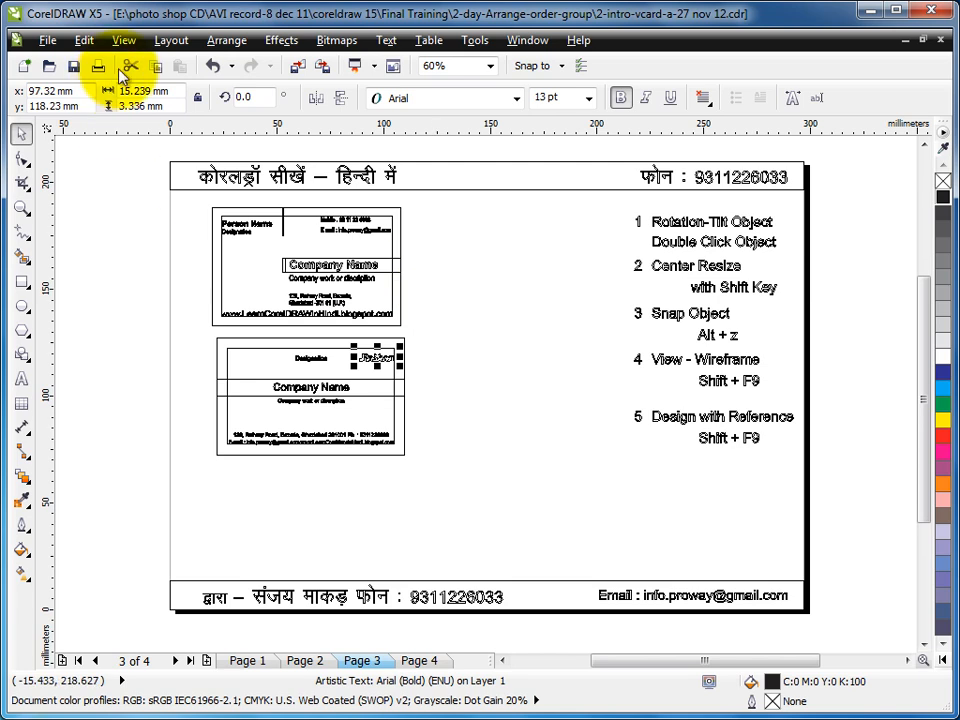
In Enhanced view, draw a red-filled rectangle beside the sample cards and enlarge it from its centre to about 72 by 64 mm.
{"action": "left_click", "coordinate": [124, 40]}
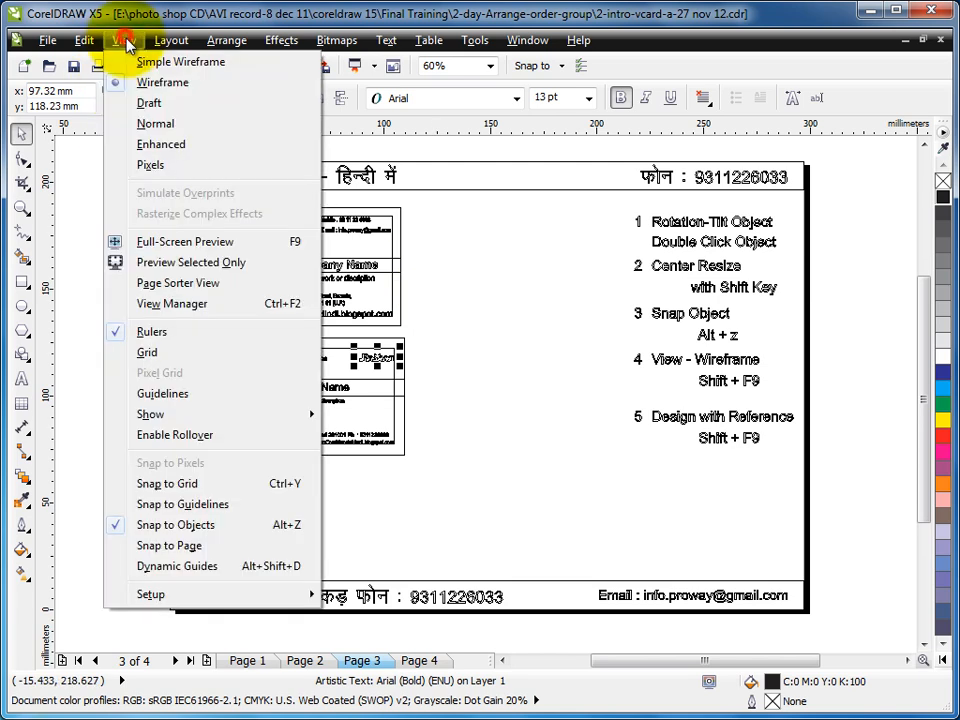
{"action": "left_click", "coordinate": [162, 145]}
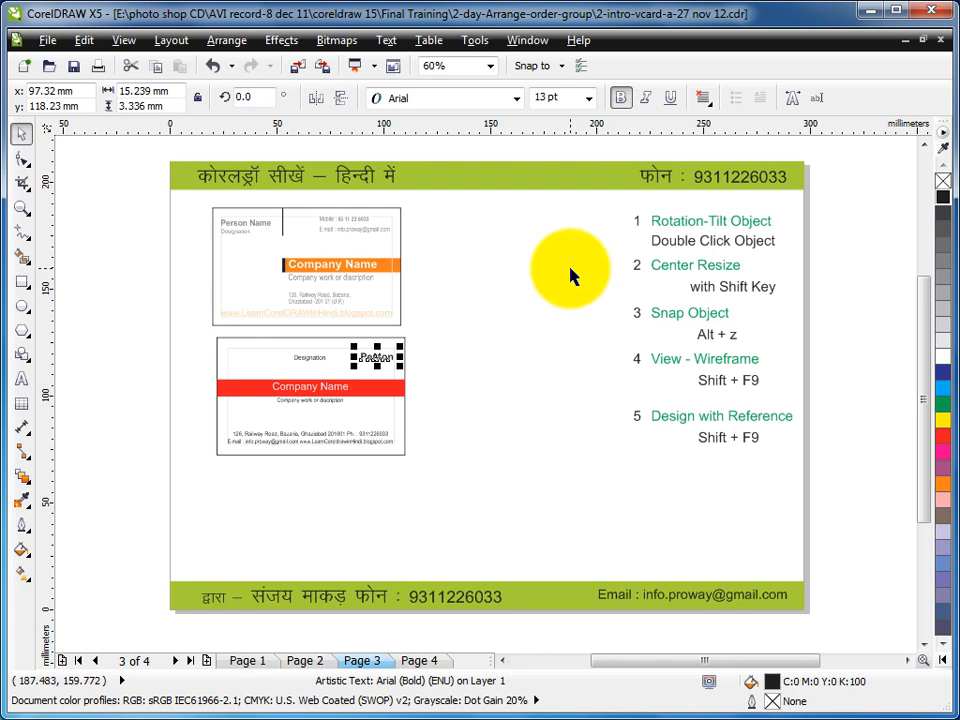
{"action": "left_click", "coordinate": [22, 282]}
{"action": "left_click_drag", "start_coordinate": [443, 256], "coordinate": [592, 389]}
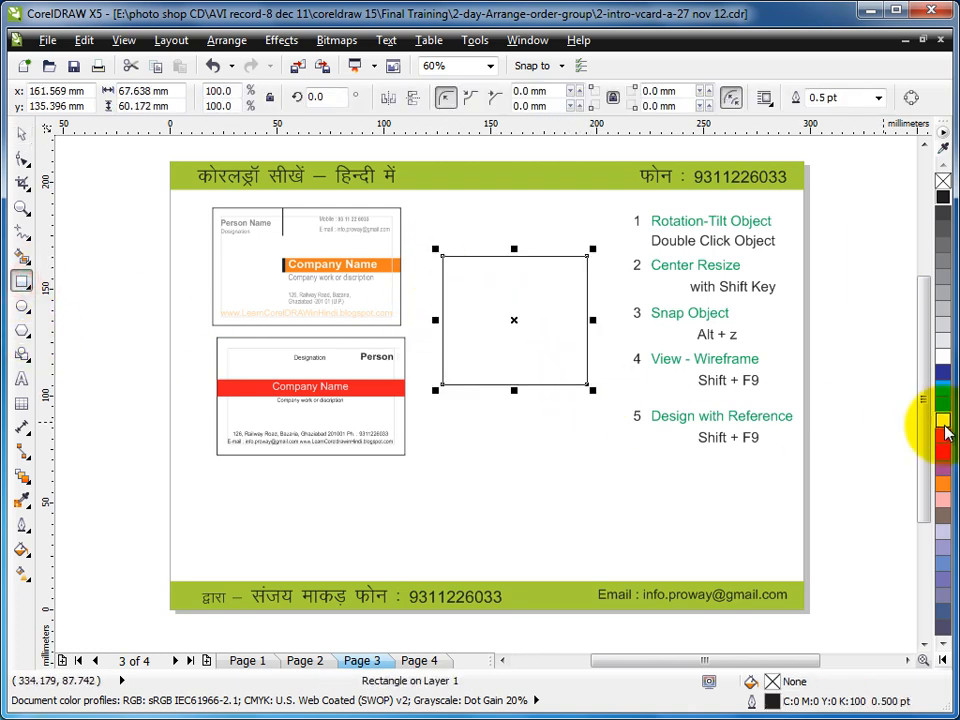
{"action": "left_click", "coordinate": [942, 435]}
{"action": "left_click", "coordinate": [22, 133]}
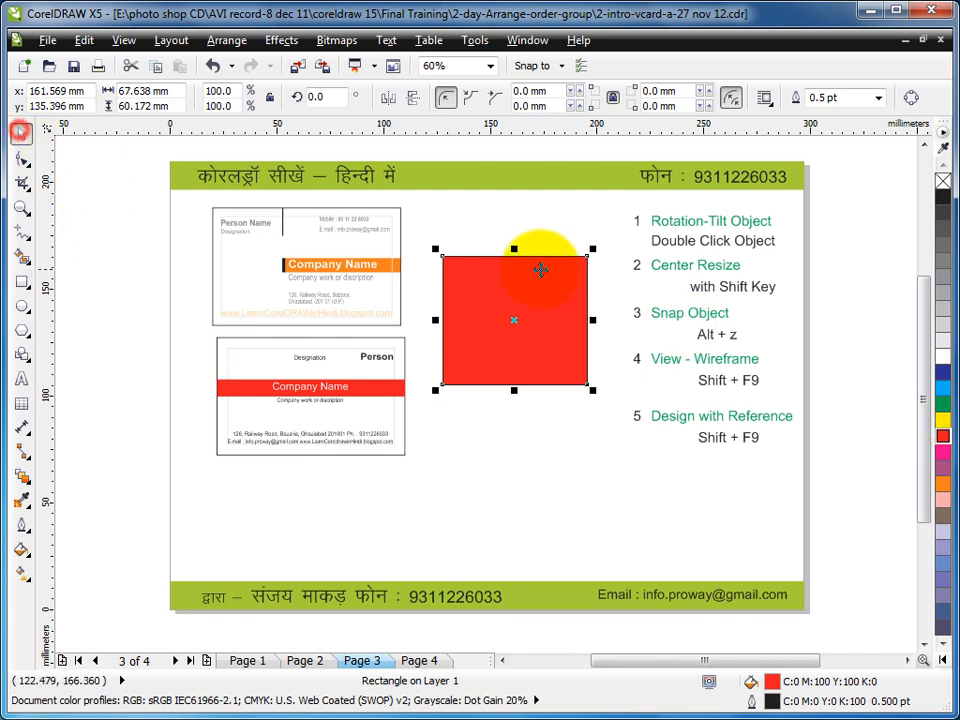
{"action": "mouse_move", "coordinate": [595, 253]}
{"action": "left_mouse_down"}
{"action": "mouse_move", "coordinate": [569, 276]}
{"action": "mouse_move", "coordinate": [596, 246]}
{"action": "left_mouse_up"}
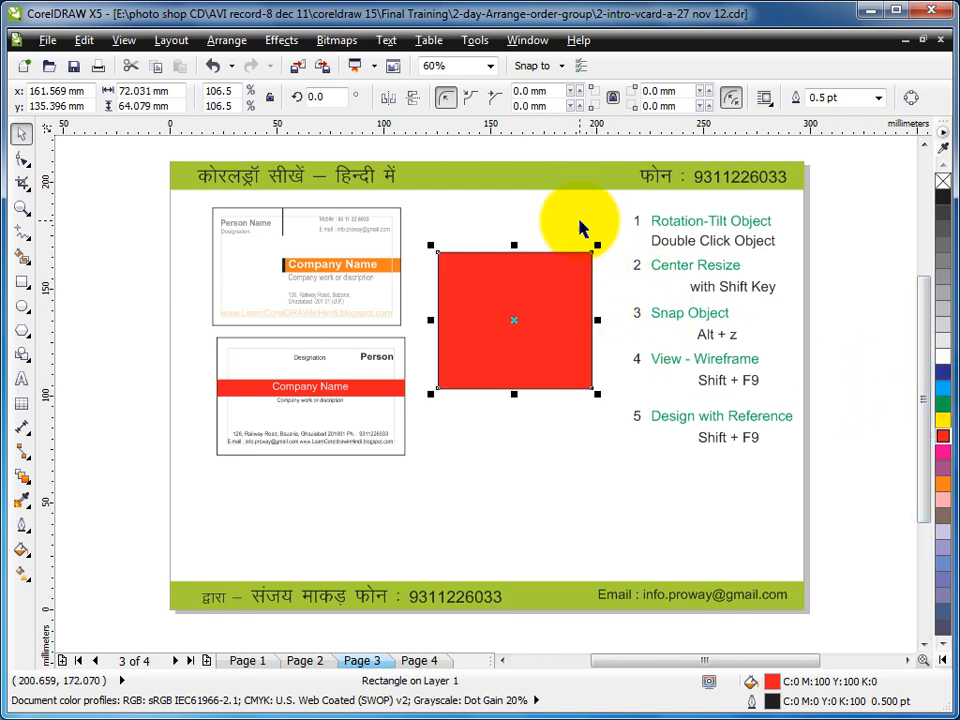
{"action": "left_click", "coordinate": [579, 221]}
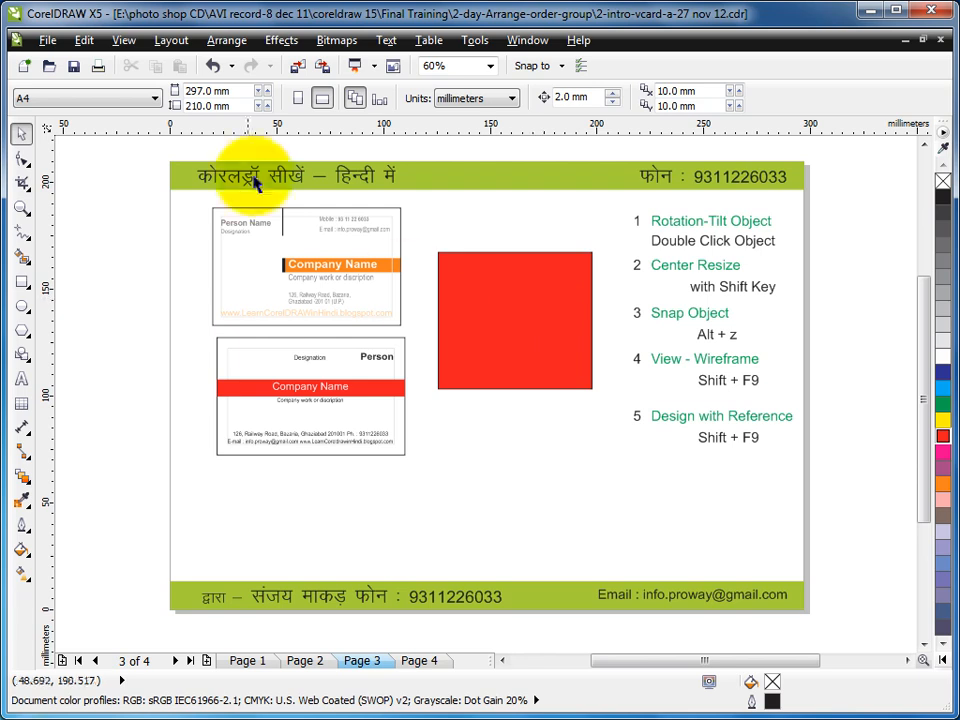
Toggle between Wireframe and Enhanced views to examine the overlapping rectangles, and select the smaller one hidden behind the large red rectangle.
{"action": "left_click", "coordinate": [124, 40]}
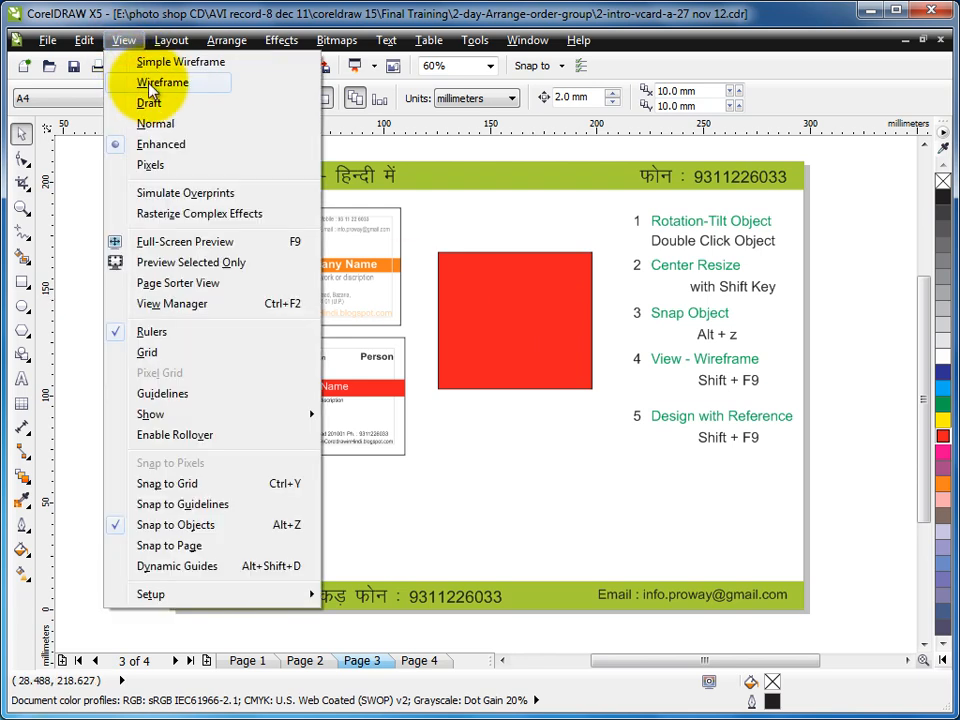
{"action": "key", "text": "shift+F9"}
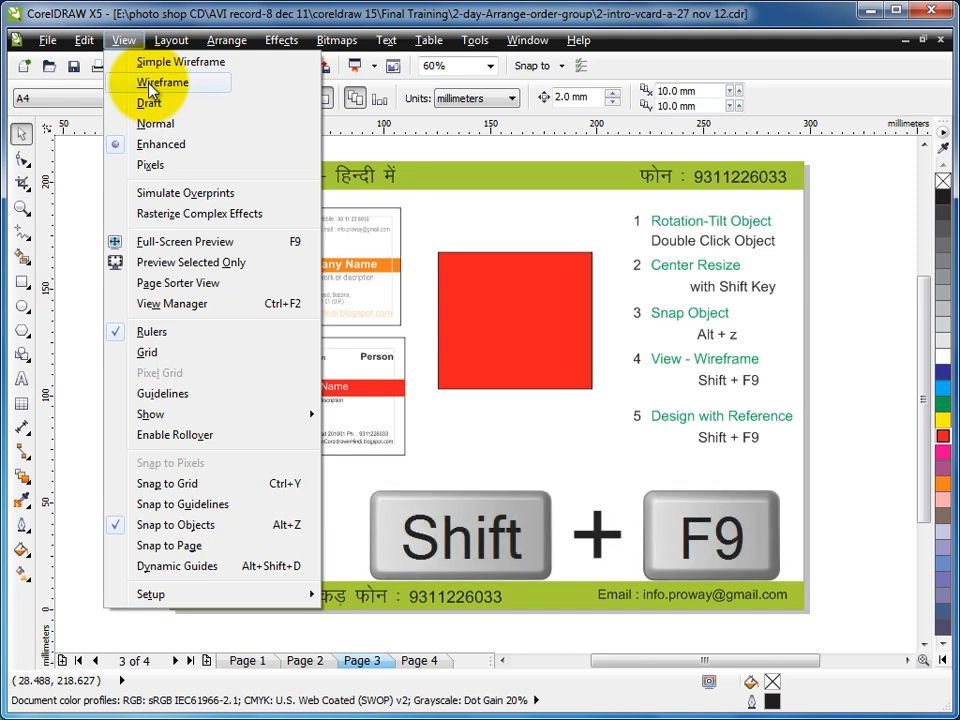
{"action": "left_click", "coordinate": [150, 83]}
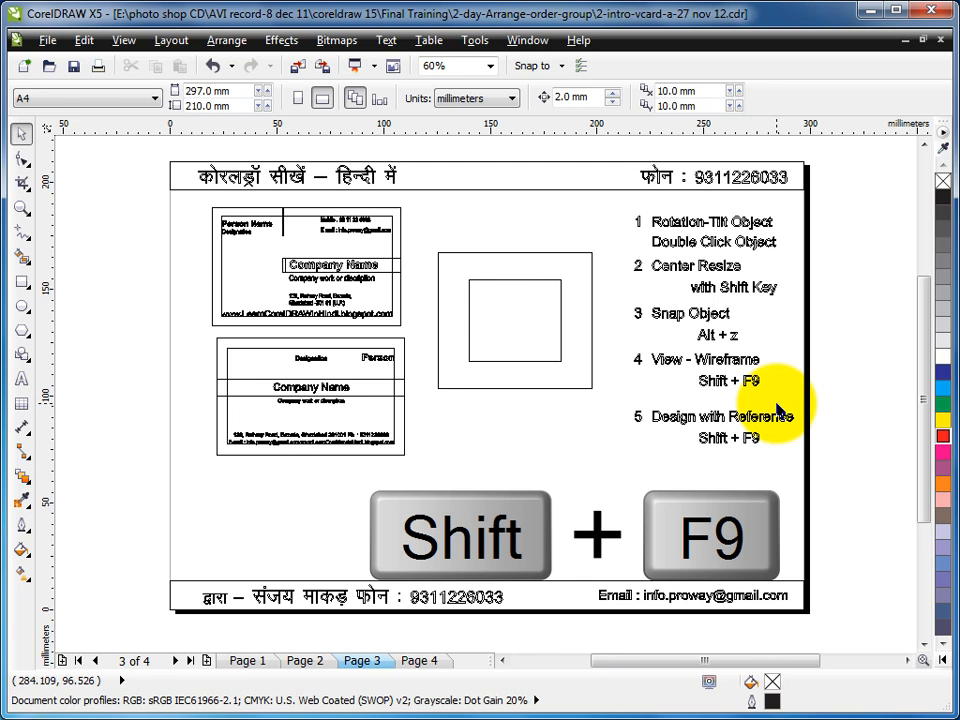
{"action": "key", "text": "shift+F9"}
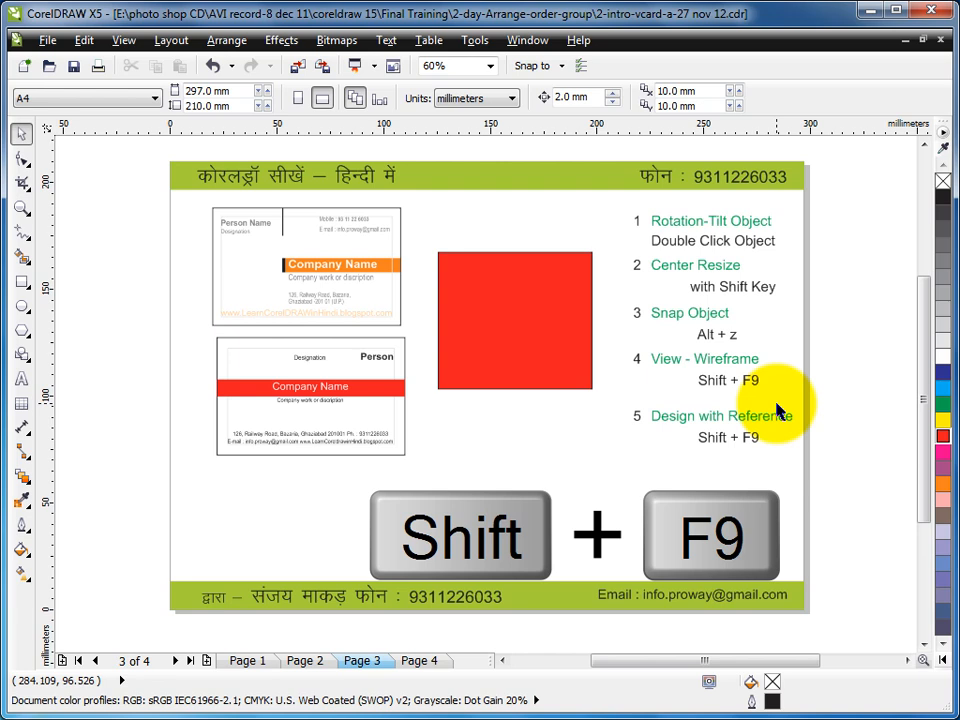
{"action": "key", "text": "shift+F9"}
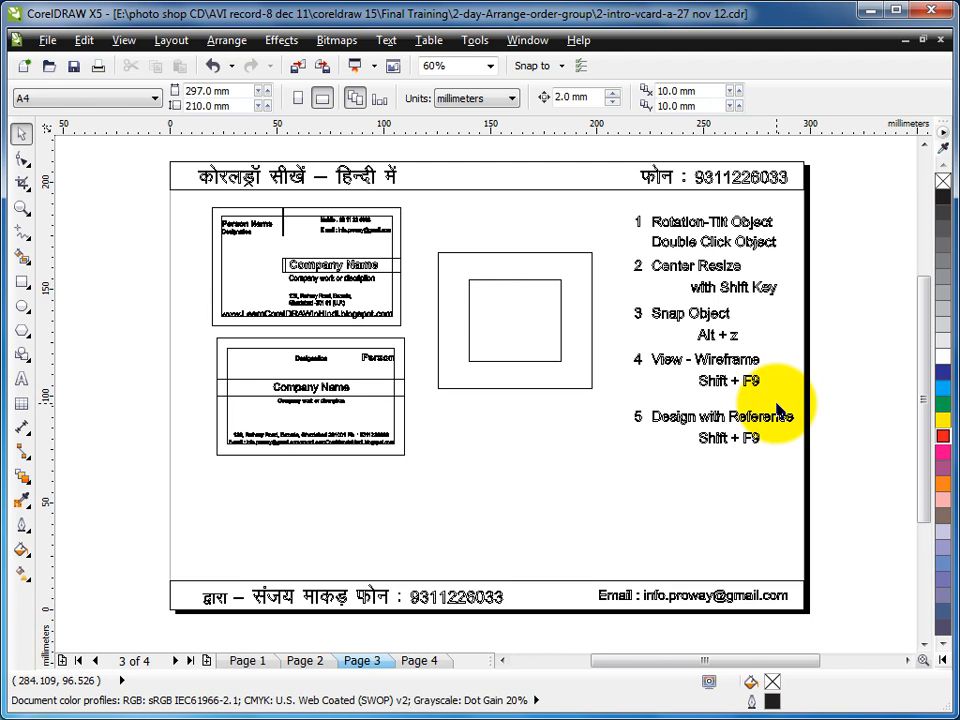
{"action": "key", "text": "shift+F9"}
{"action": "key", "text": "shift+F9"}
{"action": "left_click", "coordinate": [510, 280]}
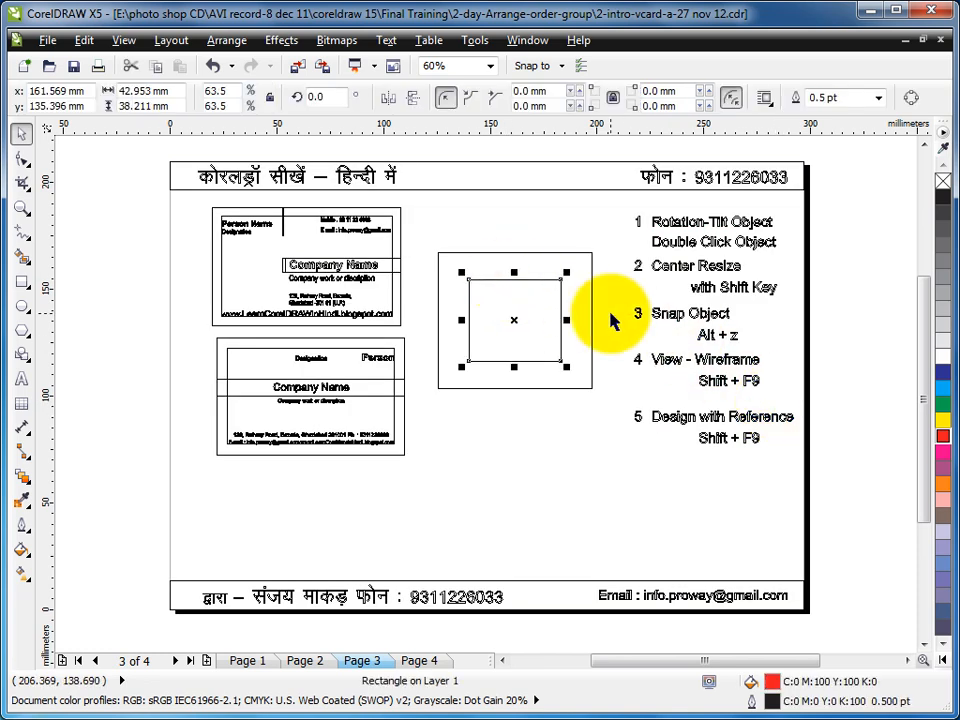
{"action": "key", "text": "shift+F9"}
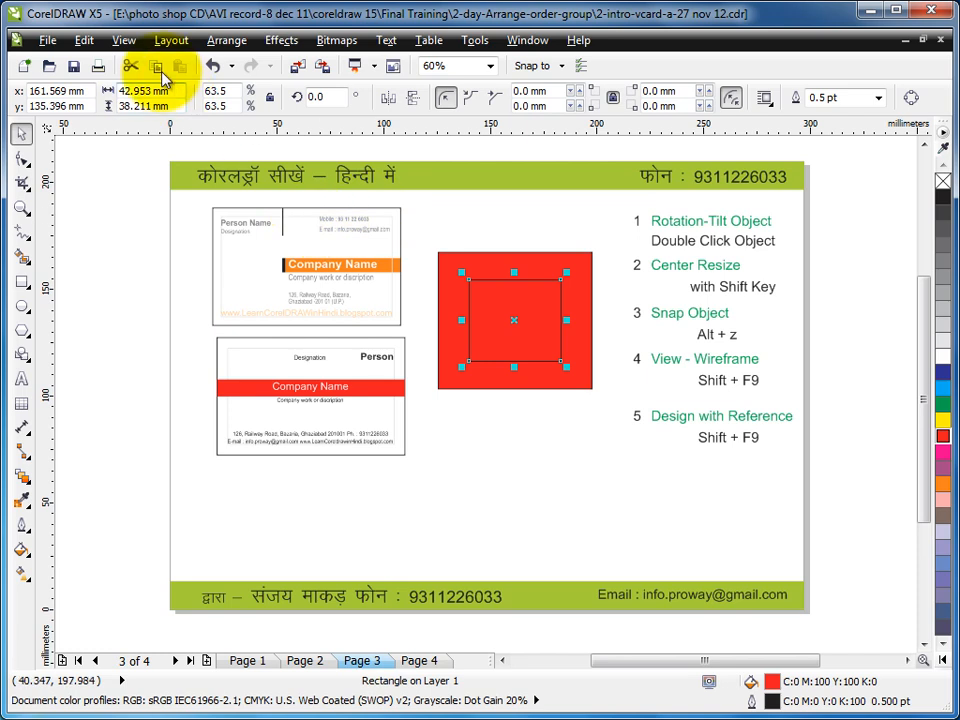
{"action": "left_click", "coordinate": [125, 41]}
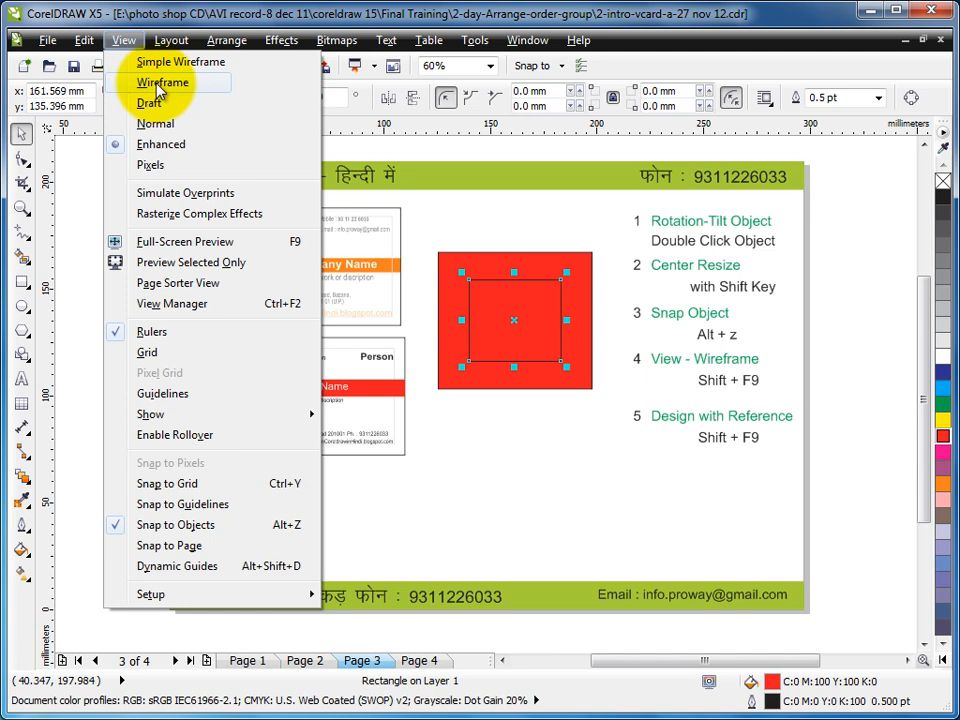
{"action": "left_click", "coordinate": [470, 152]}
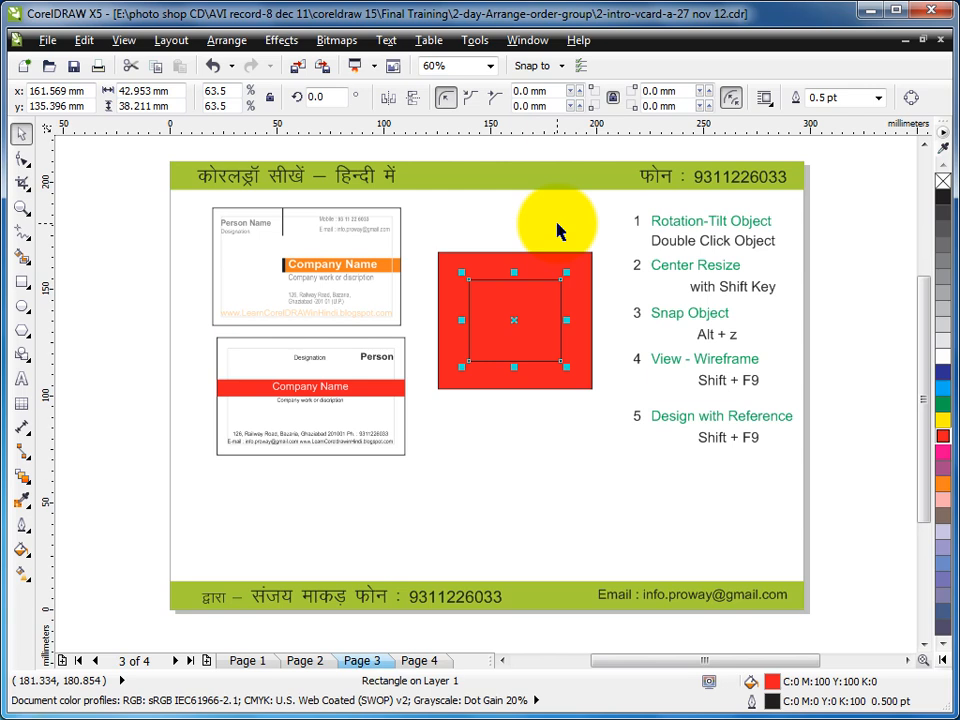
{"action": "left_click", "coordinate": [127, 41]}
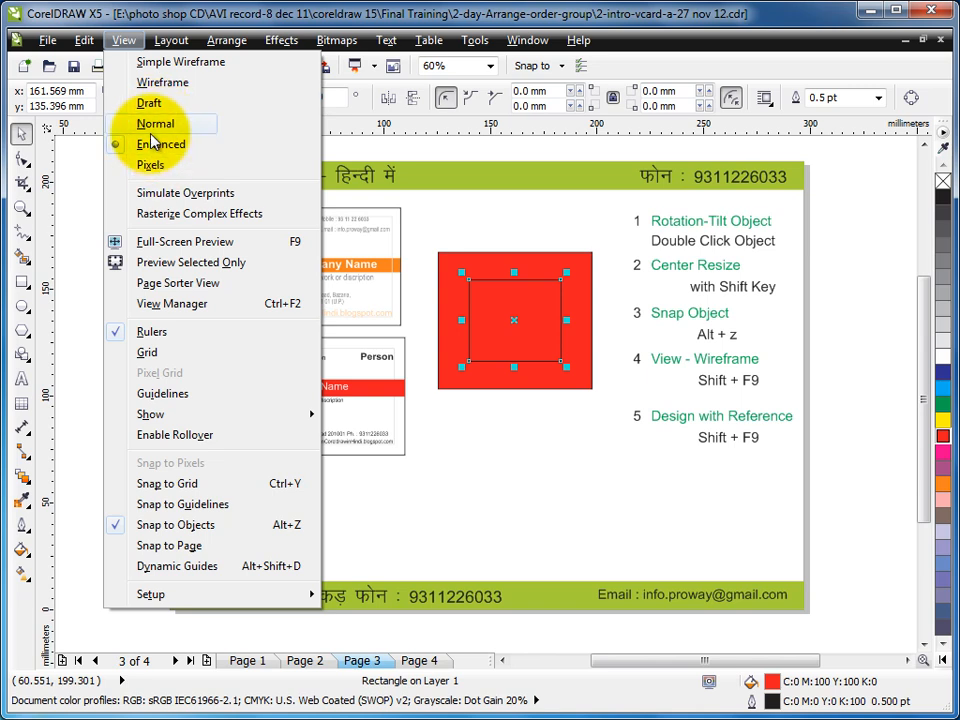
{"action": "left_click", "coordinate": [448, 147]}
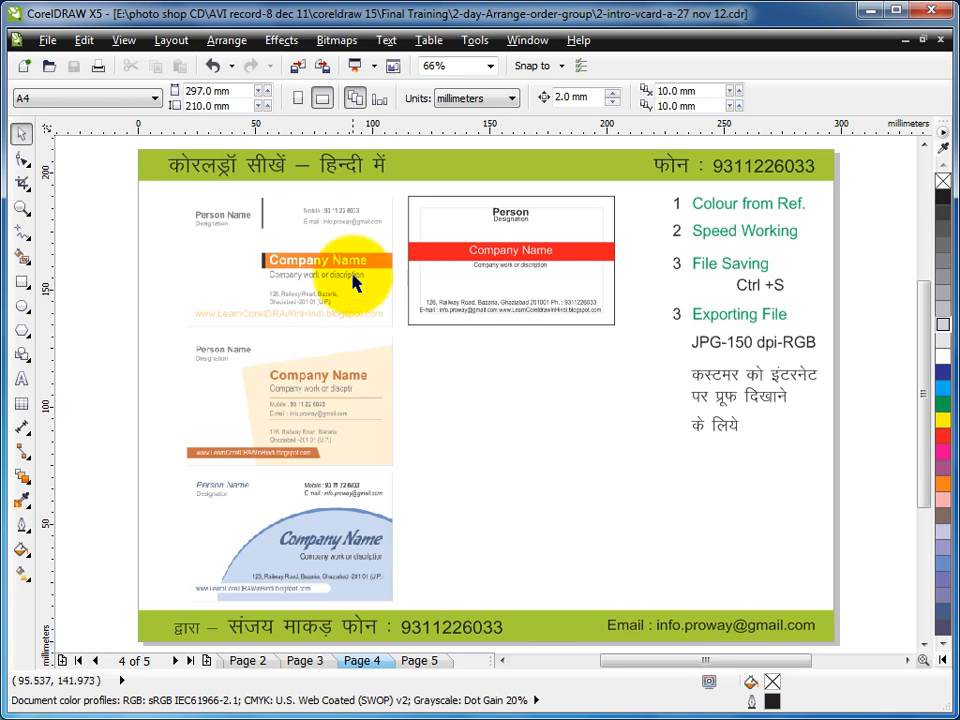
Place a copy of the orange reference card bitmap on the red card, aligned with its outline and behind its elements.
{"action": "left_click", "coordinate": [366, 381]}
{"action": "left_click", "coordinate": [340, 537]}
{"action": "left_click", "coordinate": [358, 392]}
{"action": "left_click", "coordinate": [345, 260]}
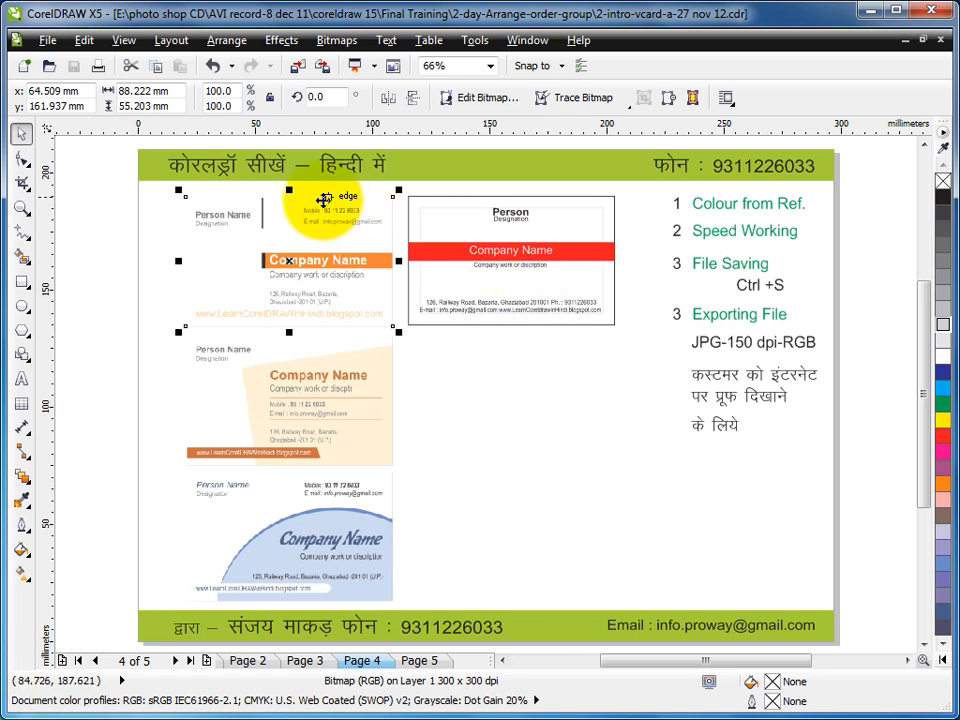
{"action": "left_click_drag", "start_coordinate": [125, 142], "coordinate": [715, 381]}
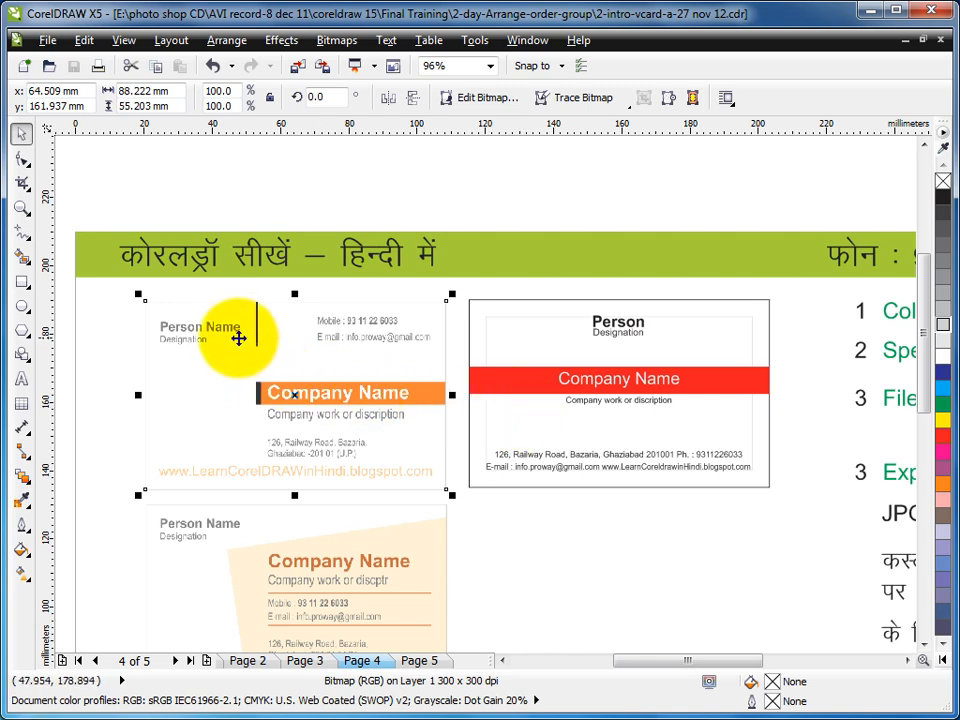
{"action": "left_click_drag", "start_coordinate": [224, 330], "coordinate": [542, 327]}
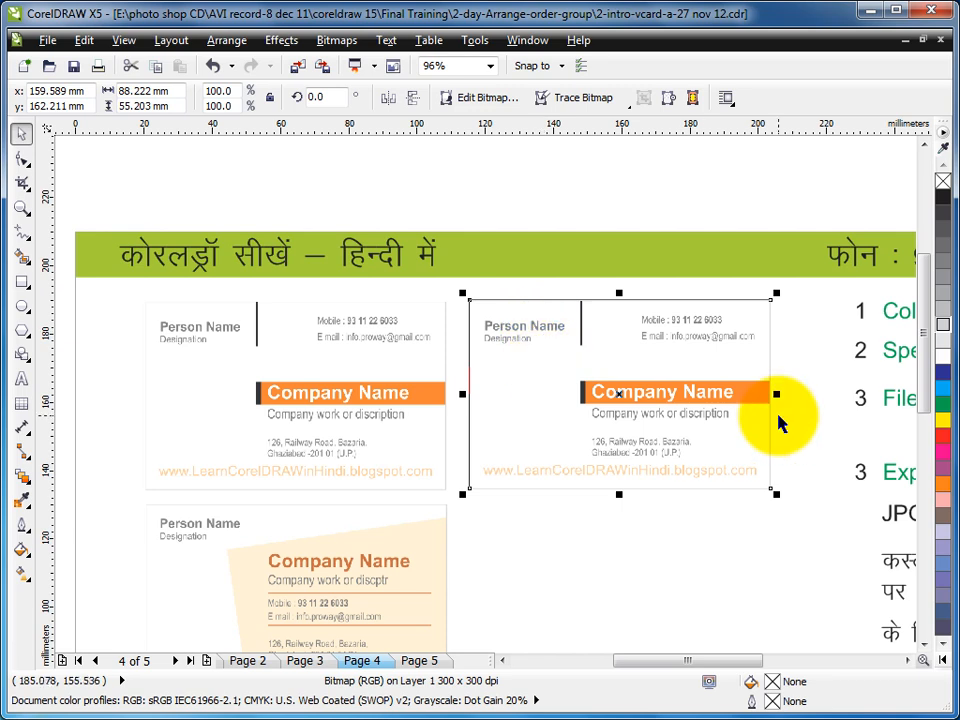
{"action": "key", "text": "z"}
{"action": "left_click_drag", "start_coordinate": [381, 227], "coordinate": [744, 510]}
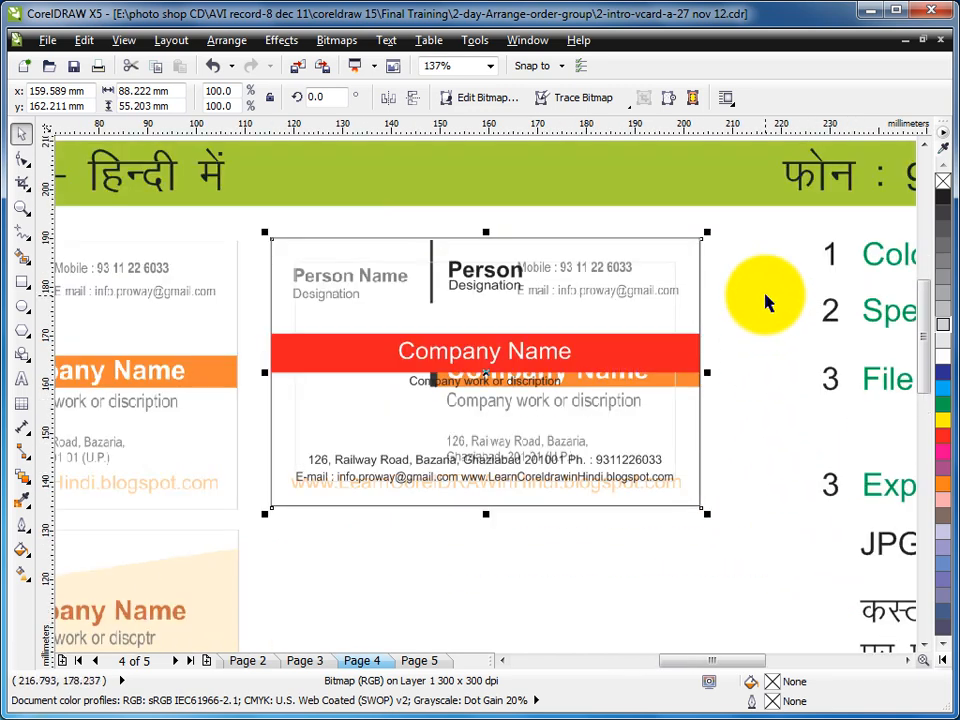
{"action": "left_click", "coordinate": [746, 251]}
{"action": "left_click", "coordinate": [348, 295]}
{"action": "left_click", "coordinate": [287, 278]}
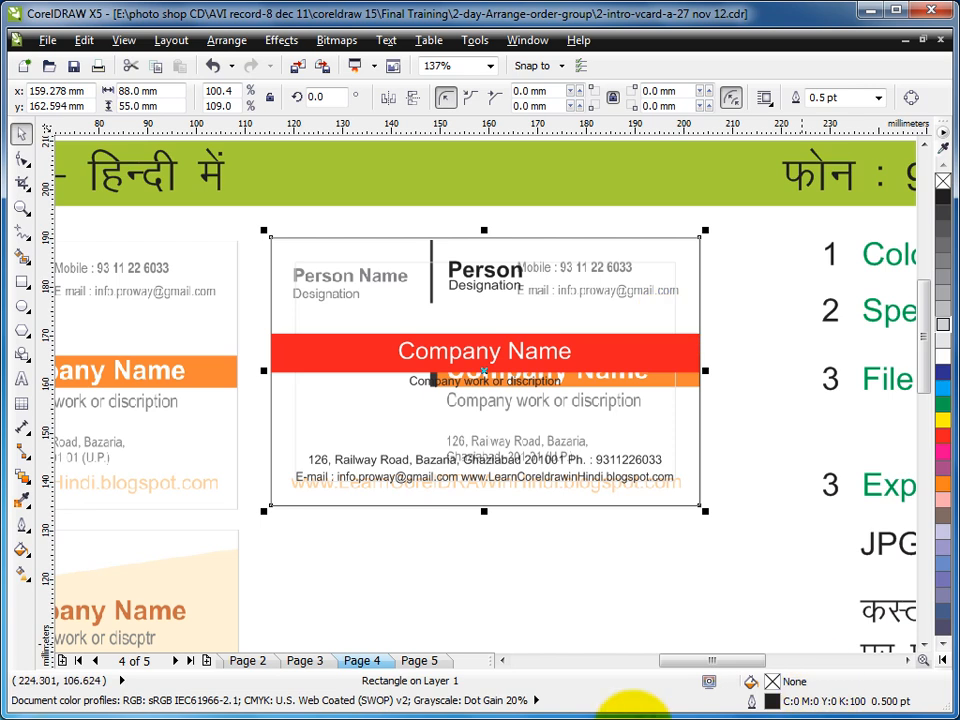
{"action": "left_click", "coordinate": [720, 300]}
{"action": "left_click", "coordinate": [677, 259]}
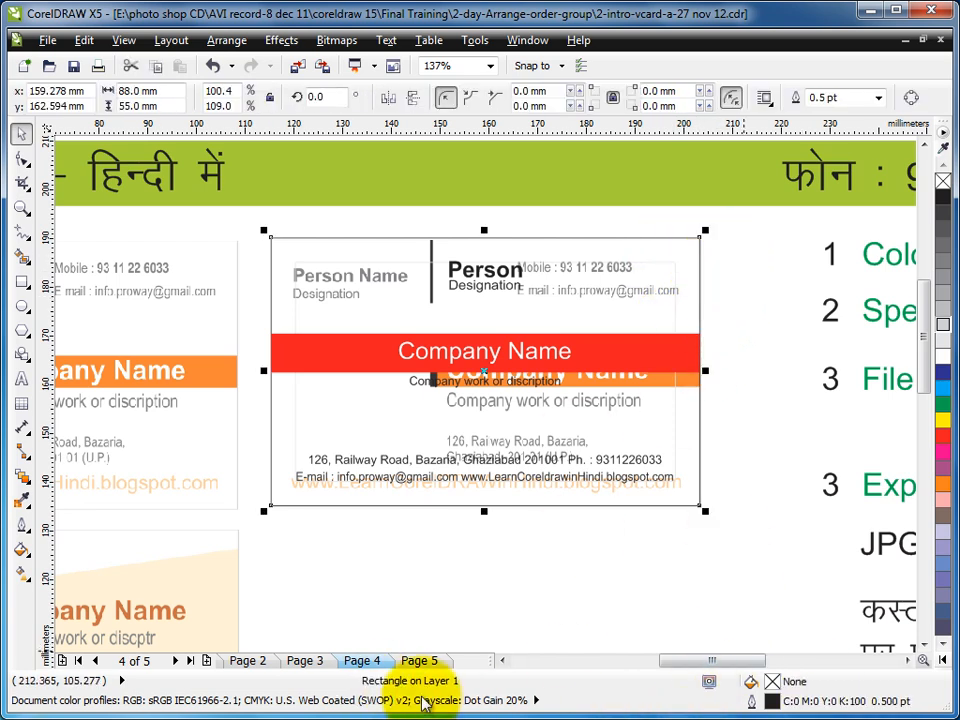
{"action": "left_click", "coordinate": [747, 273]}
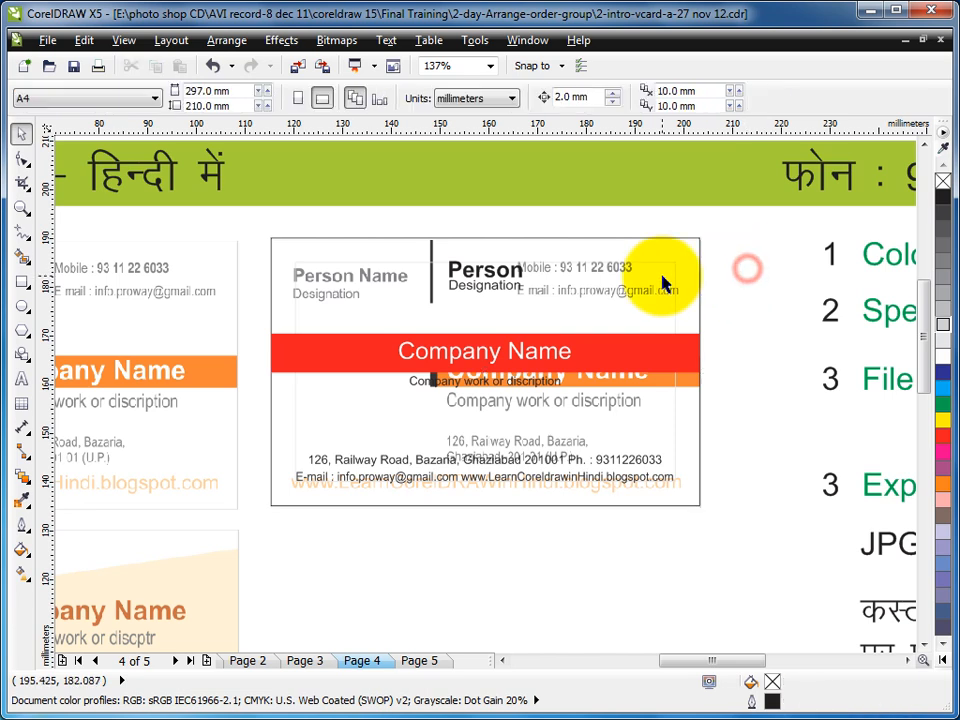
Move the "Person" and "Designation" texts onto the matching name and designation lines of the reference image.
{"action": "left_click", "coordinate": [474, 270]}
{"action": "left_click_drag", "start_coordinate": [484, 270], "coordinate": [332, 275]}
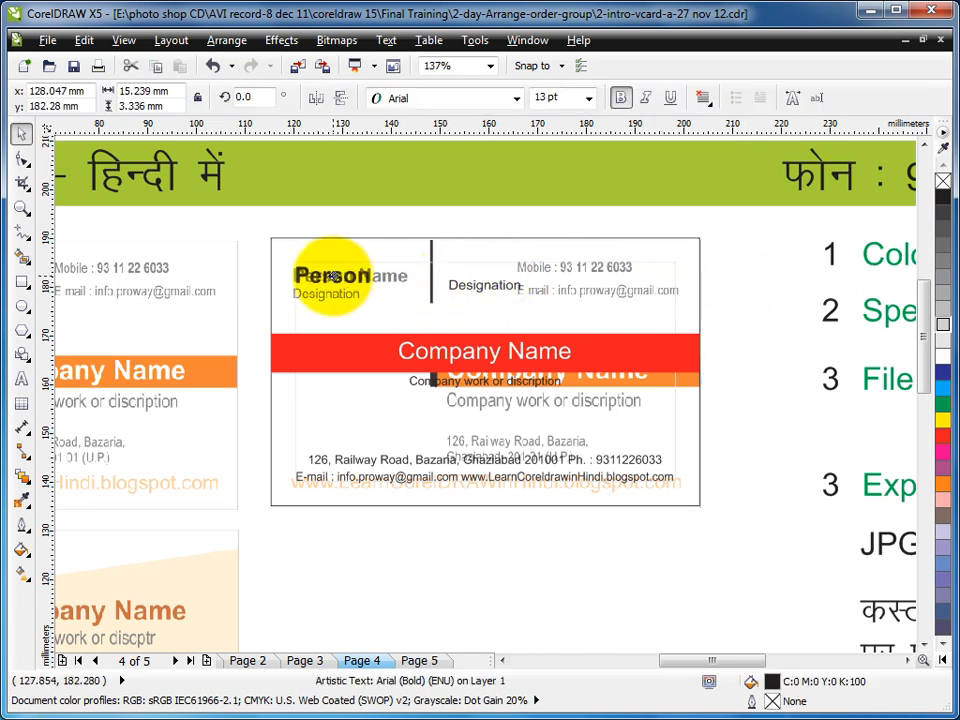
{"action": "left_click", "coordinate": [480, 285]}
{"action": "left_click_drag", "start_coordinate": [476, 283], "coordinate": [329, 296]}
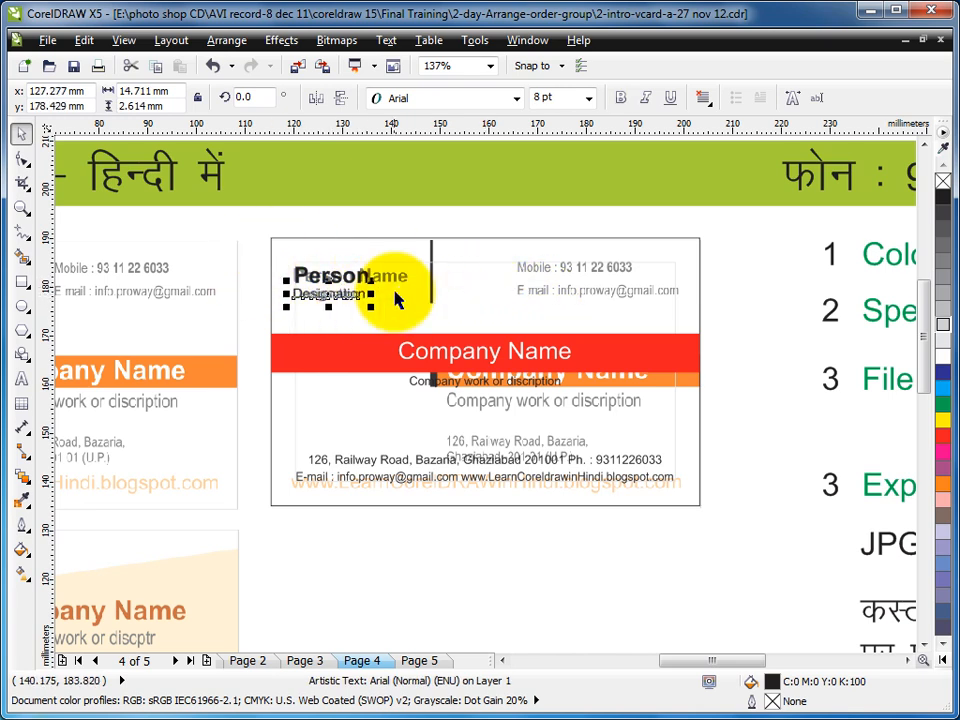
Copy the card's address line above the card, break it before "Ph." and split the two lines into separate text objects.
{"action": "left_click", "coordinate": [573, 466]}
{"action": "left_click_drag", "start_coordinate": [574, 455], "coordinate": [565, 228]}
{"action": "left_click", "coordinate": [21, 378]}
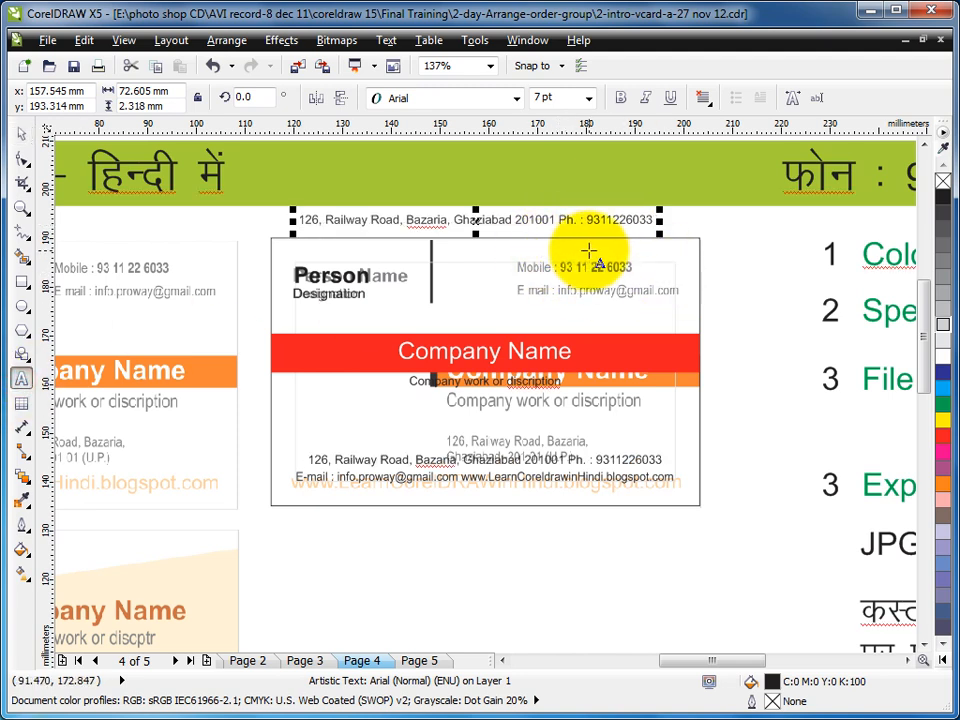
{"action": "left_click", "coordinate": [559, 221]}
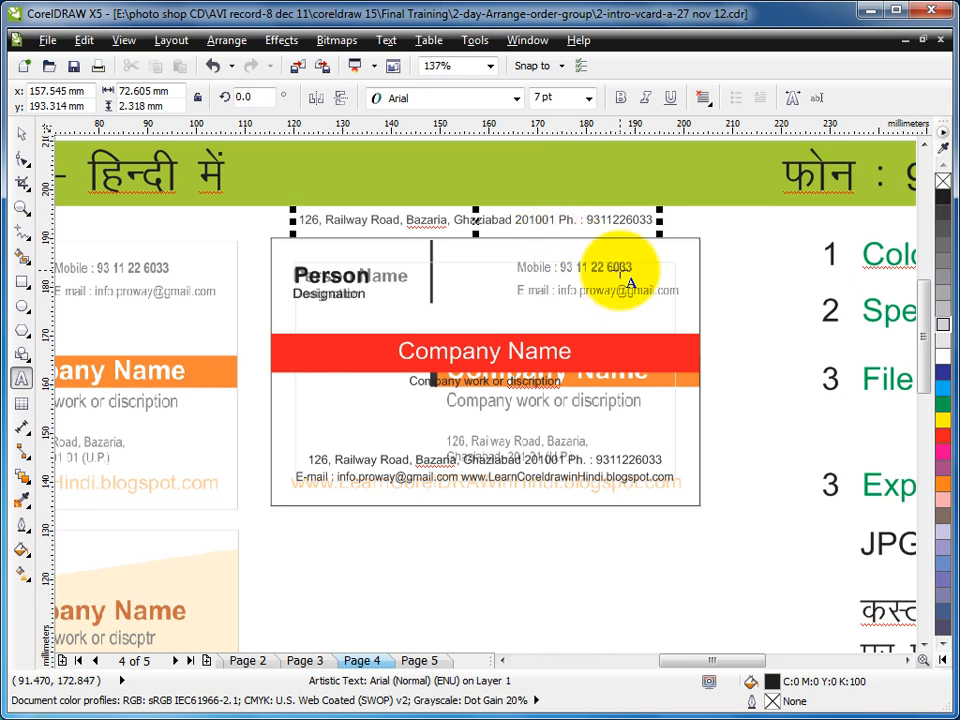
{"action": "key", "text": "Return"}
{"action": "left_click", "coordinate": [18, 130]}
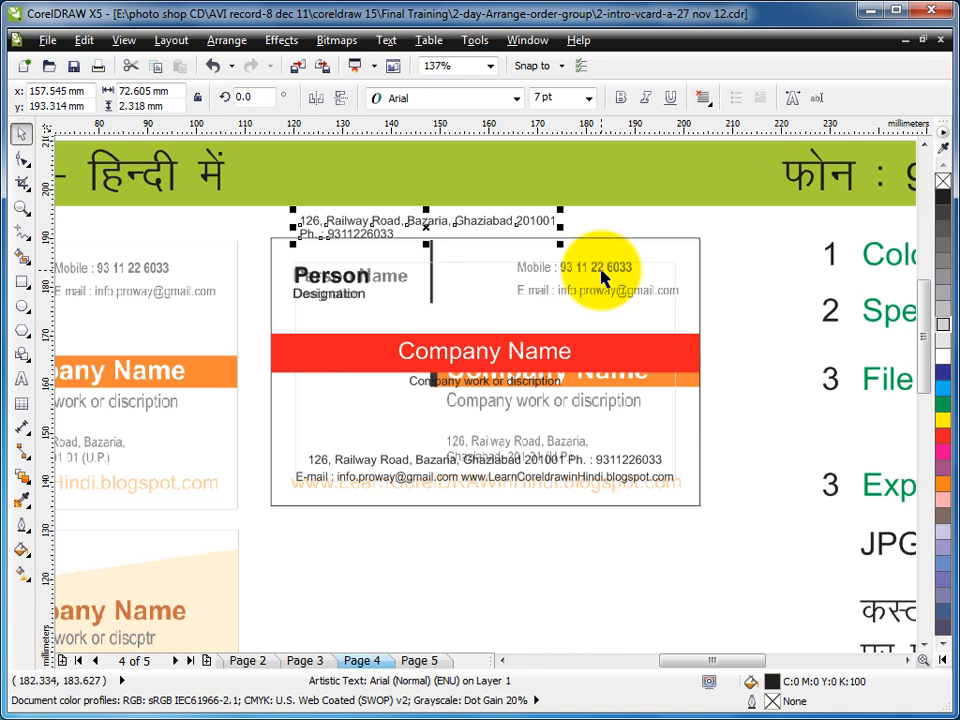
{"action": "key", "text": "ctrl+k"}
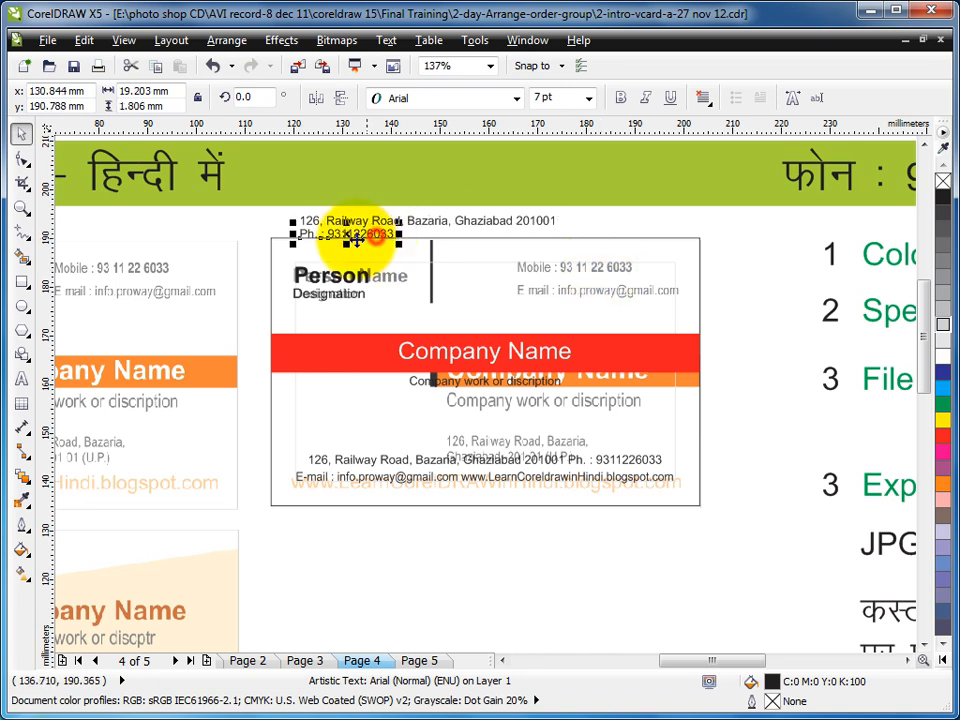
Position the separated phone text just above the reference's mobile line, left-aligned with it, and change its "Ph." label to "Mobile".
{"action": "left_click_drag", "start_coordinate": [358, 233], "coordinate": [576, 256]}
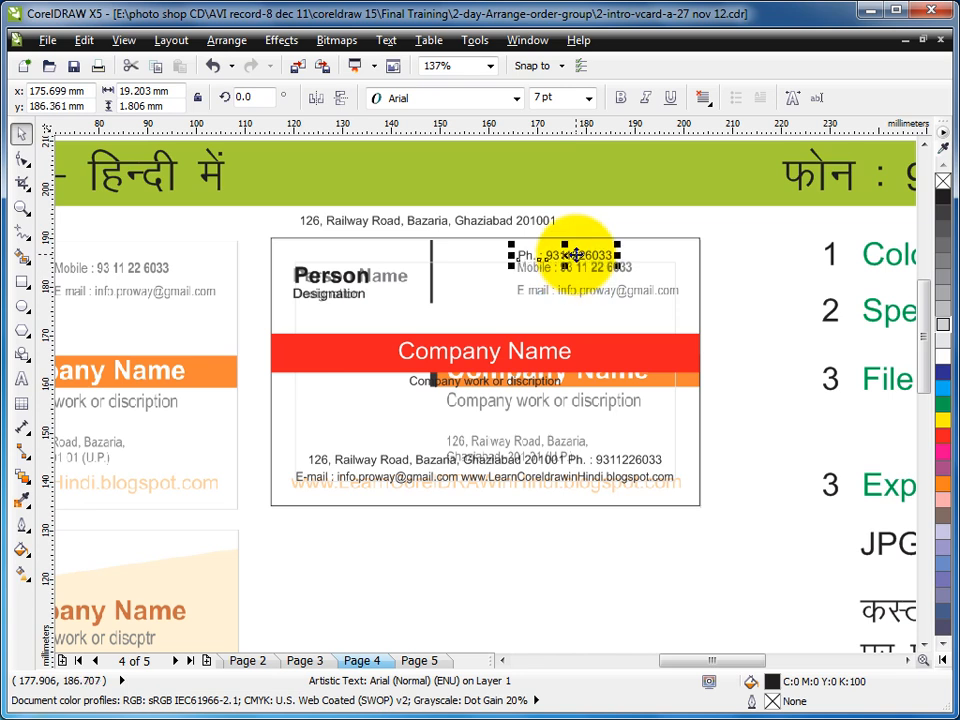
{"action": "key", "text": "z"}
{"action": "left_click_drag", "start_coordinate": [484, 236], "coordinate": [681, 325]}
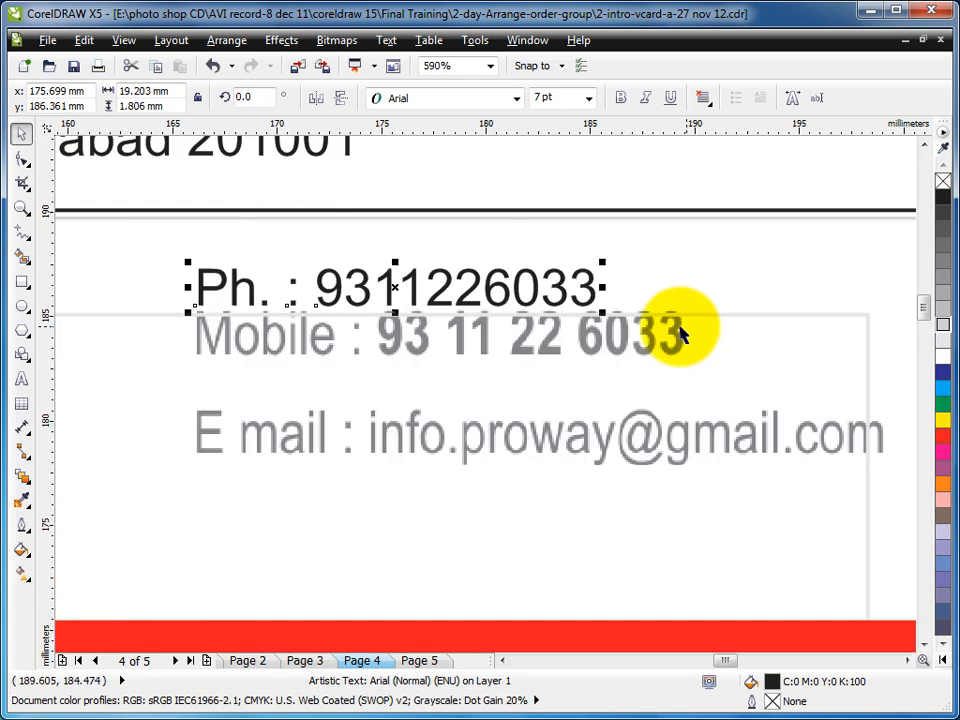
{"action": "left_click", "coordinate": [21, 378]}
{"action": "left_click_drag", "start_coordinate": [275, 293], "coordinate": [155, 297]}
{"action": "type", "text": "Mobile"}
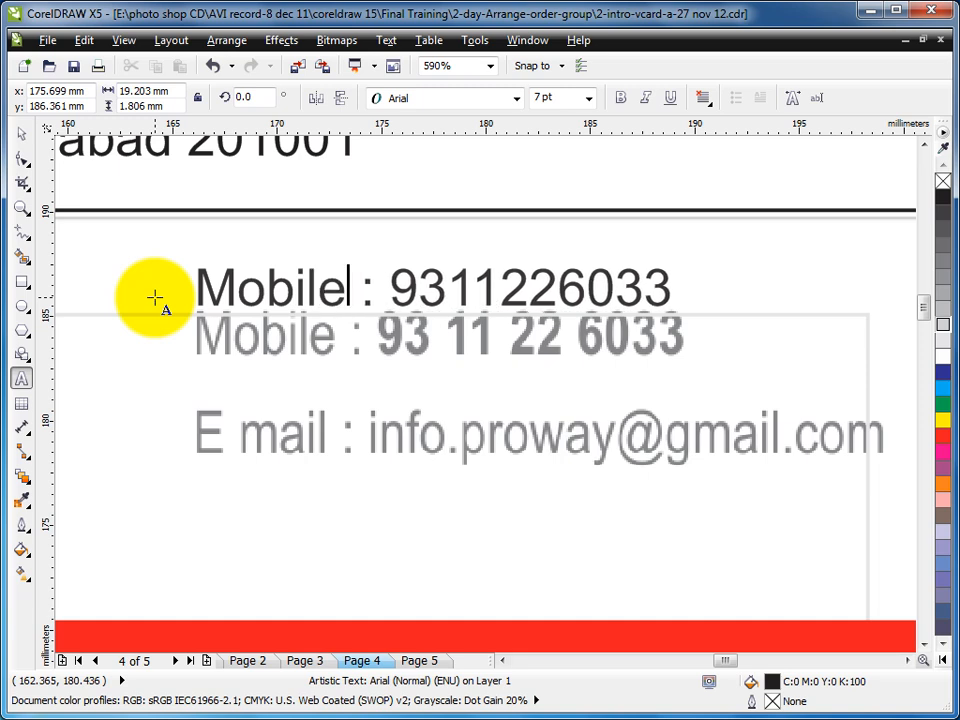
{"action": "left_click", "coordinate": [21, 133]}
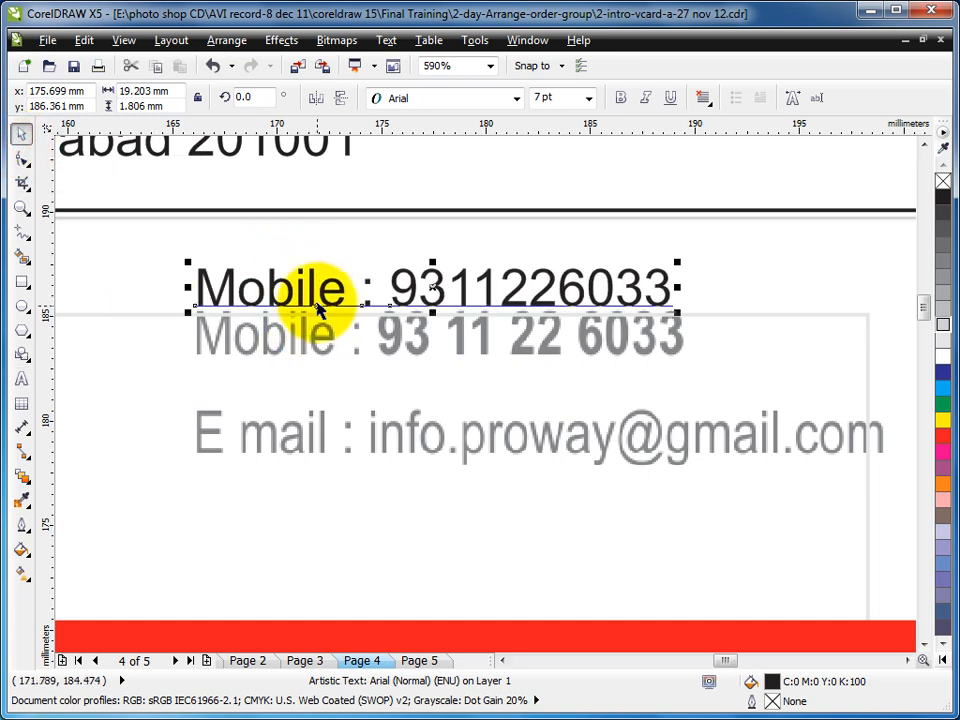
{"action": "left_click_drag", "start_coordinate": [313, 293], "coordinate": [315, 279]}
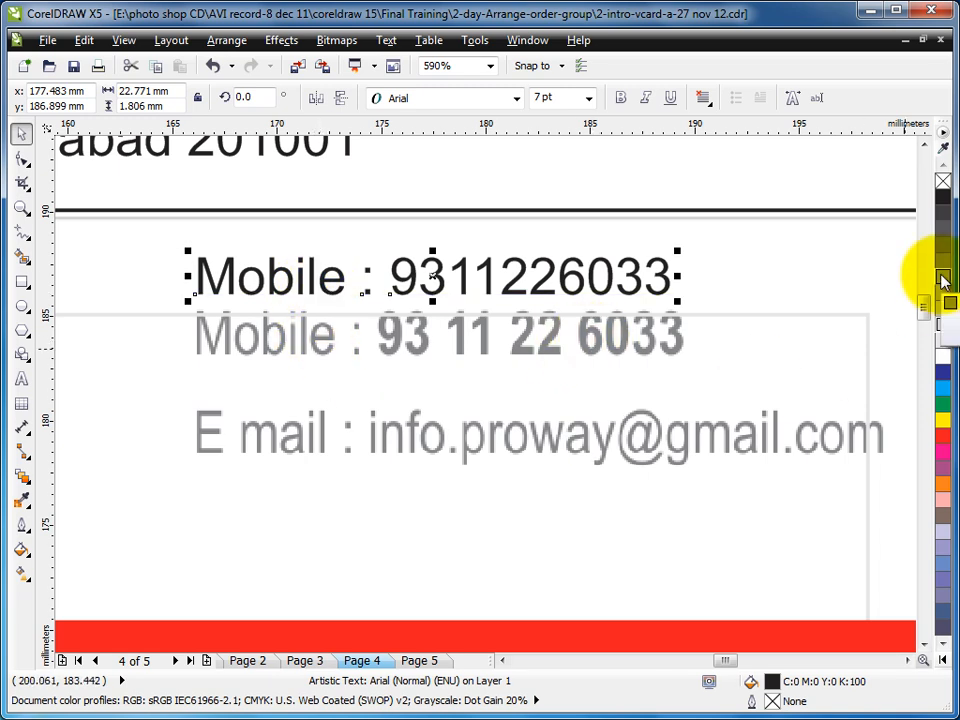
Fill the mobile text with 50% black and make only its phone number bold.
{"action": "left_click", "coordinate": [942, 278]}
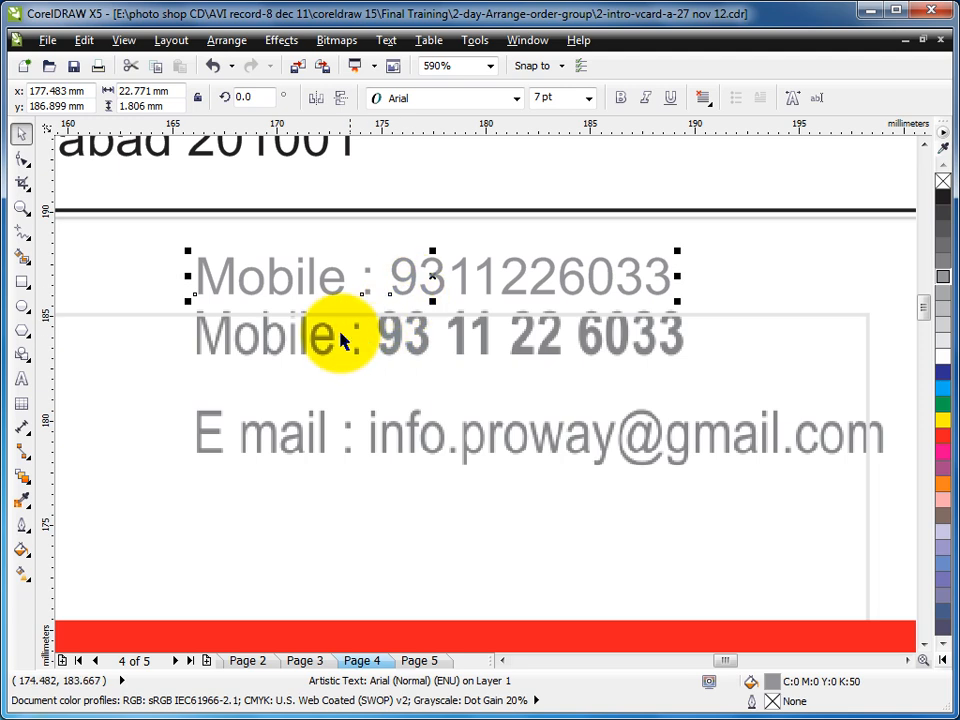
{"action": "left_click", "coordinate": [21, 378]}
{"action": "key", "text": "Escape"}
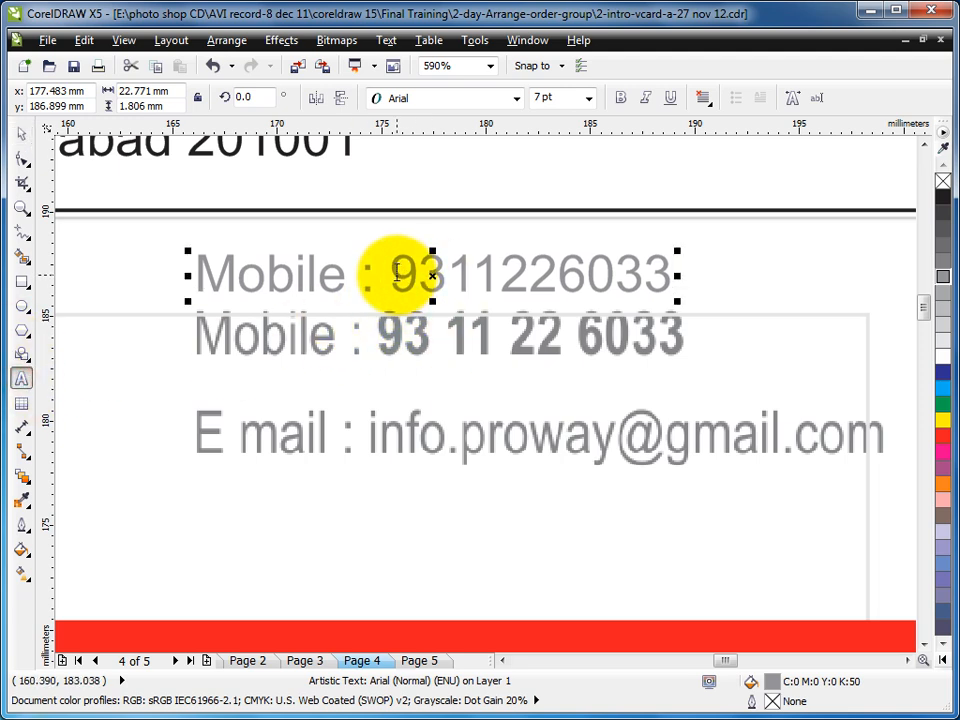
{"action": "left_click_drag", "start_coordinate": [394, 272], "coordinate": [670, 272]}
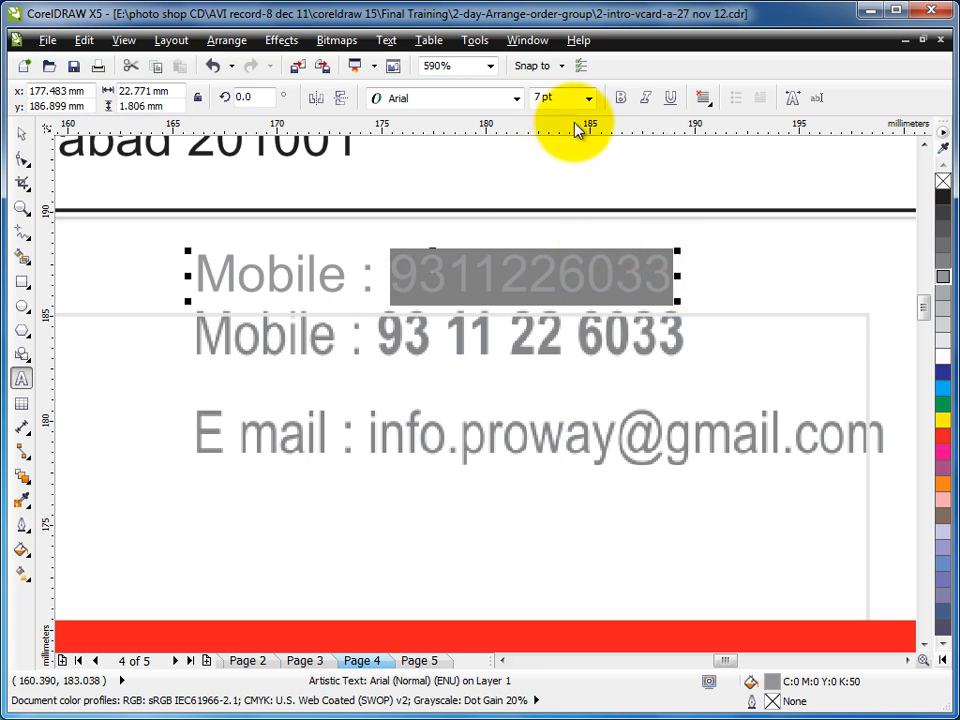
{"action": "left_click", "coordinate": [620, 97]}
{"action": "left_click", "coordinate": [22, 133]}
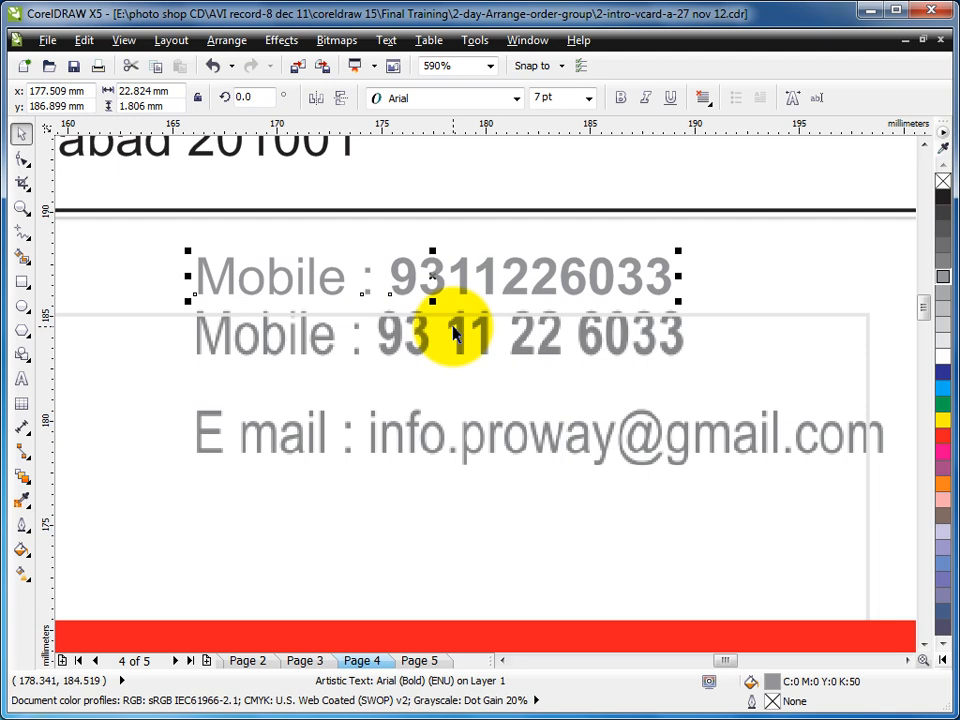
Place a copy of the card's e-mail and website line just below the card.
{"action": "key", "text": "F4"}
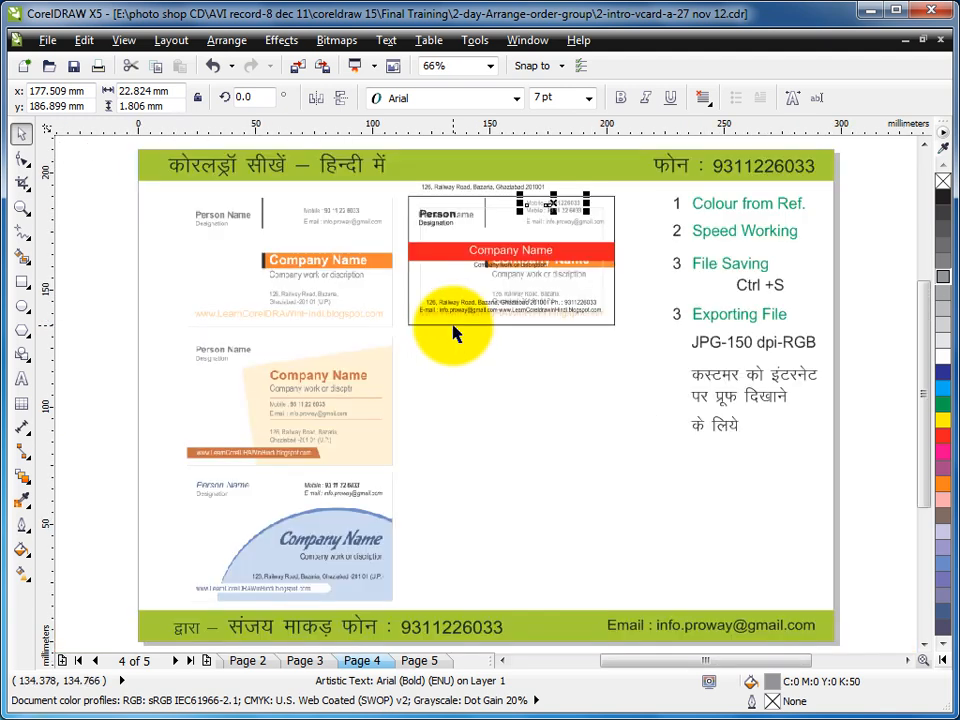
{"action": "key", "text": "z"}
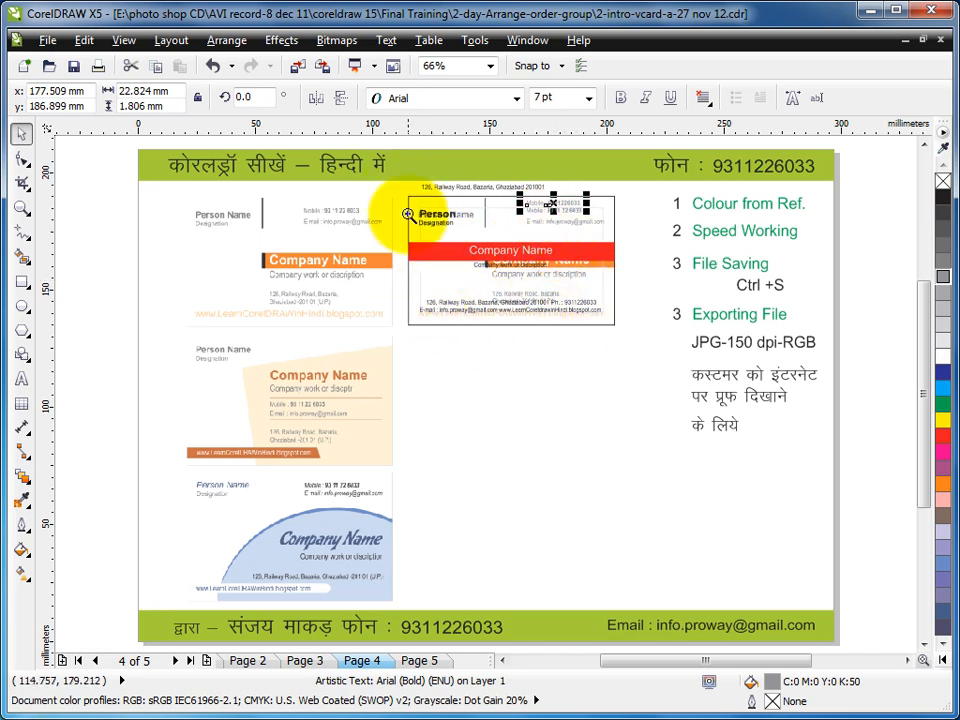
{"action": "left_click_drag", "start_coordinate": [405, 182], "coordinate": [625, 337]}
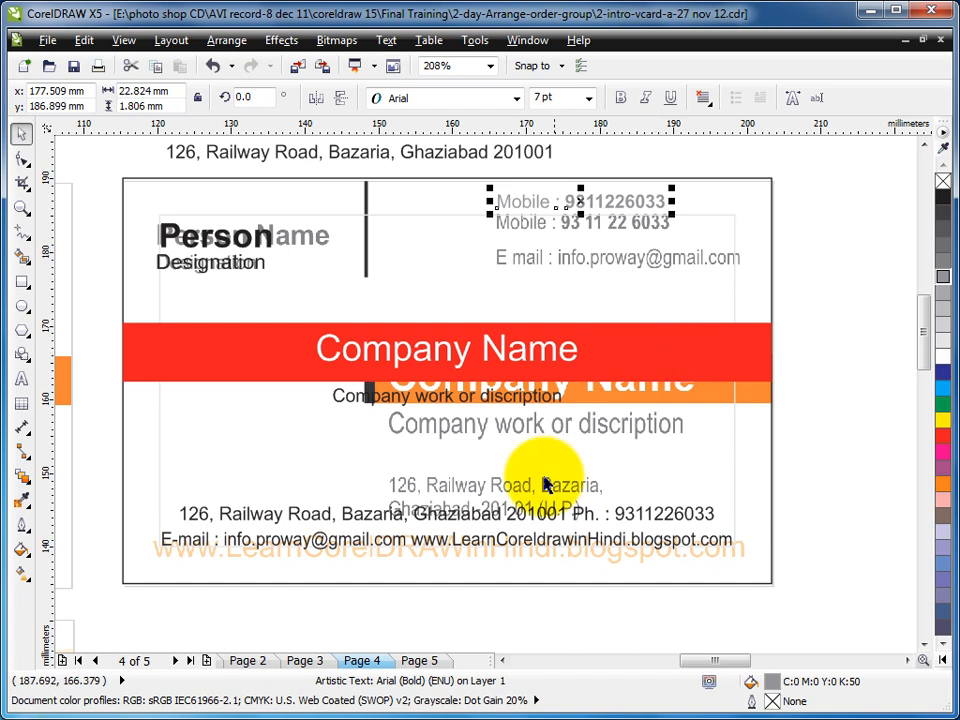
{"action": "left_click", "coordinate": [440, 541]}
{"action": "left_click_drag", "start_coordinate": [443, 540], "coordinate": [455, 617]}
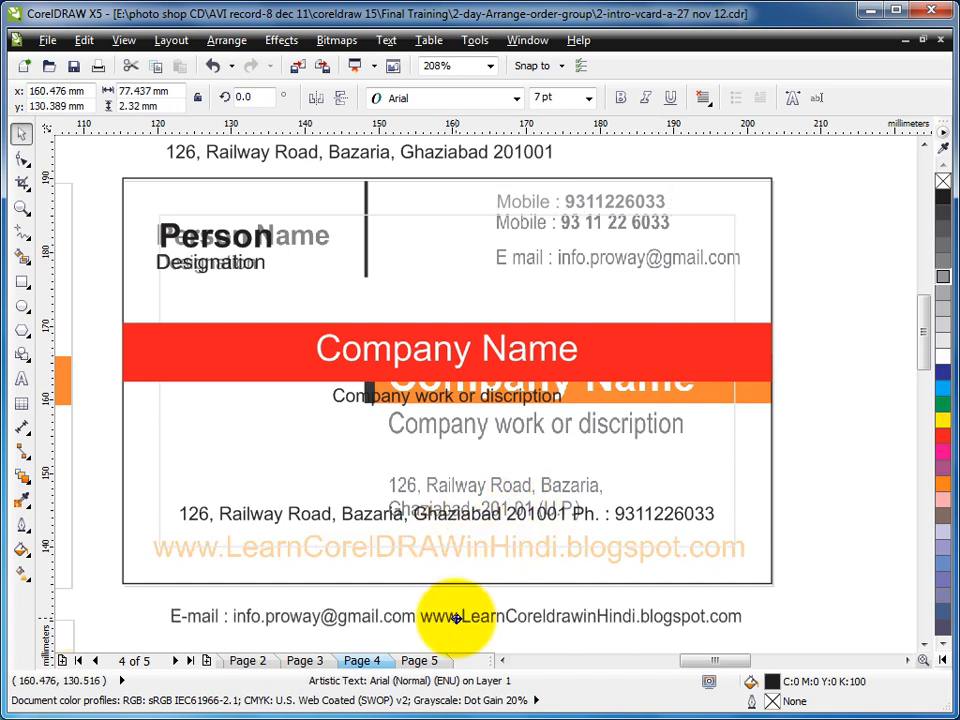
{"action": "right_click", "coordinate": [455, 617]}
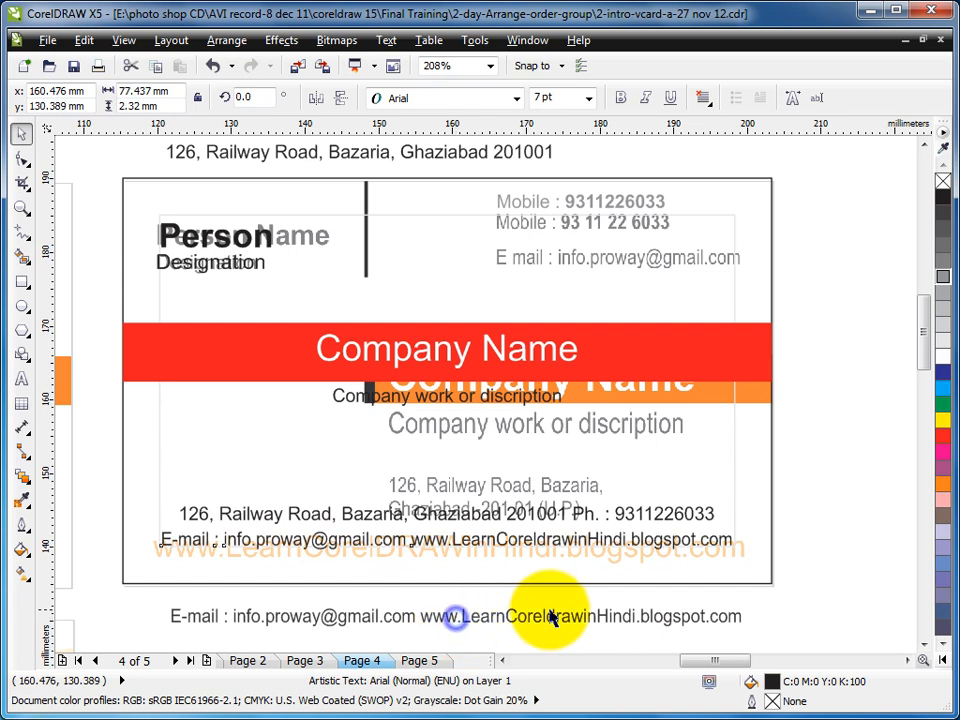
Delete the website address from the copied line, leaving only the e-mail text.
{"action": "left_click", "coordinate": [21, 380]}
{"action": "left_click", "coordinate": [415, 617]}
{"action": "left_click_drag", "start_coordinate": [415, 617], "coordinate": [762, 620]}
{"action": "key", "text": "Delete"}
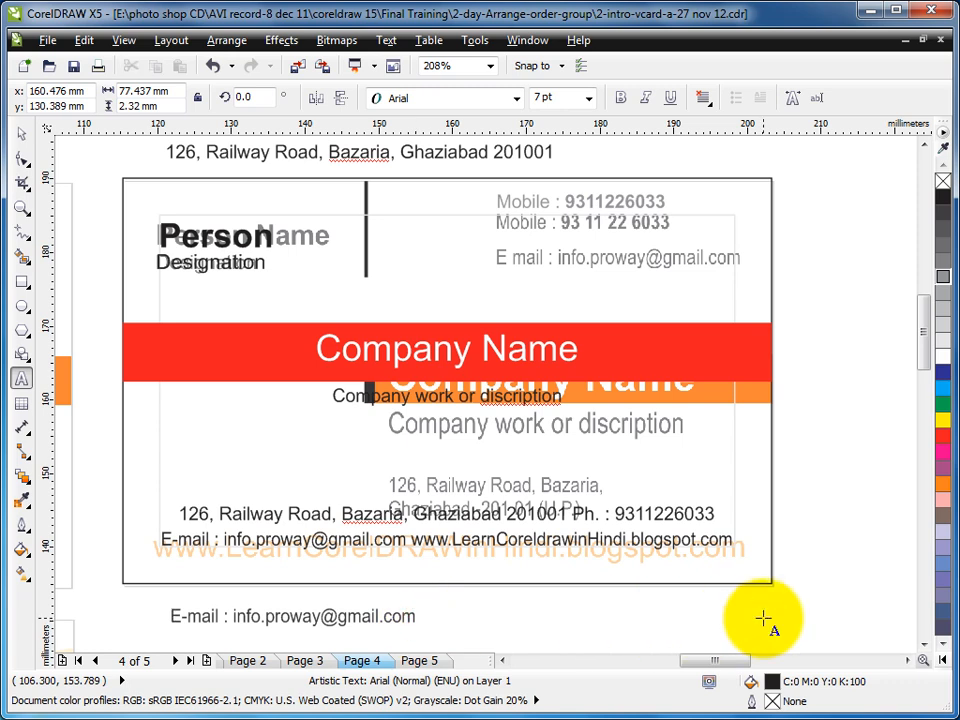
{"action": "left_click", "coordinate": [22, 133]}
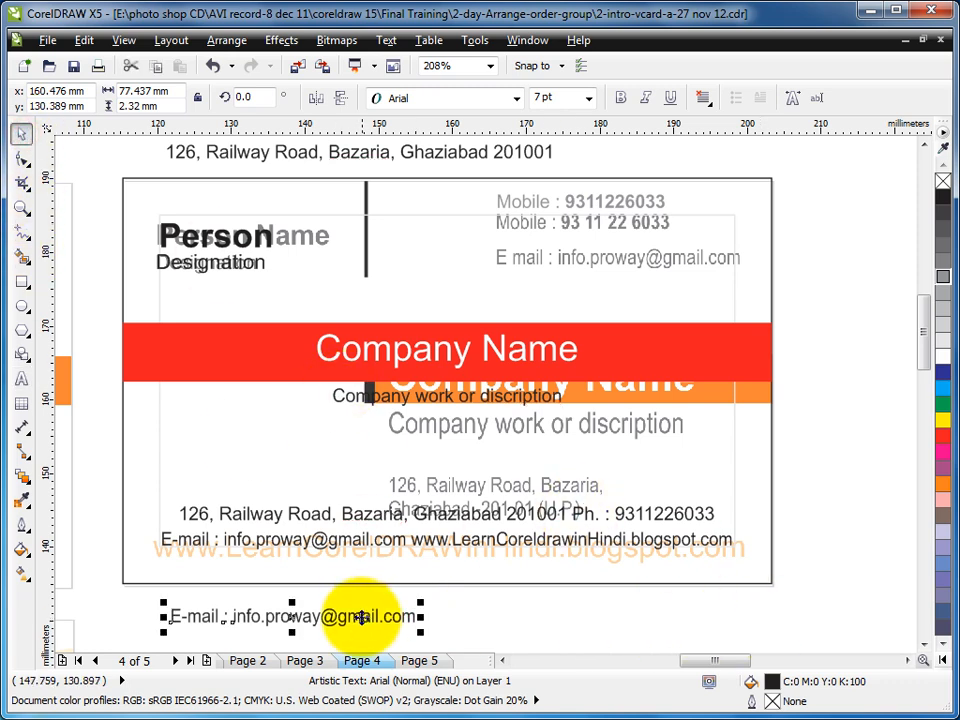
Move the e-mail and mobile texts onto their matching reference lines and fill the e-mail text with 50% black.
{"action": "left_click_drag", "start_coordinate": [285, 614], "coordinate": [619, 258]}
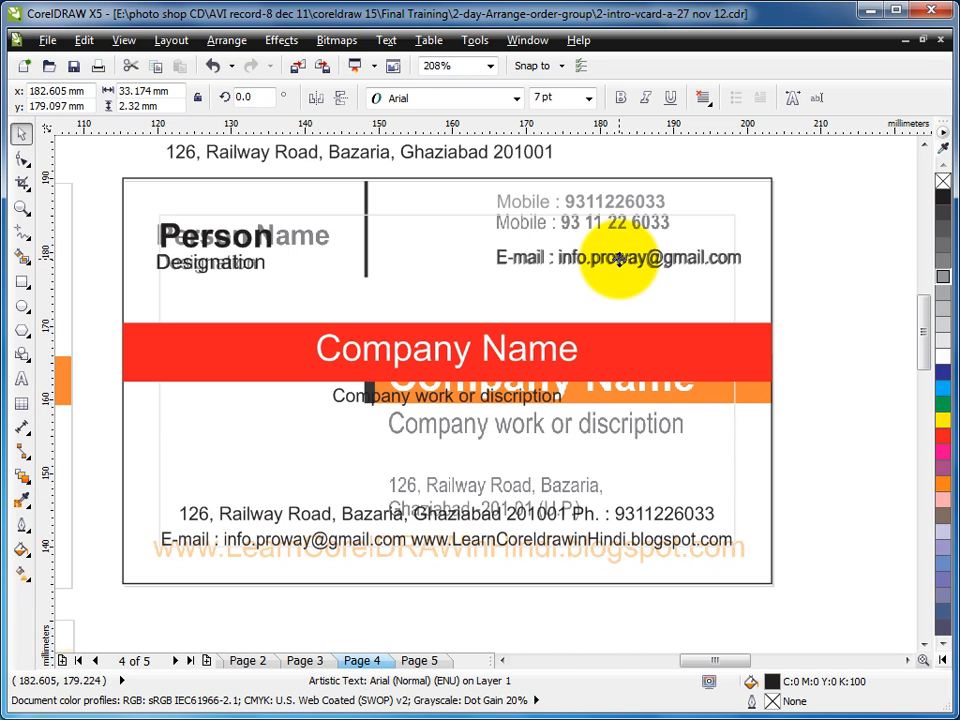
{"action": "key", "text": "z"}
{"action": "left_click_drag", "start_coordinate": [450, 155], "coordinate": [707, 368]}
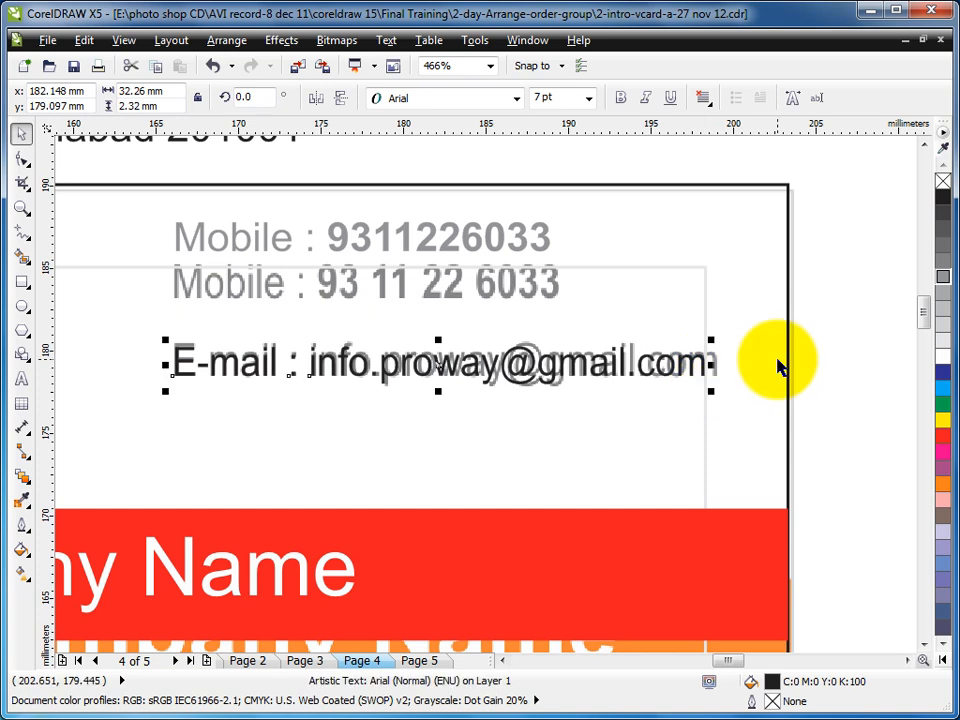
{"action": "left_click", "coordinate": [362, 240]}
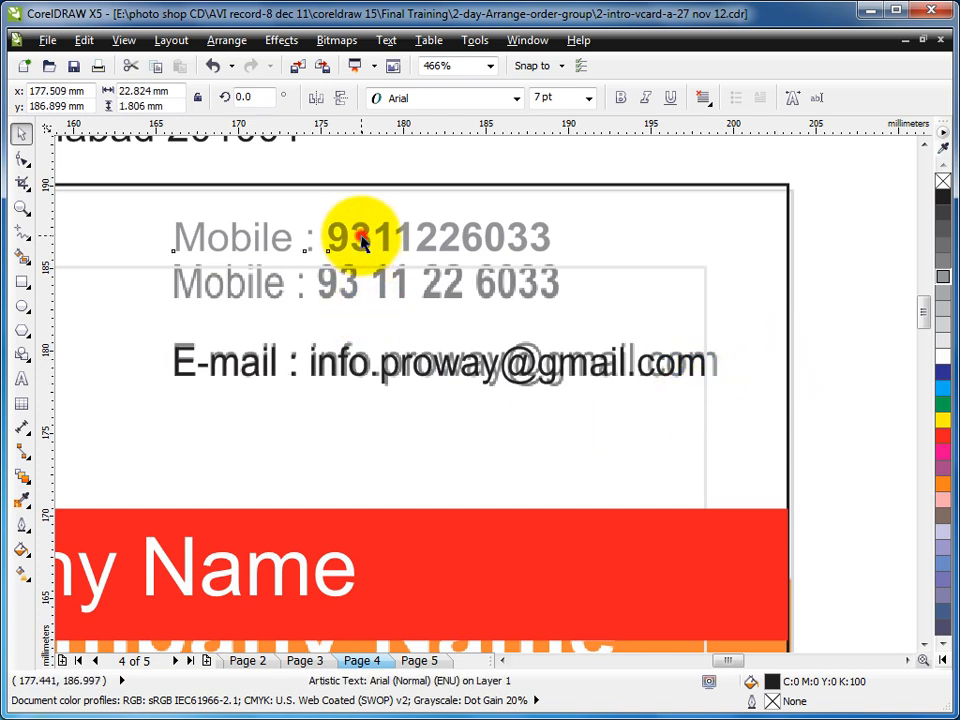
{"action": "left_click_drag", "start_coordinate": [362, 240], "coordinate": [361, 286]}
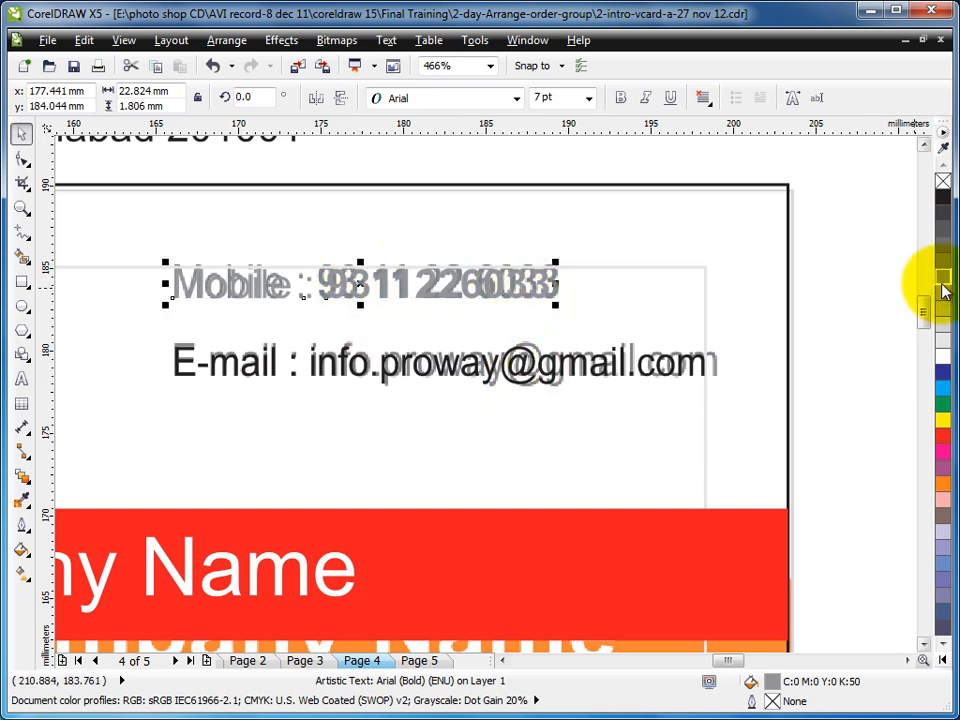
{"action": "left_click", "coordinate": [710, 362]}
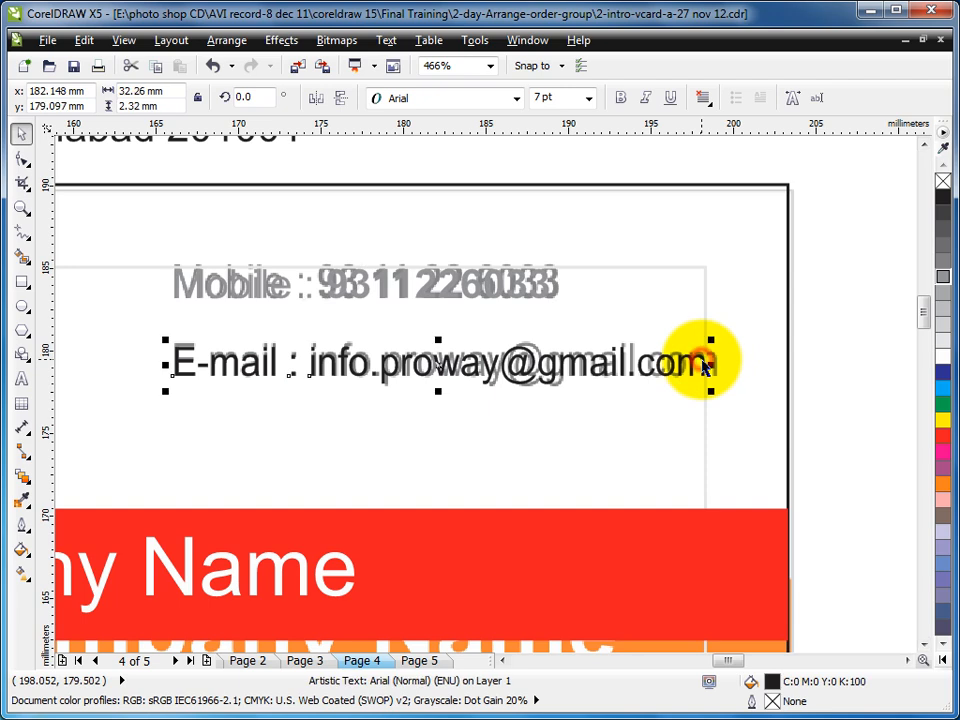
{"action": "left_click", "coordinate": [944, 281]}
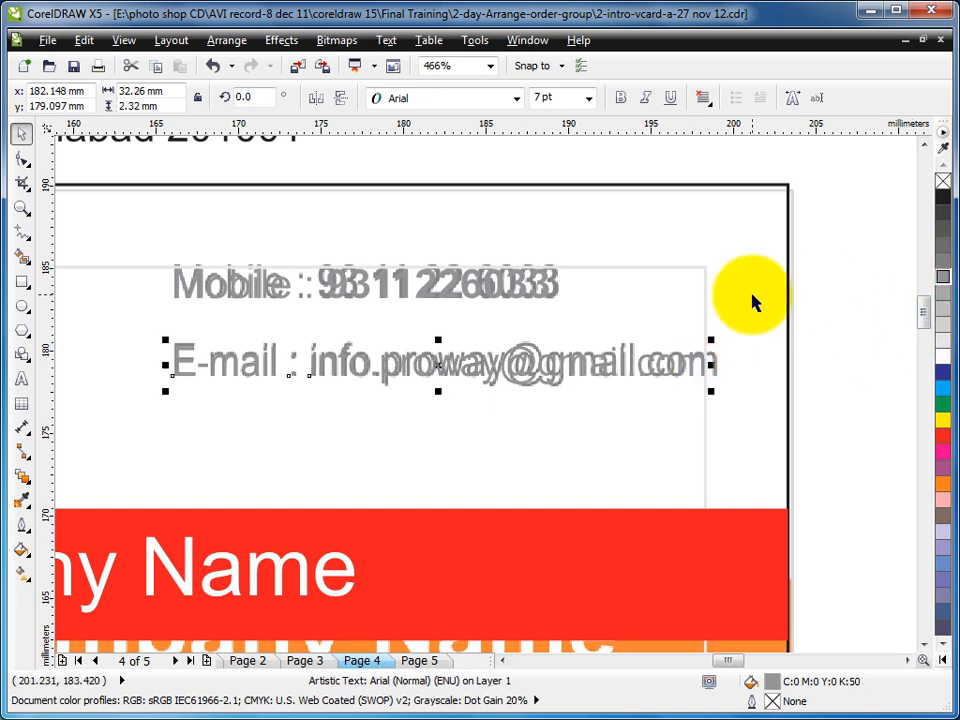
Left-align the "Person" and "Designation" texts with each other and fill both with 50% black.
{"action": "key", "text": "F4"}
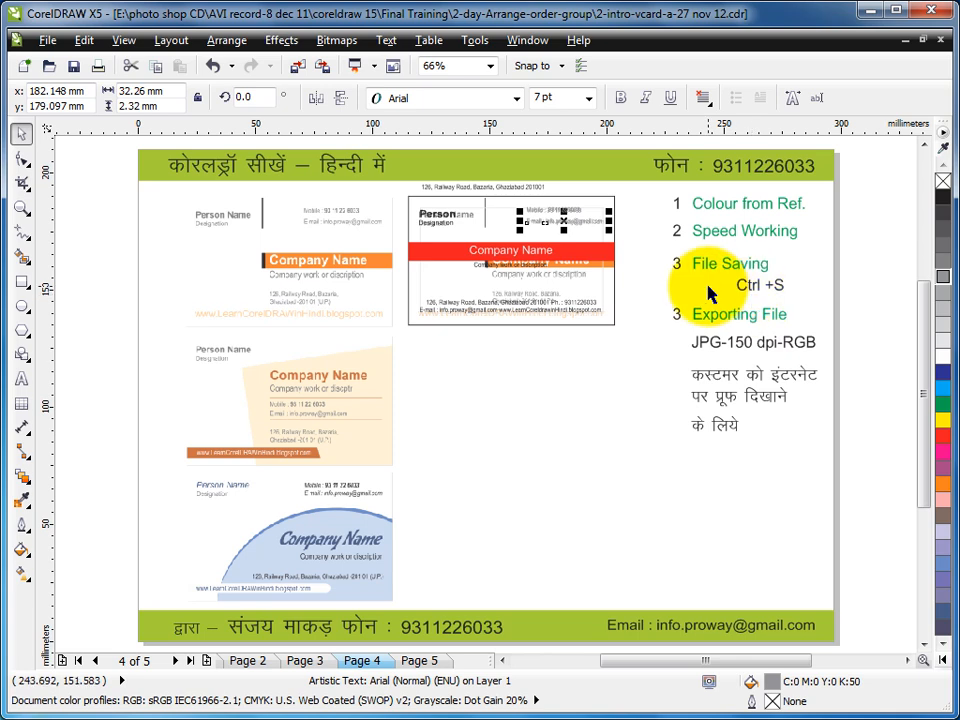
{"action": "key", "text": "F2"}
{"action": "left_click_drag", "start_coordinate": [395, 188], "coordinate": [636, 336]}
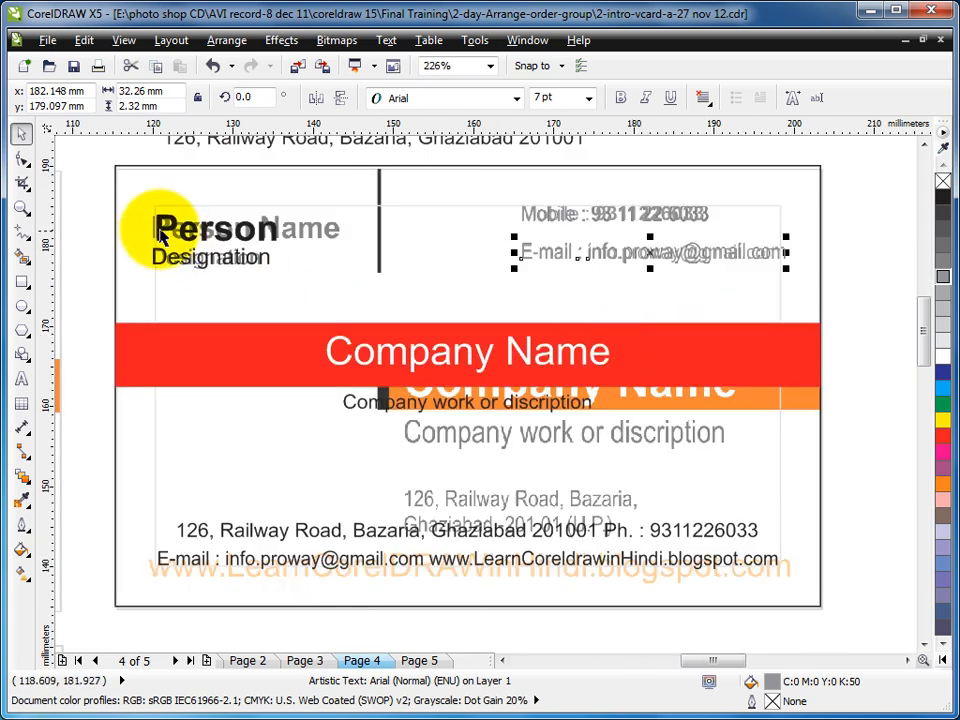
{"action": "left_click_drag", "start_coordinate": [86, 192], "coordinate": [300, 290]}
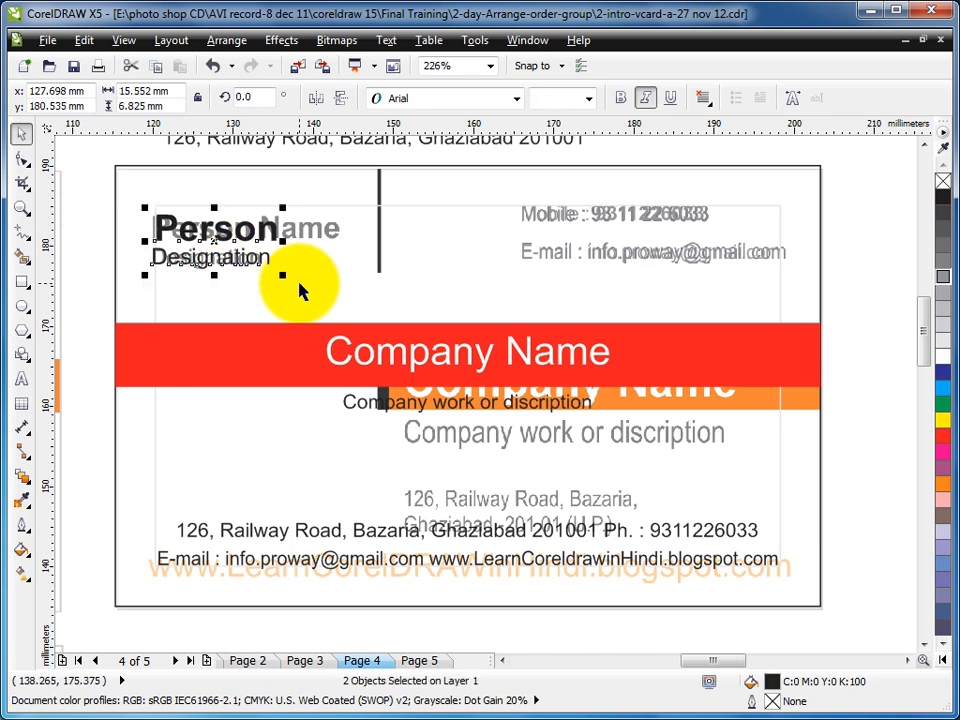
{"action": "key", "text": "l"}
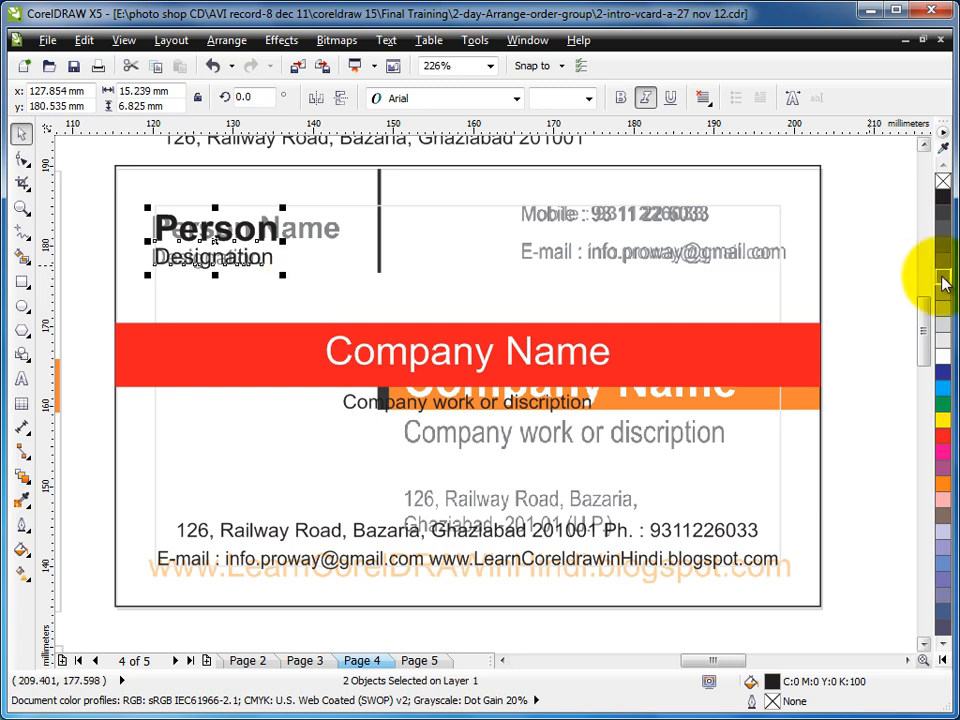
{"action": "left_click", "coordinate": [944, 281]}
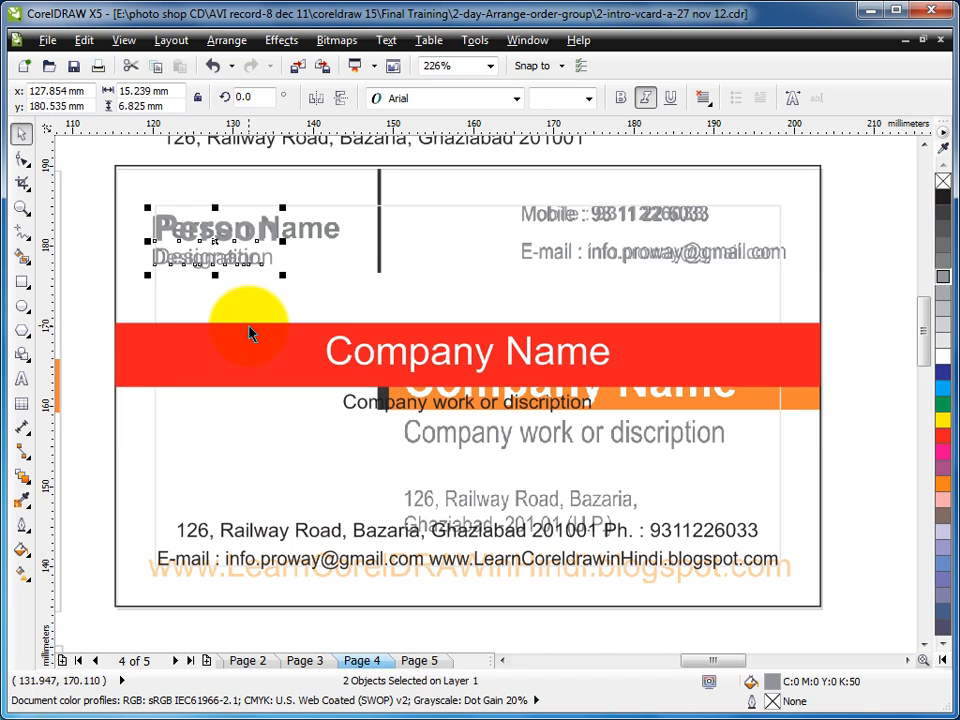
Draw a thin vertical rectangle about 0.23 by 13.6 mm over the reference's divider line, filled with 50% black and without outline.
{"action": "left_click", "coordinate": [22, 282]}
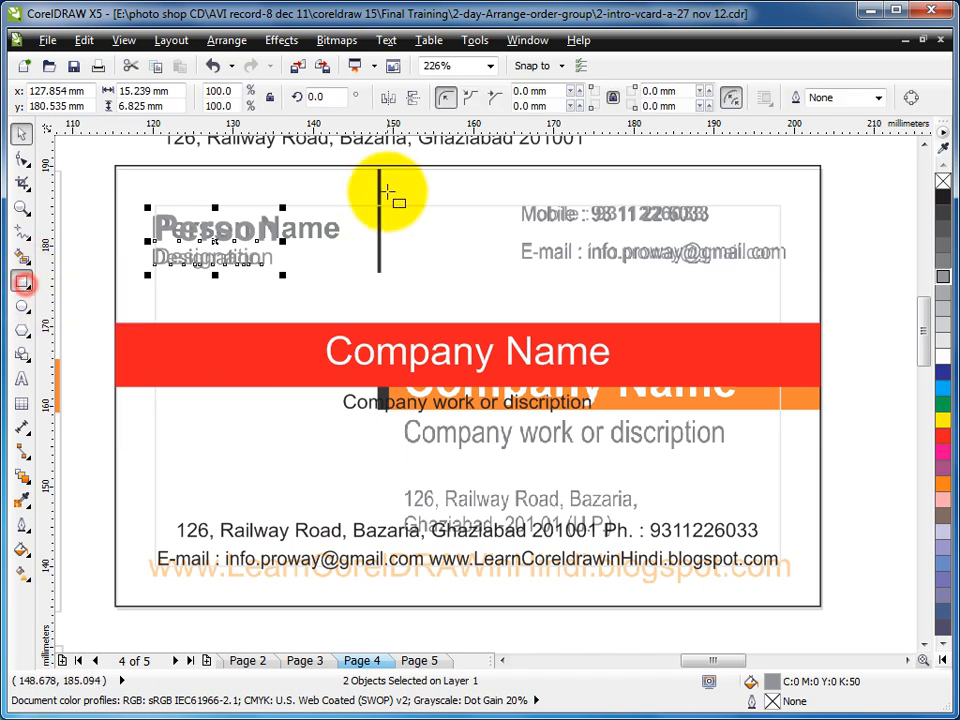
{"action": "left_click_drag", "start_coordinate": [378, 168], "coordinate": [381, 280]}
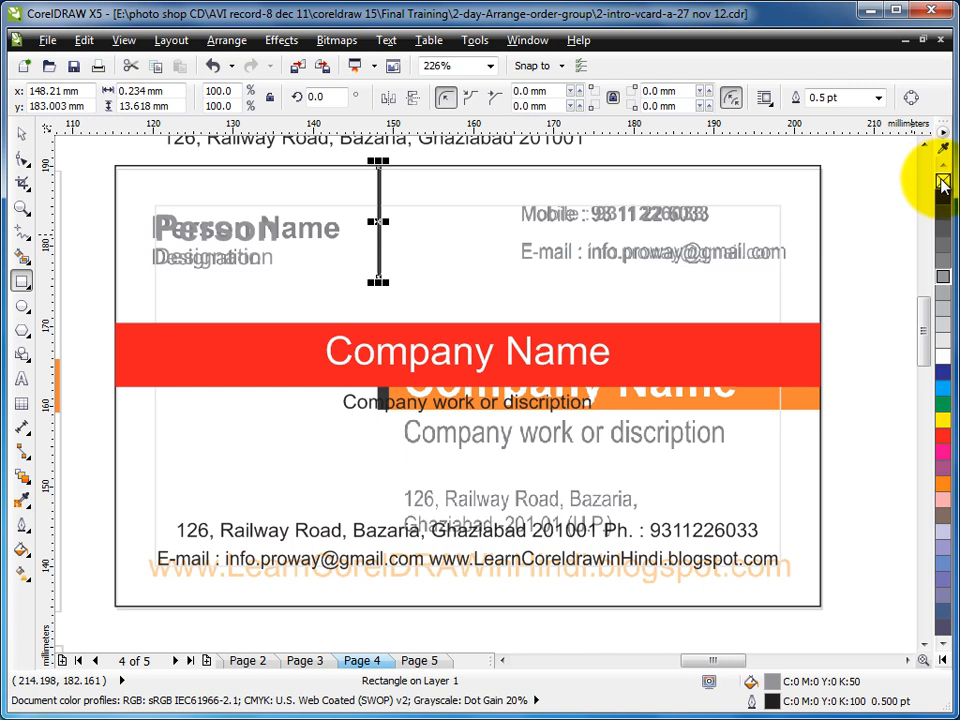
{"action": "right_click", "coordinate": [942, 179]}
{"action": "left_click", "coordinate": [21, 136]}
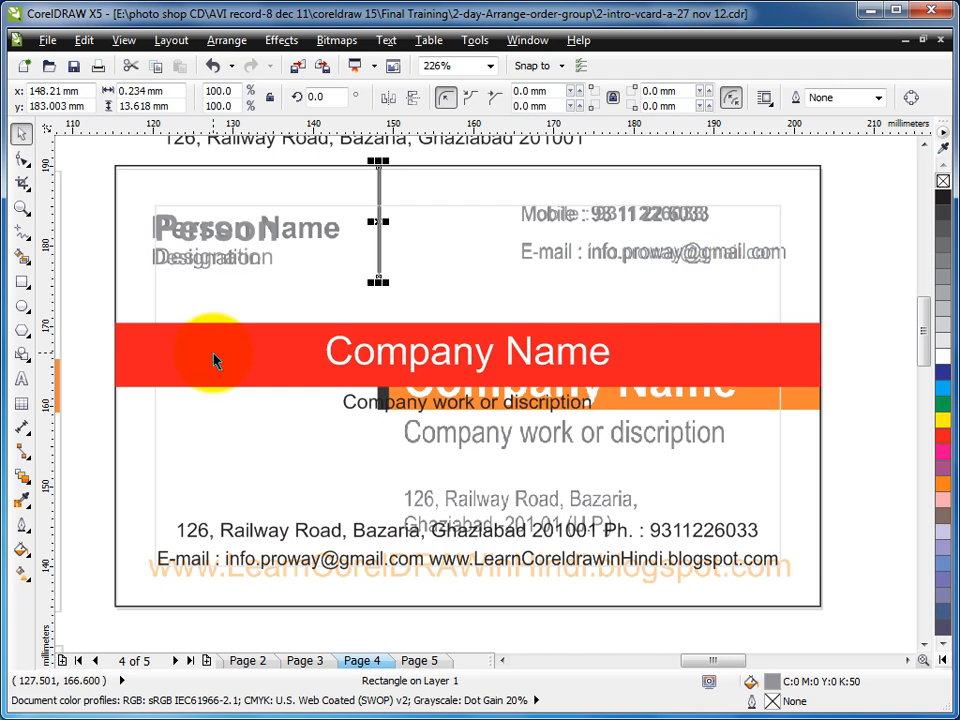
Sample the orange of the reference's company band and apply it to the card's red "Company Name" band.
{"action": "left_click", "coordinate": [767, 363]}
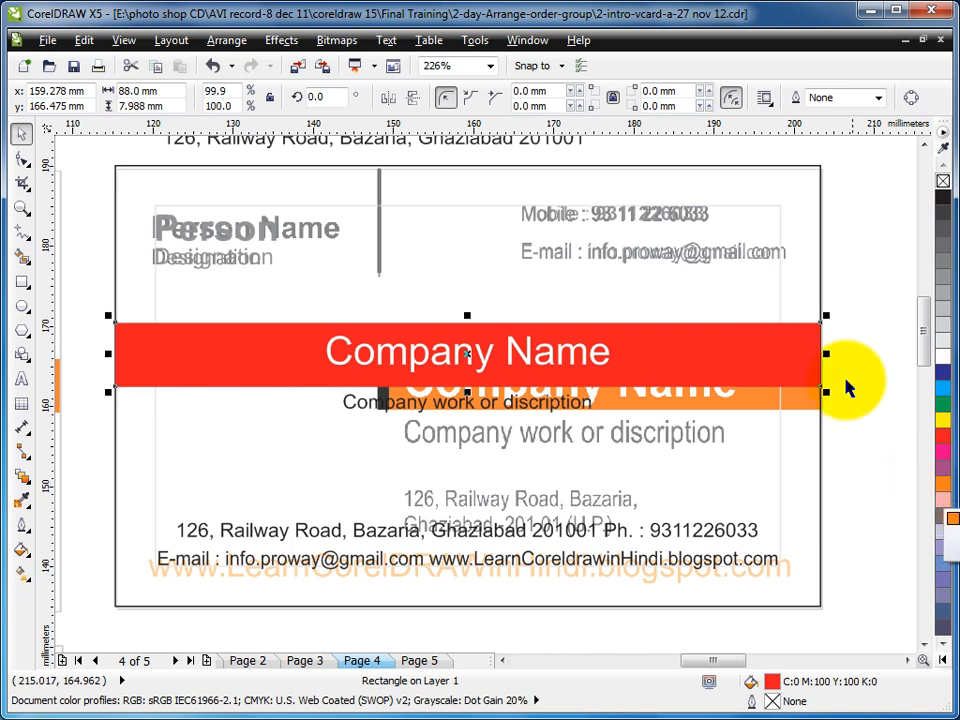
{"action": "left_click", "coordinate": [852, 298]}
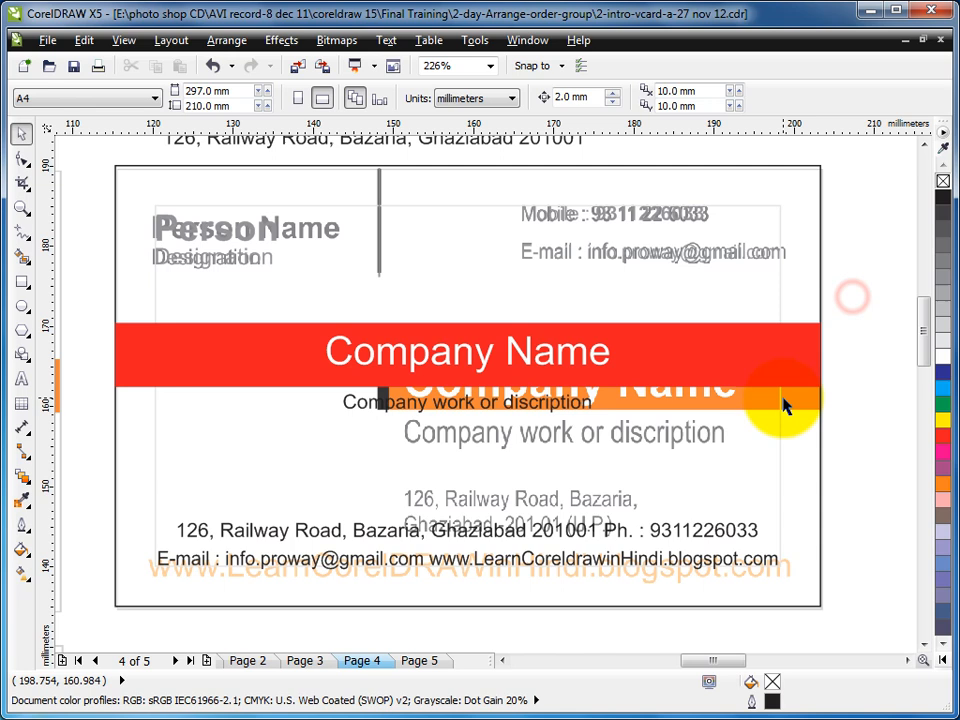
{"action": "left_click", "coordinate": [23, 502]}
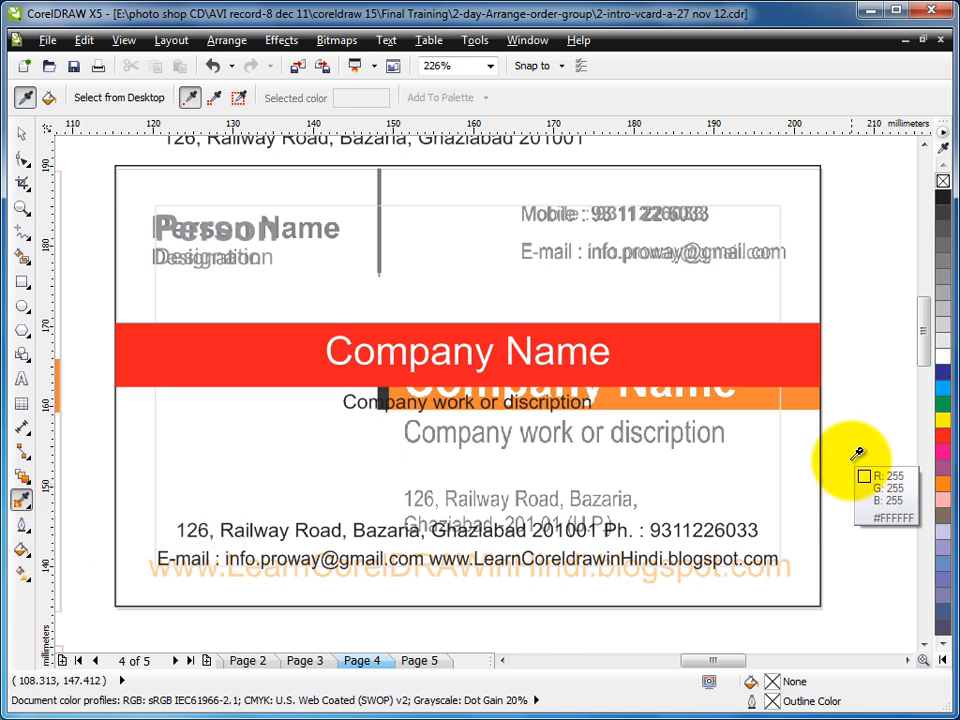
{"action": "left_click", "coordinate": [803, 396]}
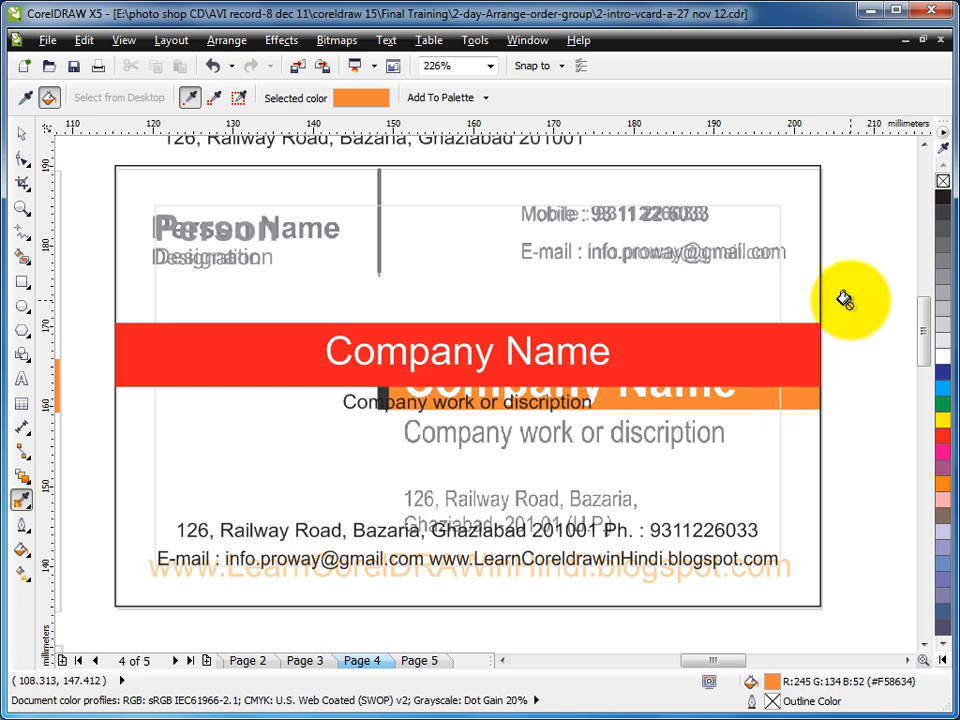
{"action": "left_click", "coordinate": [135, 349]}
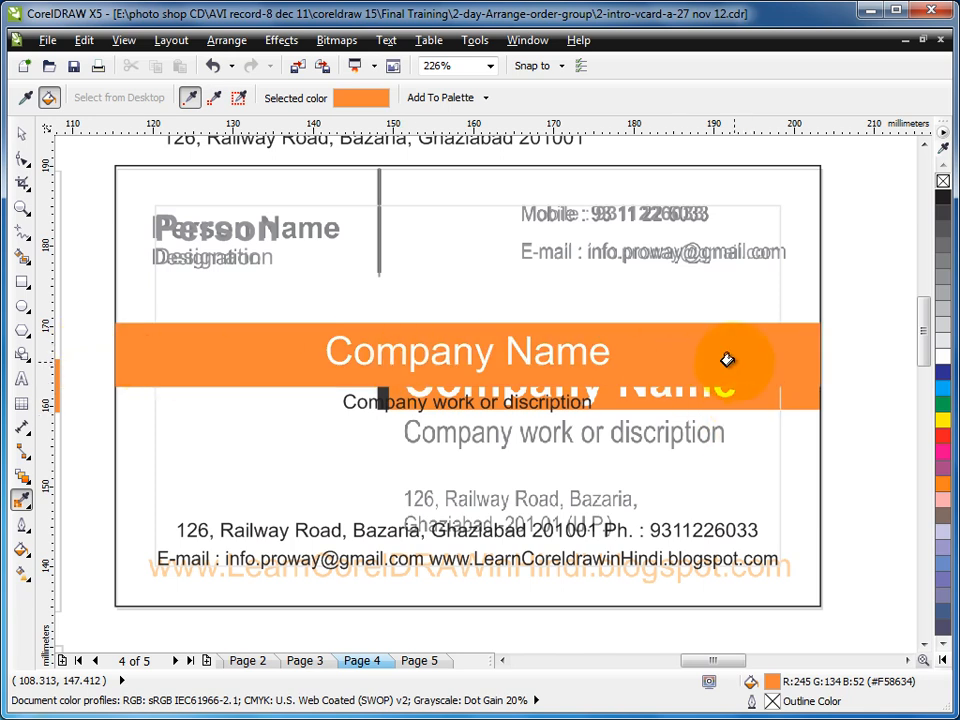
{"action": "left_click", "coordinate": [21, 133]}
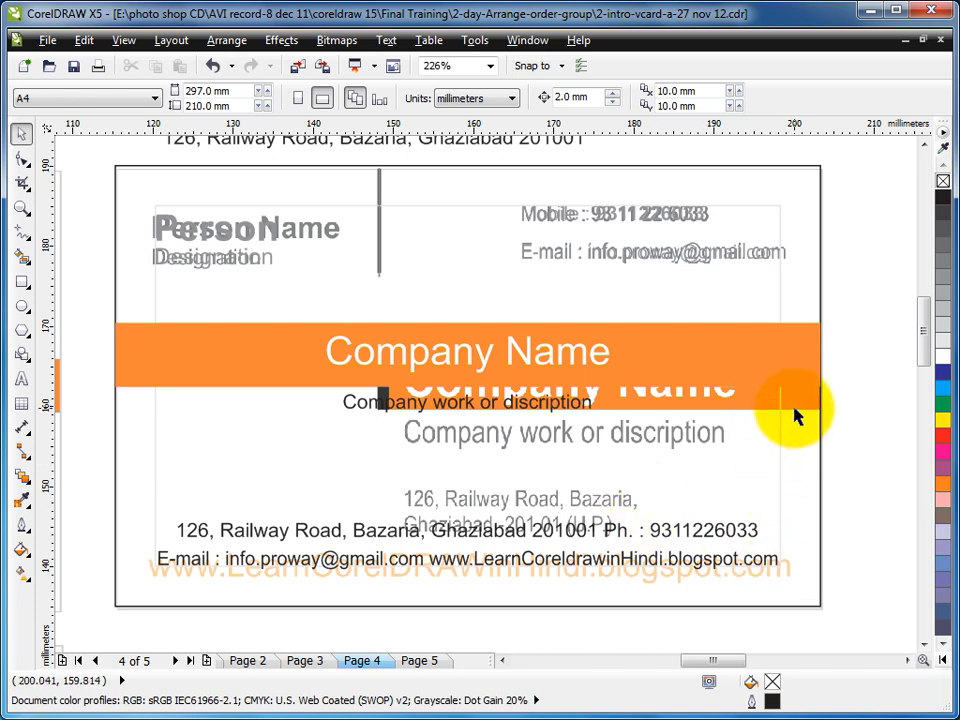
Change the "Company Name" band's fill to the CMYK model with C 0, M 60, Y 100, K 0.
{"action": "left_click", "coordinate": [773, 358]}
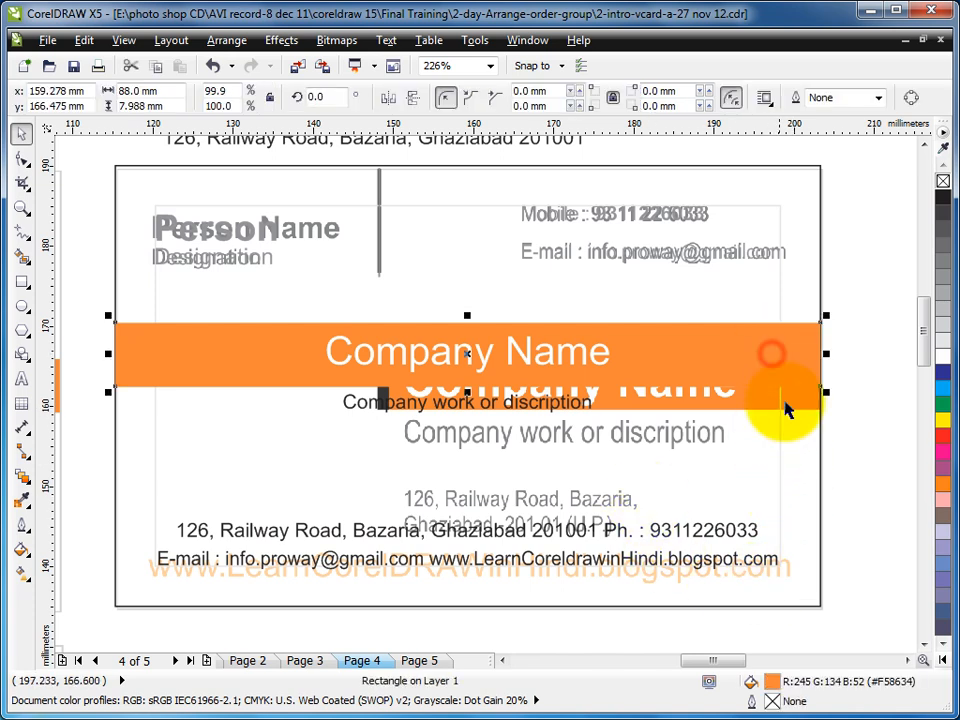
{"action": "double_click", "coordinate": [772, 683]}
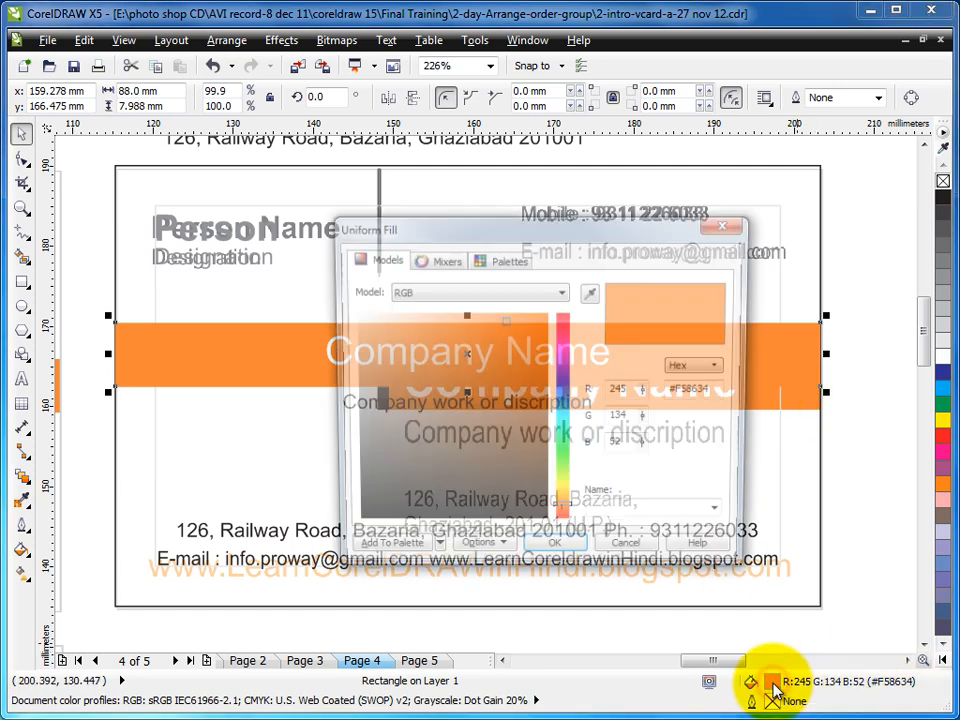
{"action": "left_click", "coordinate": [456, 293]}
{"action": "left_click", "coordinate": [415, 320]}
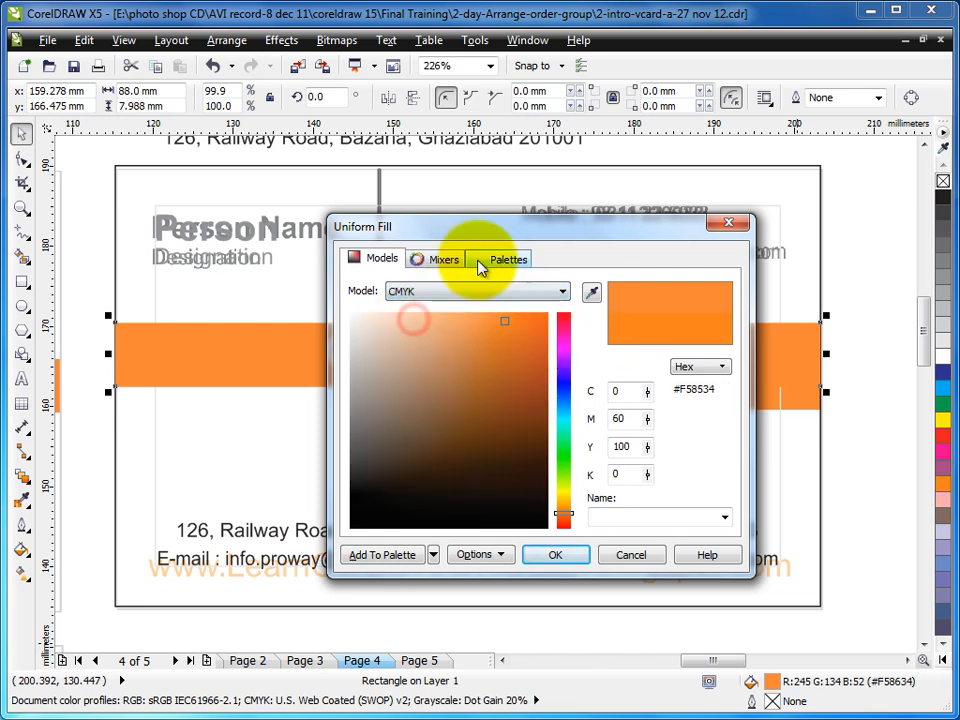
{"action": "left_click", "coordinate": [574, 556]}
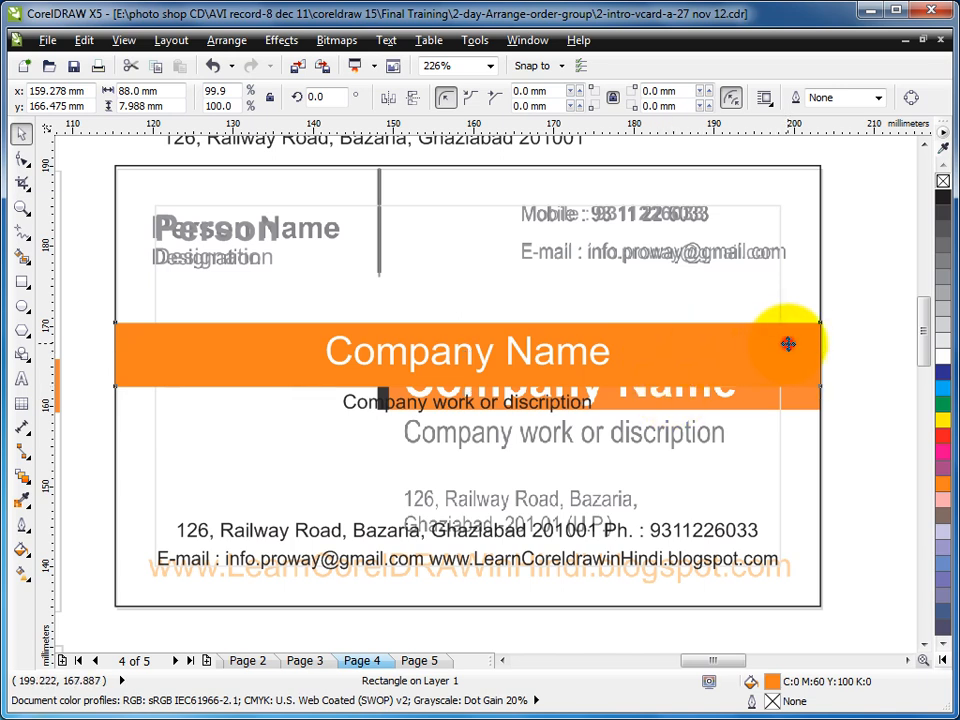
Move the orange band down over the reference's company band and resize it to about 55.3 by 6.6 mm.
{"action": "left_click", "coordinate": [794, 352]}
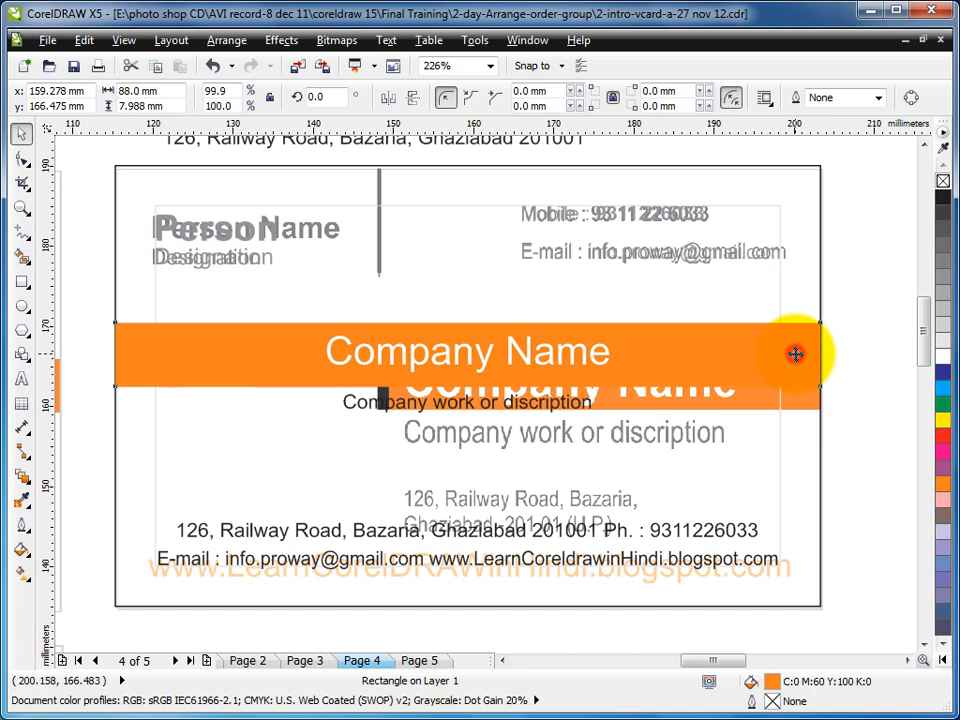
{"action": "left_click_drag", "start_coordinate": [795, 354], "coordinate": [795, 378]}
{"action": "left_click_drag", "start_coordinate": [108, 381], "coordinate": [503, 395]}
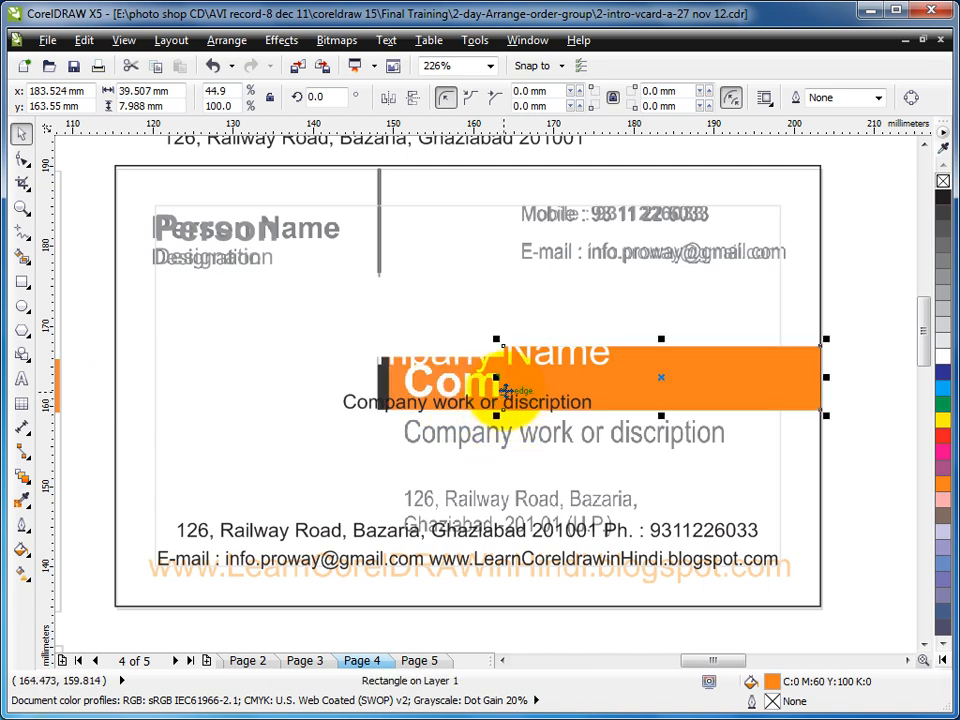
{"action": "left_click_drag", "start_coordinate": [661, 341], "coordinate": [664, 354]}
{"action": "left_click_drag", "start_coordinate": [502, 383], "coordinate": [370, 399]}
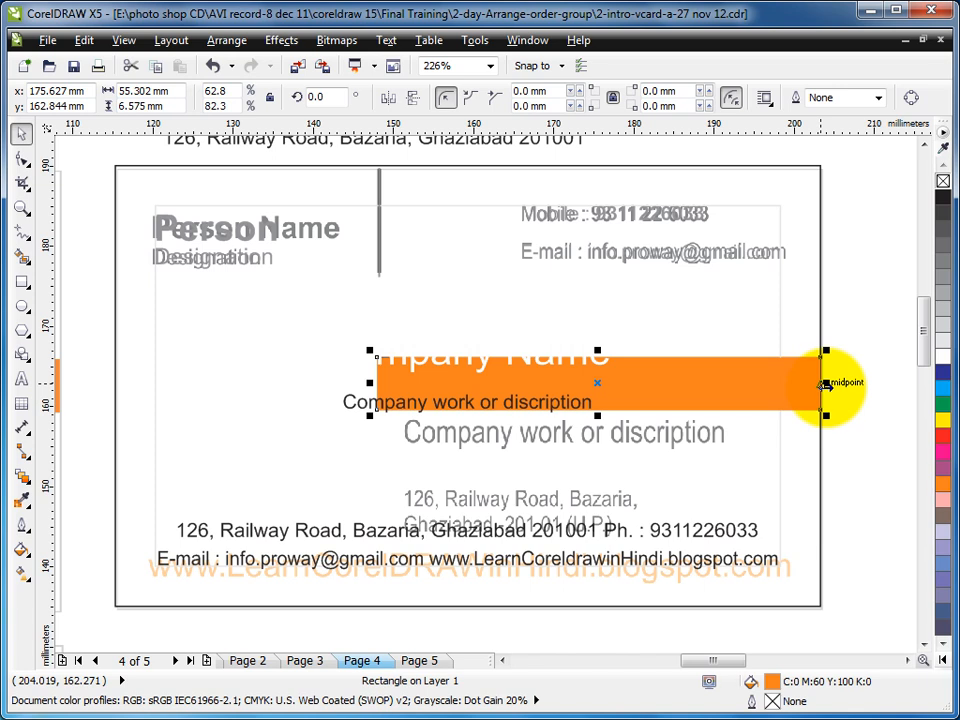
Copy the band as a black strip about 1.6 mm wide at its left end, and move both pieces just above the reference's band.
{"action": "left_click_drag", "start_coordinate": [825, 387], "coordinate": [396, 404]}
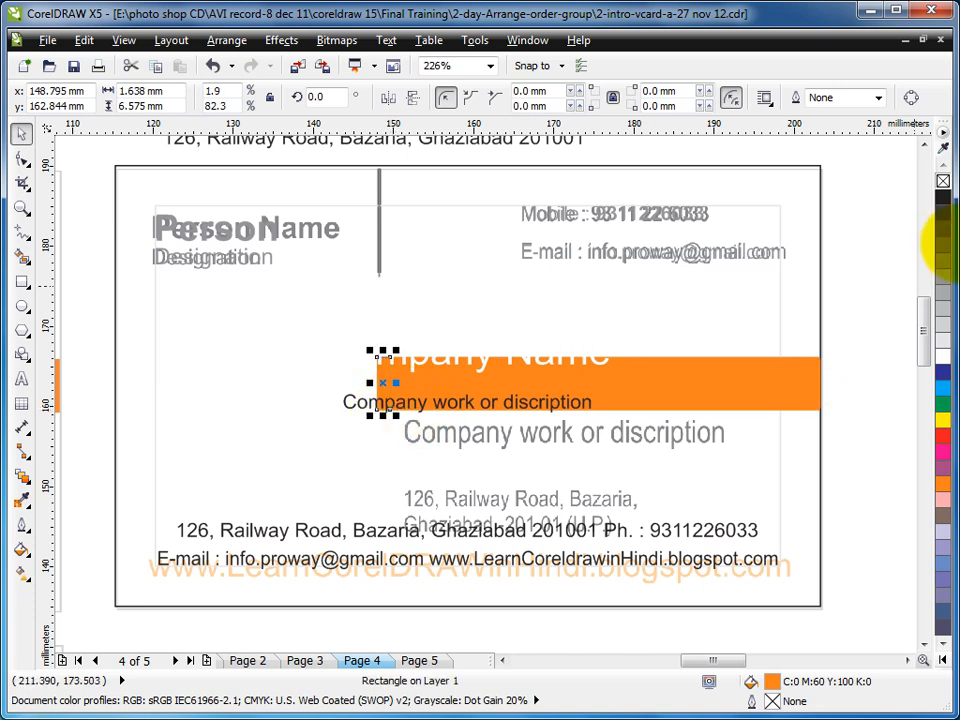
{"action": "left_click", "coordinate": [942, 199]}
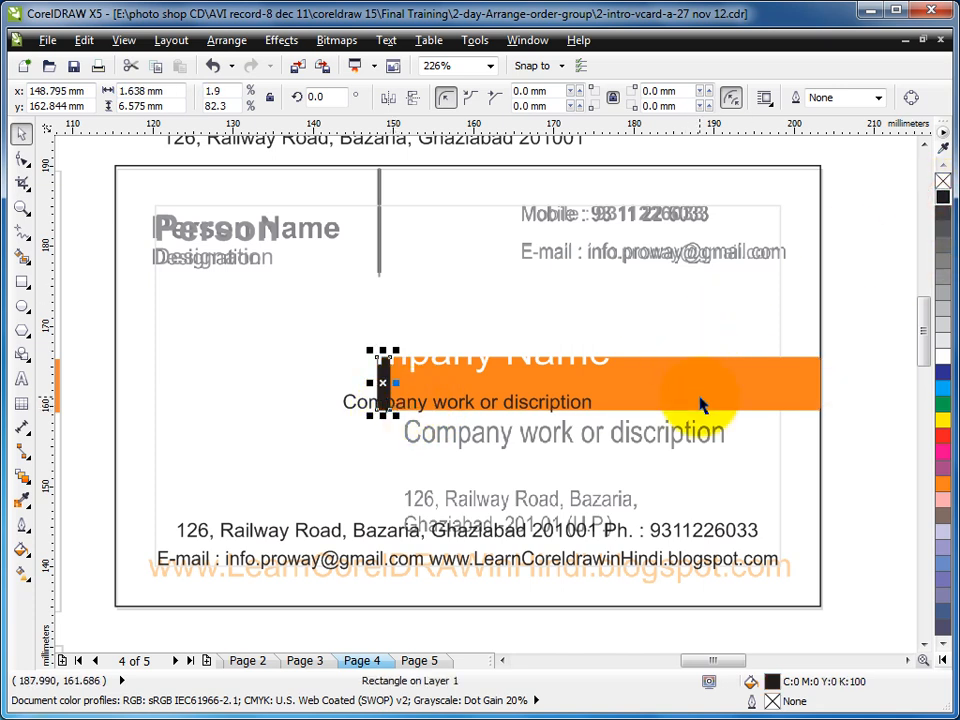
{"action": "left_click", "coordinate": [730, 378]}
{"action": "left_click_drag", "start_coordinate": [730, 378], "coordinate": [736, 326]}
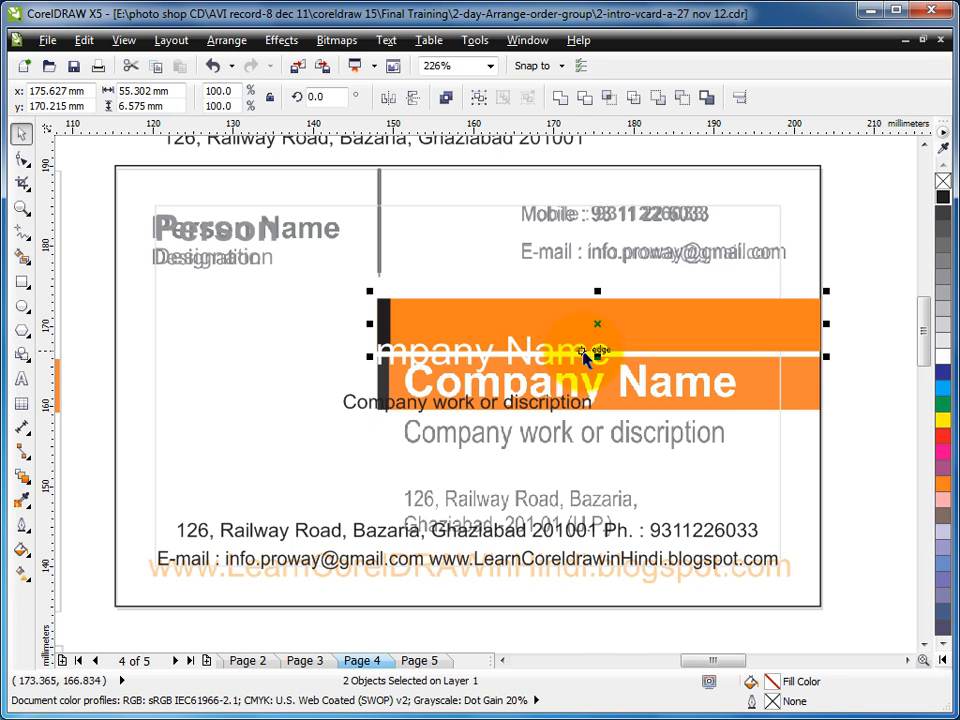
Place the white "Company Name" text on the orange band, enlarge it to about 16 pt and make it bold.
{"action": "left_click", "coordinate": [584, 357]}
{"action": "left_click", "coordinate": [585, 361]}
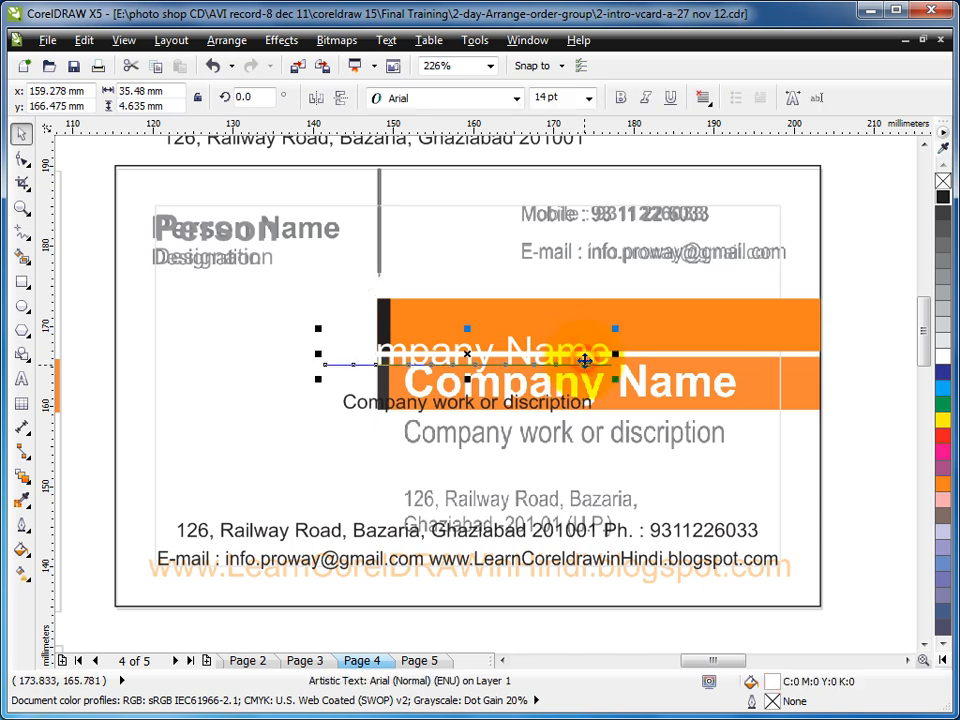
{"action": "left_click_drag", "start_coordinate": [585, 361], "coordinate": [743, 296]}
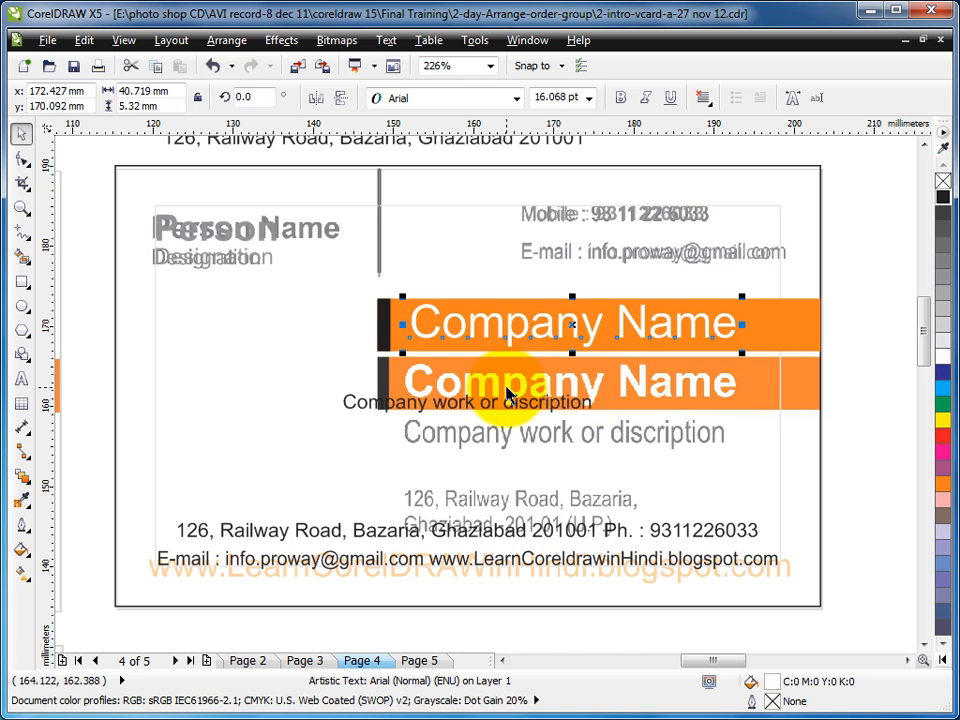
{"action": "left_click", "coordinate": [620, 98]}
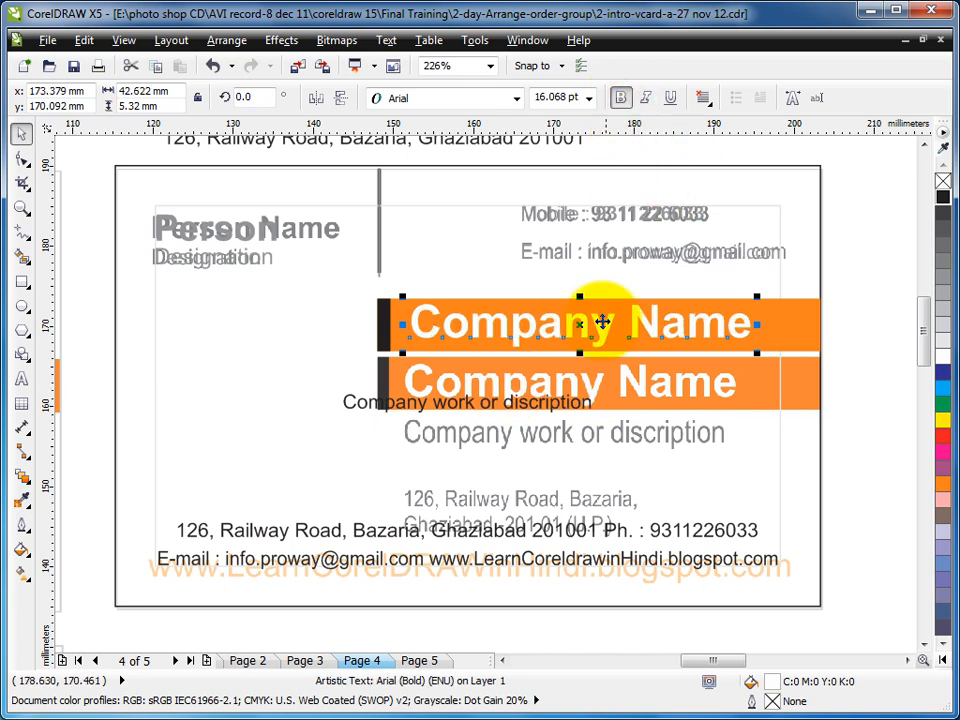
{"action": "left_click_drag", "start_coordinate": [603, 328], "coordinate": [598, 328]}
{"action": "left_click", "coordinate": [795, 330], "text": "shift"}
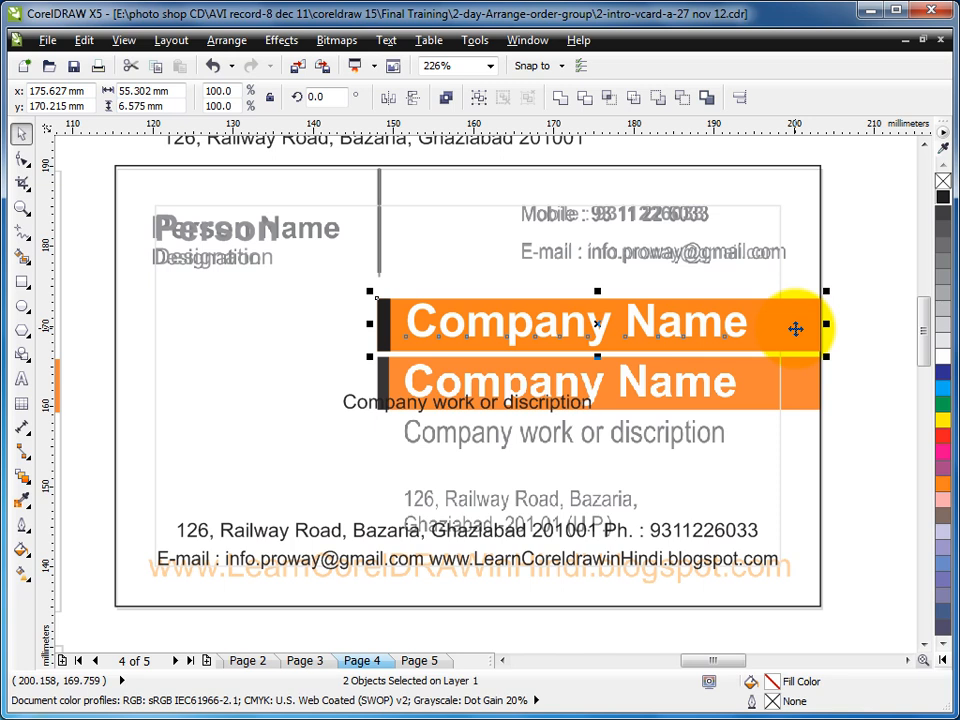
{"action": "left_click", "coordinate": [884, 328]}
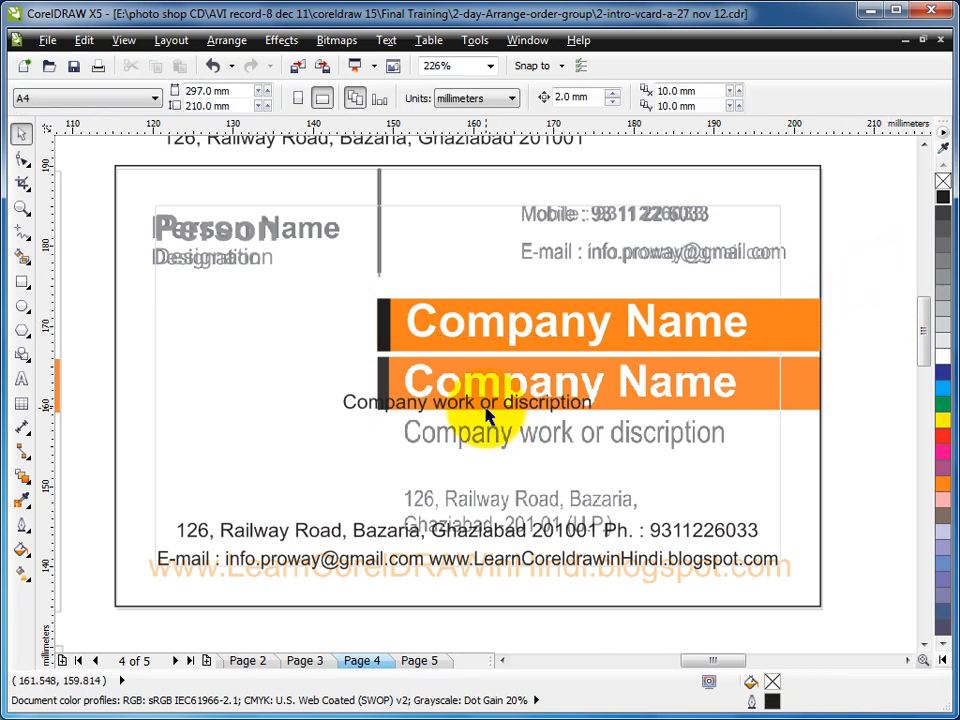
Fit the "Company work or discription" text over its reference line at about 9 pt and 40 mm wide, filled with 50% black.
{"action": "left_click_drag", "start_coordinate": [488, 415], "coordinate": [549, 440]}
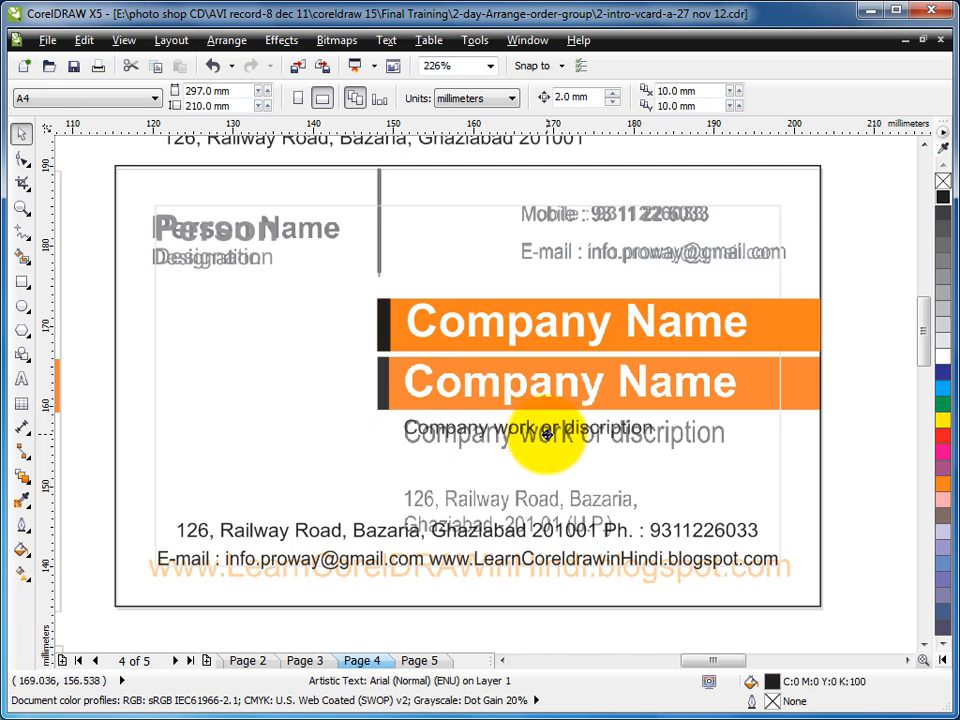
{"action": "left_click_drag", "start_coordinate": [660, 444], "coordinate": [730, 492]}
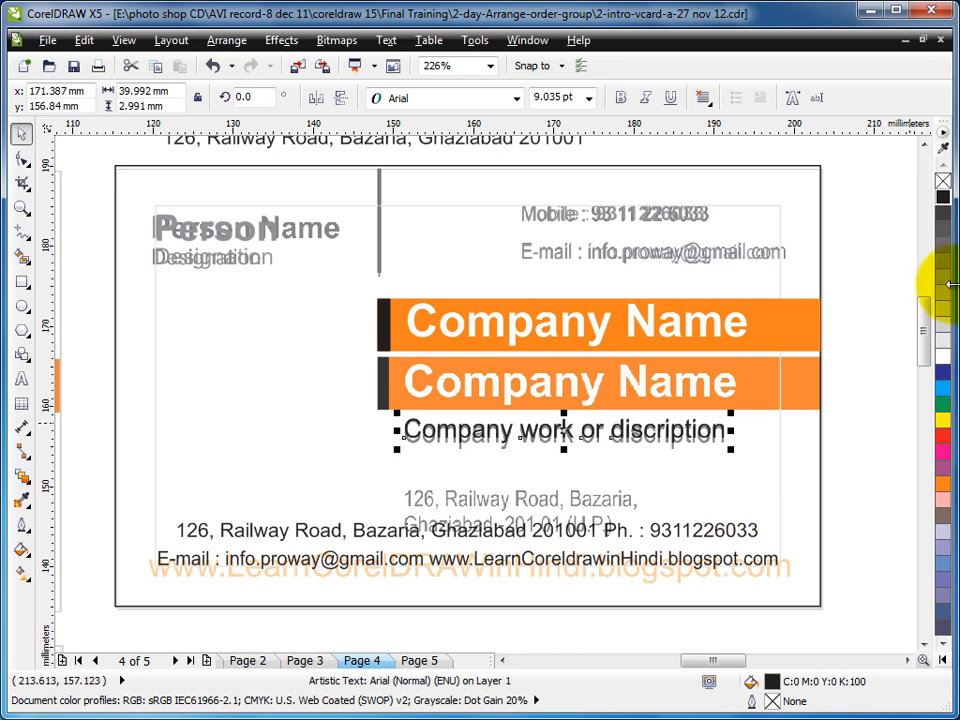
{"action": "left_click", "coordinate": [944, 284]}
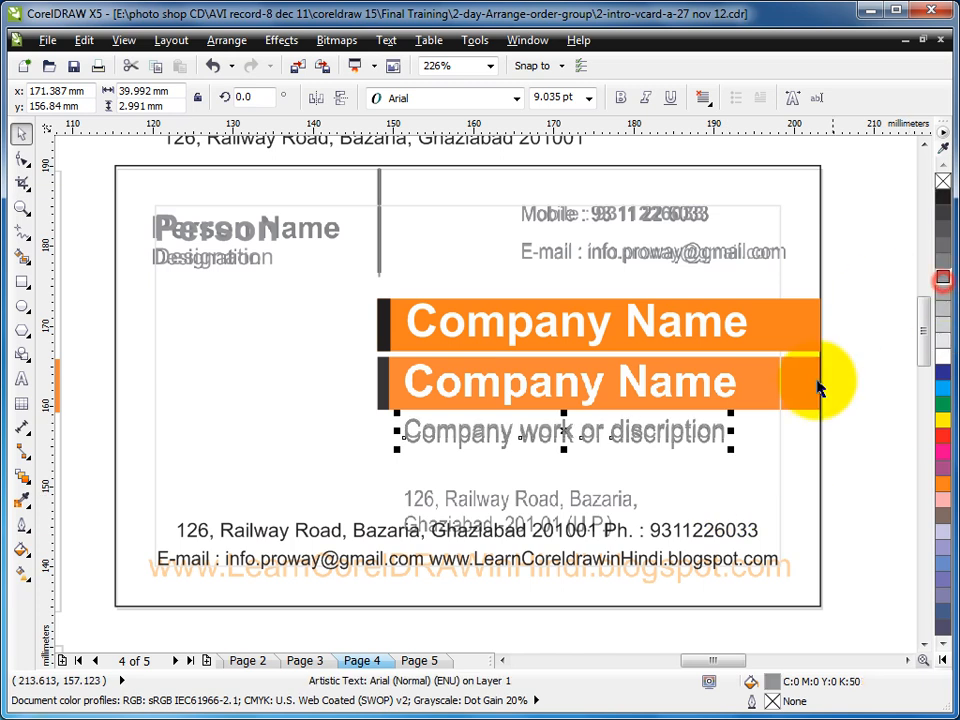
{"action": "left_click_drag", "start_coordinate": [566, 432], "coordinate": [567, 436]}
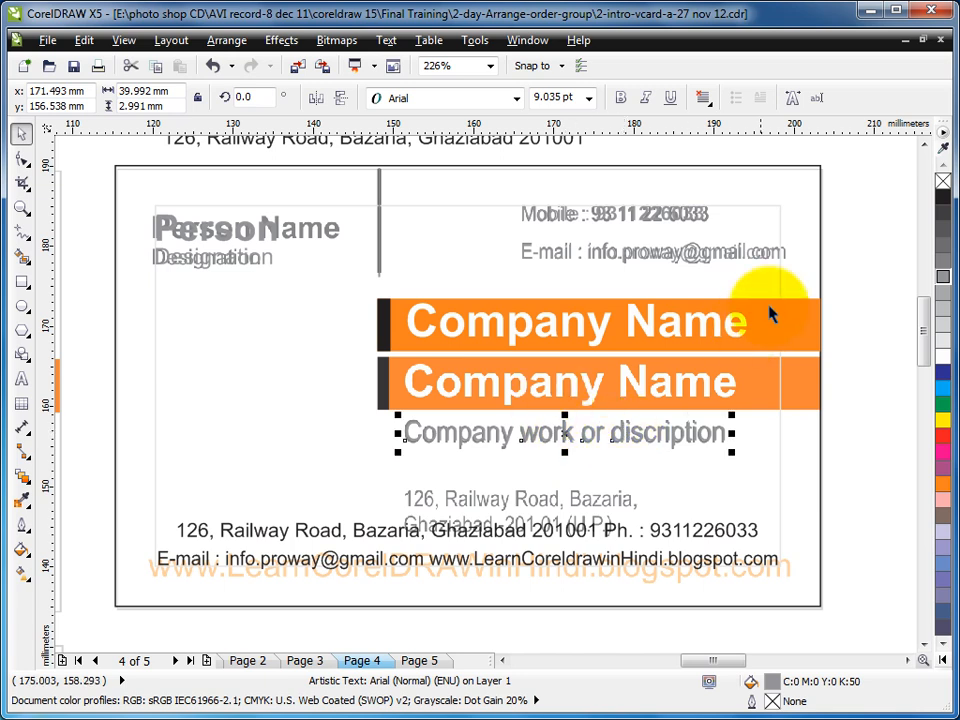
Move the orange band, black strip and "Company Name" text together down onto the reference's company band.
{"action": "left_click_drag", "start_coordinate": [868, 285], "coordinate": [344, 377]}
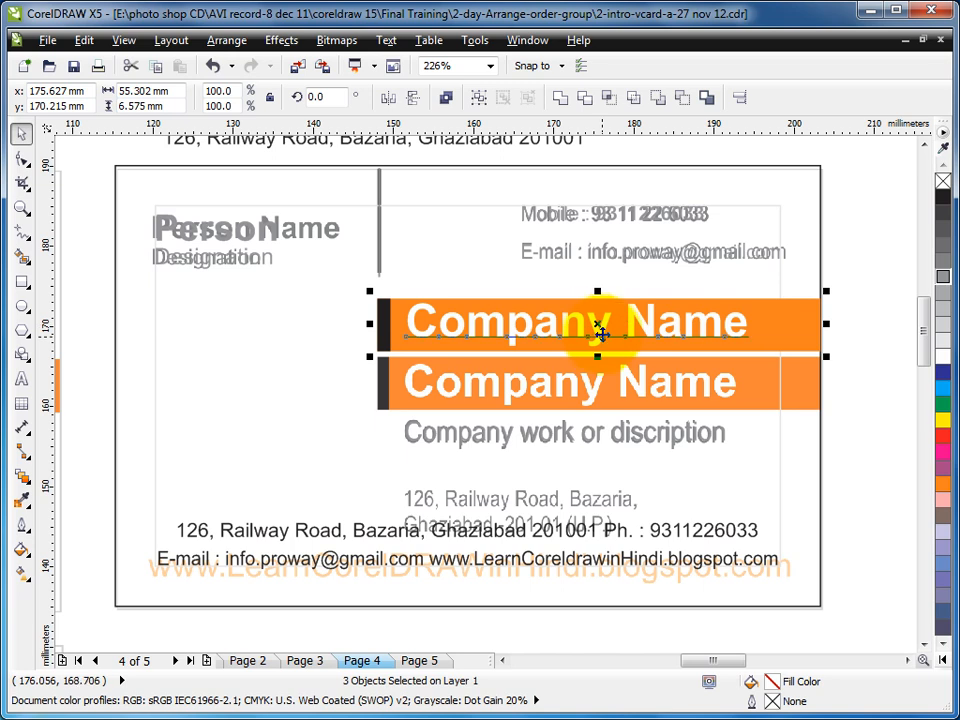
{"action": "left_click_drag", "start_coordinate": [598, 325], "coordinate": [596, 384]}
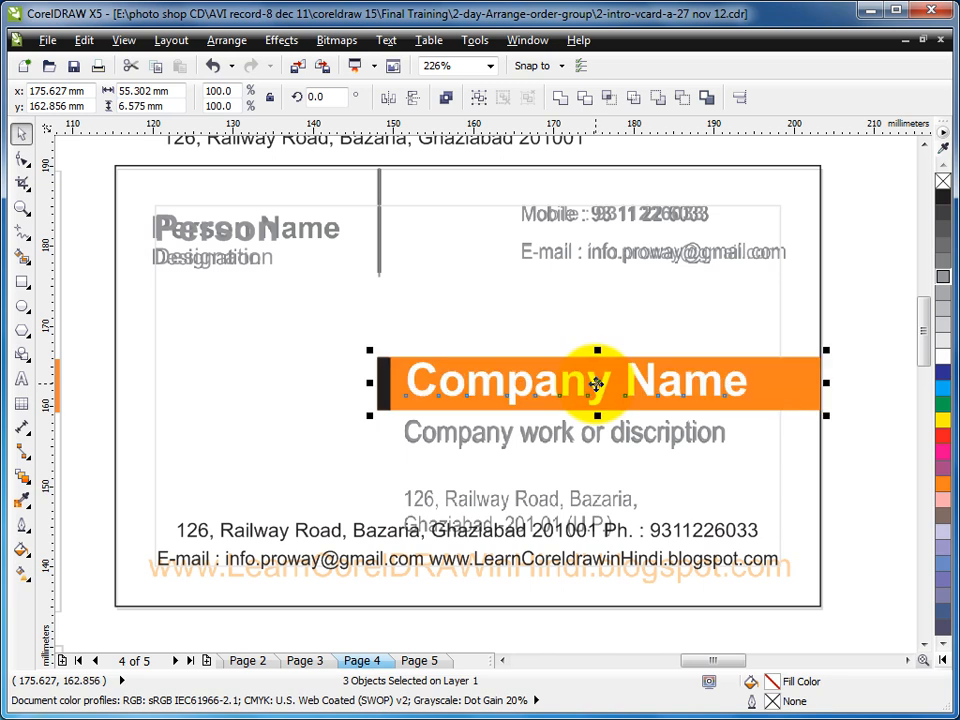
{"action": "left_click", "coordinate": [846, 455]}
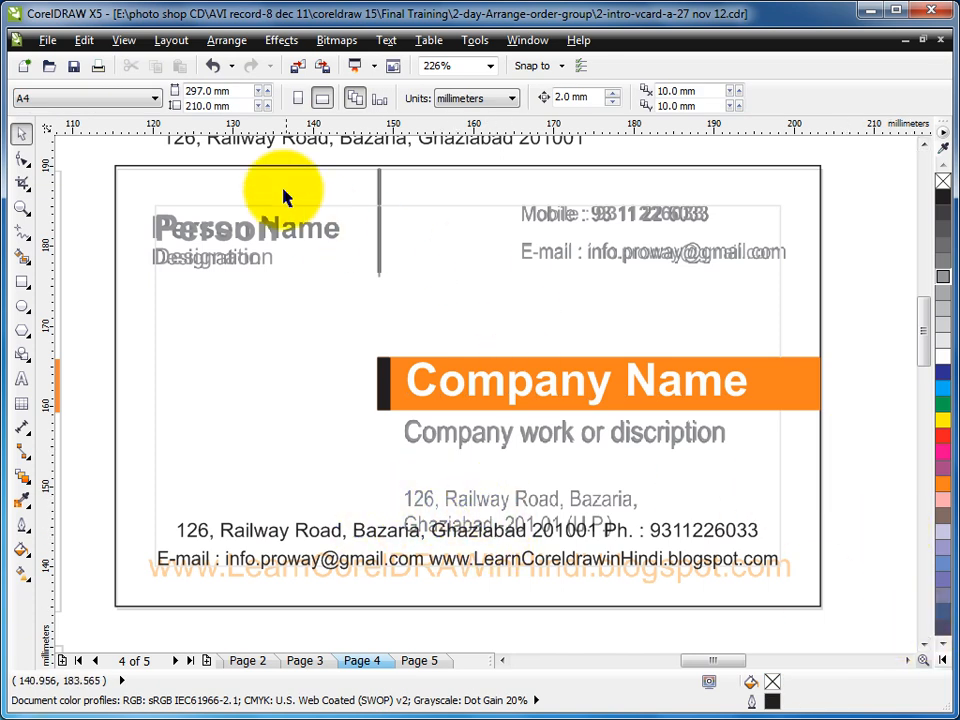
Move the address text from above the card to below the company description and split it into two lines before the city name.
{"action": "left_click_drag", "start_coordinate": [270, 145], "coordinate": [534, 474]}
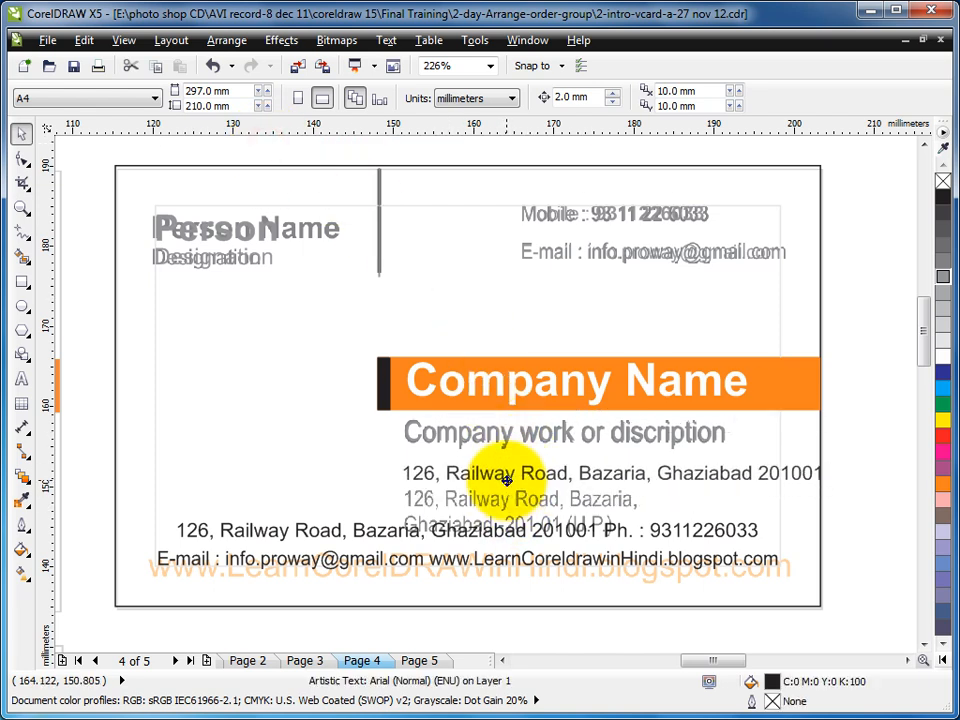
{"action": "left_click", "coordinate": [20, 381]}
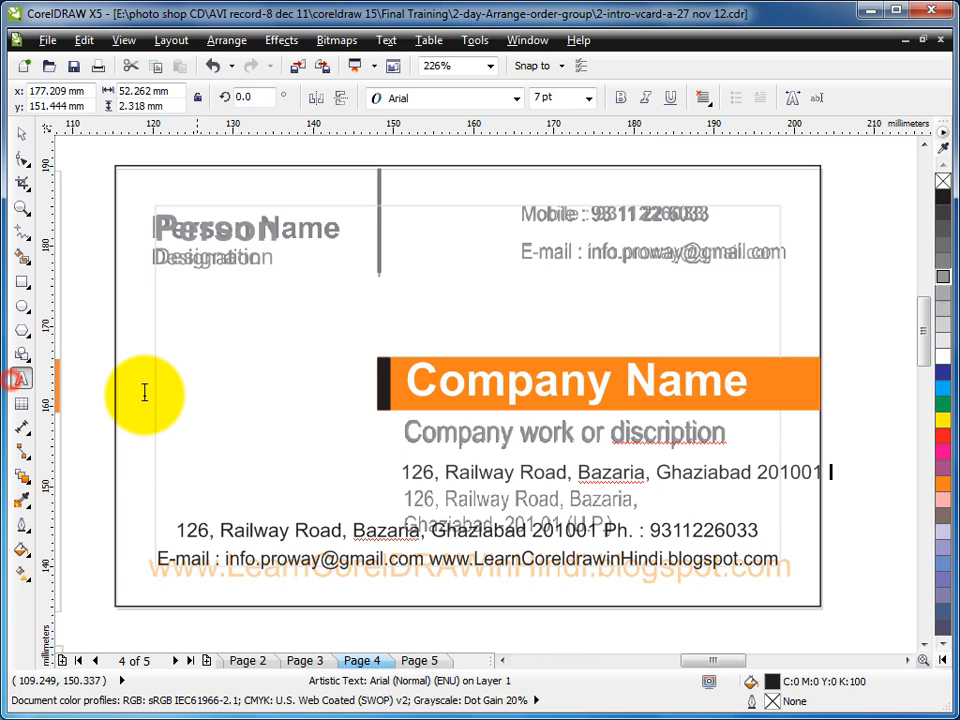
{"action": "left_click", "coordinate": [658, 472]}
{"action": "key", "text": "Return"}
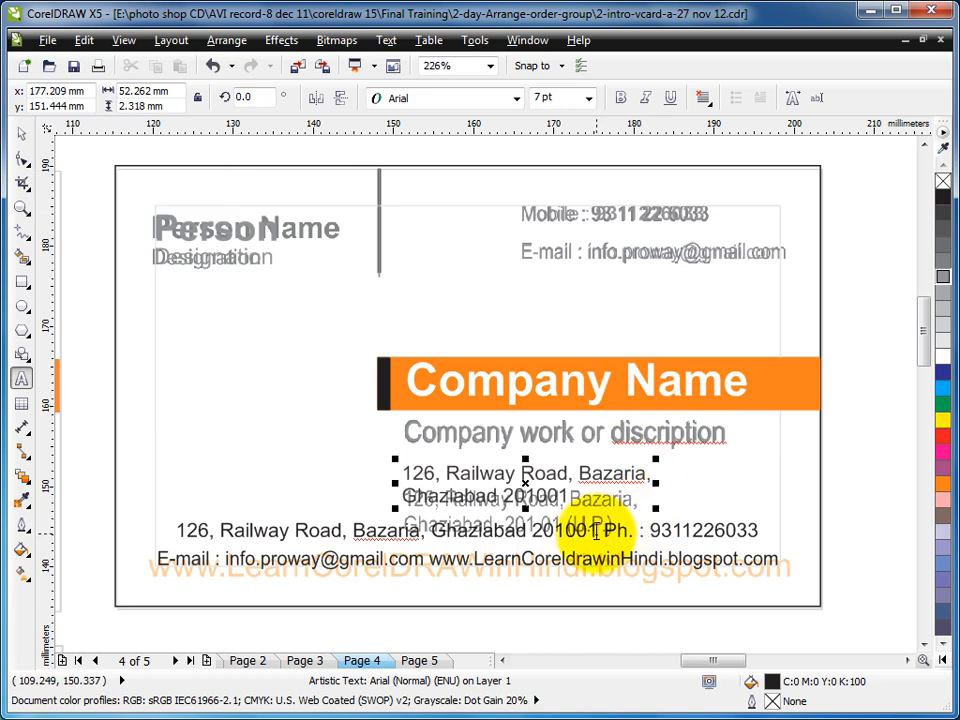
{"action": "left_click", "coordinate": [25, 135]}
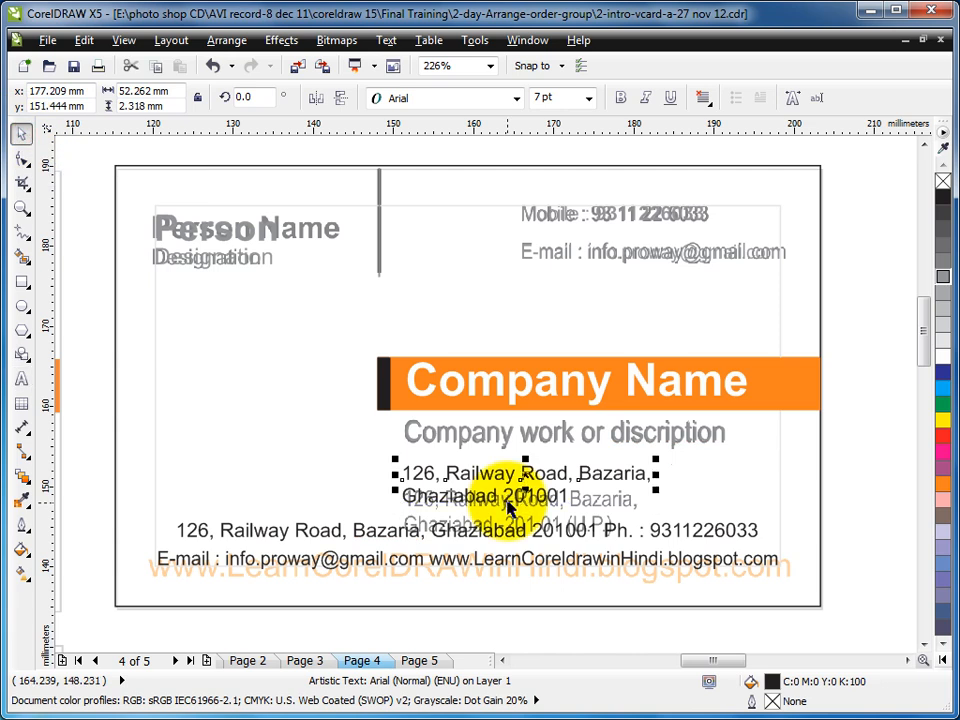
Set the separated city line aside, place the street line over its reference line and fill it with 50% black.
{"action": "left_click_drag", "start_coordinate": [510, 503], "coordinate": [300, 490]}
{"action": "left_click_drag", "start_coordinate": [489, 479], "coordinate": [490, 503]}
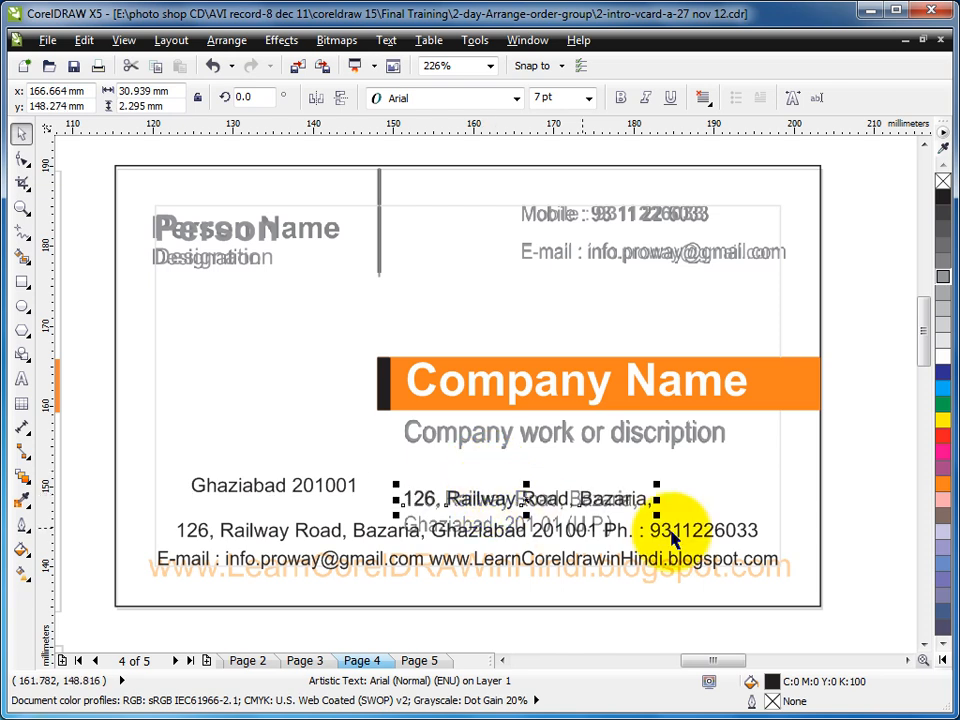
{"action": "left_click", "coordinate": [942, 276]}
Move the two leftover contact lines down to the card's lower edge and below it, and place the city line over its reference.
{"action": "left_click_drag", "start_coordinate": [669, 531], "coordinate": [655, 638]}
{"action": "left_click_drag", "start_coordinate": [556, 565], "coordinate": [560, 606]}
{"action": "left_click_drag", "start_coordinate": [321, 488], "coordinate": [535, 525]}
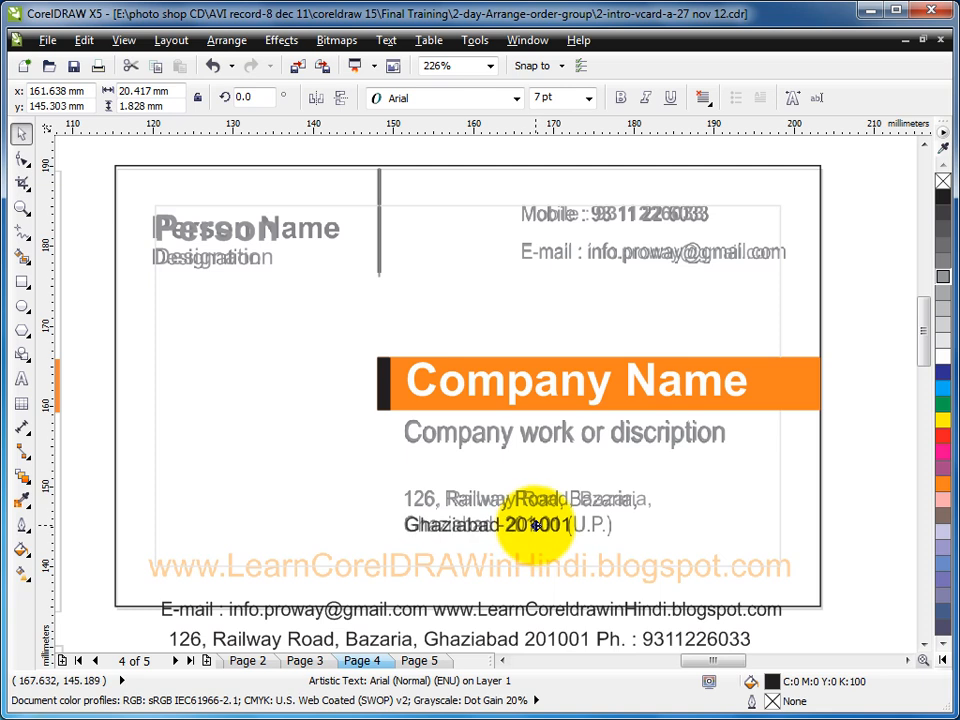
Append "(U.P.)" to the address's city line and fill the line with 50% black.
{"action": "left_click", "coordinate": [21, 378]}
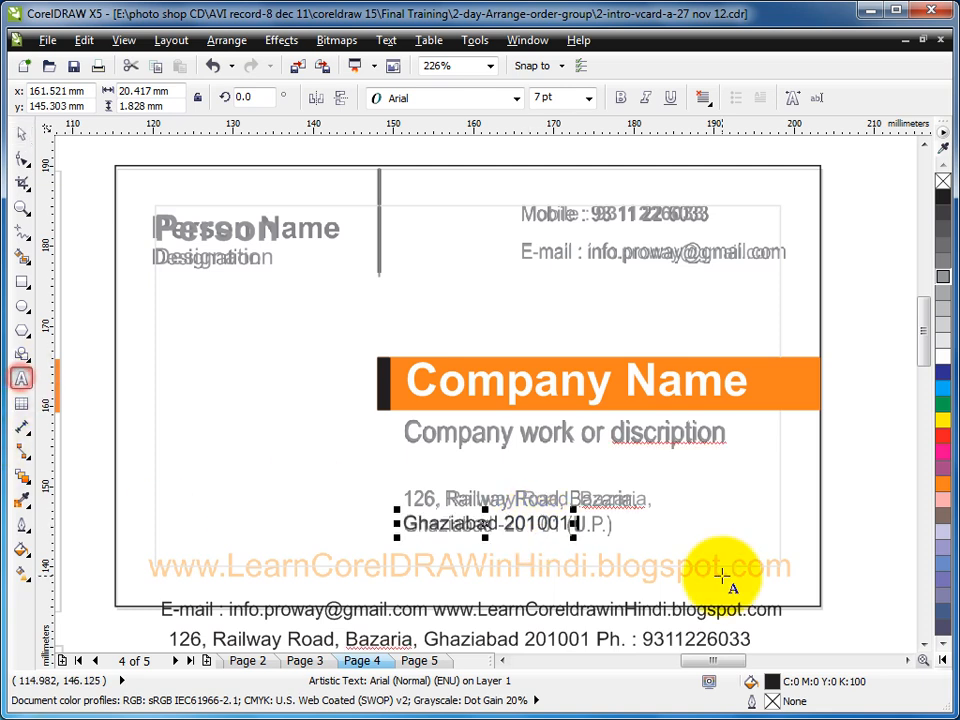
{"action": "key", "text": "Escape"}
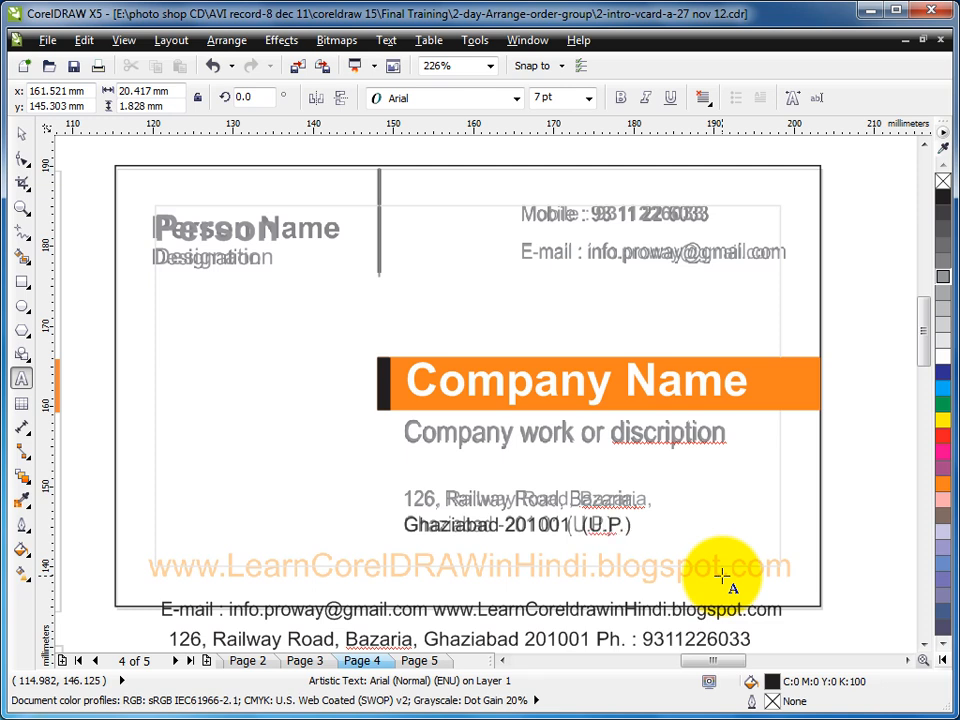
{"action": "left_click", "coordinate": [21, 132]}
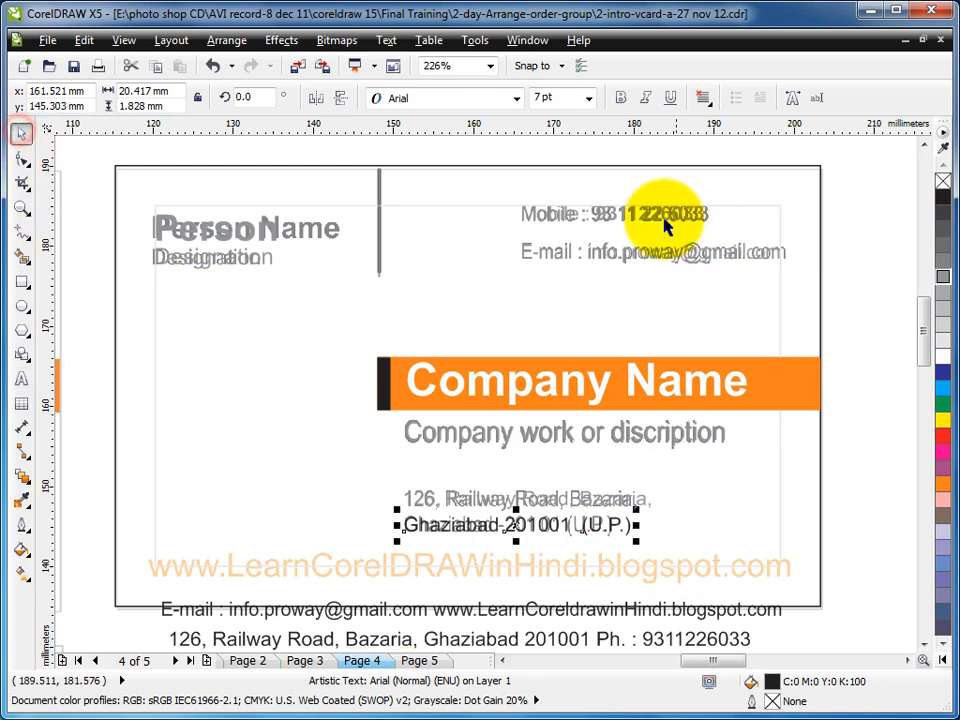
{"action": "left_click", "coordinate": [943, 276]}
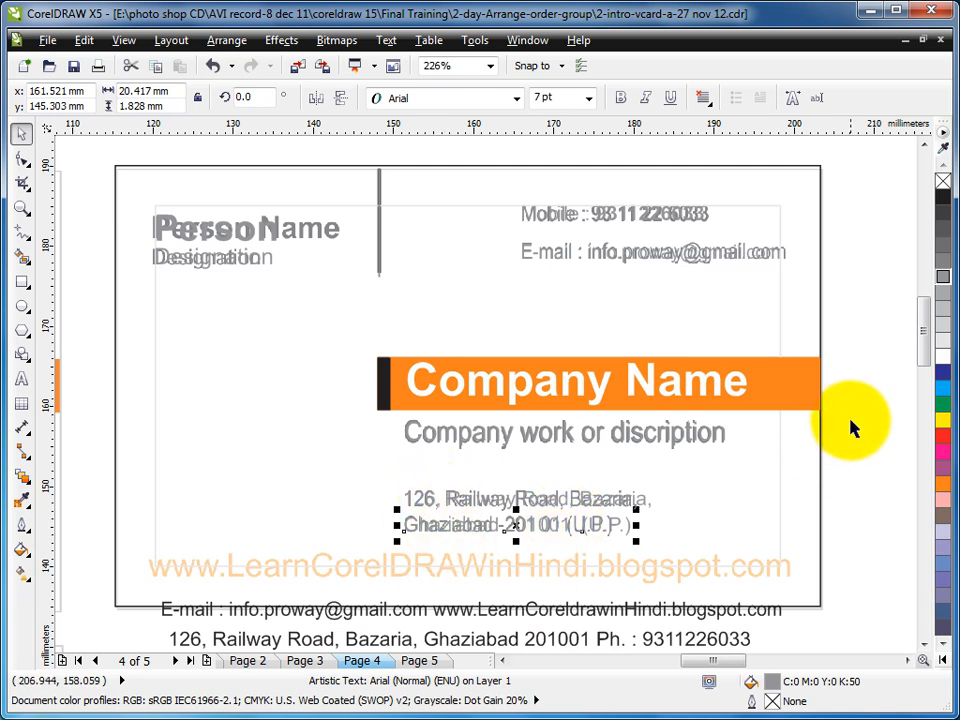
Left-align the company description and both address lines with each other and with the "Company Name" text.
{"action": "left_click_drag", "start_coordinate": [851, 409], "coordinate": [385, 565]}
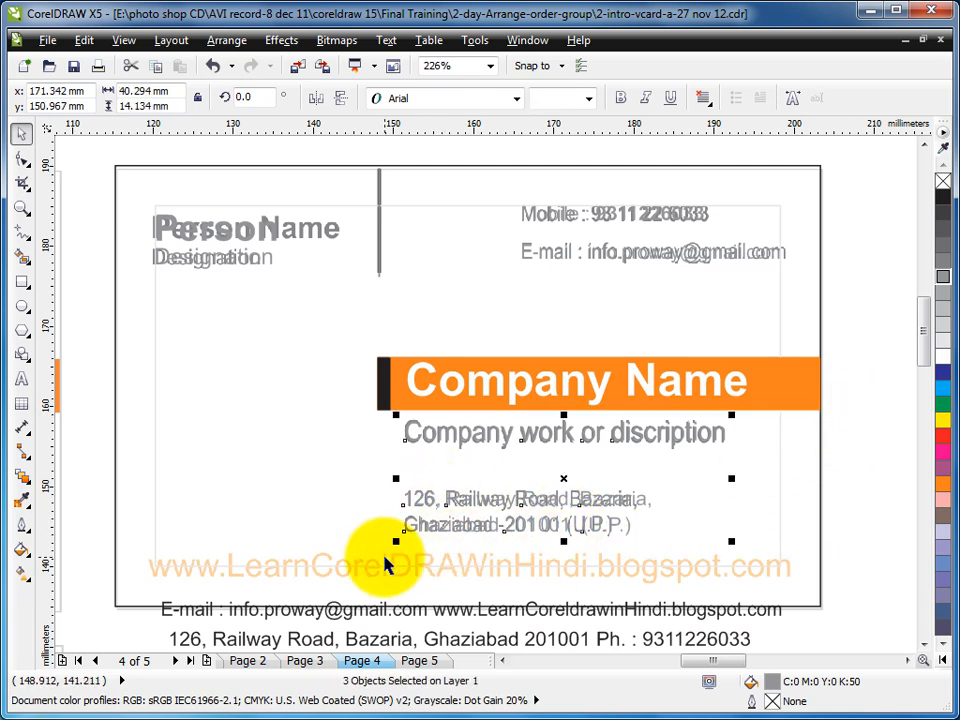
{"action": "key", "text": "l"}
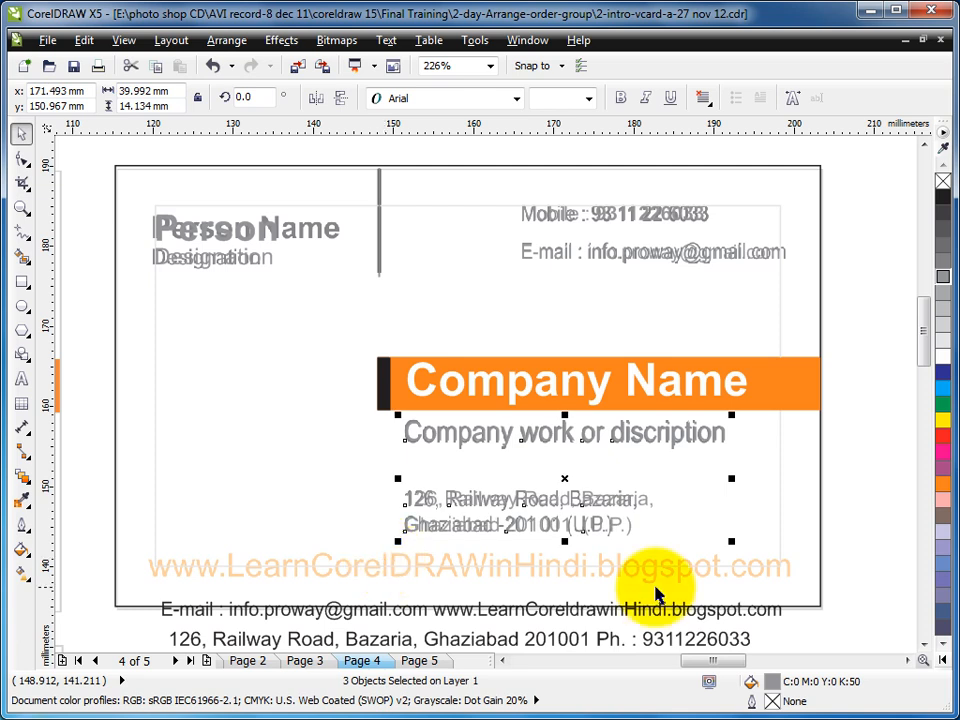
{"action": "left_click", "coordinate": [502, 392], "text": "shift"}
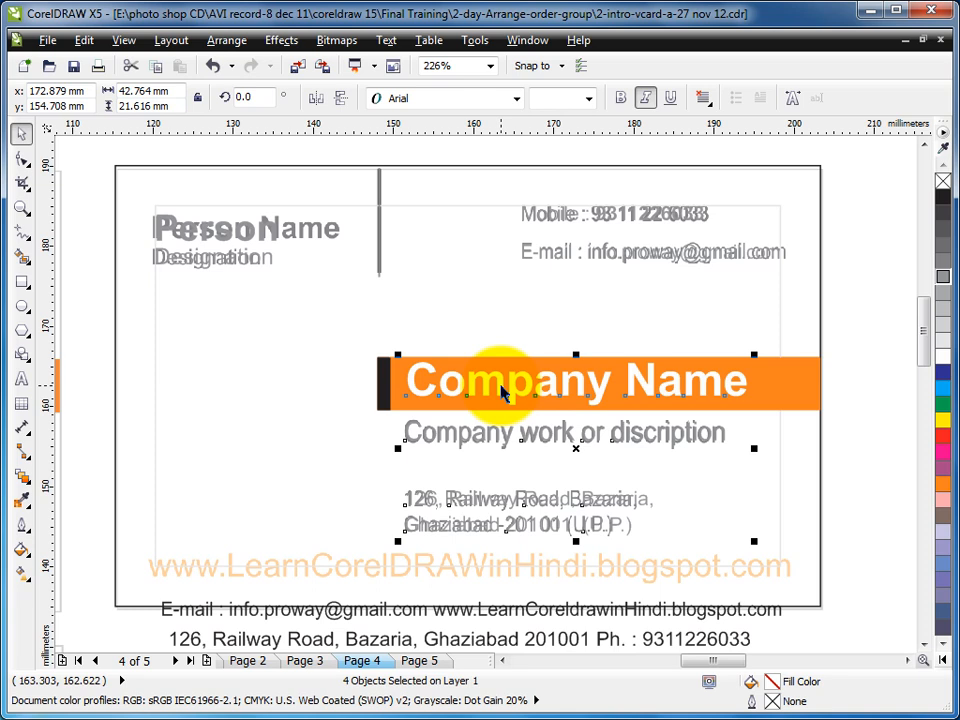
{"action": "key", "text": "l"}
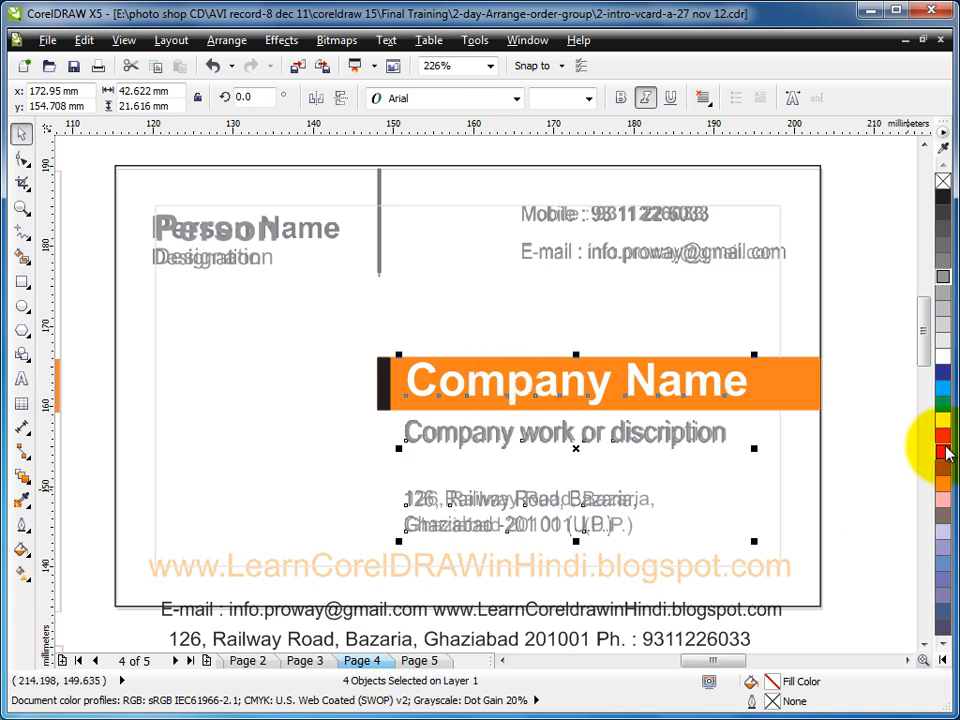
{"action": "left_click", "coordinate": [840, 441]}
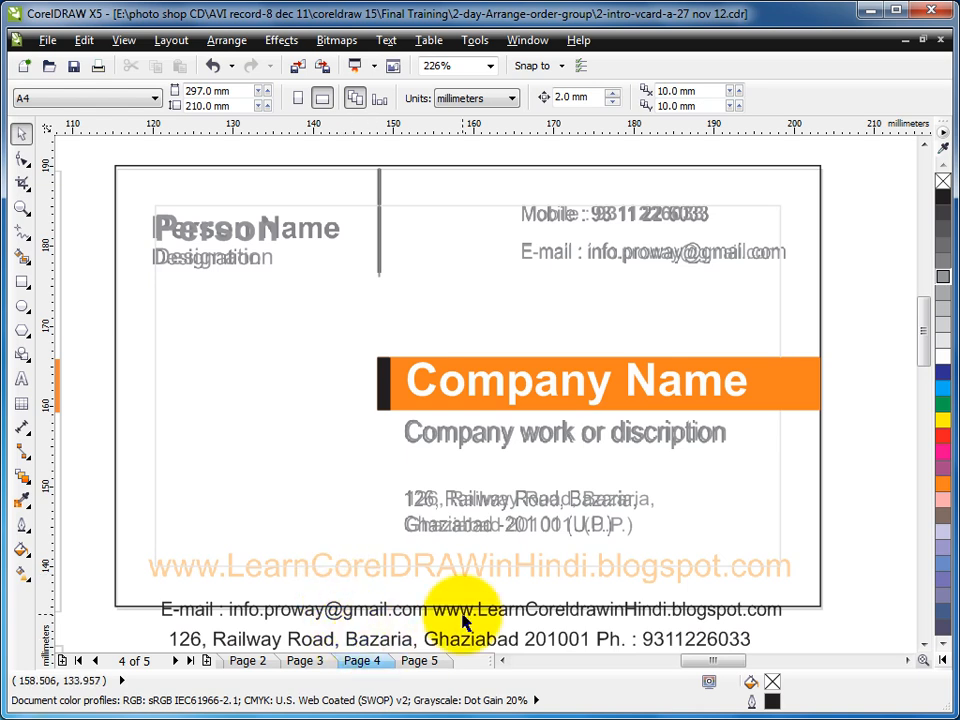
Remove the e-mail part from the leftover contact line and place the remaining website text over the start of the reference website.
{"action": "left_click", "coordinate": [180, 608]}
{"action": "left_click", "coordinate": [21, 379]}
{"action": "left_click", "coordinate": [435, 607]}
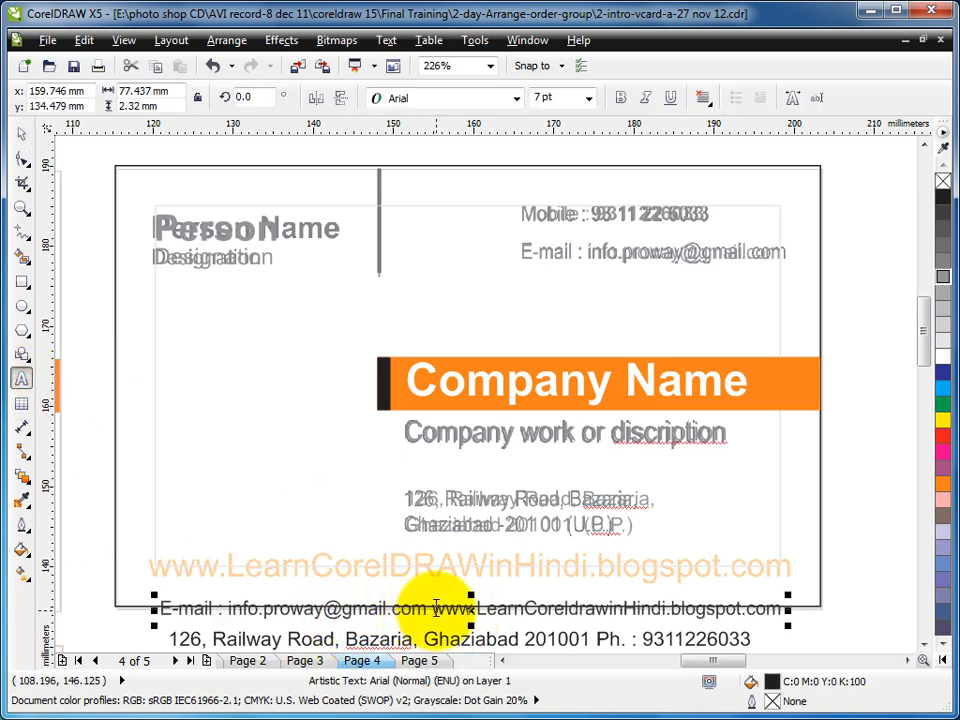
{"action": "left_click_drag", "start_coordinate": [435, 607], "coordinate": [133, 606]}
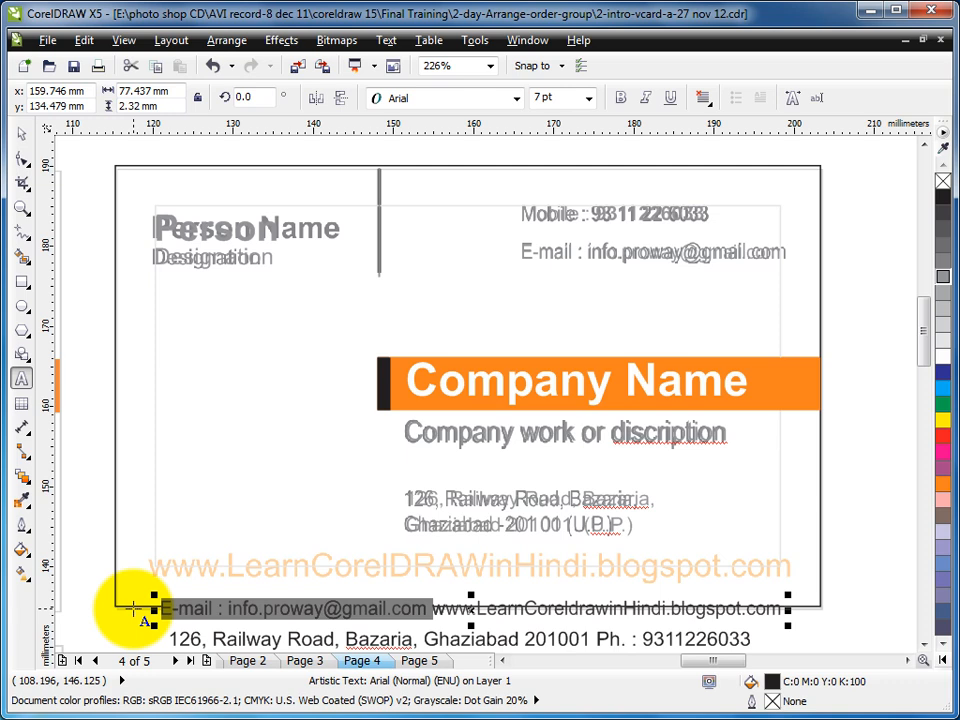
{"action": "key", "text": "Delete"}
{"action": "left_click", "coordinate": [18, 130]}
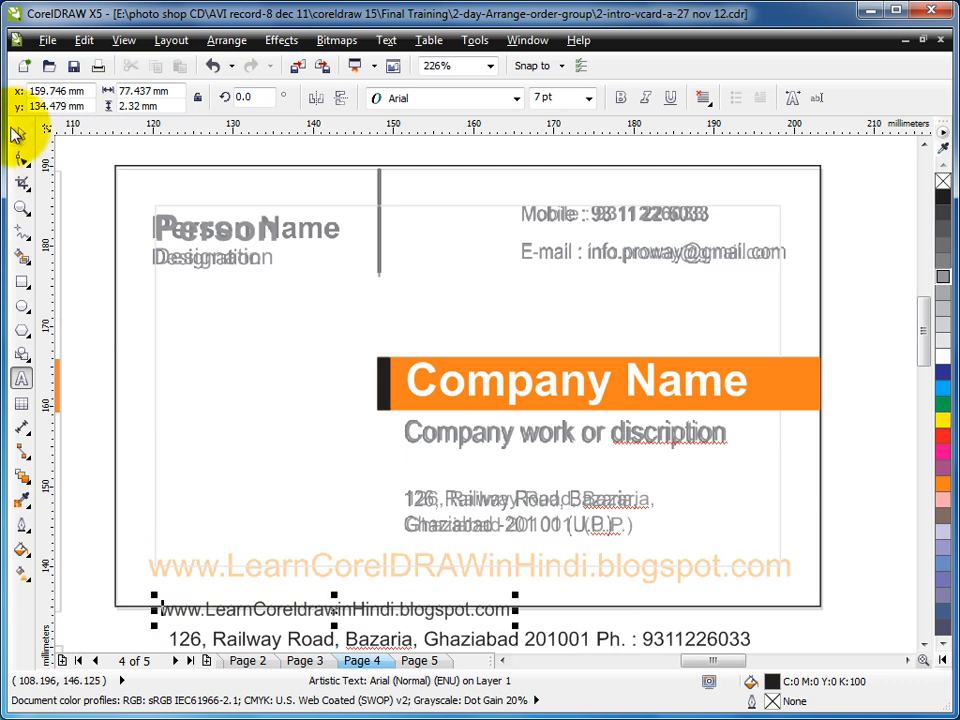
{"action": "left_click_drag", "start_coordinate": [311, 604], "coordinate": [300, 561]}
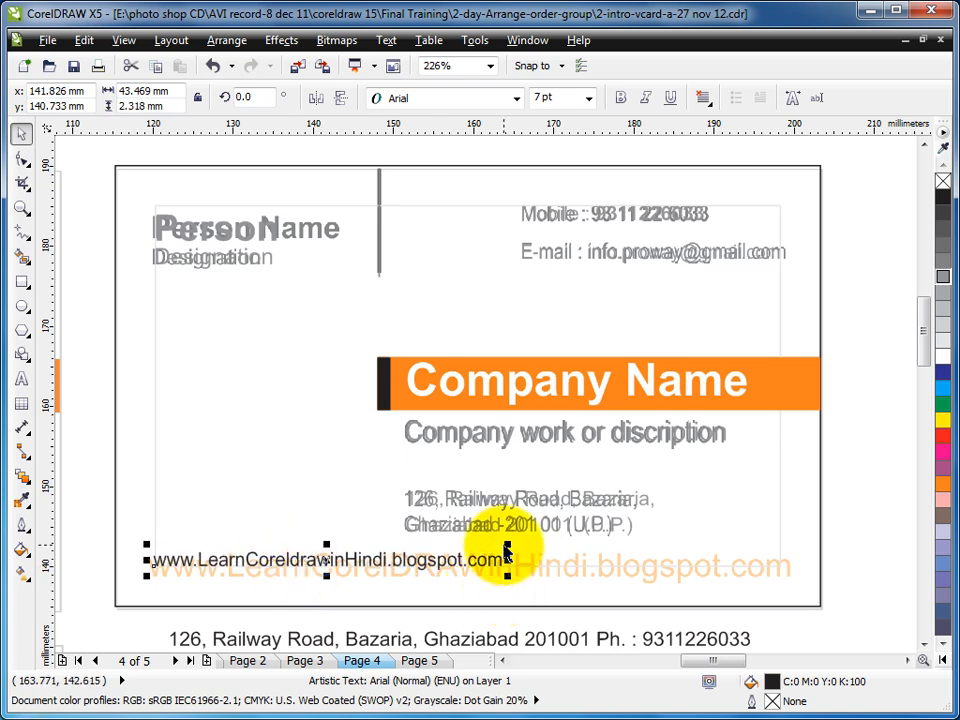
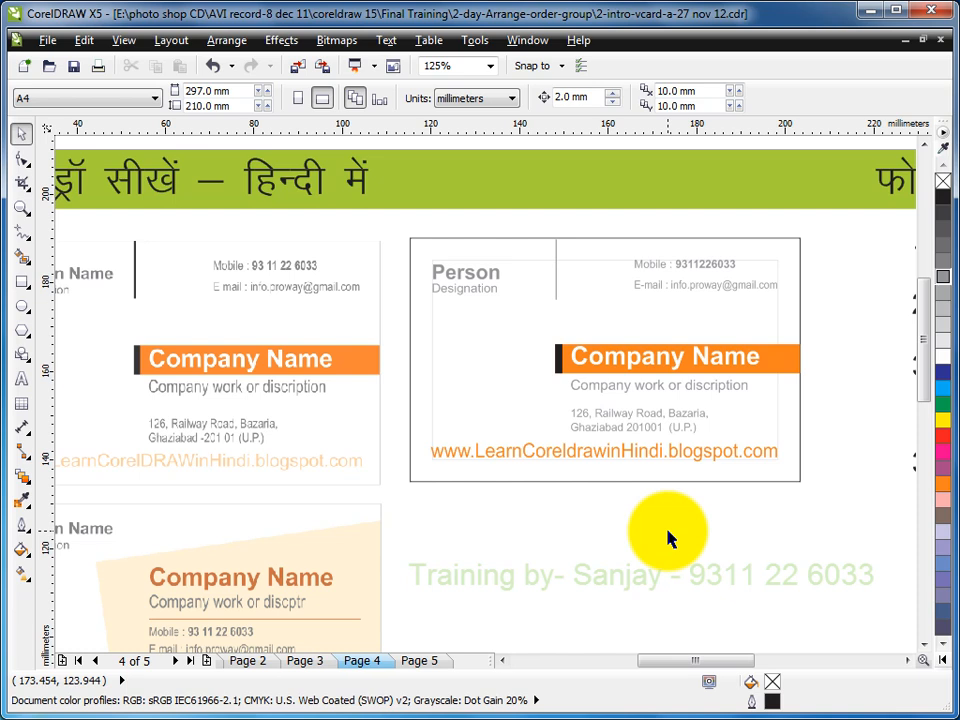
Duplicate the complete rebuilt card straight down, directly below the original and beside the second reference card.
{"action": "scroll", "coordinate": [670, 538], "scroll_direction": "down", "scroll_amount": 3}
{"action": "key", "text": "z"}
{"action": "left_click_drag", "start_coordinate": [264, 357], "coordinate": [784, 614]}
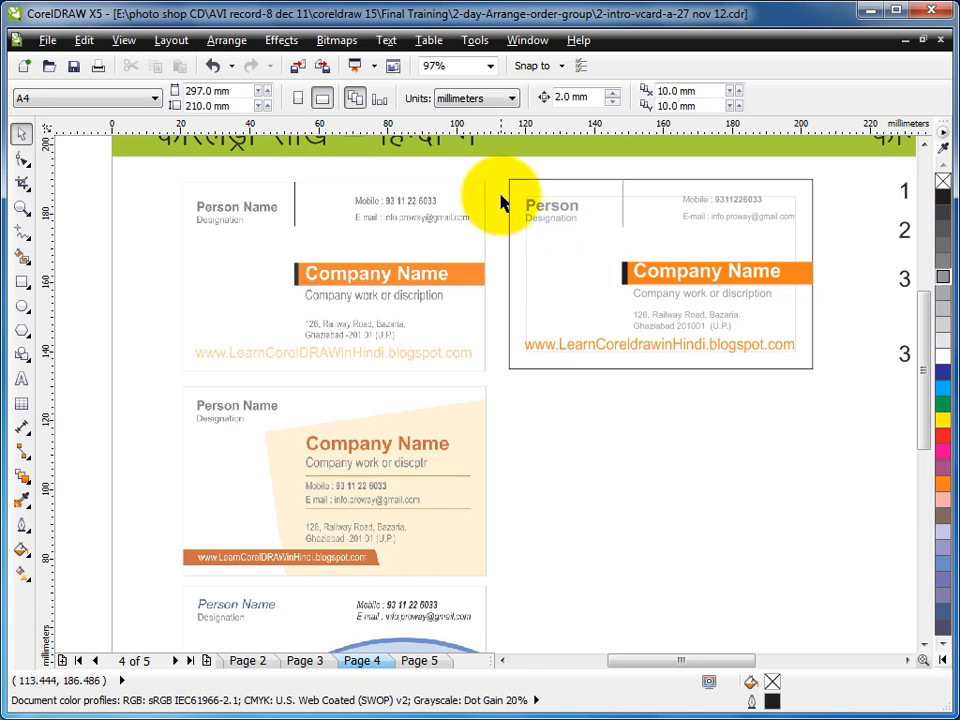
{"action": "left_click_drag", "start_coordinate": [495, 166], "coordinate": [852, 405]}
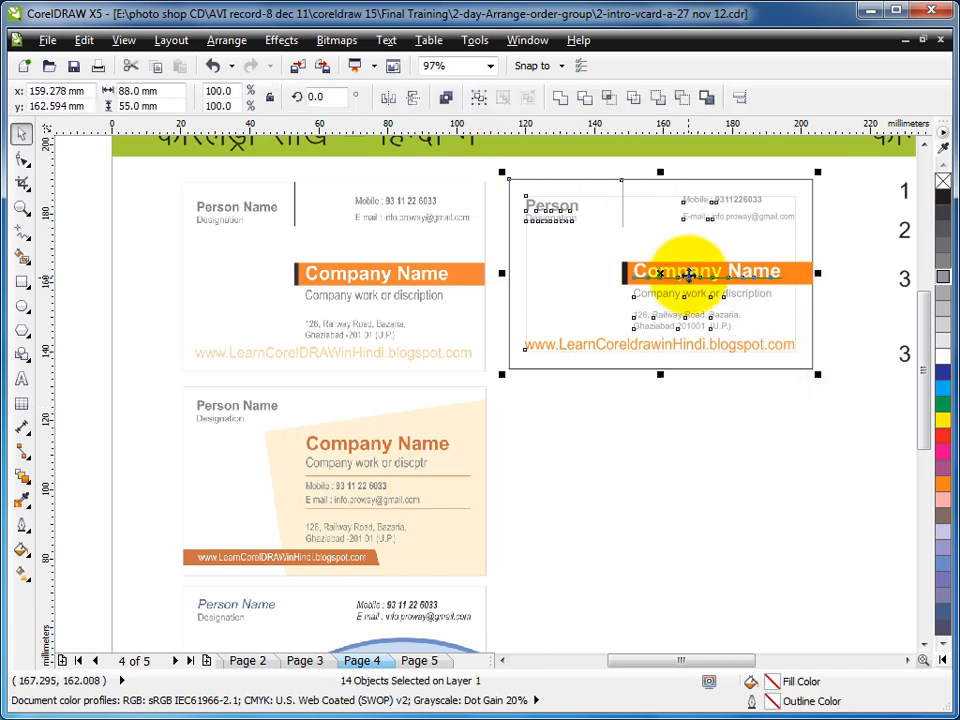
{"action": "left_click_drag", "start_coordinate": [688, 274], "coordinate": [671, 483]}
{"action": "right_click", "coordinate": [671, 483]}
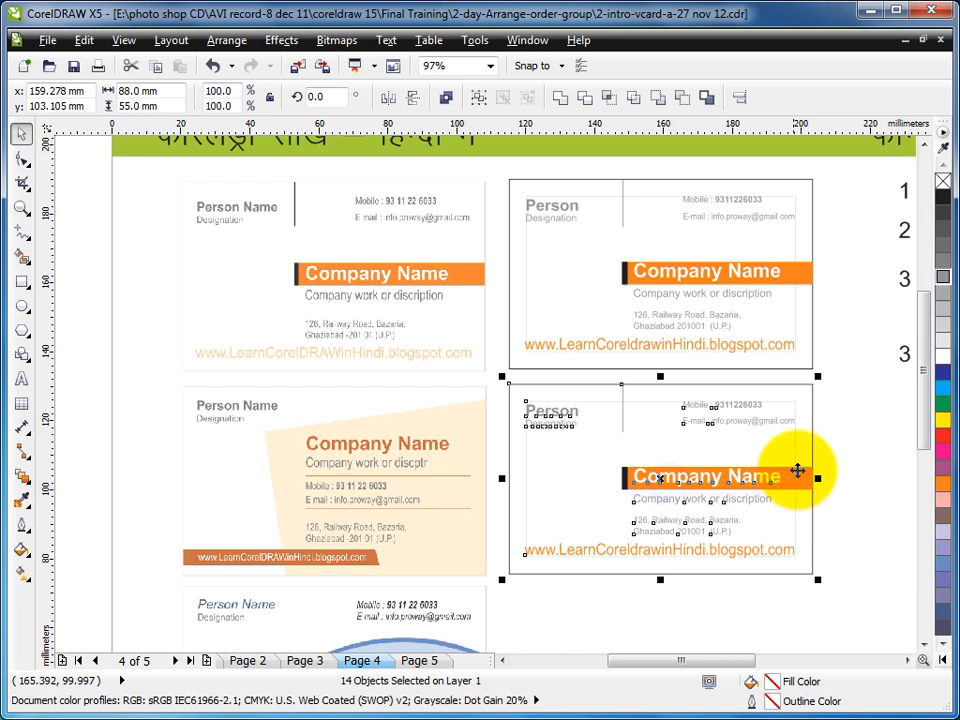
{"action": "left_click", "coordinate": [836, 400]}
Place a copy of the second reference card image behind the duplicated card, aligned with its outline.
{"action": "left_click", "coordinate": [368, 450]}
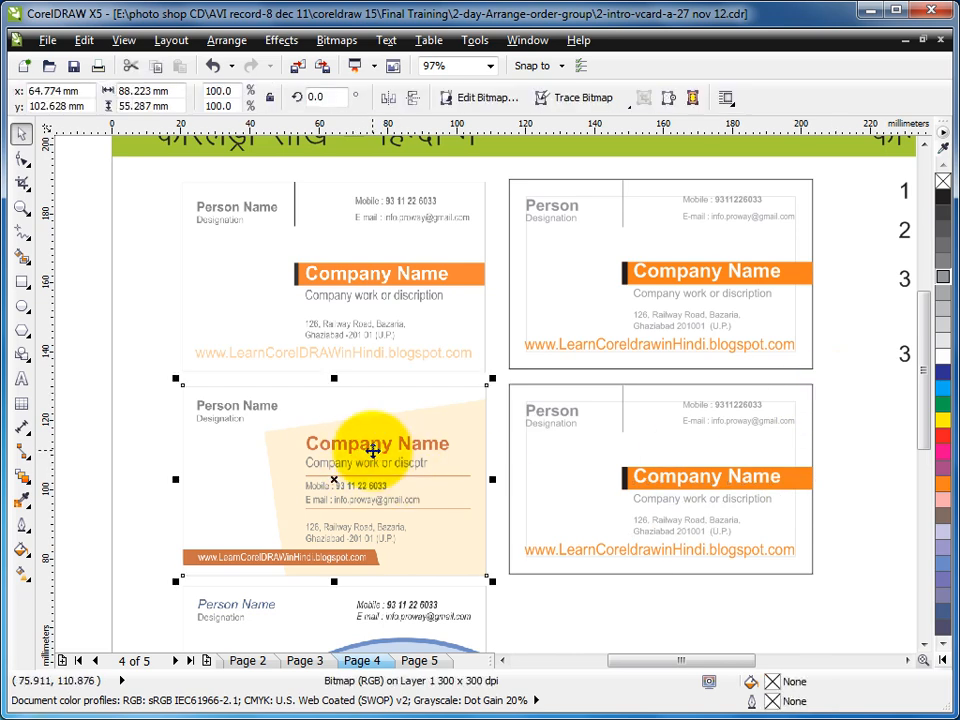
{"action": "left_click_drag", "start_coordinate": [372, 451], "coordinate": [700, 450]}
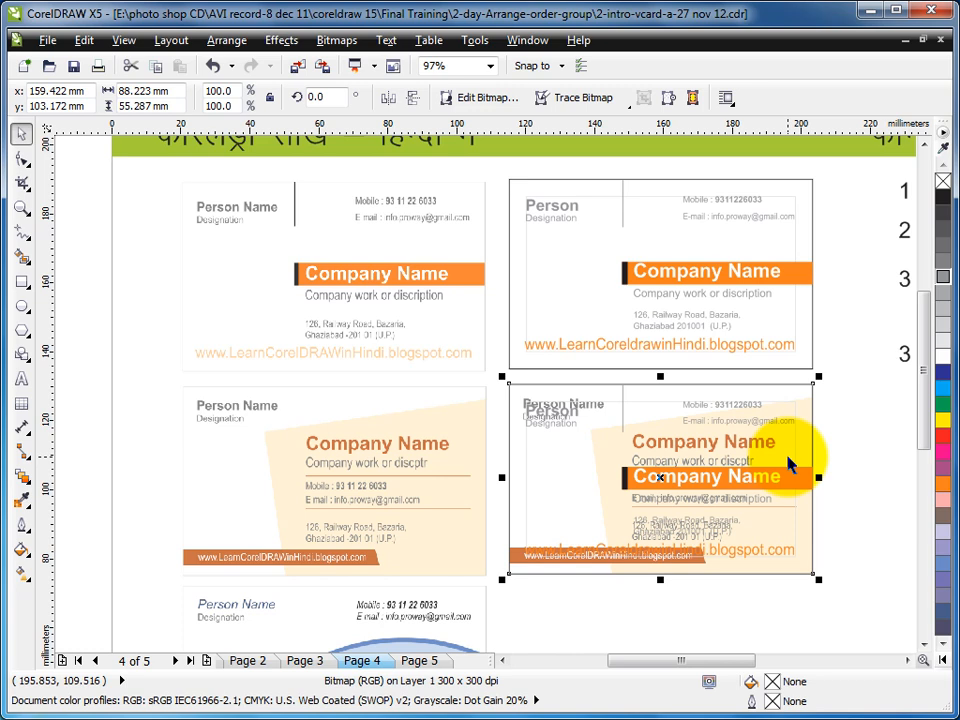
{"action": "key", "text": "z"}
{"action": "left_click_drag", "start_coordinate": [369, 332], "coordinate": [860, 633]}
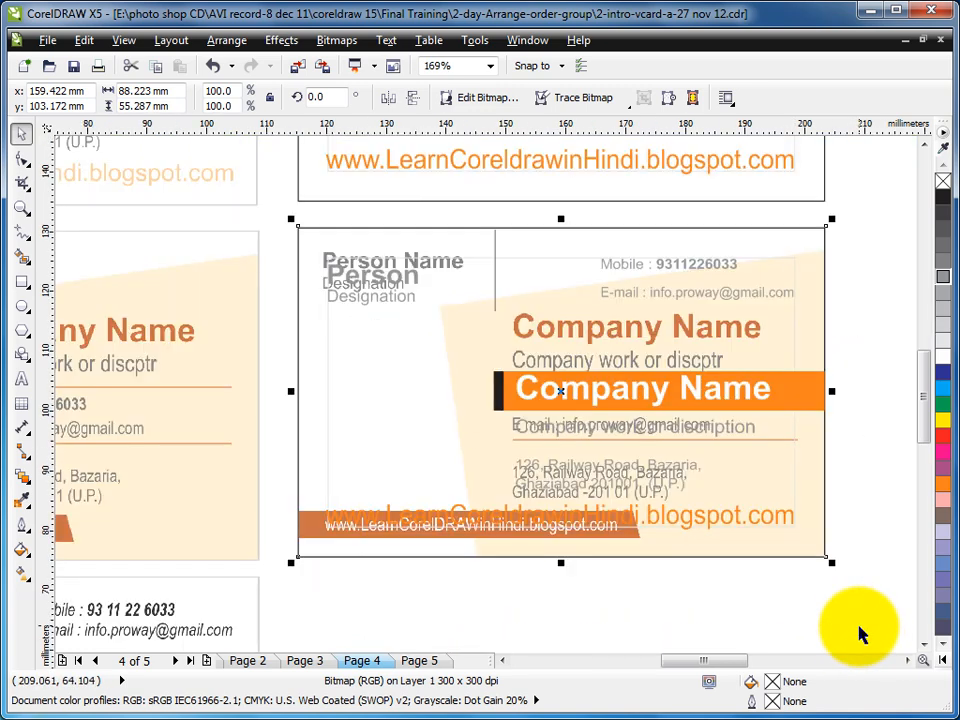
{"action": "left_click", "coordinate": [862, 344]}
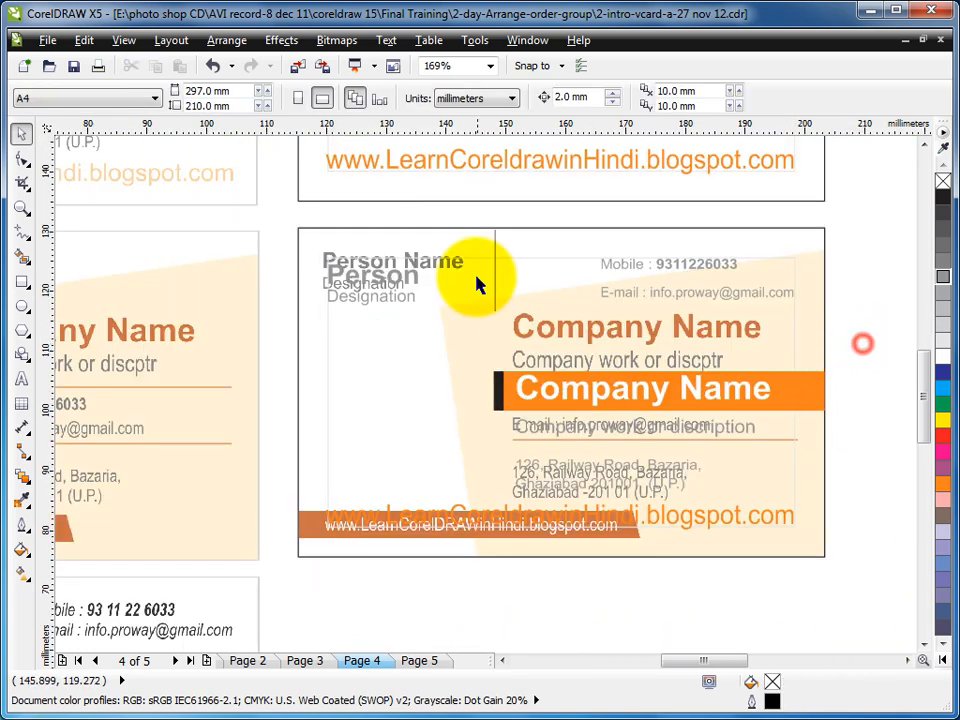
Move the duplicated card's "Person" and "Designation" texts up towards their reference and fill them with 70% black.
{"action": "key", "text": "z"}
{"action": "left_click_drag", "start_coordinate": [270, 212], "coordinate": [563, 412]}
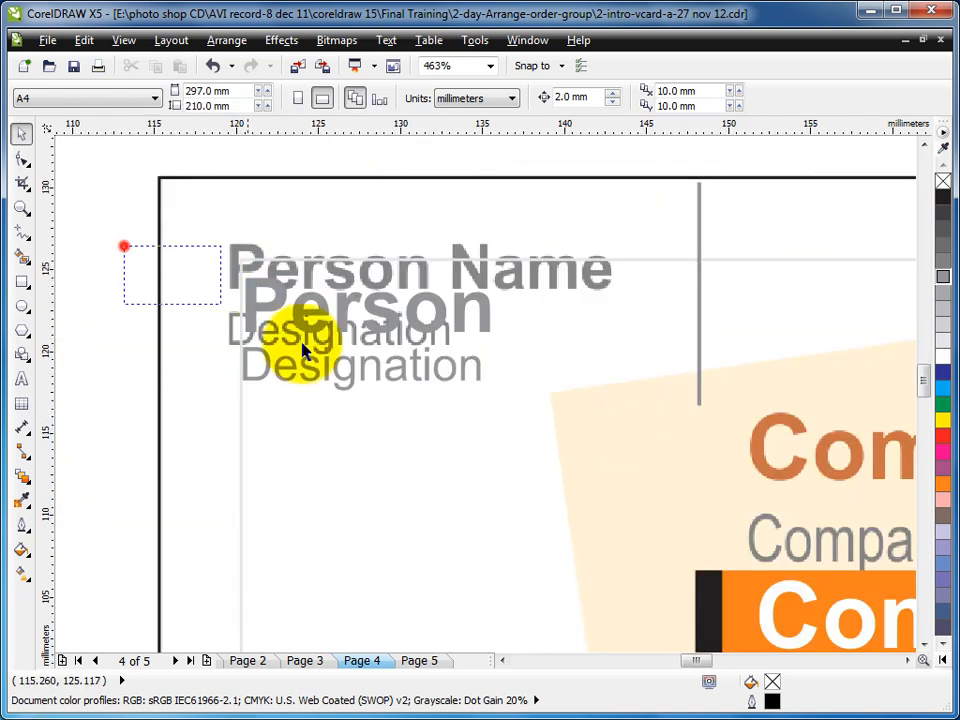
{"action": "left_click_drag", "start_coordinate": [123, 248], "coordinate": [497, 396]}
{"action": "left_click_drag", "start_coordinate": [419, 325], "coordinate": [420, 298]}
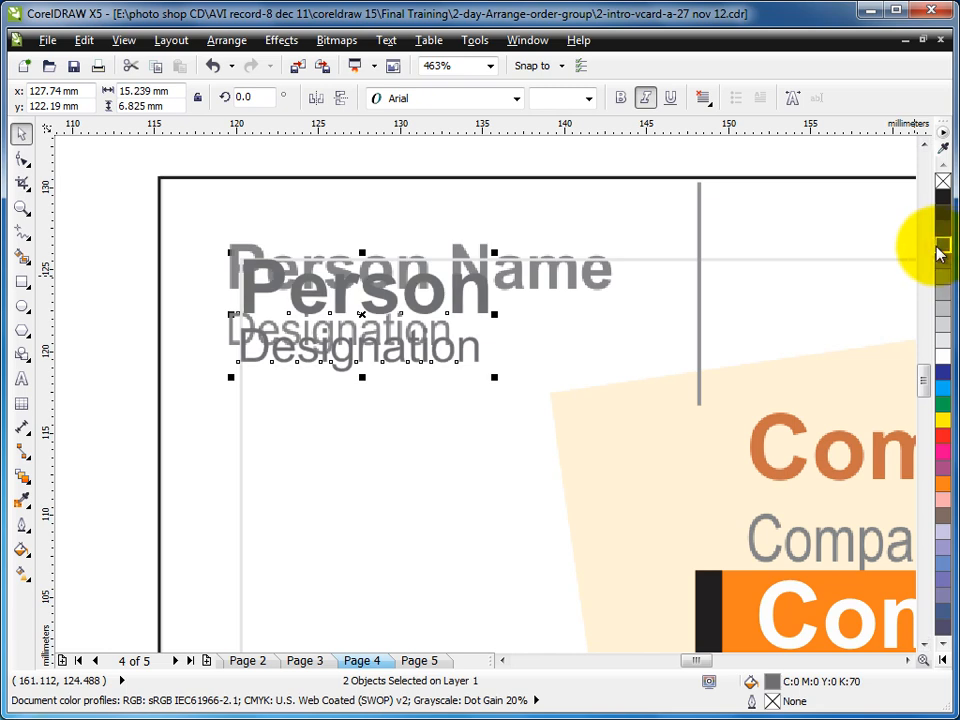
Move the duplicated card's mobile and e-mail lines over the matching lines of the original second reference card.
{"action": "scroll", "coordinate": [769, 266], "scroll_direction": "down", "scroll_amount": 2}
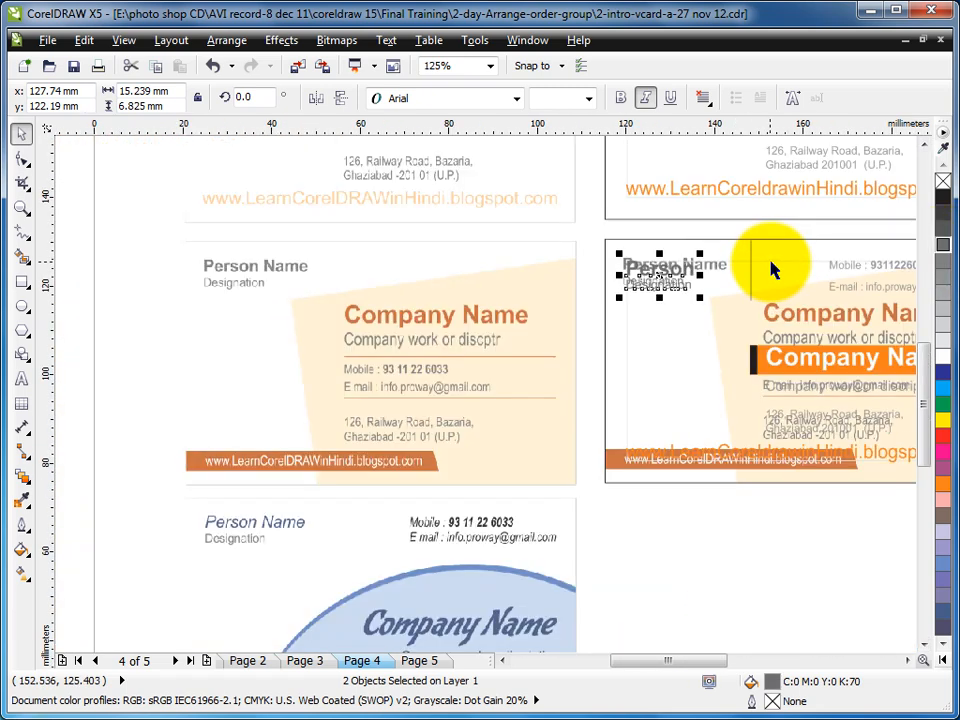
{"action": "key", "text": "F2"}
{"action": "left_click_drag", "start_coordinate": [679, 225], "coordinate": [906, 480]}
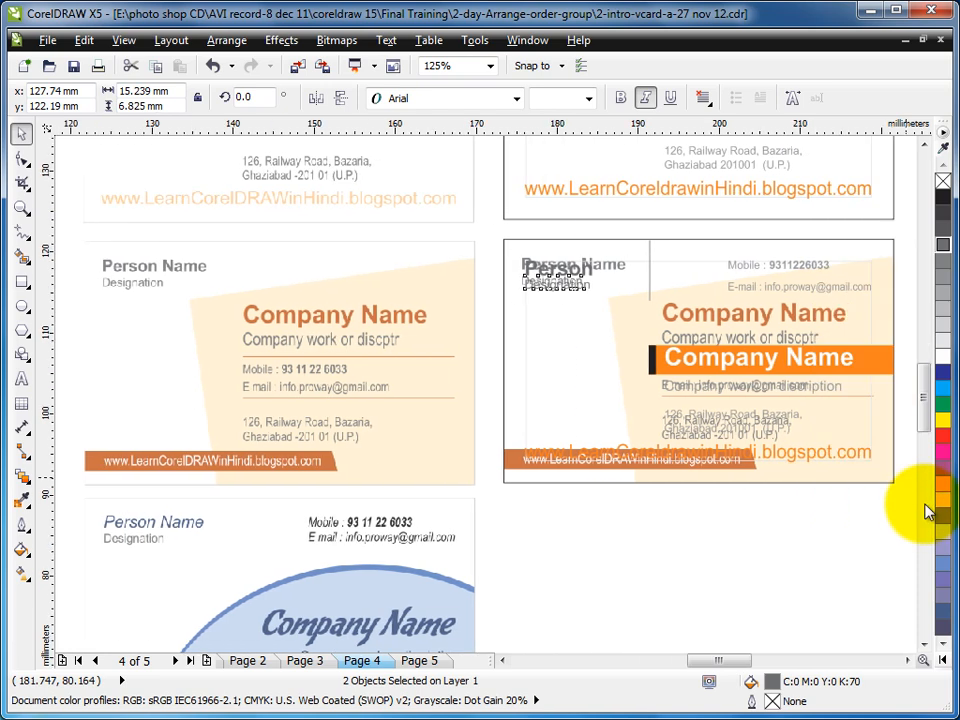
{"action": "left_click", "coordinate": [810, 297]}
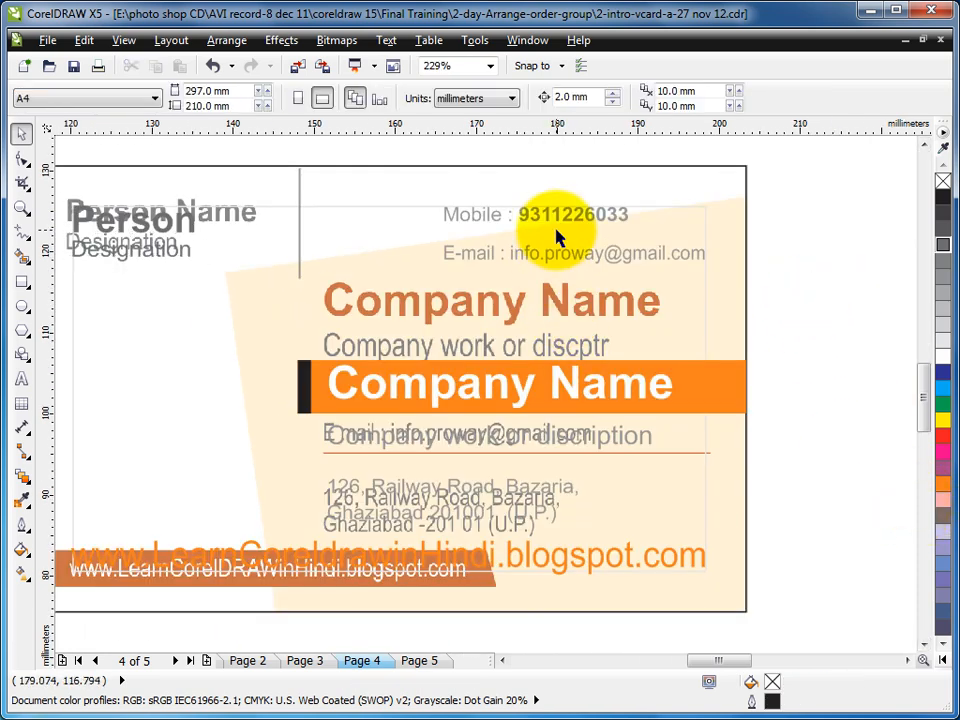
{"action": "left_click", "coordinate": [803, 325]}
{"action": "right_click", "coordinate": [630, 305]}
{"action": "right_click", "coordinate": [621, 311]}
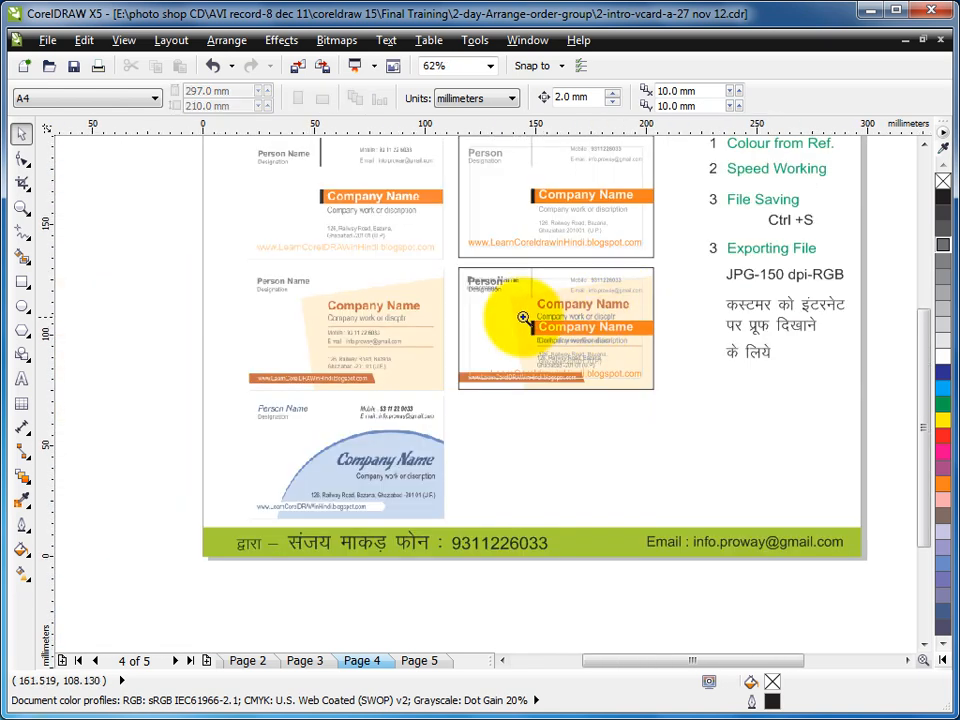
{"action": "left_click_drag", "start_coordinate": [205, 228], "coordinate": [676, 418]}
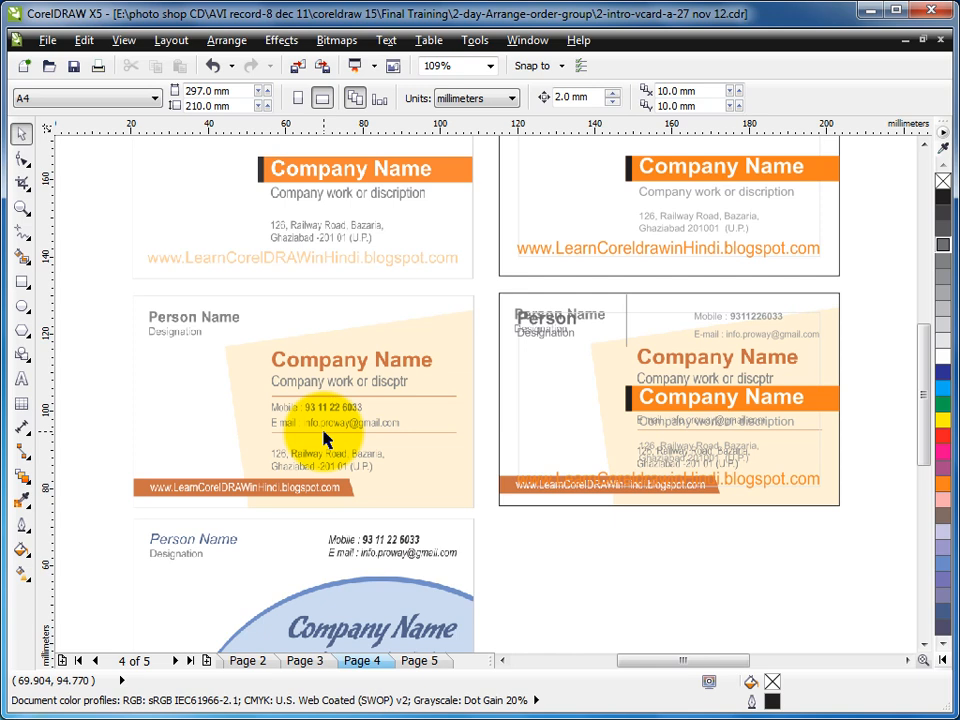
{"action": "left_click", "coordinate": [768, 325]}
{"action": "left_click_drag", "start_coordinate": [737, 315], "coordinate": [316, 408]}
{"action": "left_click_drag", "start_coordinate": [718, 338], "coordinate": [294, 423]}
{"action": "left_click_drag", "start_coordinate": [722, 385], "coordinate": [405, 407]}
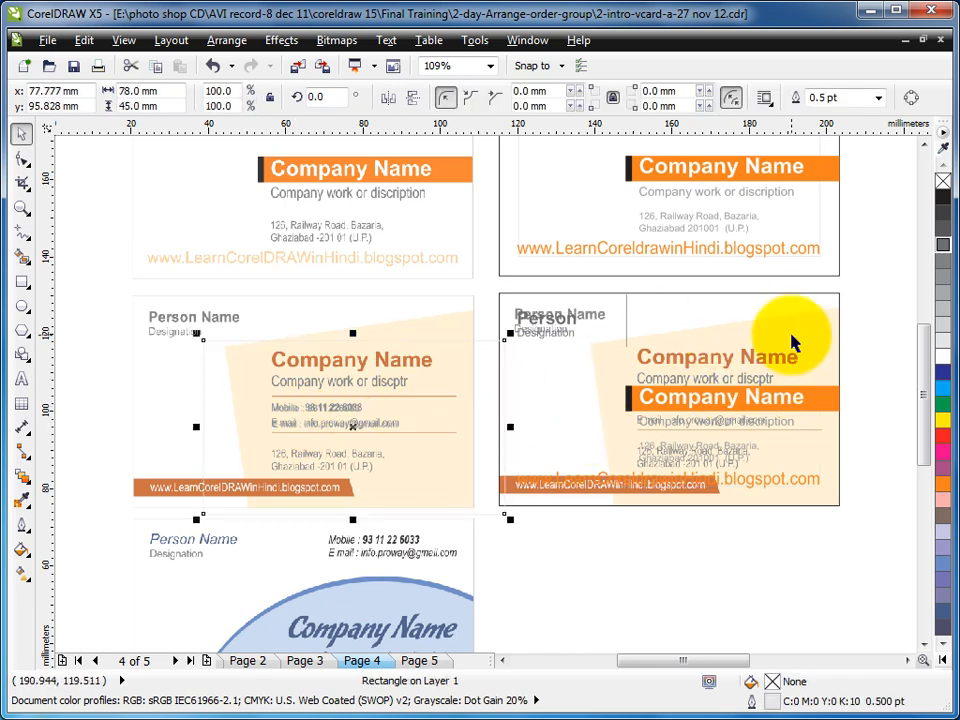
{"action": "key", "text": "ctrl+z"}
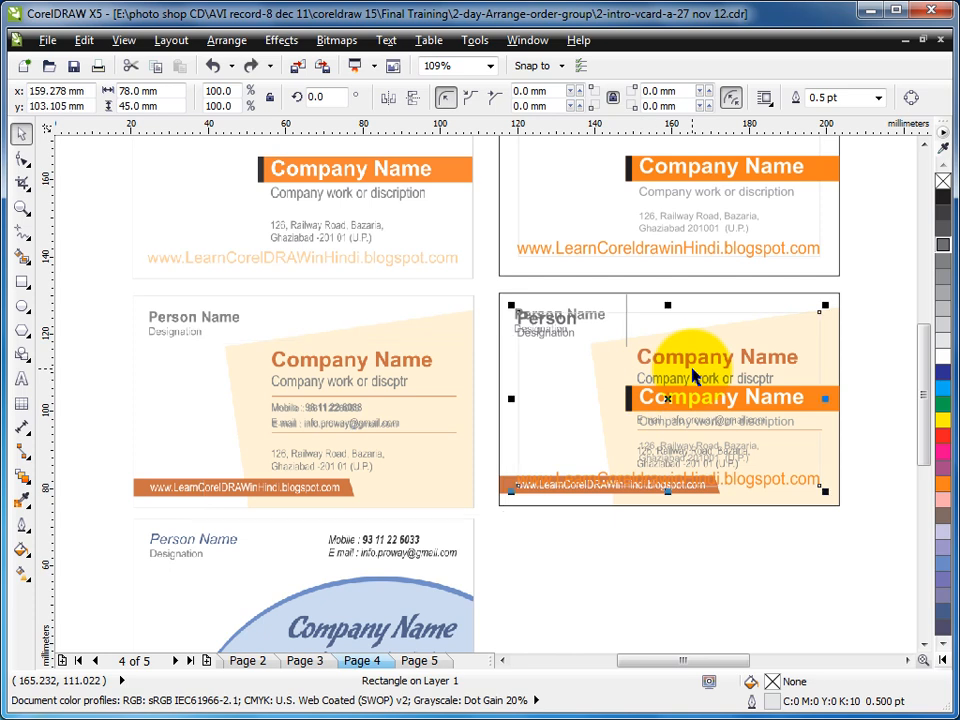
{"action": "left_click", "coordinate": [853, 355]}
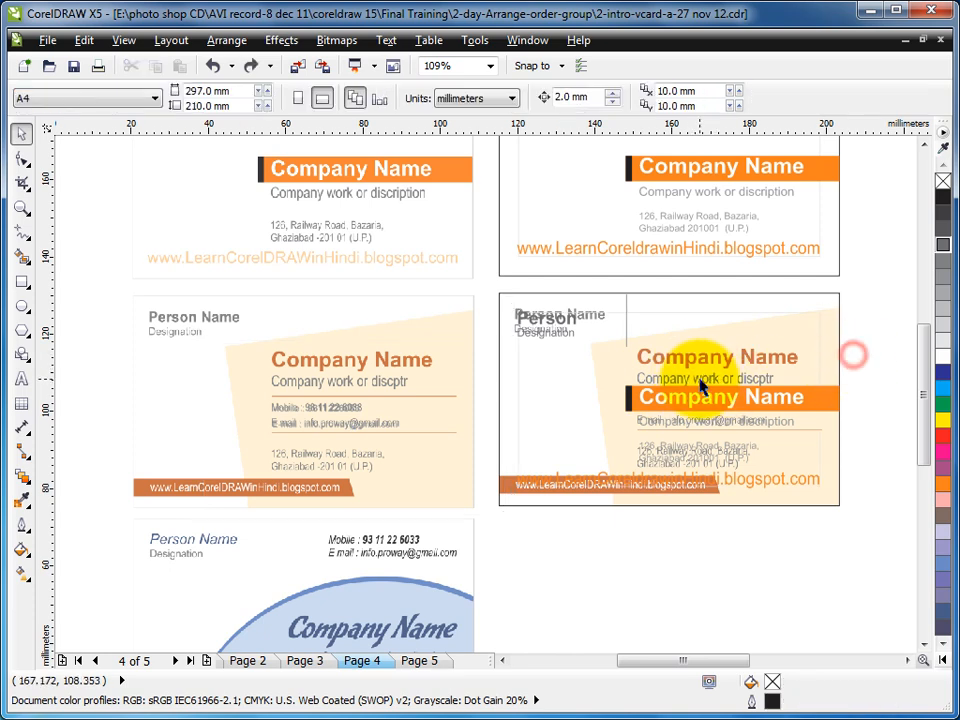
Move the company description and the white "Company Name" text over their counterparts on the original second reference card.
{"action": "left_click", "coordinate": [690, 428]}
{"action": "left_click", "coordinate": [664, 418]}
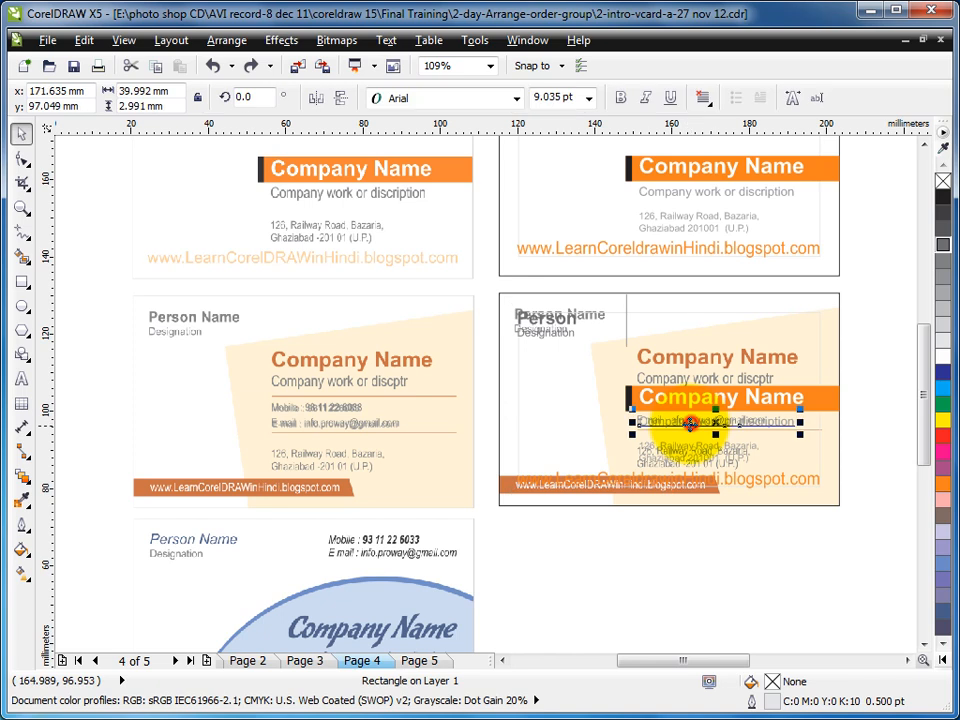
{"action": "left_click_drag", "start_coordinate": [675, 418], "coordinate": [323, 387]}
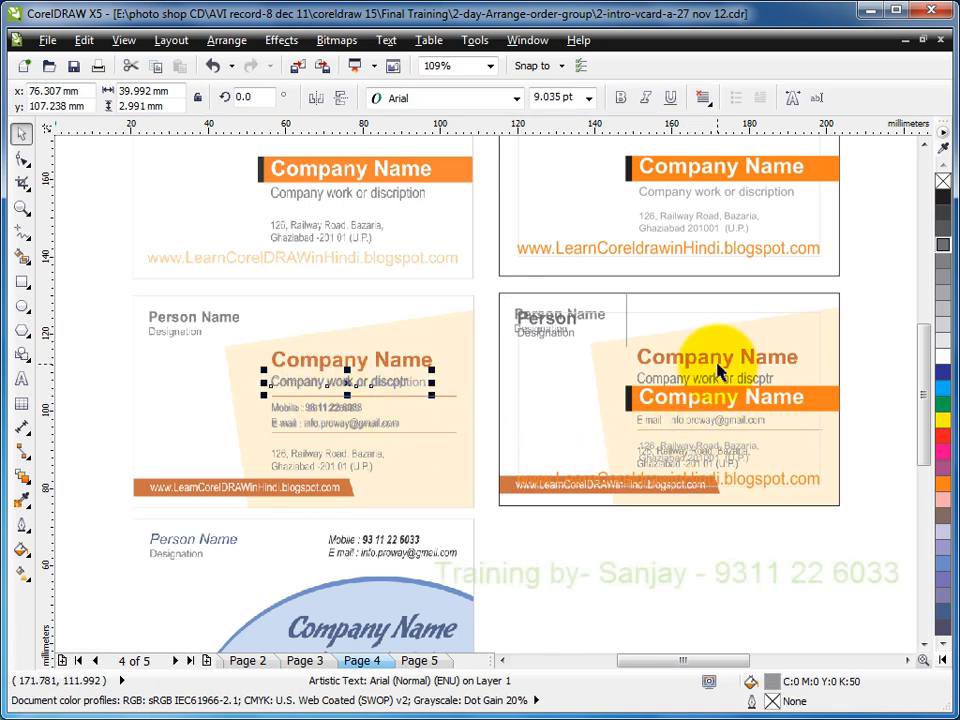
{"action": "left_click_drag", "start_coordinate": [712, 393], "coordinate": [345, 369]}
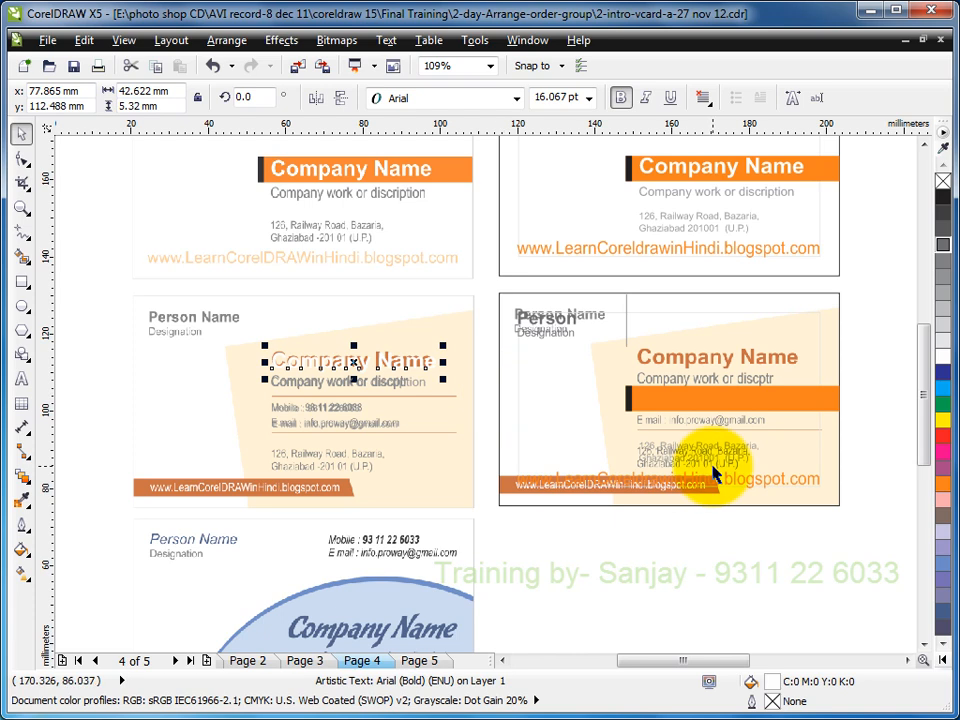
Place the website line over the second reference card's website band, scale it down to about 8 pt and fill it white.
{"action": "left_click_drag", "start_coordinate": [752, 487], "coordinate": [380, 493]}
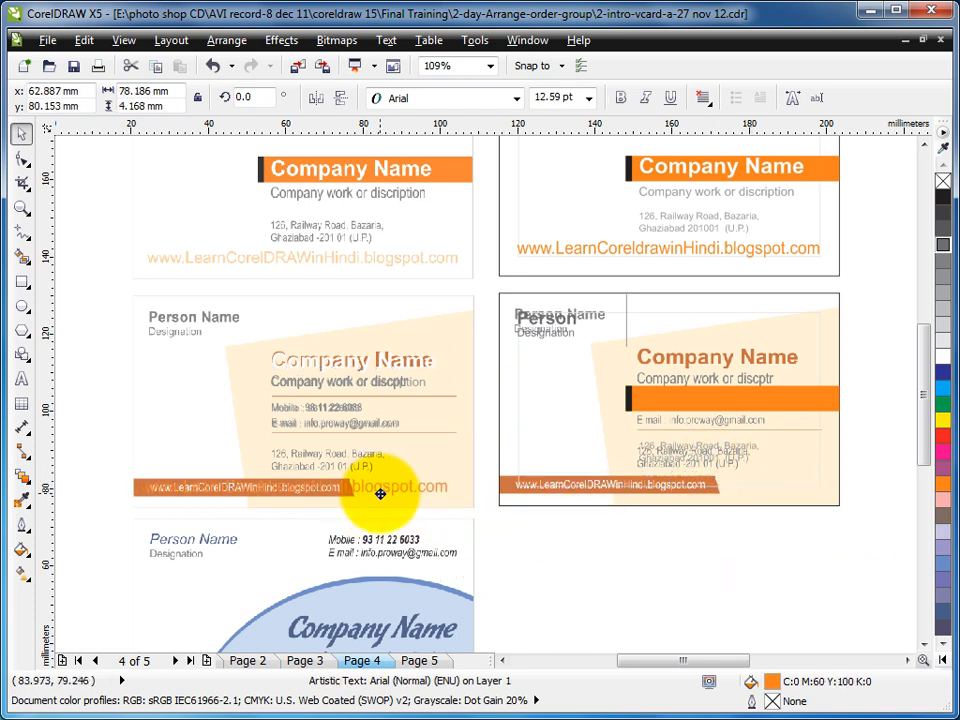
{"action": "key", "text": "F2"}
{"action": "left_click_drag", "start_coordinate": [116, 448], "coordinate": [514, 538]}
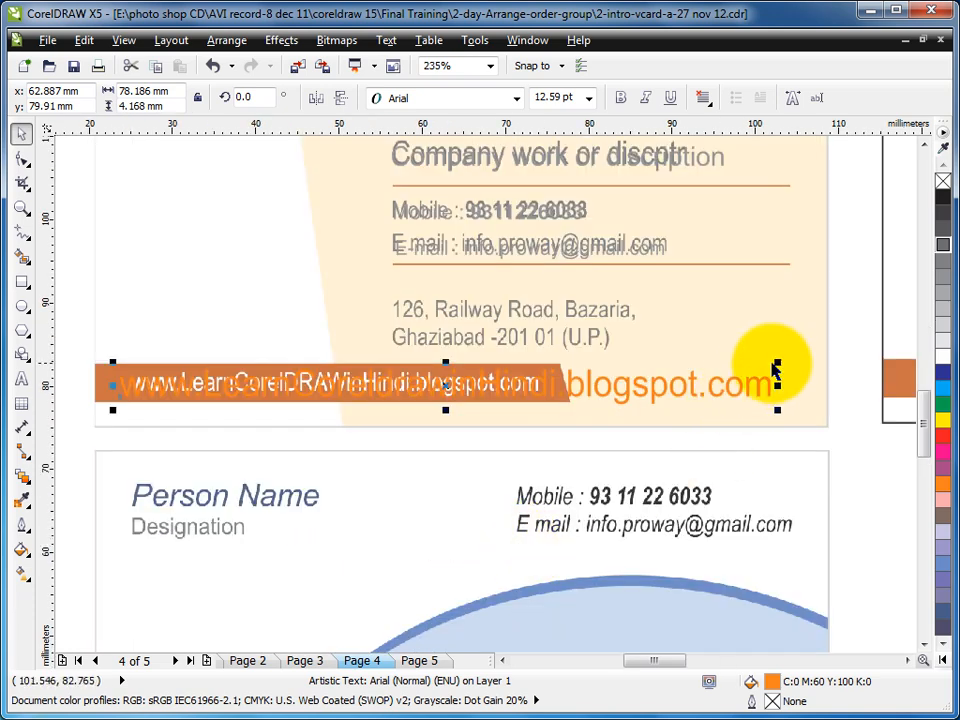
{"action": "left_click_drag", "start_coordinate": [778, 365], "coordinate": [548, 340]}
{"action": "mouse_move", "coordinate": [474, 394]}
{"action": "left_mouse_down"}
{"action": "mouse_move", "coordinate": [469, 385]}
{"action": "mouse_move", "coordinate": [486, 386]}
{"action": "left_mouse_up"}
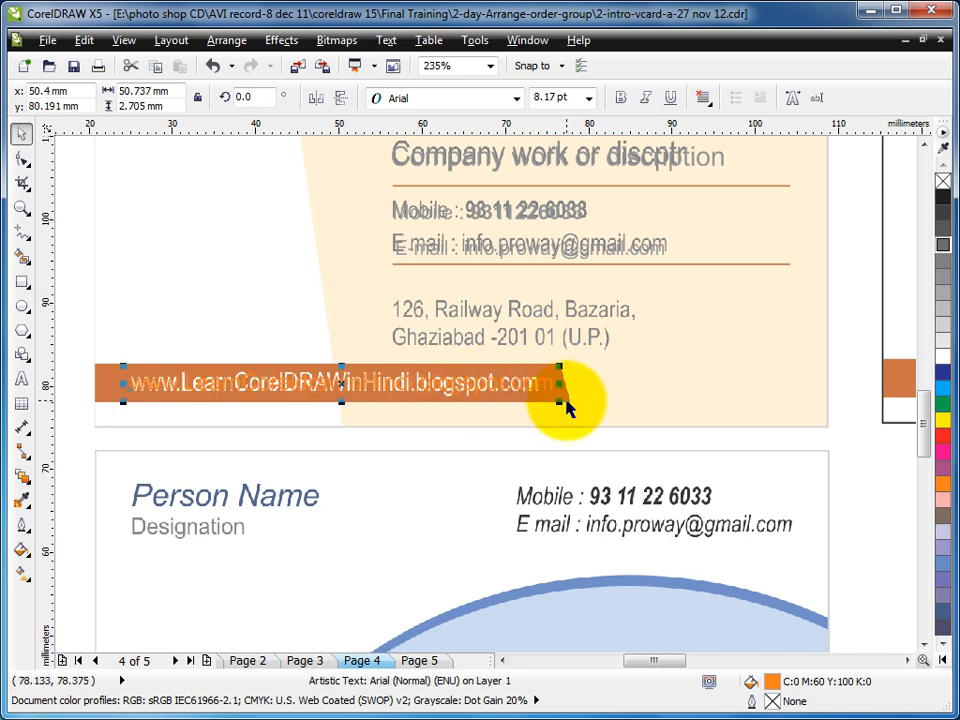
{"action": "mouse_move", "coordinate": [561, 402]}
{"action": "left_mouse_down"}
{"action": "mouse_move", "coordinate": [557, 386]}
{"action": "mouse_move", "coordinate": [538, 390]}
{"action": "mouse_move", "coordinate": [545, 397]}
{"action": "left_mouse_up"}
{"action": "left_click", "coordinate": [942, 357]}
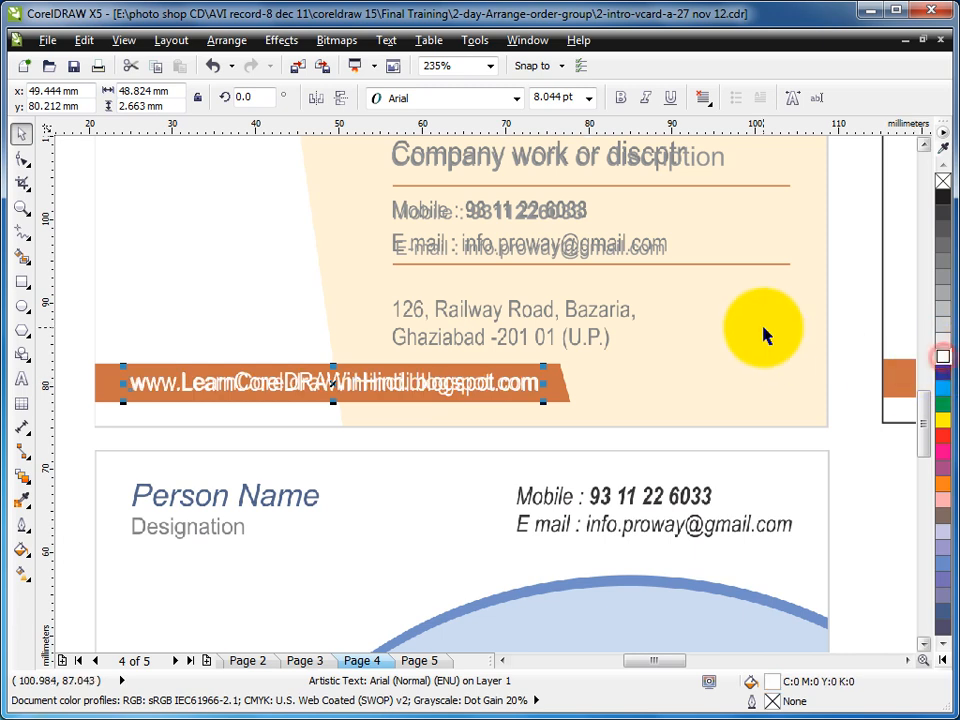
Move both address lines together from the duplicated card over the address on the original second reference card.
{"action": "scroll", "coordinate": [763, 335], "scroll_direction": "down", "scroll_amount": 4}
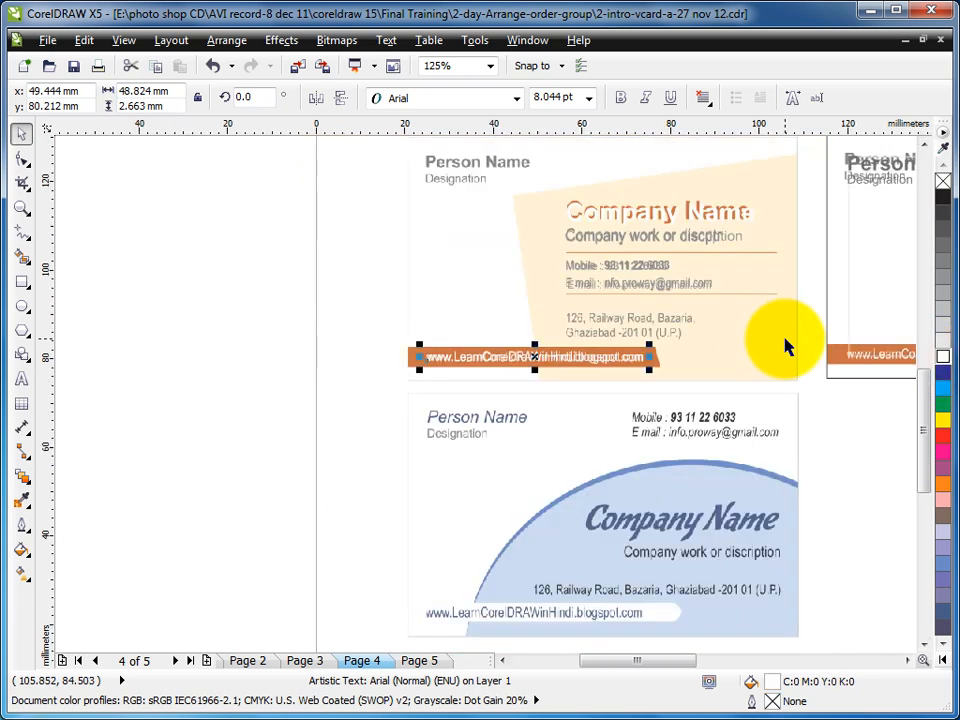
{"action": "left_click_drag", "start_coordinate": [546, 206], "coordinate": [932, 405]}
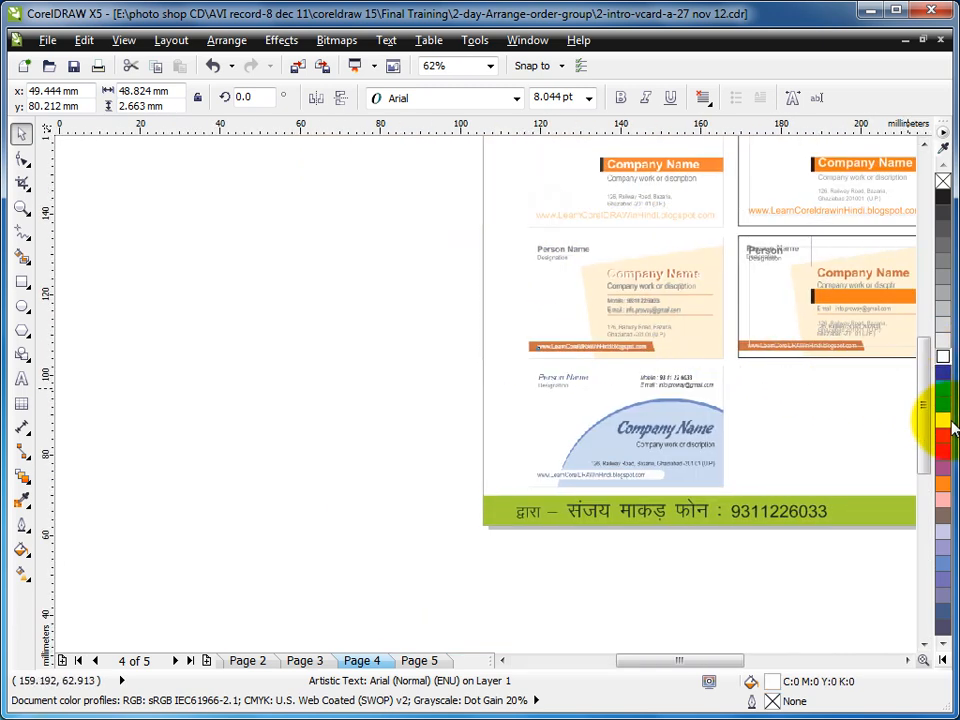
{"action": "left_click", "coordinate": [703, 428]}
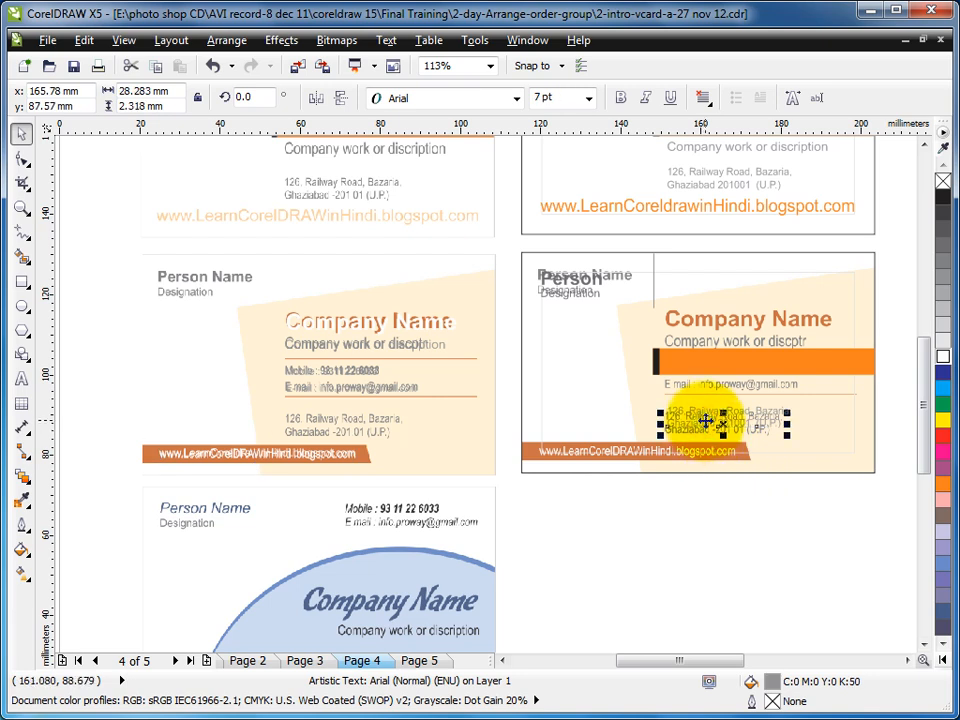
{"action": "left_click_drag", "start_coordinate": [896, 400], "coordinate": [656, 453]}
{"action": "left_click_drag", "start_coordinate": [730, 420], "coordinate": [345, 424]}
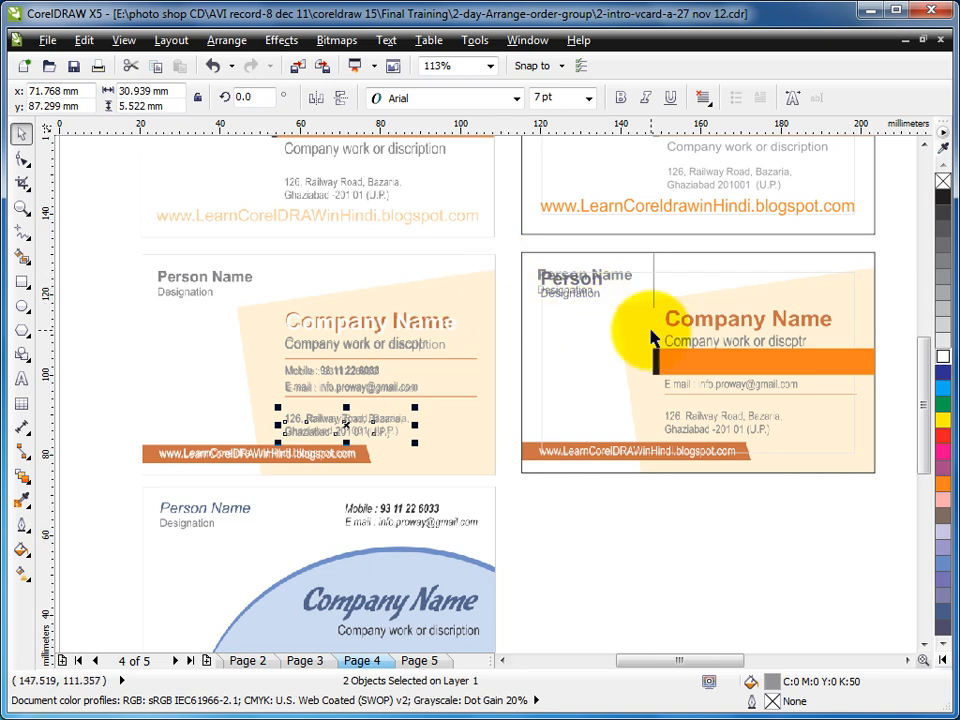
Delete the reference image behind the duplicated card, together with its orange bar, black block and thin vertical line.
{"action": "left_click", "coordinate": [866, 299]}
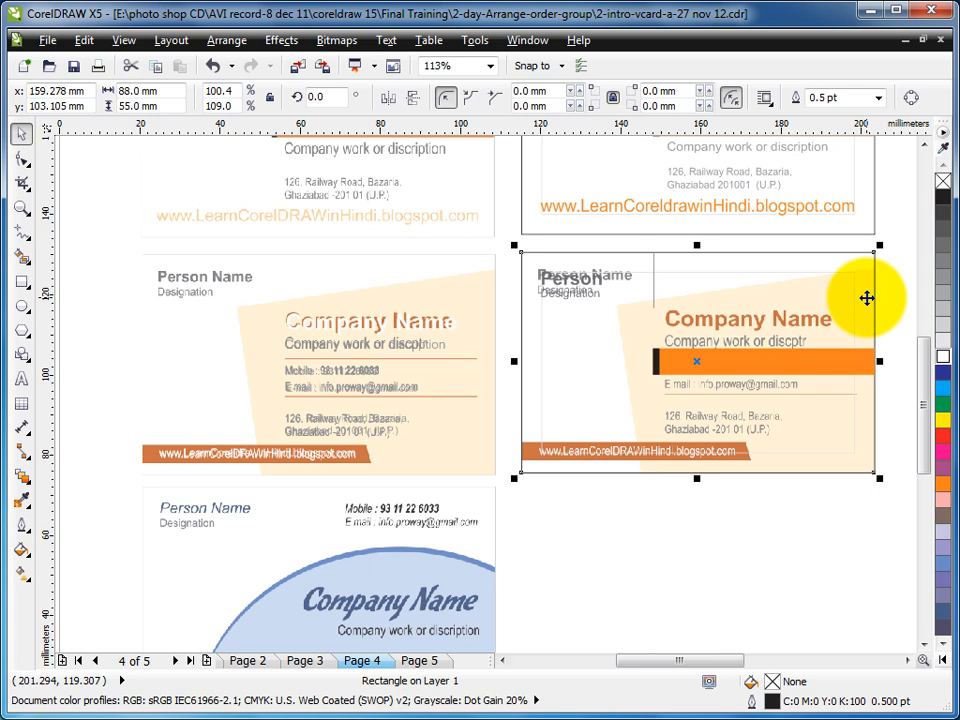
{"action": "left_click", "coordinate": [866, 298], "text": "alt"}
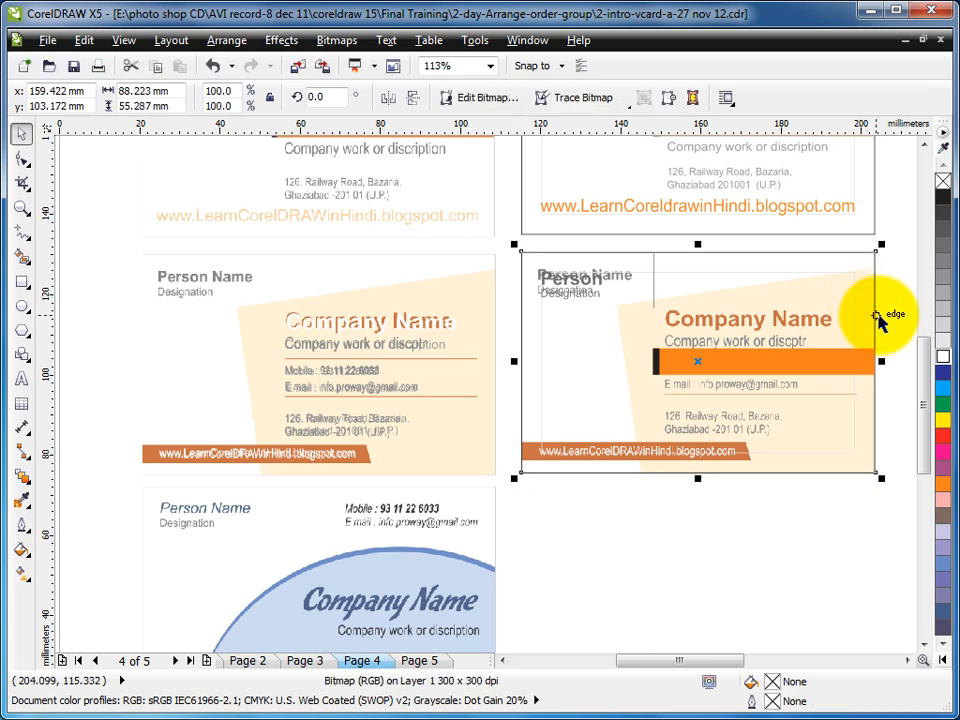
{"action": "key", "text": "Delete"}
{"action": "left_click_drag", "start_coordinate": [894, 327], "coordinate": [557, 450]}
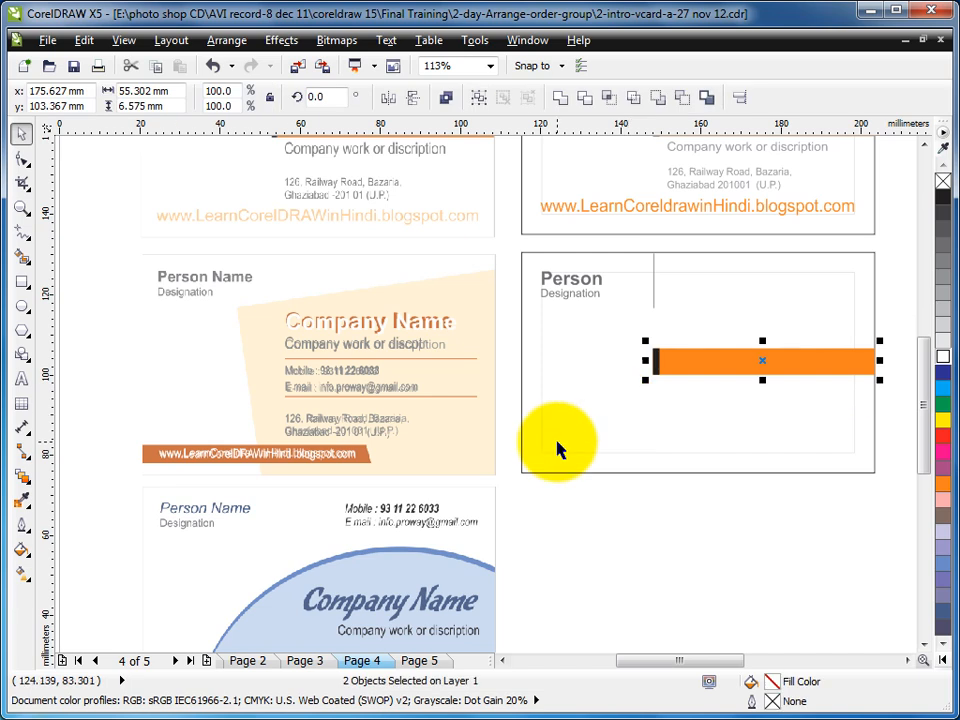
{"action": "key", "text": "Delete"}
{"action": "left_click_drag", "start_coordinate": [634, 243], "coordinate": [692, 357]}
{"action": "key", "text": "Delete"}
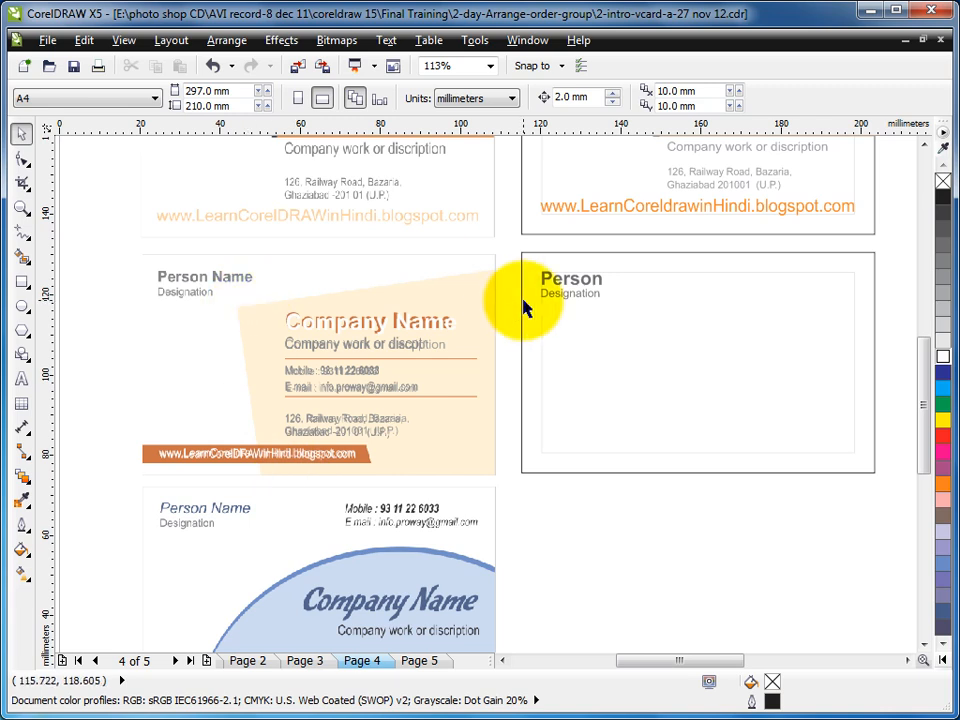
Draw a rectangle about 85 × 49 mm from the cream panel's upper-left corner and rotate it about that corner by 8.2° to match the panel.
{"action": "left_click", "coordinate": [21, 281]}
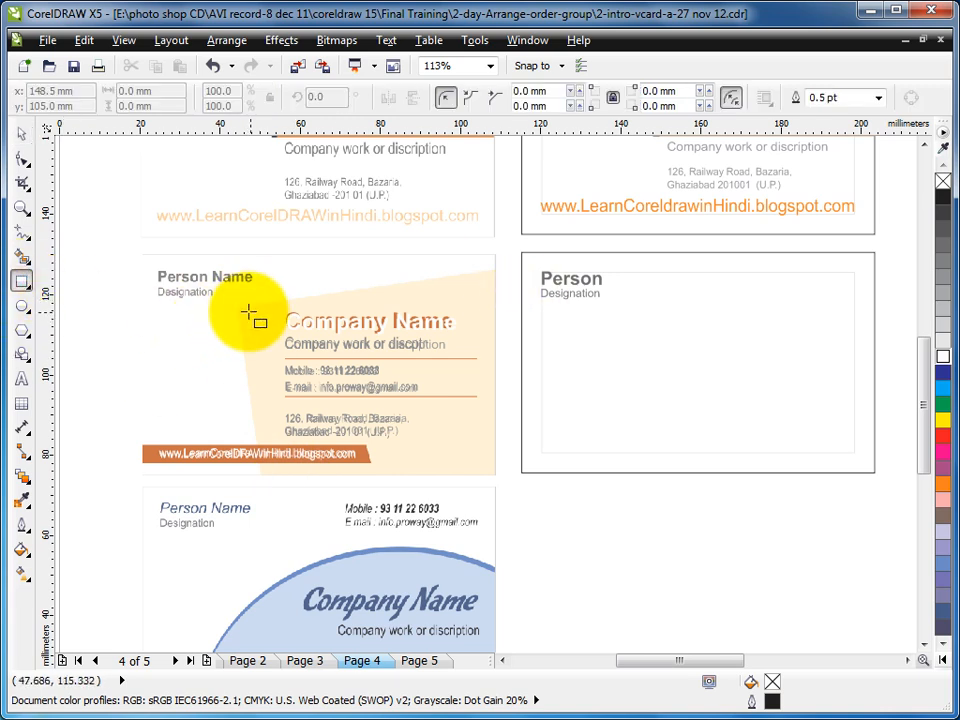
{"action": "left_click_drag", "start_coordinate": [238, 307], "coordinate": [579, 507]}
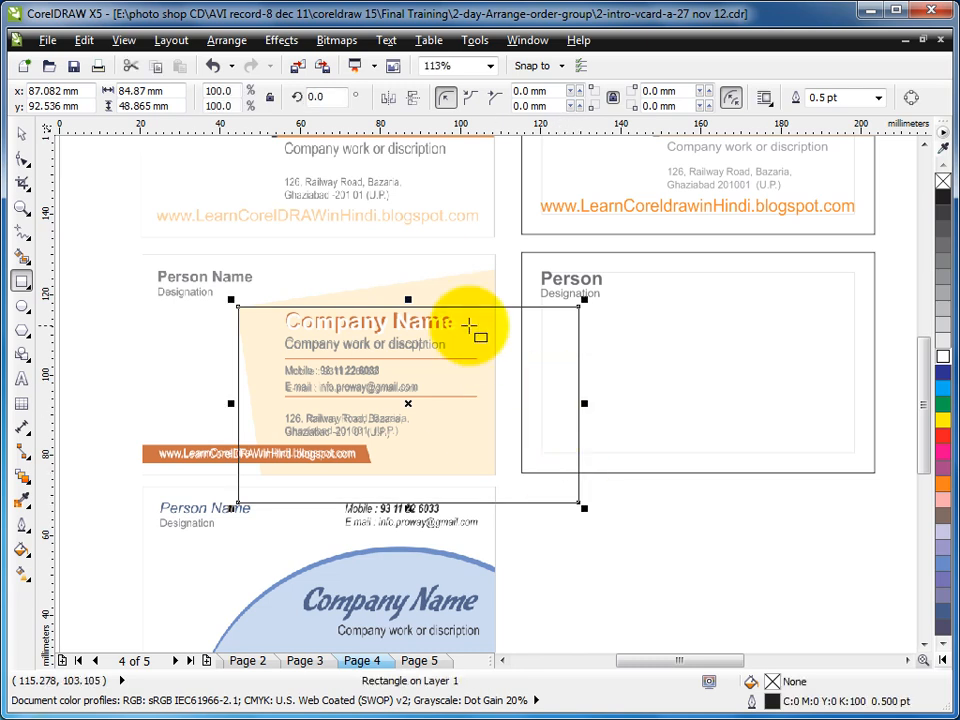
{"action": "left_click", "coordinate": [20, 134]}
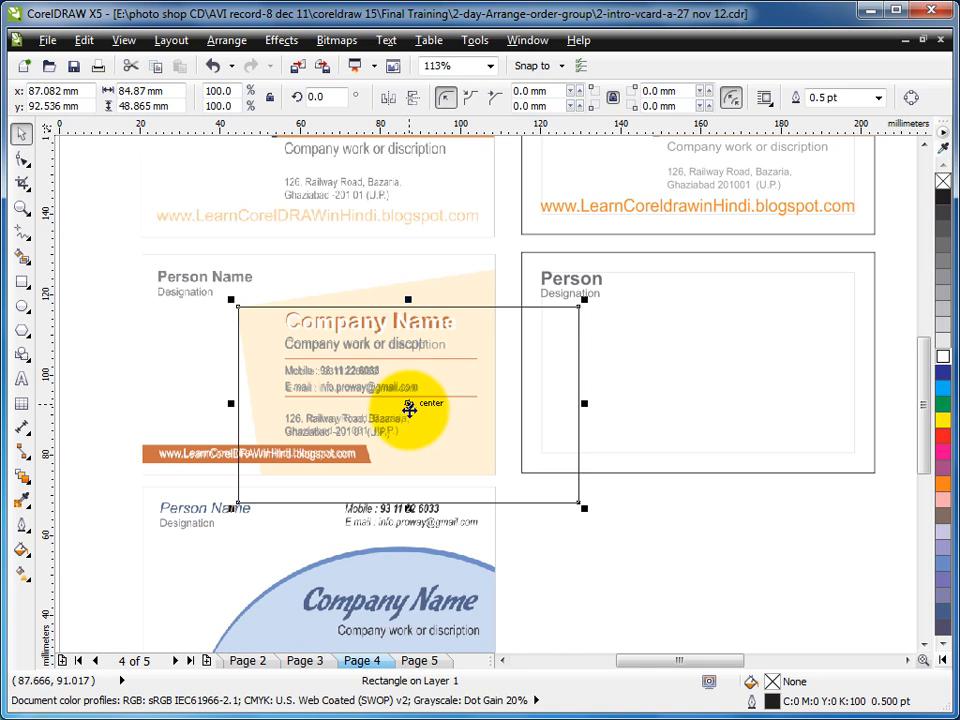
{"action": "left_click", "coordinate": [408, 405]}
{"action": "left_click_drag", "start_coordinate": [408, 405], "coordinate": [237, 306]}
{"action": "left_click_drag", "start_coordinate": [591, 304], "coordinate": [612, 249]}
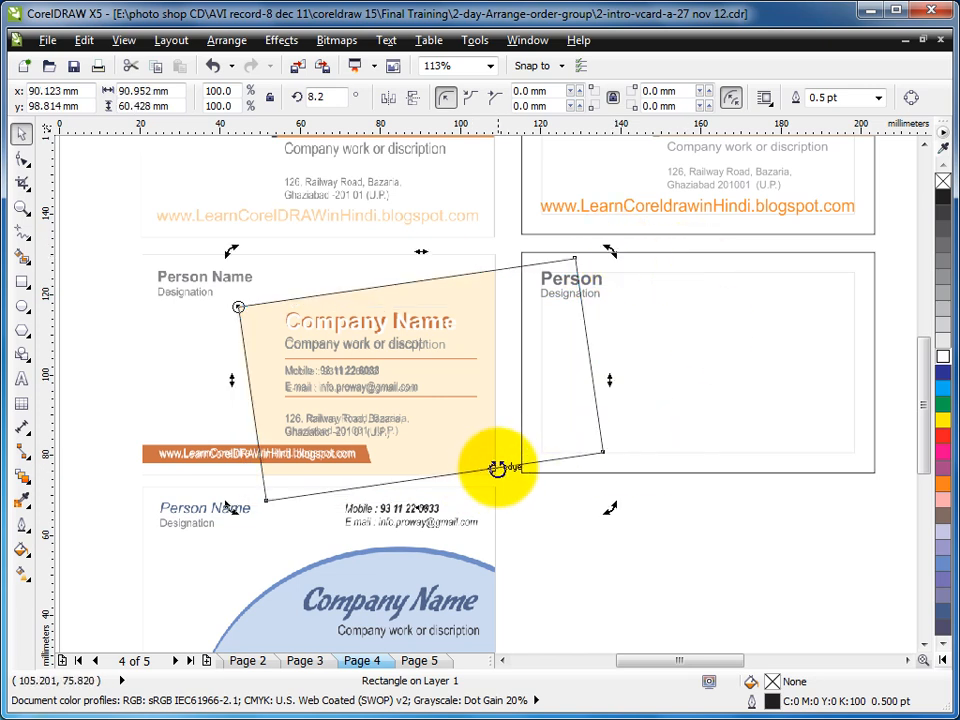
Stretch the tilted rectangle downward past the cream panel's lower edge and move it to the matching place on the duplicated card.
{"action": "left_click", "coordinate": [534, 502]}
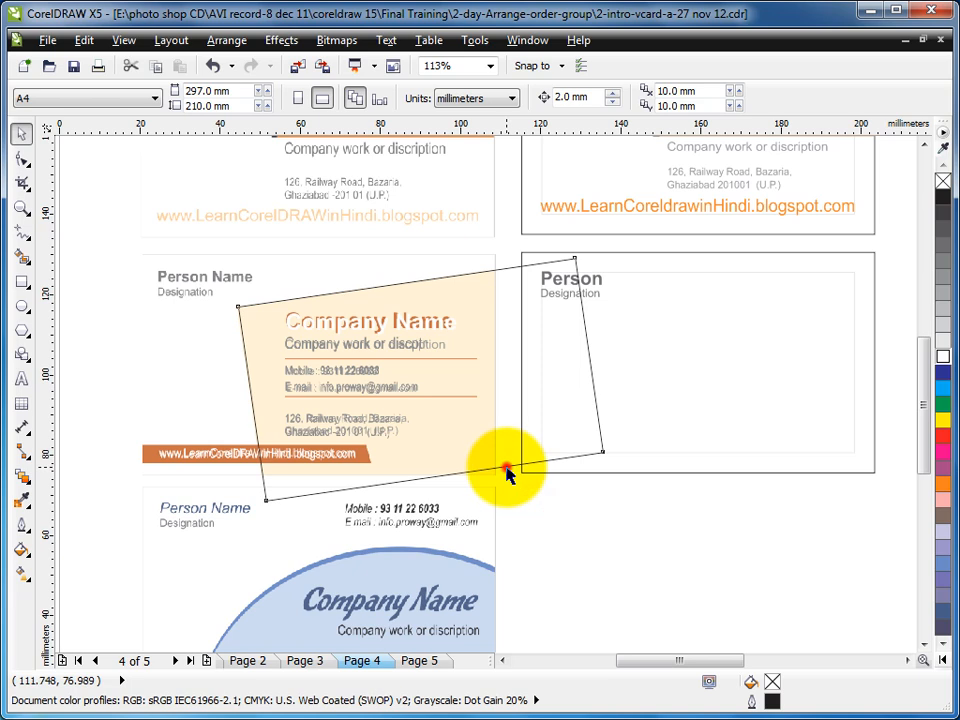
{"action": "left_click", "coordinate": [507, 470]}
{"action": "mouse_move", "coordinate": [421, 507]}
{"action": "left_mouse_down"}
{"action": "mouse_move", "coordinate": [407, 531]}
{"action": "mouse_move", "coordinate": [420, 526]}
{"action": "left_mouse_up"}
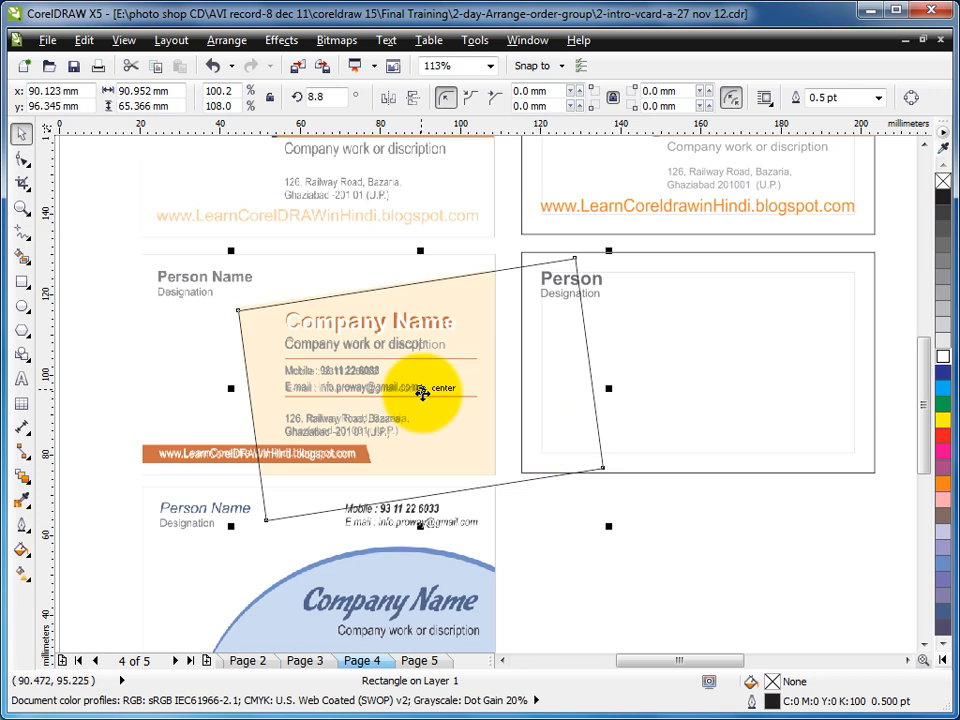
{"action": "left_click_drag", "start_coordinate": [422, 393], "coordinate": [799, 388]}
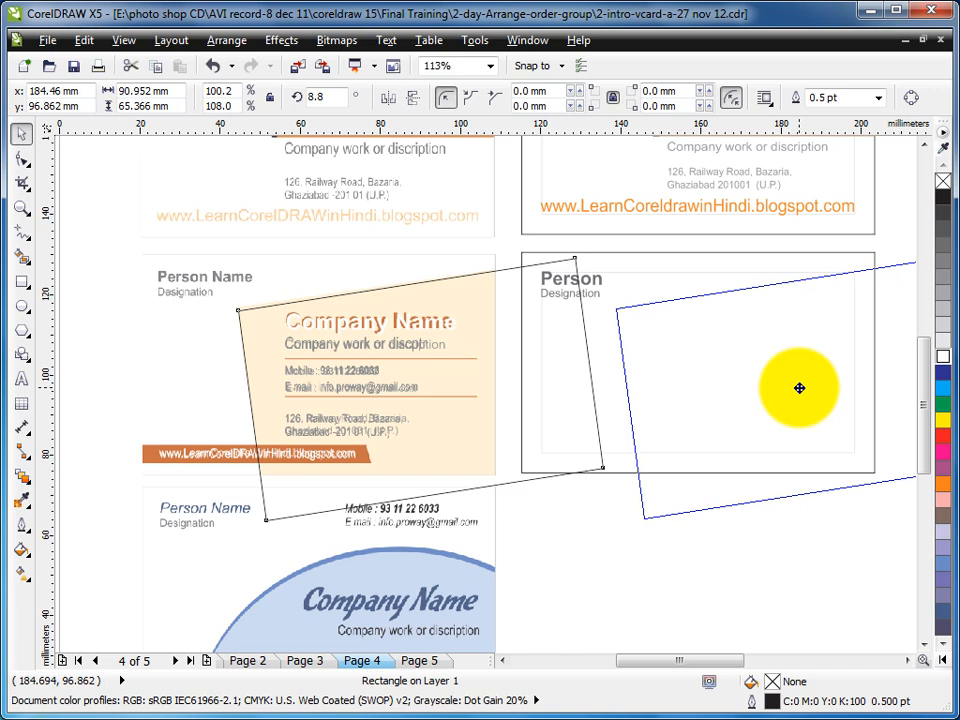
{"action": "left_click_drag", "start_coordinate": [799, 388], "coordinate": [799, 388]}
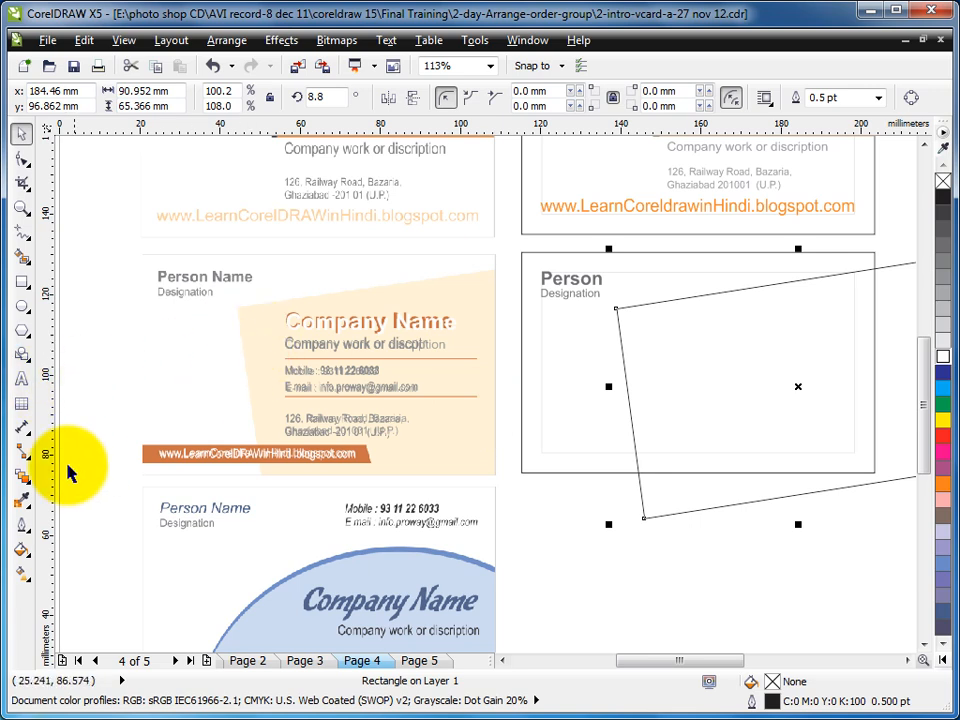
Fill the tilted rectangle with the cream colour #FFF2D7 sampled from the reference panel and remove its outline.
{"action": "left_click", "coordinate": [22, 500]}
{"action": "left_click", "coordinate": [256, 358]}
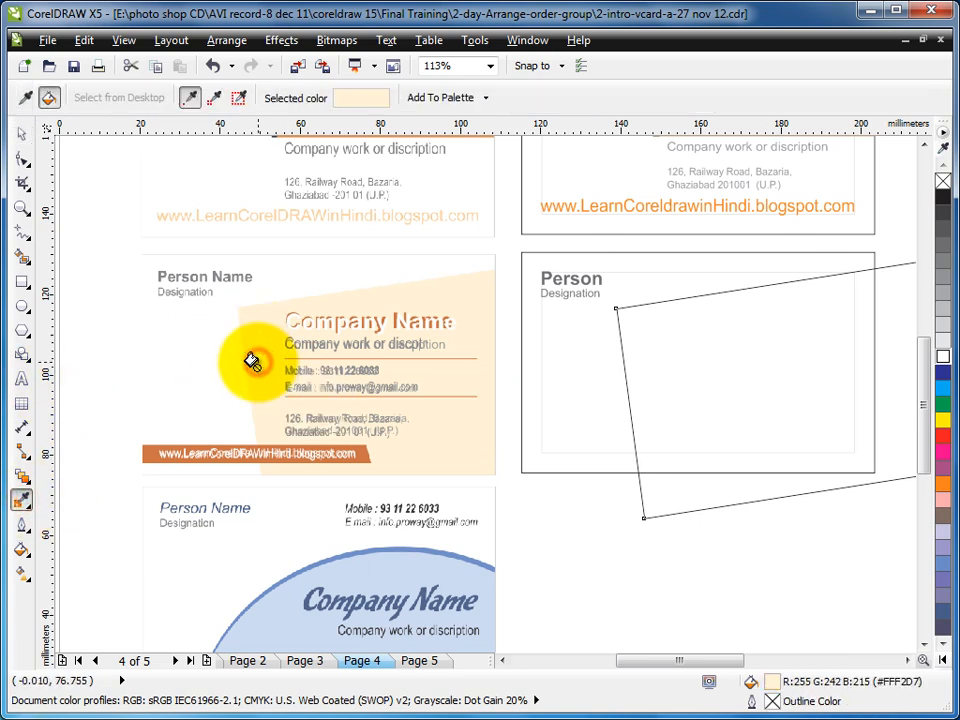
{"action": "left_click", "coordinate": [722, 320]}
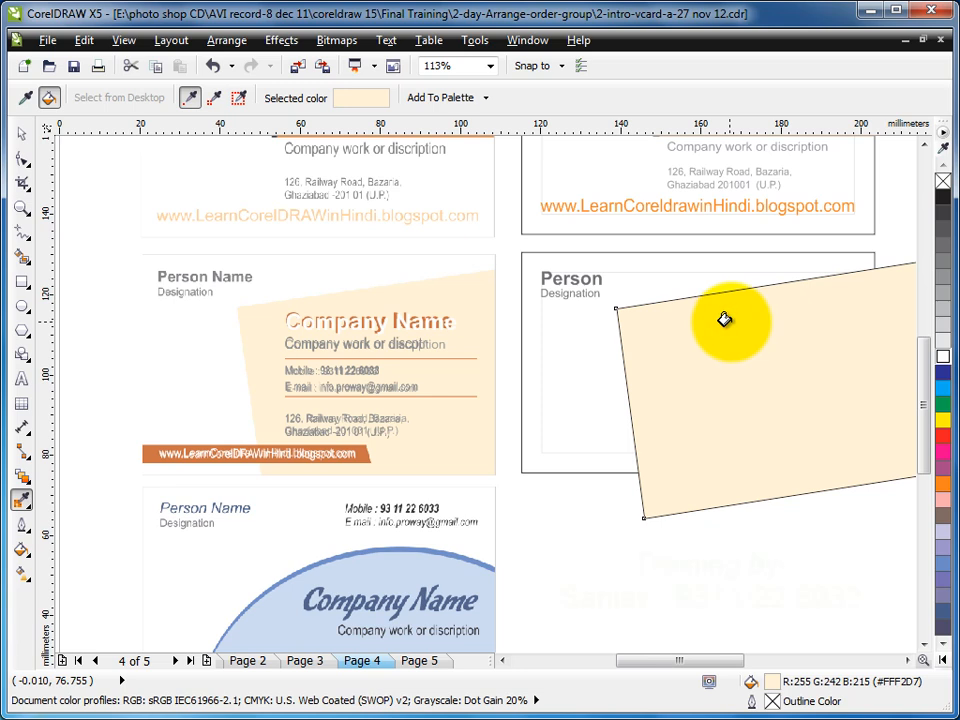
{"action": "right_click", "coordinate": [943, 181]}
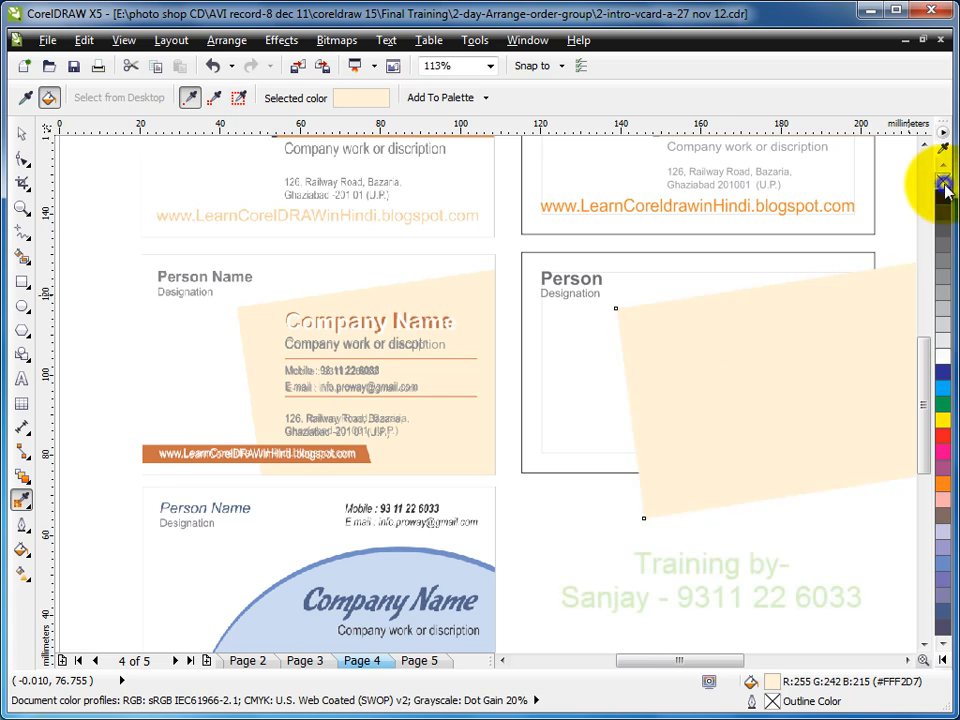
PowerClip the cream rectangle inside the duplicated card's outer border rectangle.
{"action": "left_click", "coordinate": [286, 44]}
{"action": "mouse_move", "coordinate": [318, 314]}
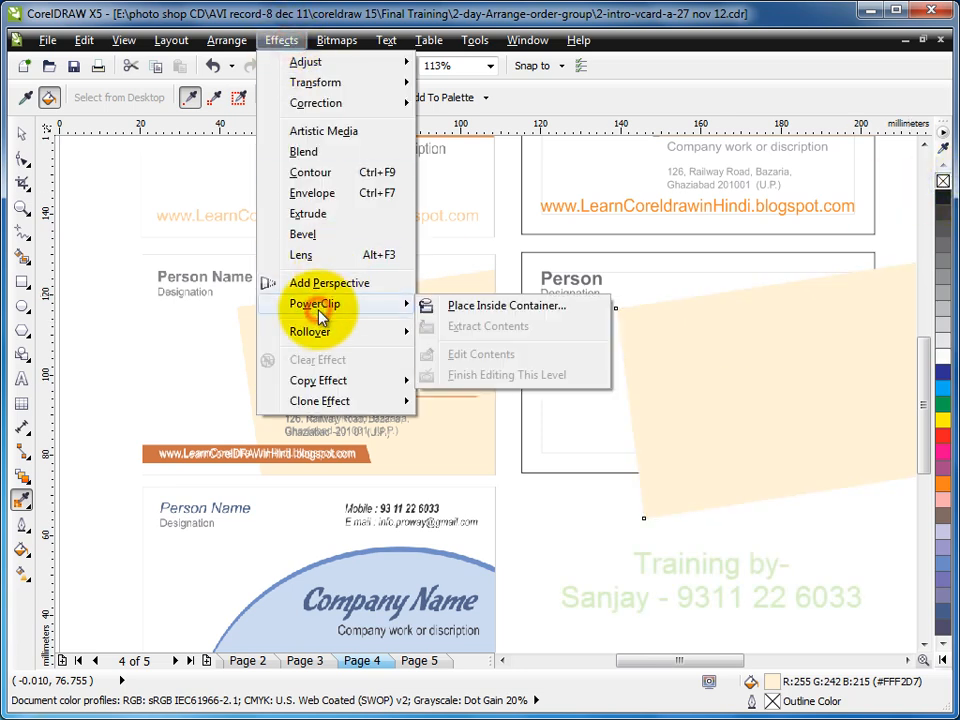
{"action": "left_click", "coordinate": [456, 305]}
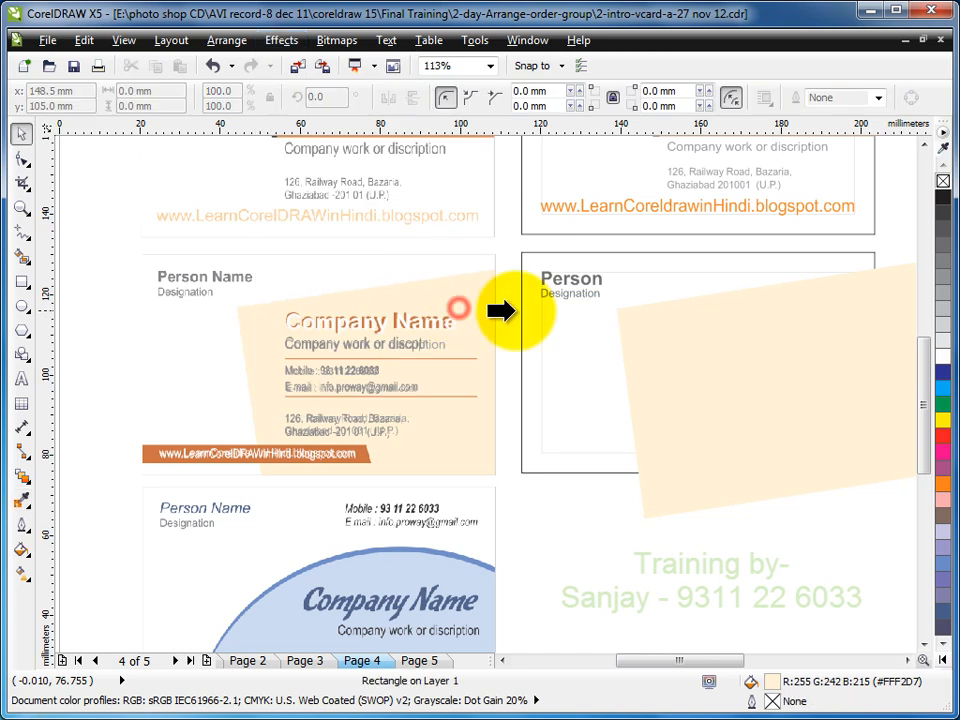
{"action": "left_click", "coordinate": [572, 252]}
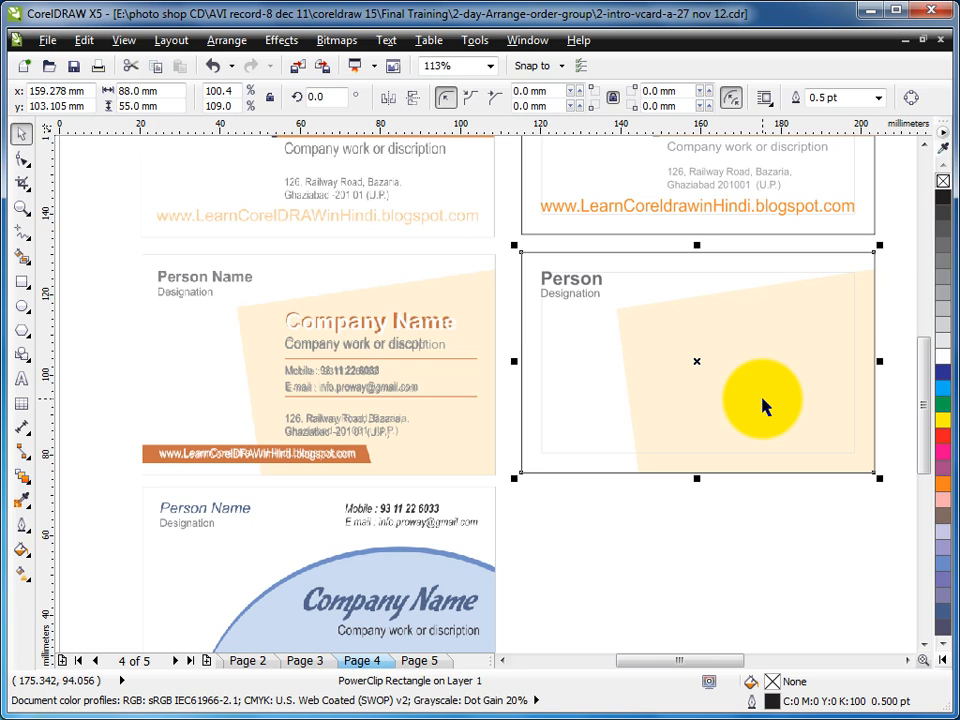
{"action": "left_click", "coordinate": [884, 300]}
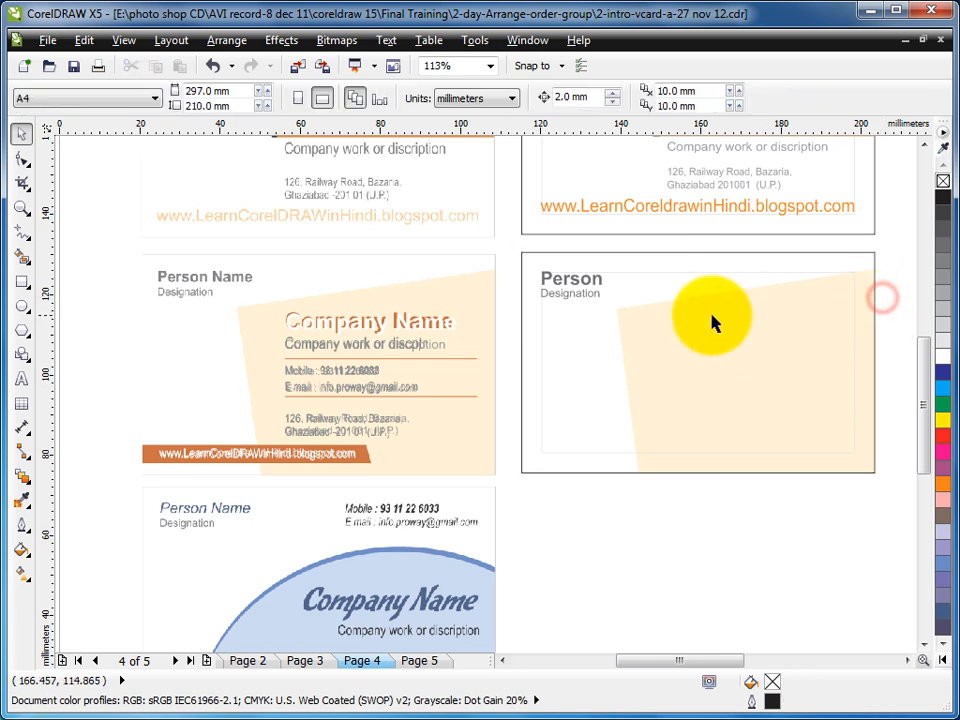
{"action": "left_click", "coordinate": [831, 254]}
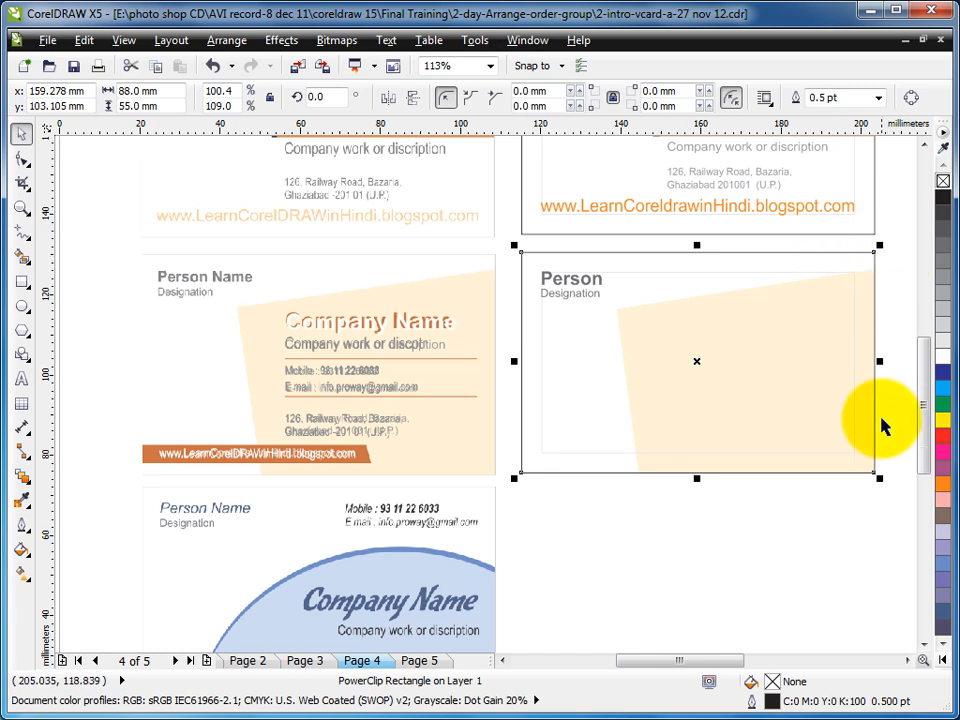
{"action": "left_click", "coordinate": [895, 257]}
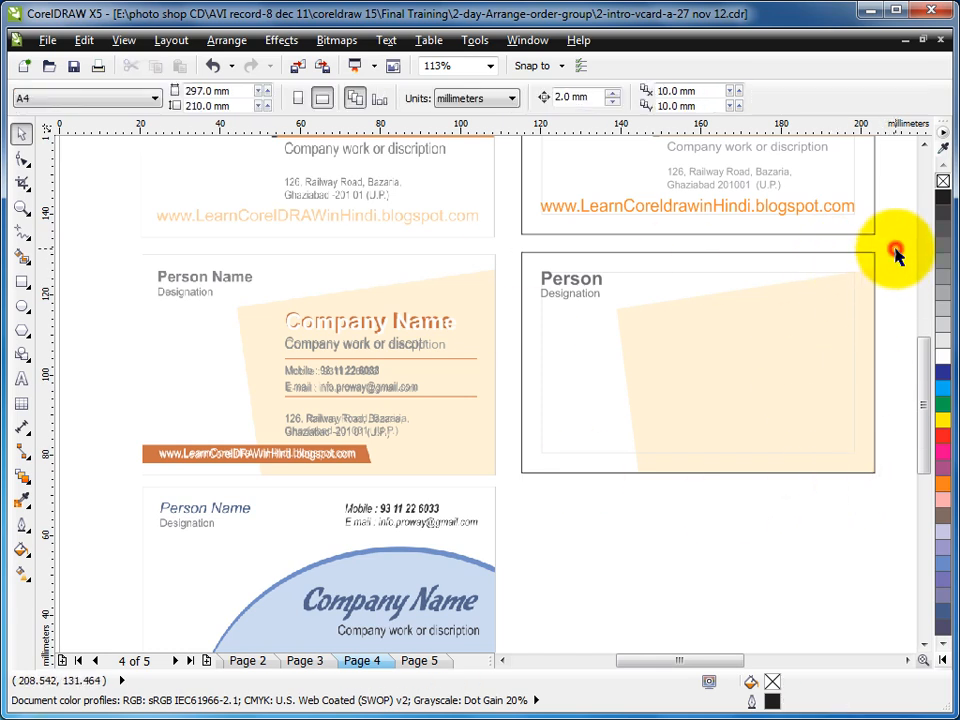
{"action": "left_click_drag", "start_coordinate": [511, 293], "coordinate": [301, 462]}
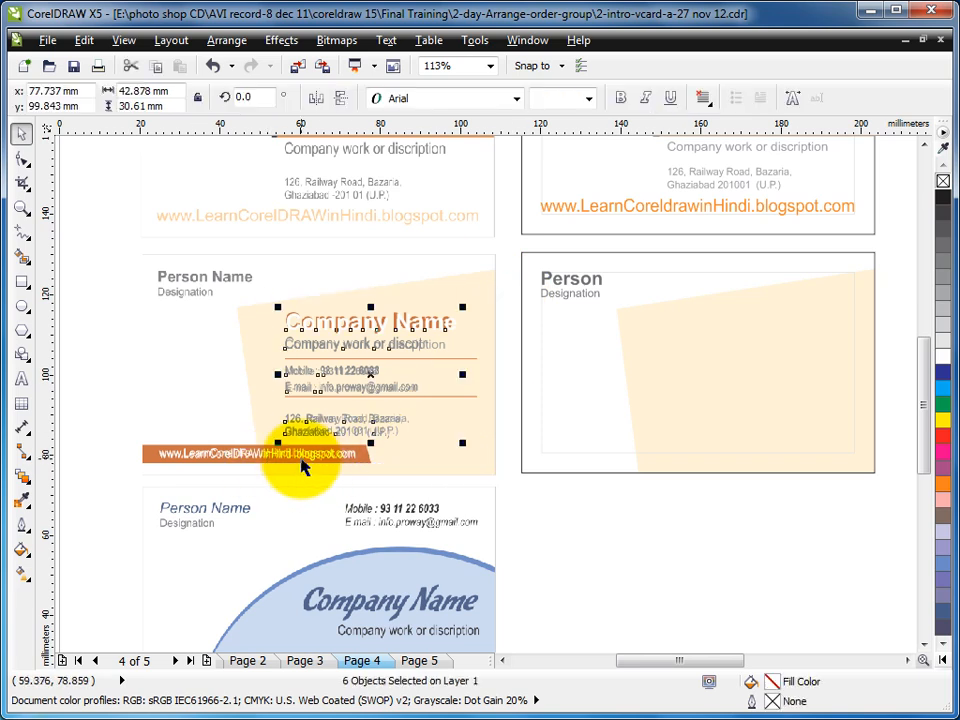
{"action": "left_click", "coordinate": [365, 454]}
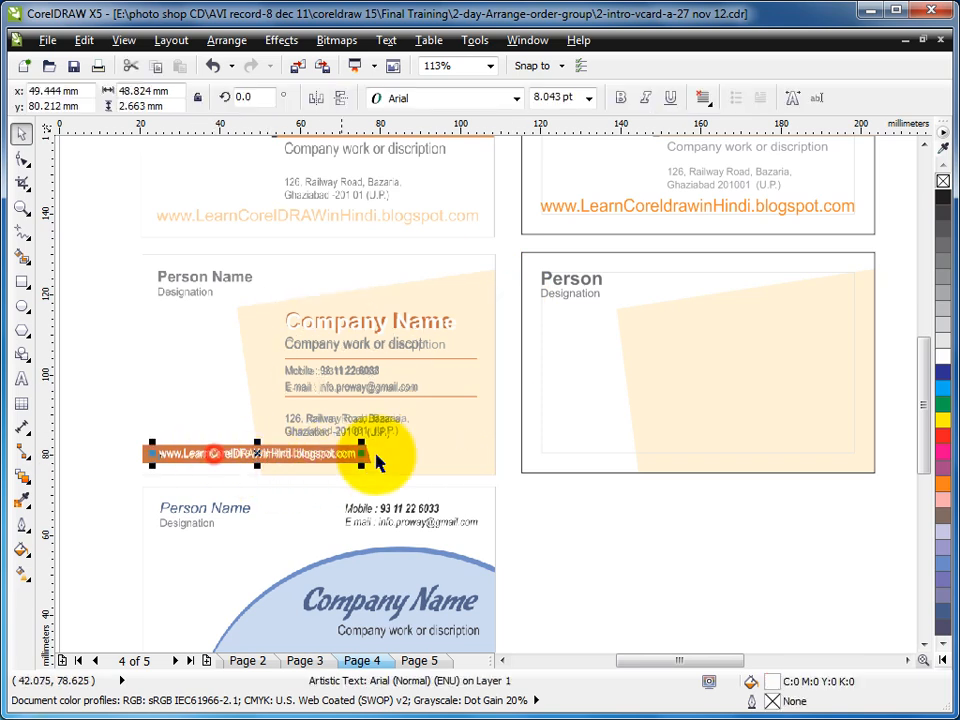
{"action": "left_click", "coordinate": [504, 371]}
Draw a rectangle about 57 × 4.6 mm over the reference card's website band and skew it to match the band's slanted end.
{"action": "left_click_drag", "start_coordinate": [105, 389], "coordinate": [525, 514]}
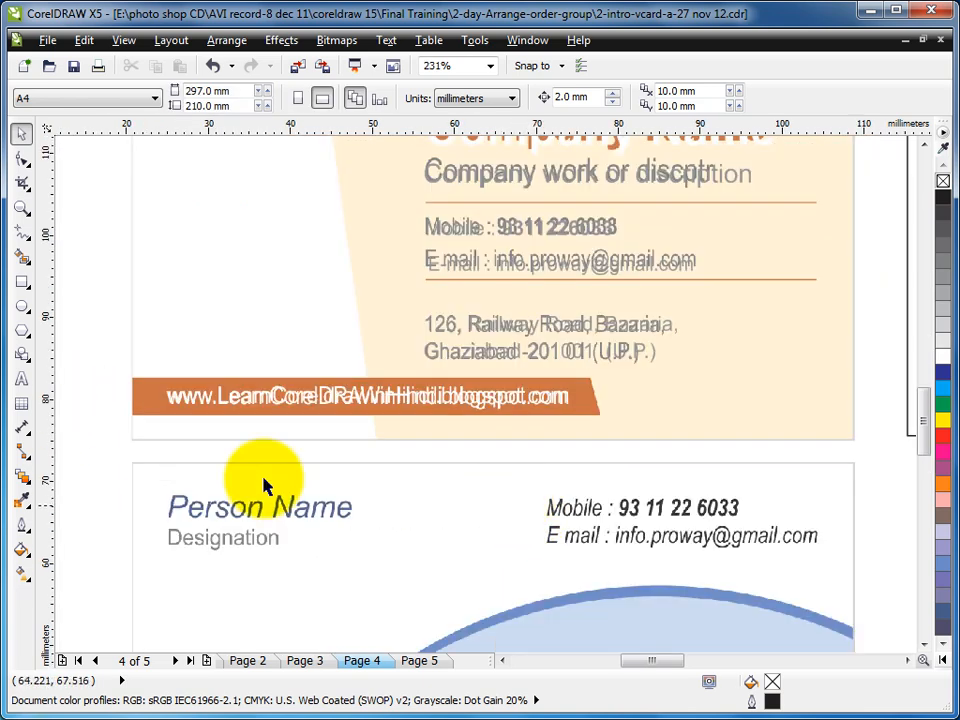
{"action": "left_click", "coordinate": [20, 283]}
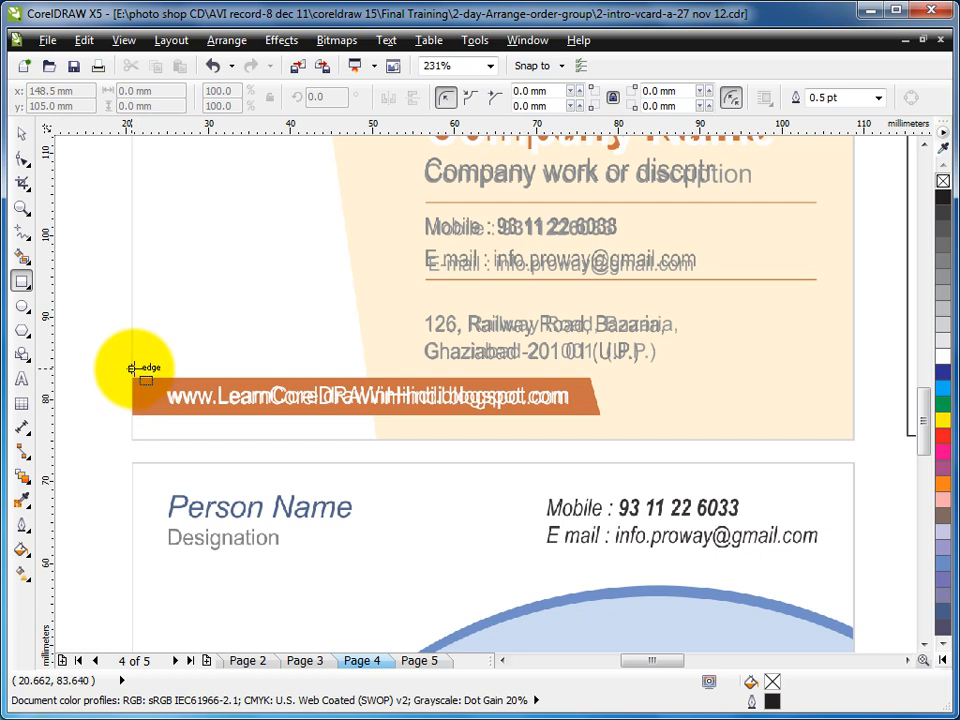
{"action": "mouse_move", "coordinate": [133, 378]}
{"action": "left_mouse_down"}
{"action": "mouse_move", "coordinate": [540, 405]}
{"action": "mouse_move", "coordinate": [628, 425]}
{"action": "mouse_move", "coordinate": [600, 417]}
{"action": "left_mouse_up"}
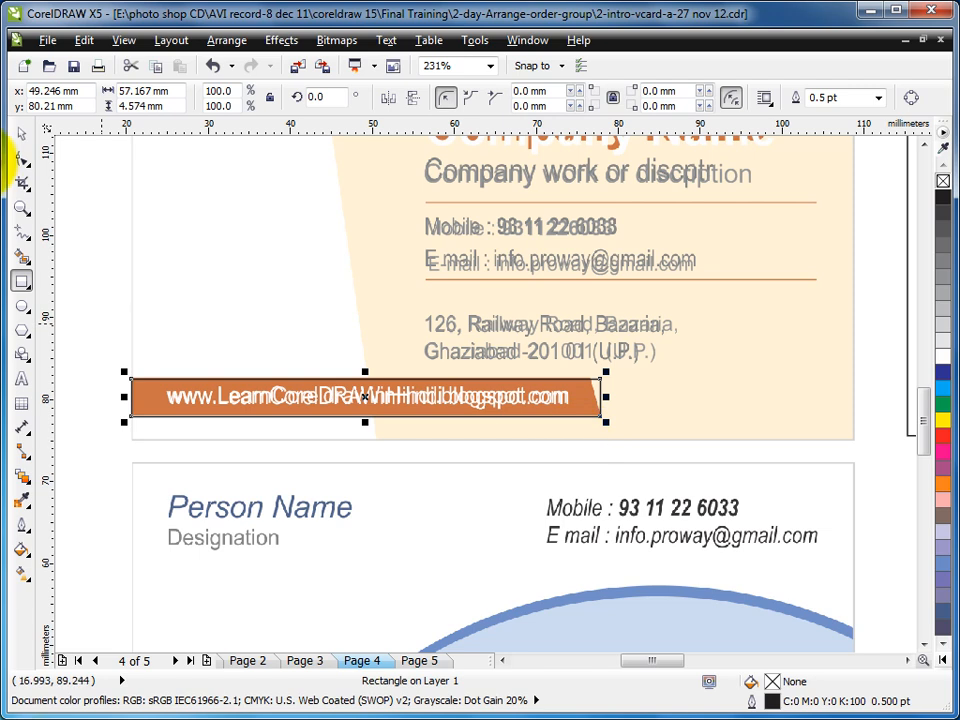
{"action": "left_click", "coordinate": [21, 133]}
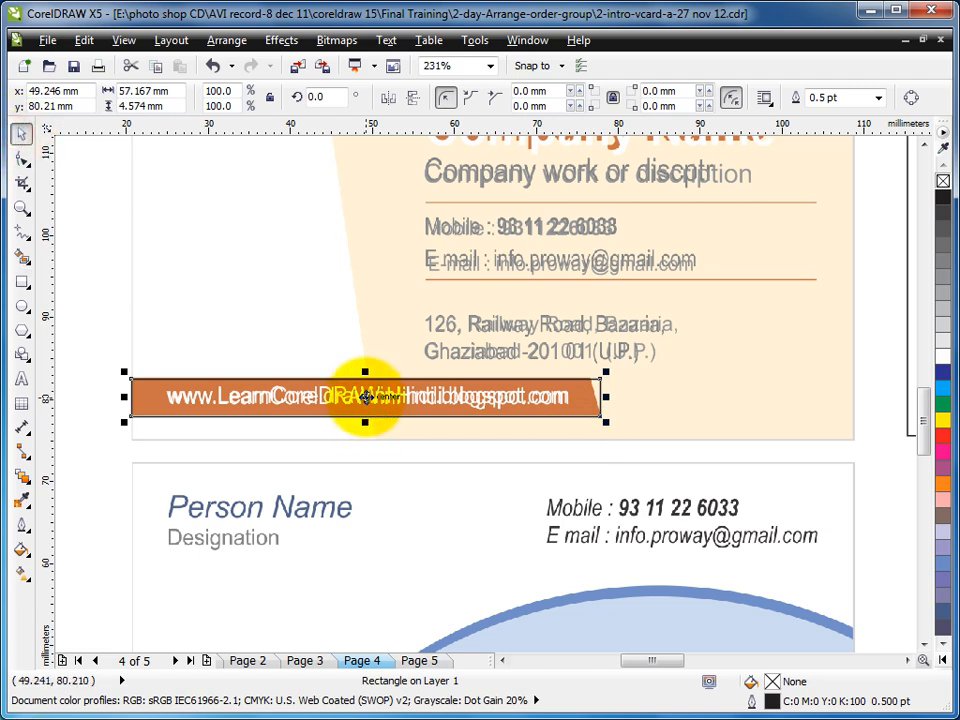
{"action": "left_click_drag", "start_coordinate": [367, 374], "coordinate": [355, 377]}
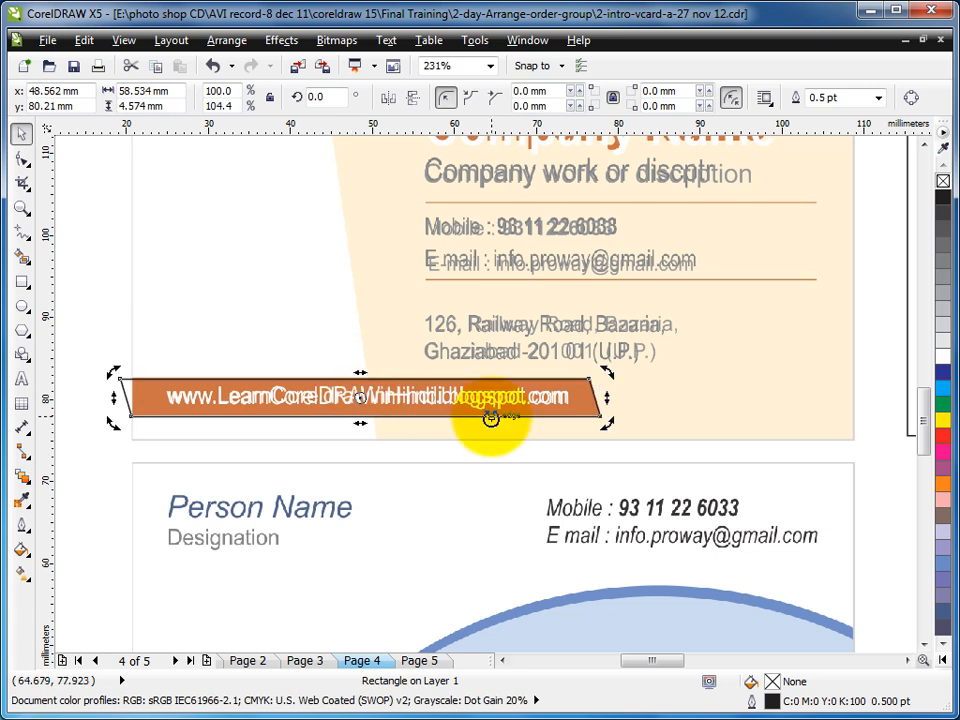
{"action": "left_click", "coordinate": [107, 283]}
Fill the slanted band with the orange #CB7246 sampled from the reference band and bring the white website text to the front.
{"action": "left_click", "coordinate": [22, 499]}
{"action": "left_click", "coordinate": [151, 390]}
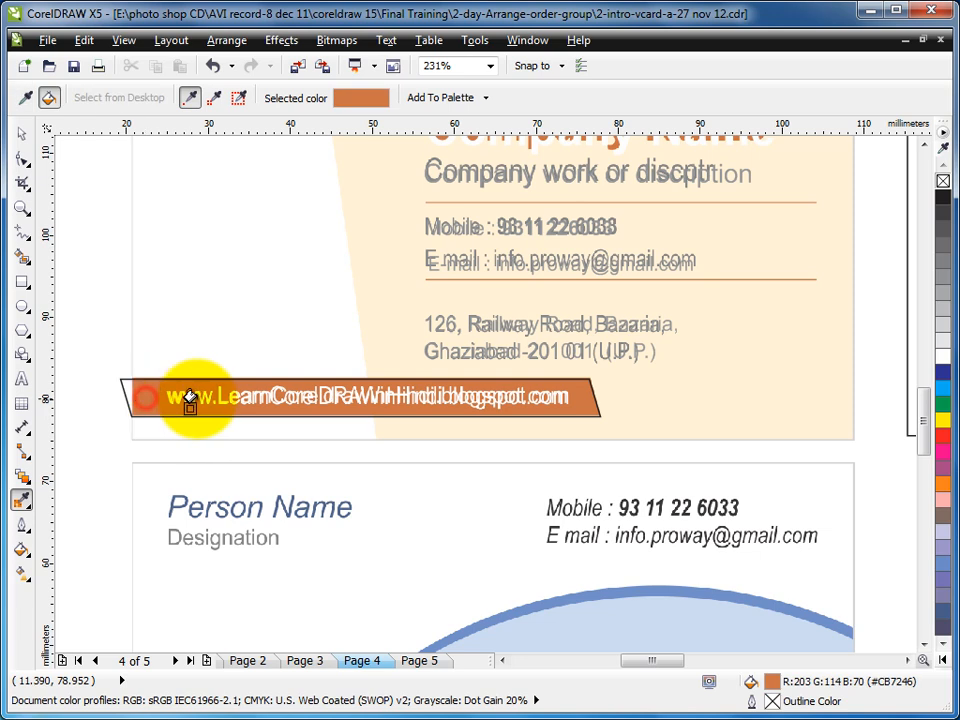
{"action": "left_click", "coordinate": [136, 390]}
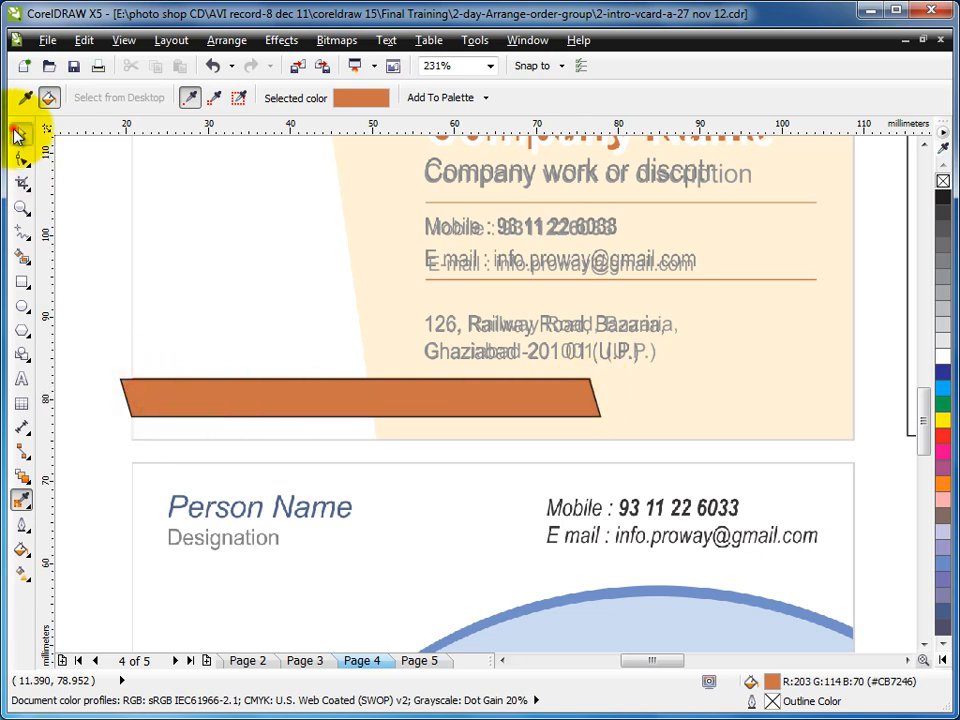
{"action": "left_click", "coordinate": [21, 133]}
{"action": "left_click", "coordinate": [98, 344]}
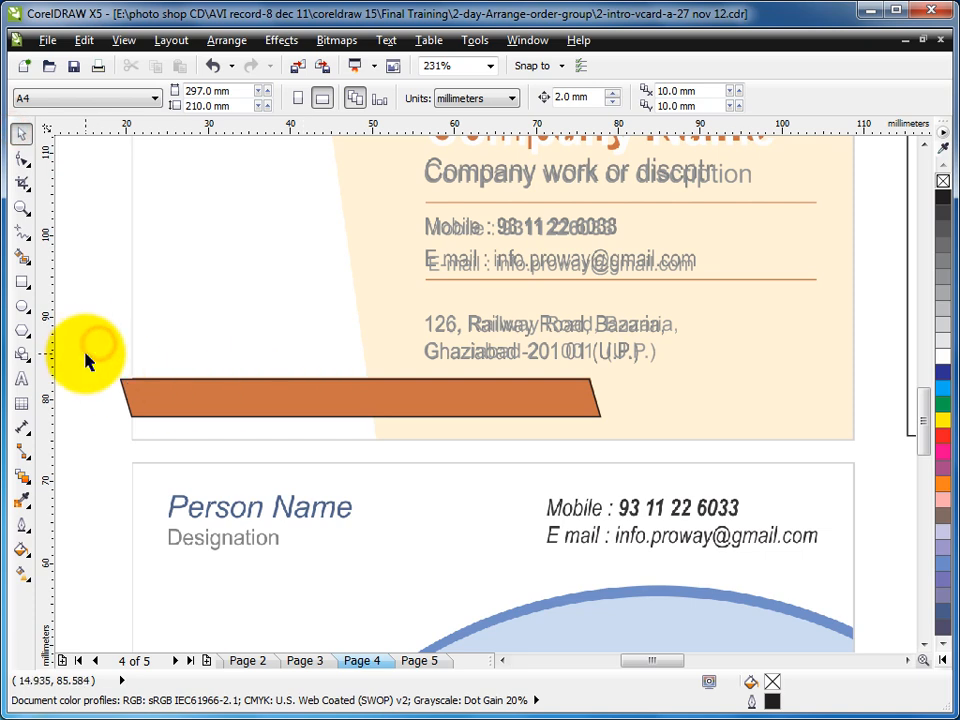
{"action": "left_click_drag", "start_coordinate": [78, 359], "coordinate": [585, 443]}
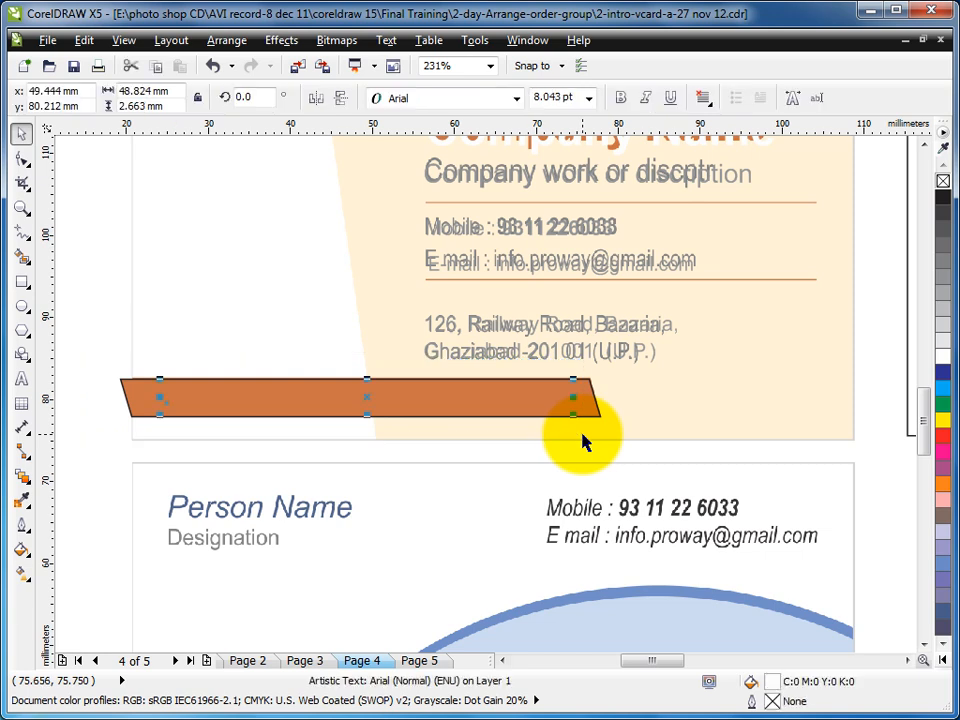
{"action": "key", "text": "shift+Page_Up"}
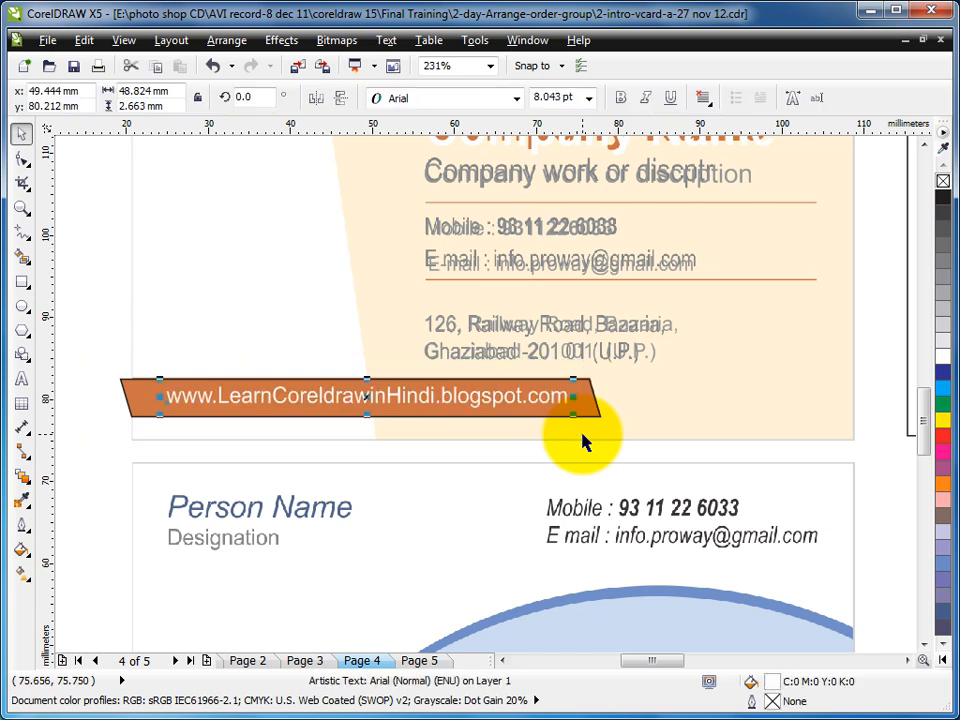
Draw a rectangle about 5.6 × 9.3 mm over the band's overhanging left end, with its right side on the card's left edge.
{"action": "left_click", "coordinate": [141, 398]}
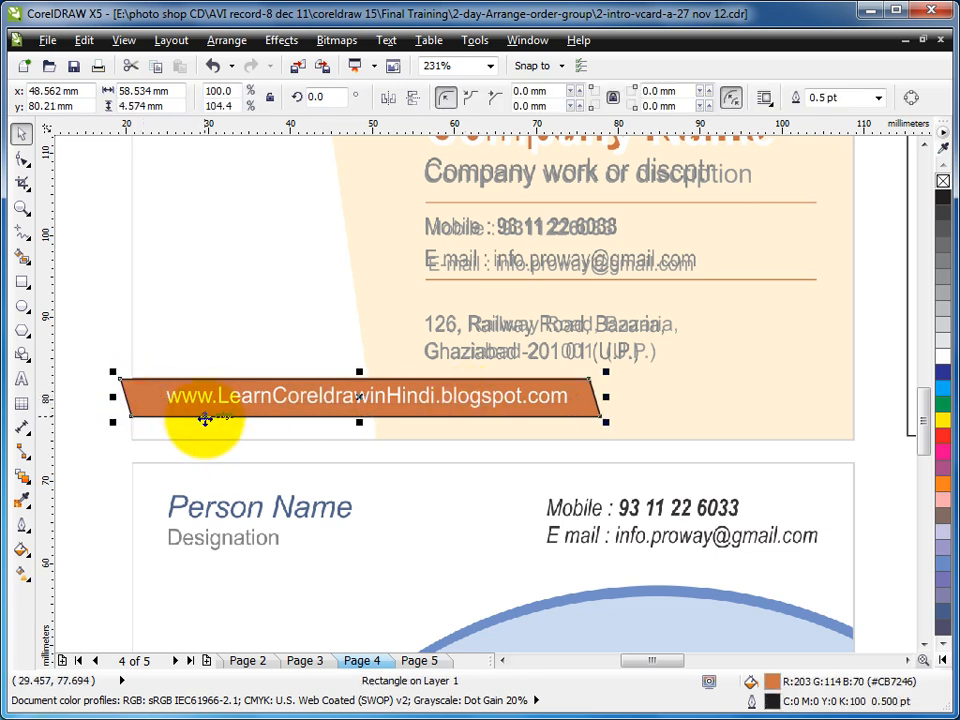
{"action": "left_click", "coordinate": [21, 281]}
{"action": "left_click_drag", "start_coordinate": [86, 350], "coordinate": [131, 425]}
{"action": "left_click", "coordinate": [22, 132]}
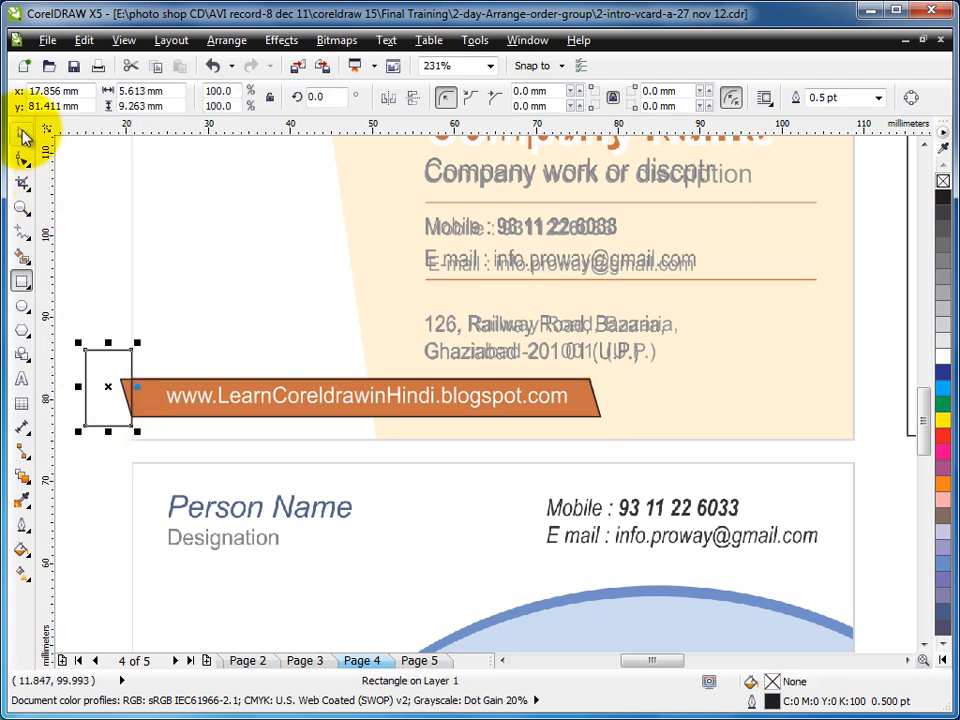
Trim the website band's overhanging left end with the rectangle, delete that rectangle, and remove the band's outline.
{"action": "left_click", "coordinate": [157, 407], "text": "shift"}
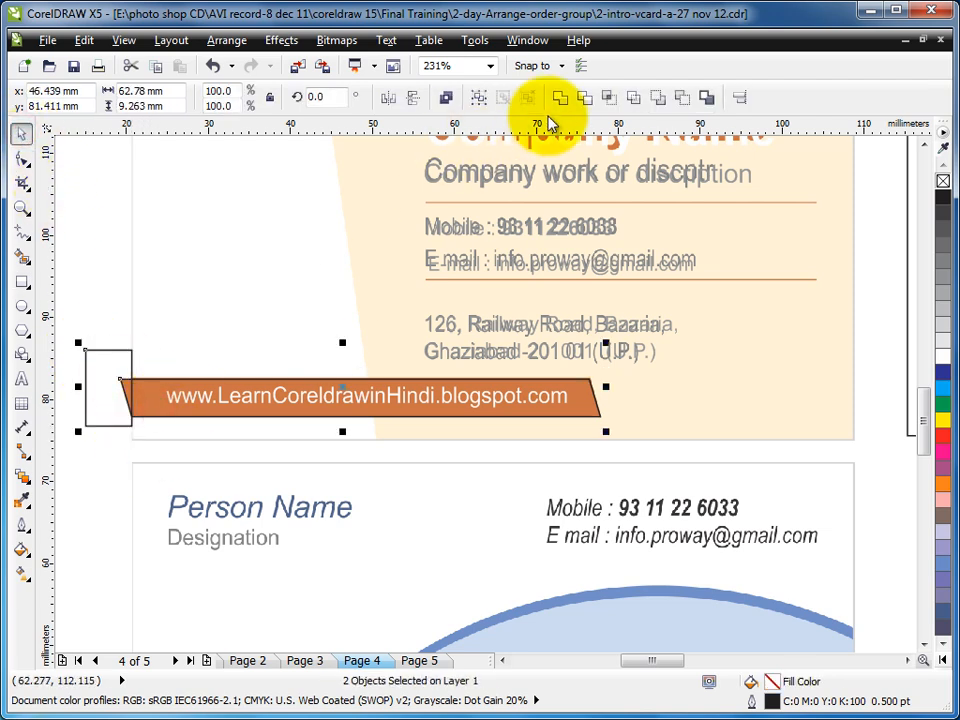
{"action": "left_click", "coordinate": [590, 103]}
{"action": "left_click", "coordinate": [96, 268]}
{"action": "left_click", "coordinate": [116, 350]}
{"action": "key", "text": "Delete"}
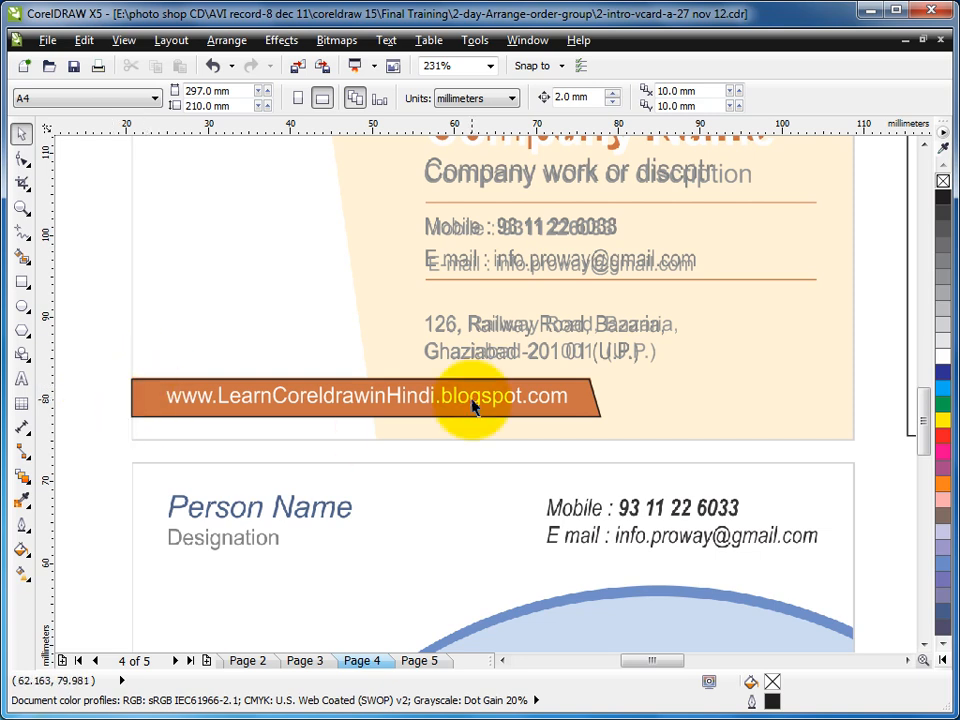
{"action": "left_click", "coordinate": [143, 396]}
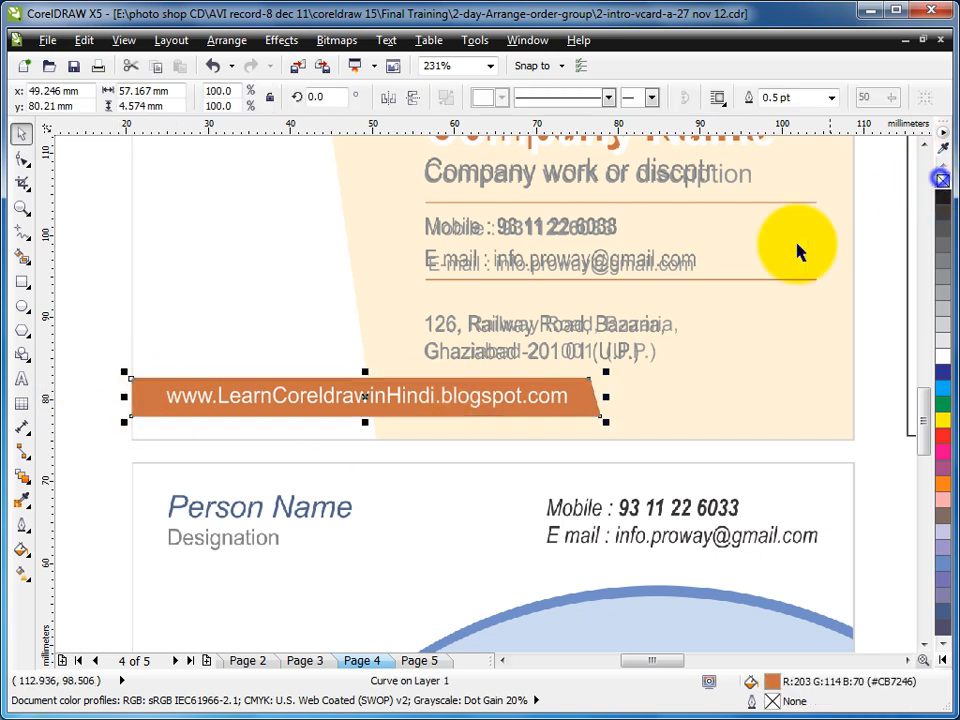
Group the orange website band with its white text and left-align the group to the duplicated card's outer border.
{"action": "scroll", "coordinate": [761, 261], "scroll_direction": "down", "scroll_amount": 4}
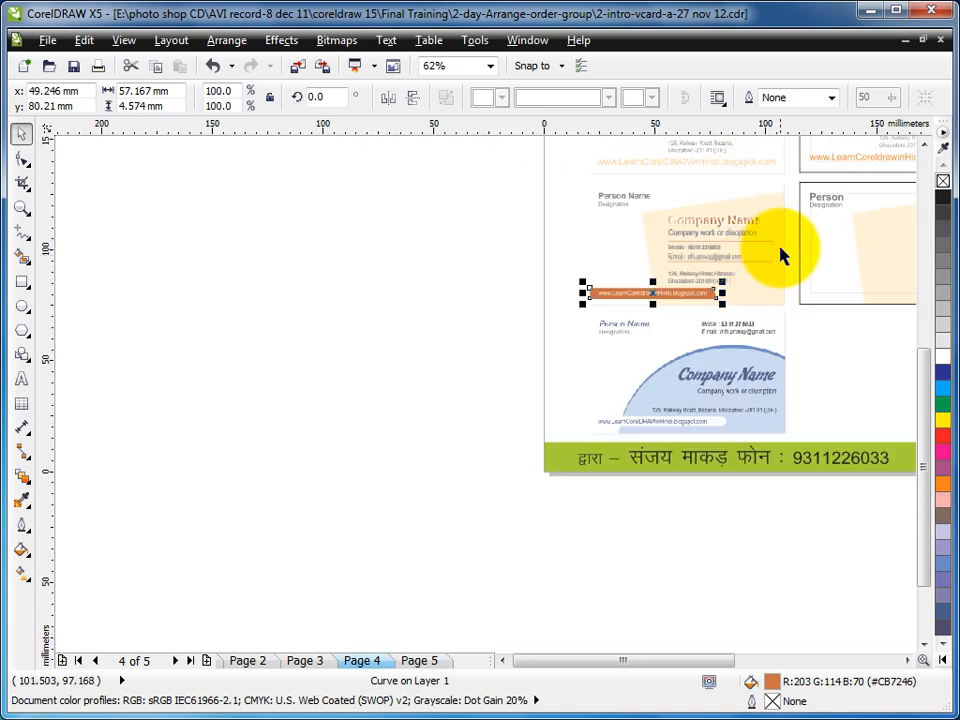
{"action": "scroll", "coordinate": [650, 225], "scroll_direction": "down", "scroll_amount": 2}
{"action": "scroll", "coordinate": [875, 318], "scroll_direction": "up", "scroll_amount": 3}
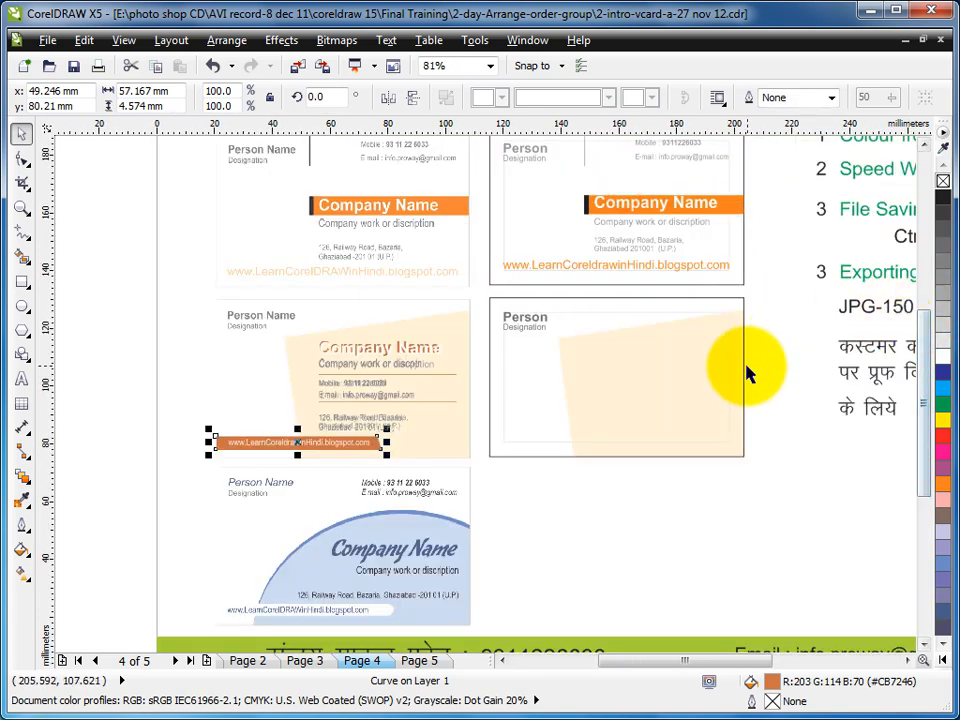
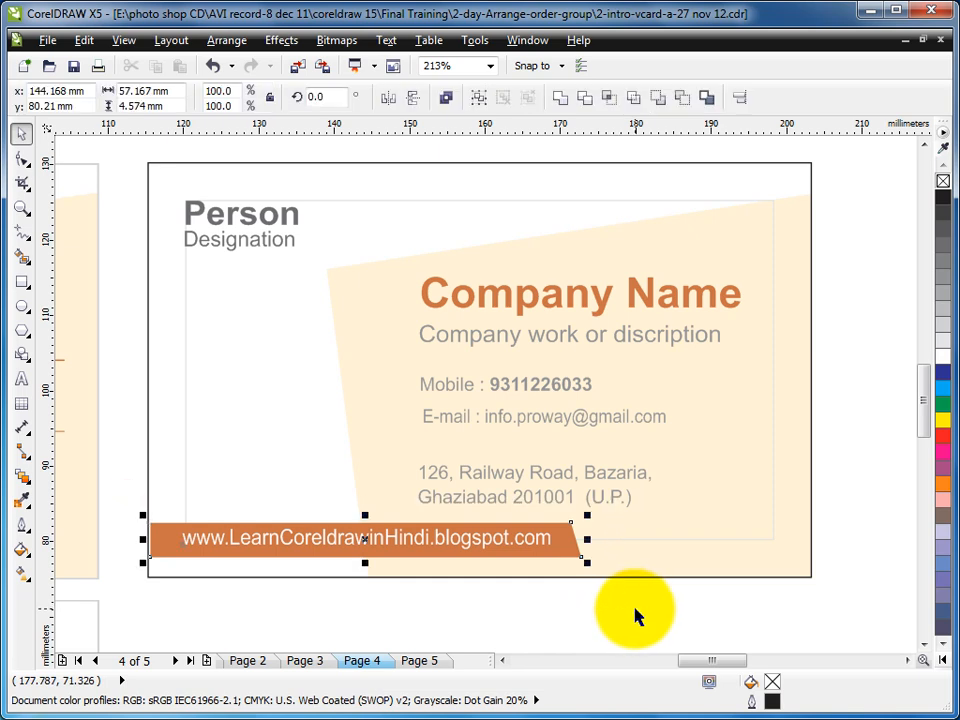
{"action": "key", "text": "ctrl+g"}
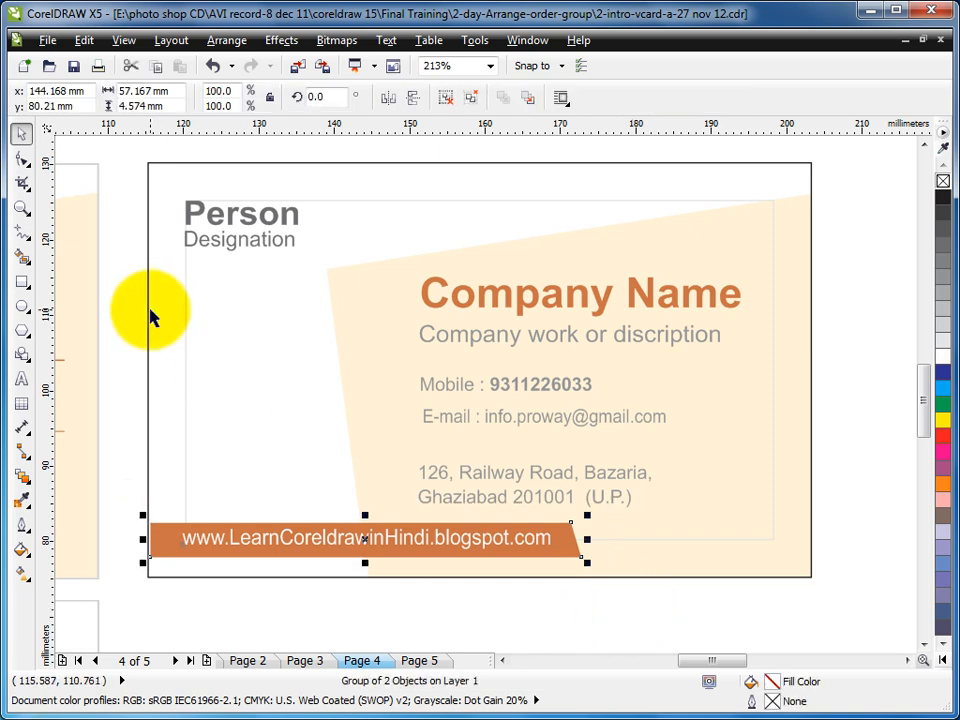
{"action": "left_click", "coordinate": [147, 311], "text": "shift"}
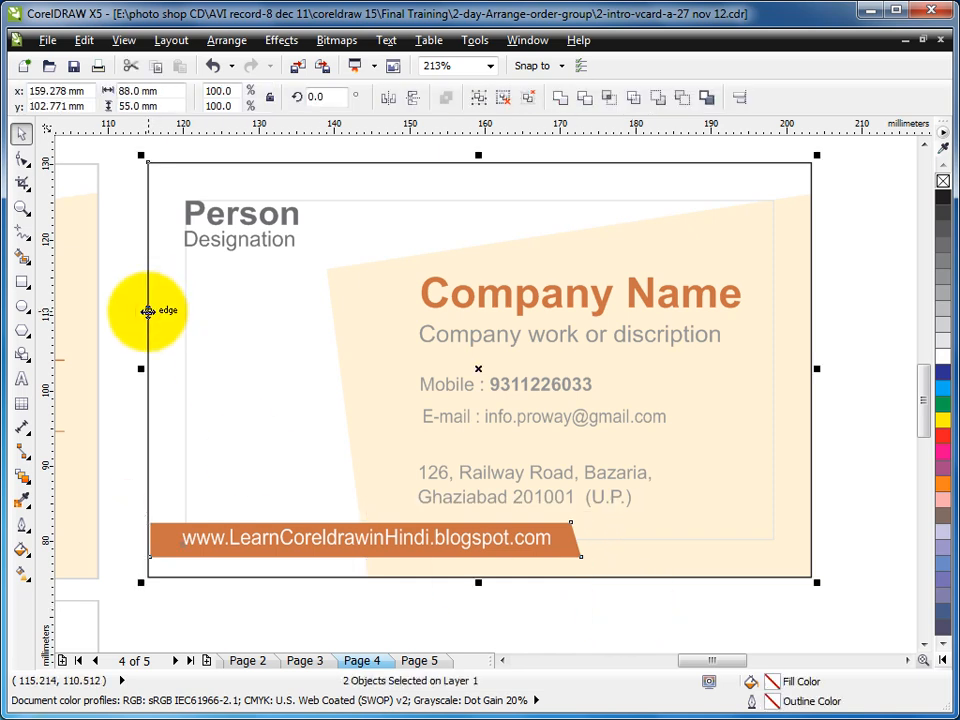
{"action": "key", "text": "l"}
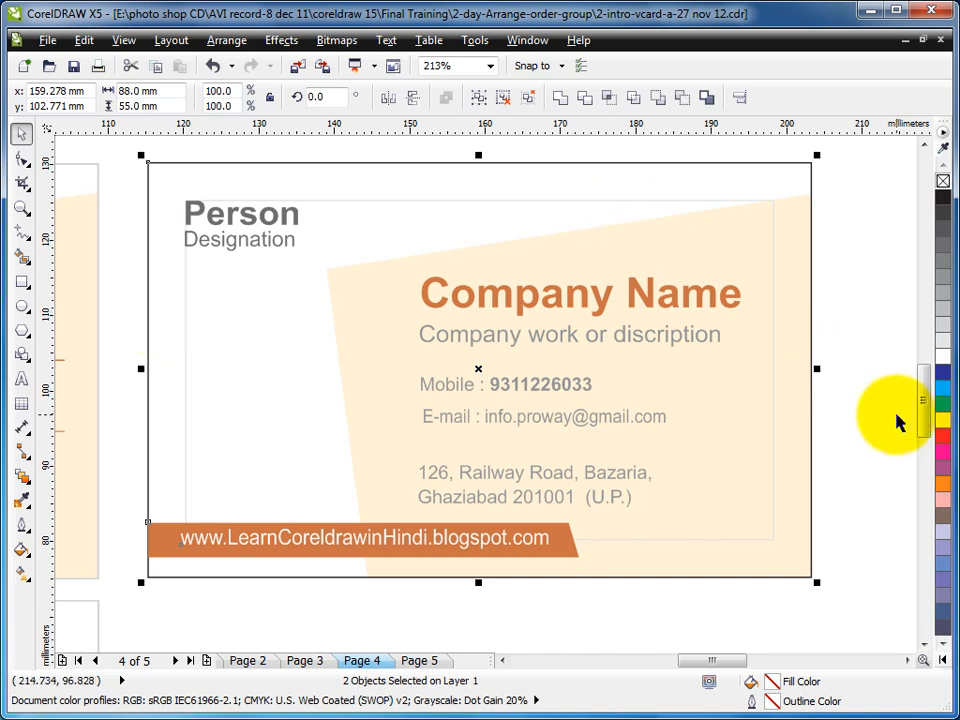
{"action": "left_click", "coordinate": [479, 609]}
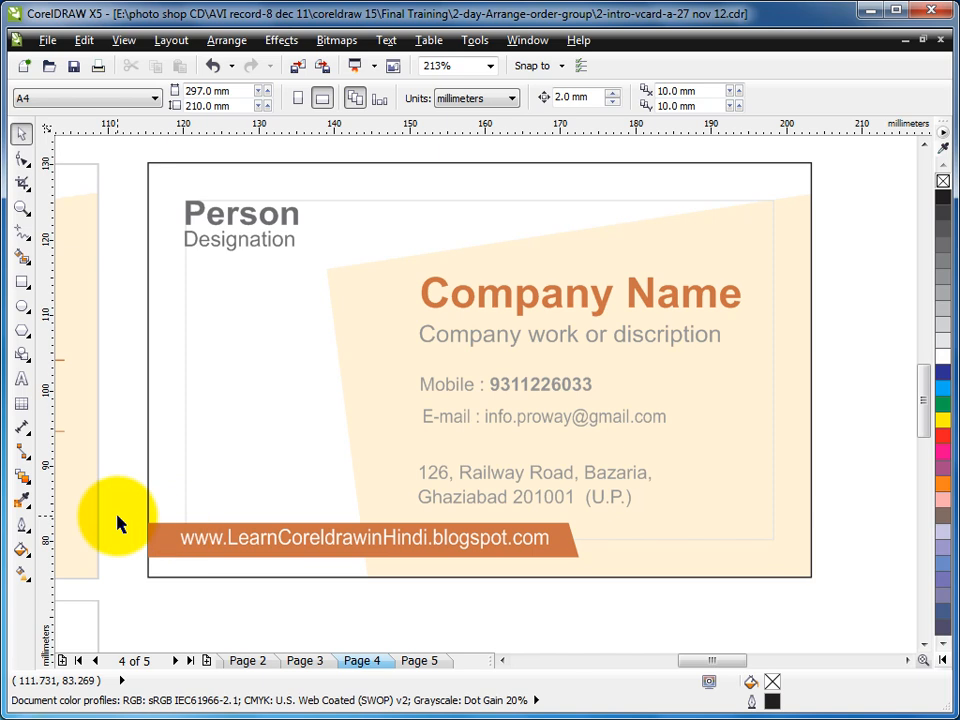
Move the website band and the two address lines slightly upward on the duplicated card.
{"action": "left_click_drag", "start_coordinate": [113, 444], "coordinate": [705, 611]}
{"action": "key", "text": "Up"}
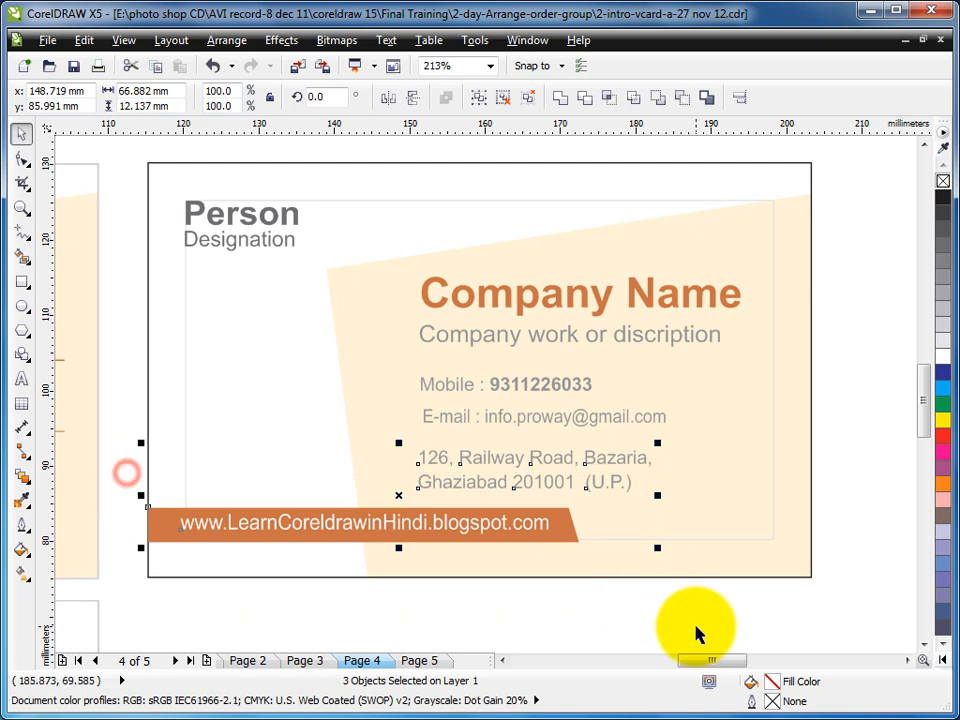
{"action": "scroll", "coordinate": [696, 634], "scroll_direction": "up", "scroll_amount": 1}
{"action": "left_click_drag", "start_coordinate": [664, 366], "coordinate": [665, 378]}
{"action": "scroll", "coordinate": [752, 396], "scroll_direction": "down", "scroll_amount": 4}
{"action": "left_click_drag", "start_coordinate": [583, 249], "coordinate": [795, 444]}
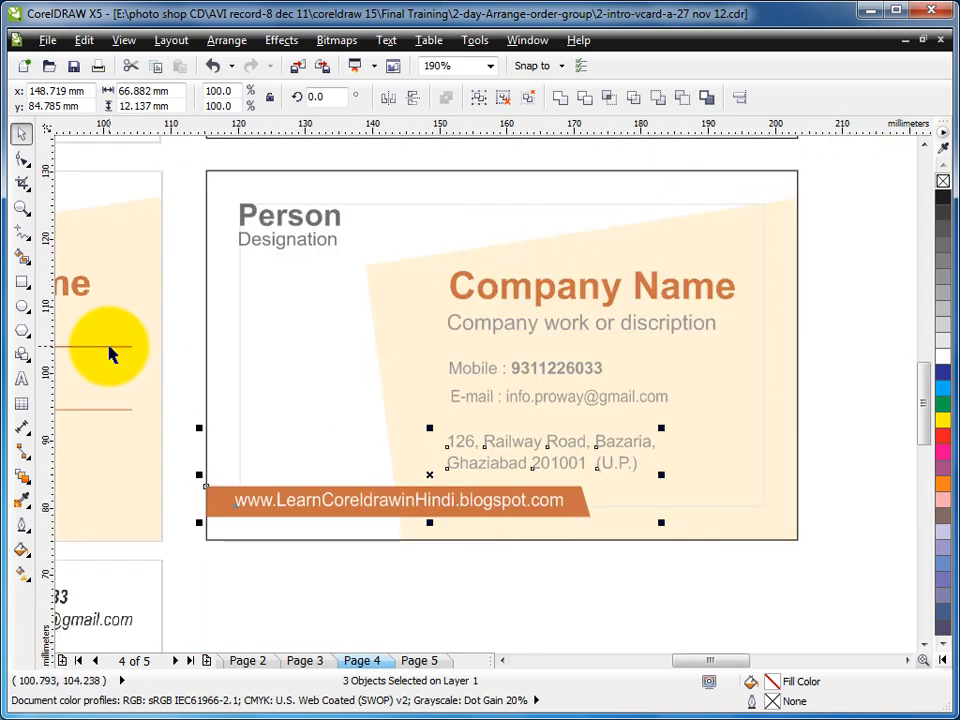
Left-align the company name, description, mobile, e-mail and address lines on the duplicated card with each other.
{"action": "scroll", "coordinate": [439, 396], "scroll_direction": "down", "scroll_amount": 2}
{"action": "left_click_drag", "start_coordinate": [116, 296], "coordinate": [778, 519]}
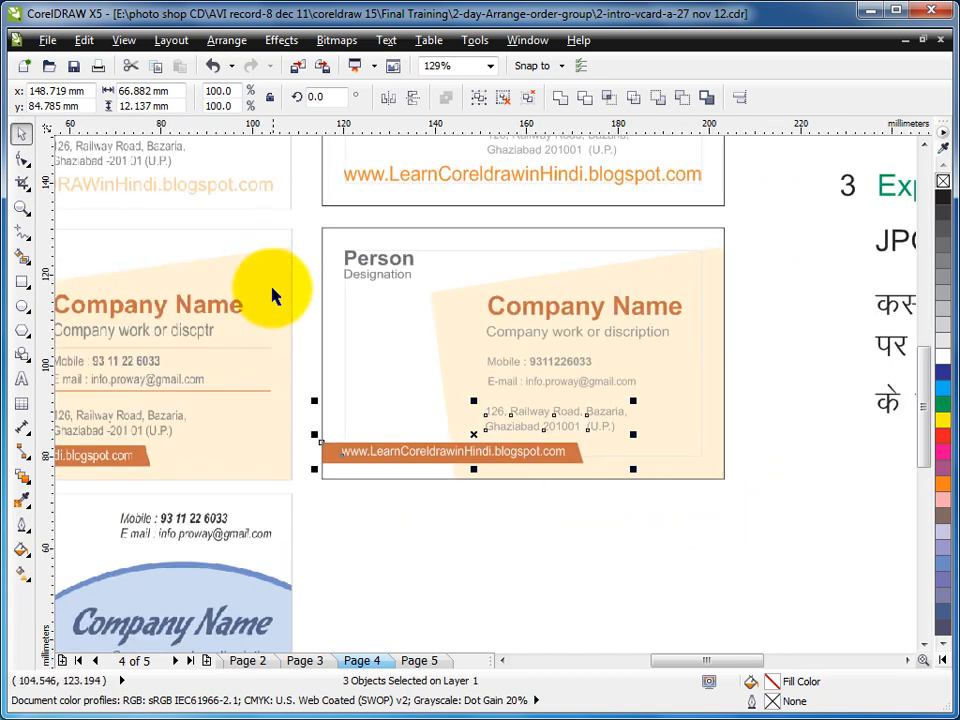
{"action": "left_click", "coordinate": [438, 263]}
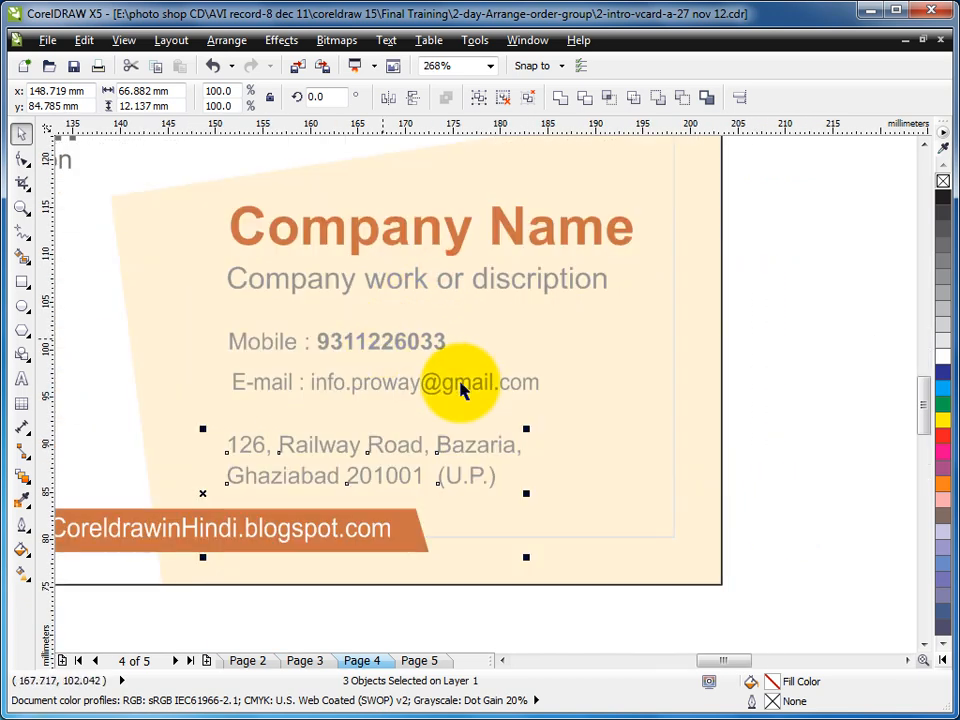
{"action": "left_click_drag", "start_coordinate": [776, 178], "coordinate": [204, 503]}
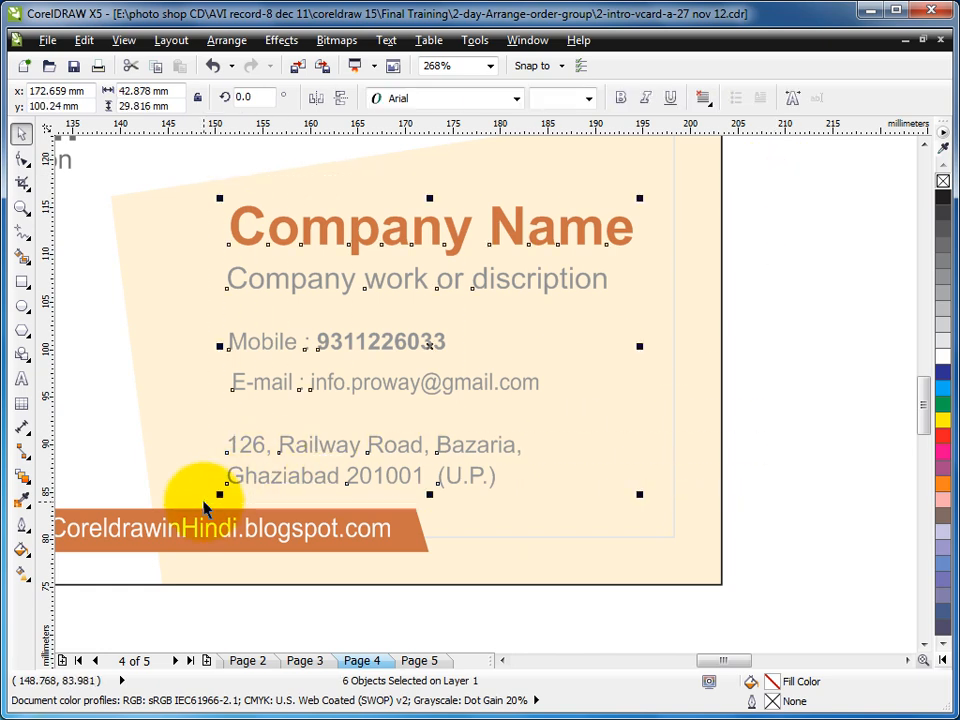
{"action": "key", "text": "l"}
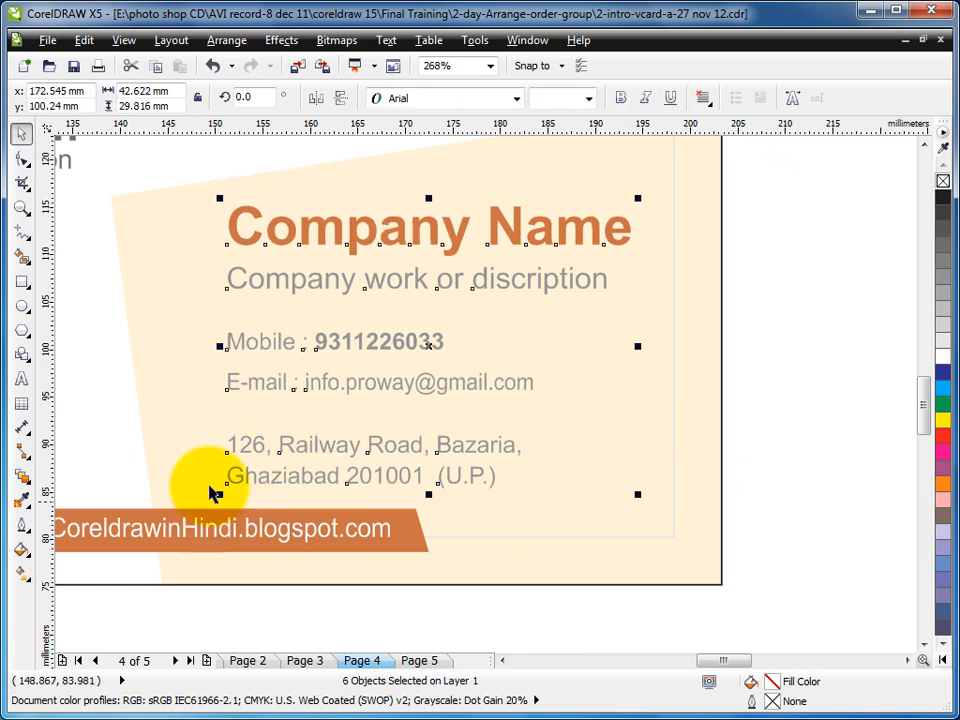
{"action": "left_click", "coordinate": [780, 281]}
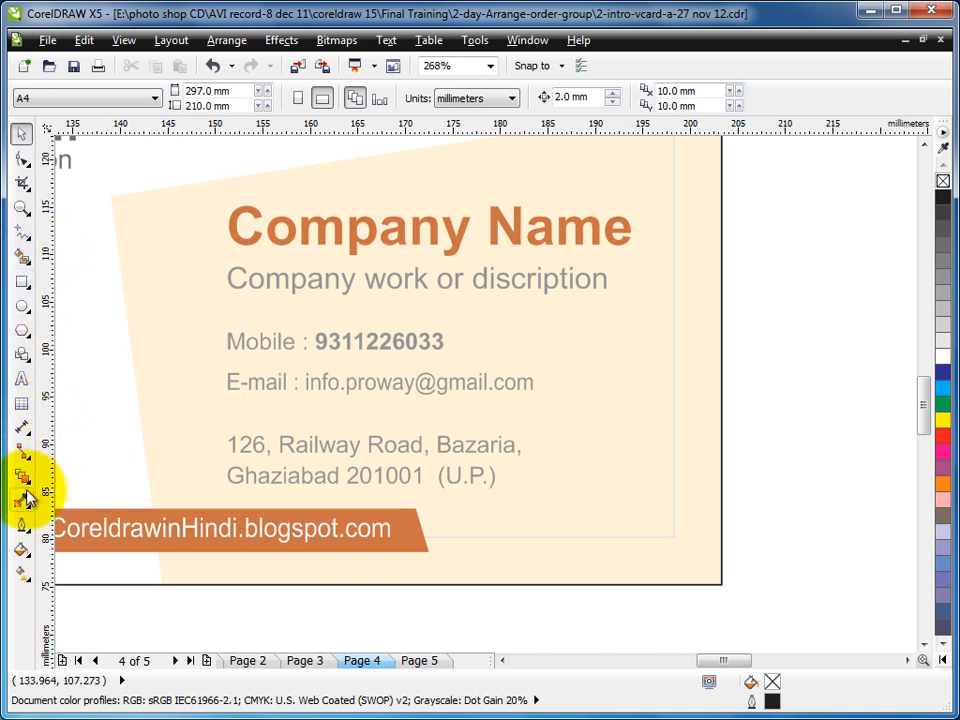
Draw a horizontal freehand line about 46.5 mm long between the company description and mobile line, with a 1 pt outline.
{"action": "left_click", "coordinate": [21, 524]}
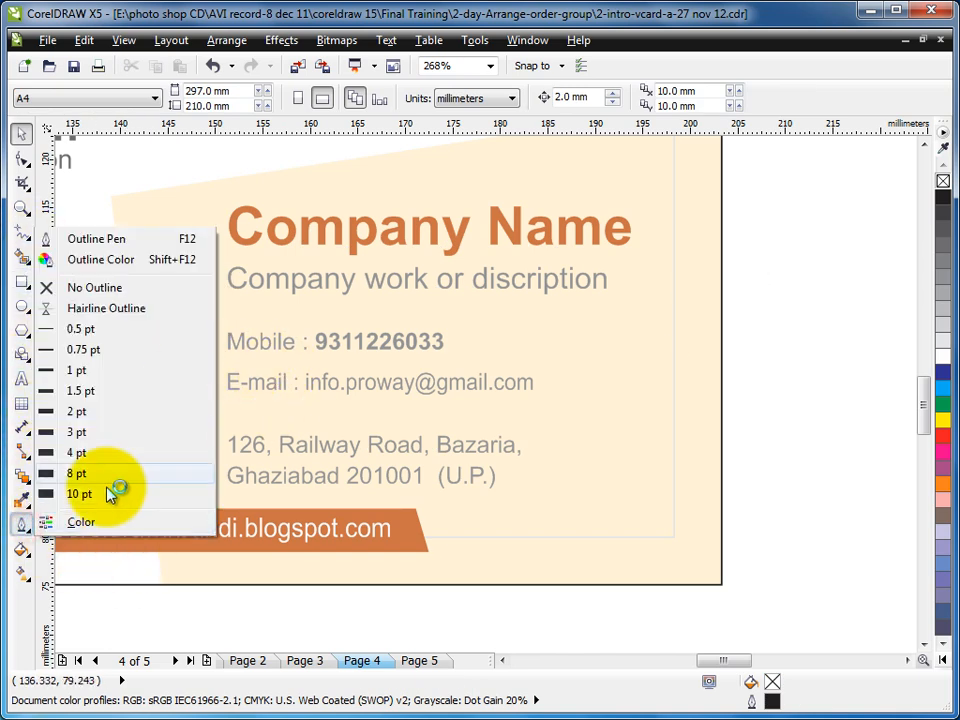
{"action": "left_click", "coordinate": [21, 524]}
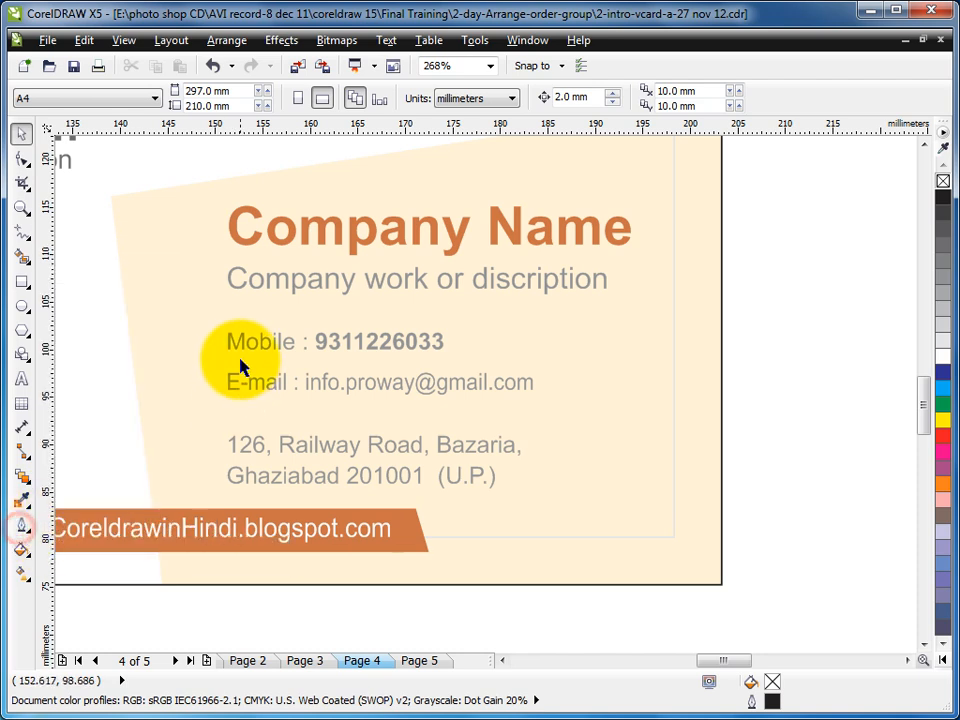
{"action": "left_click", "coordinate": [22, 232]}
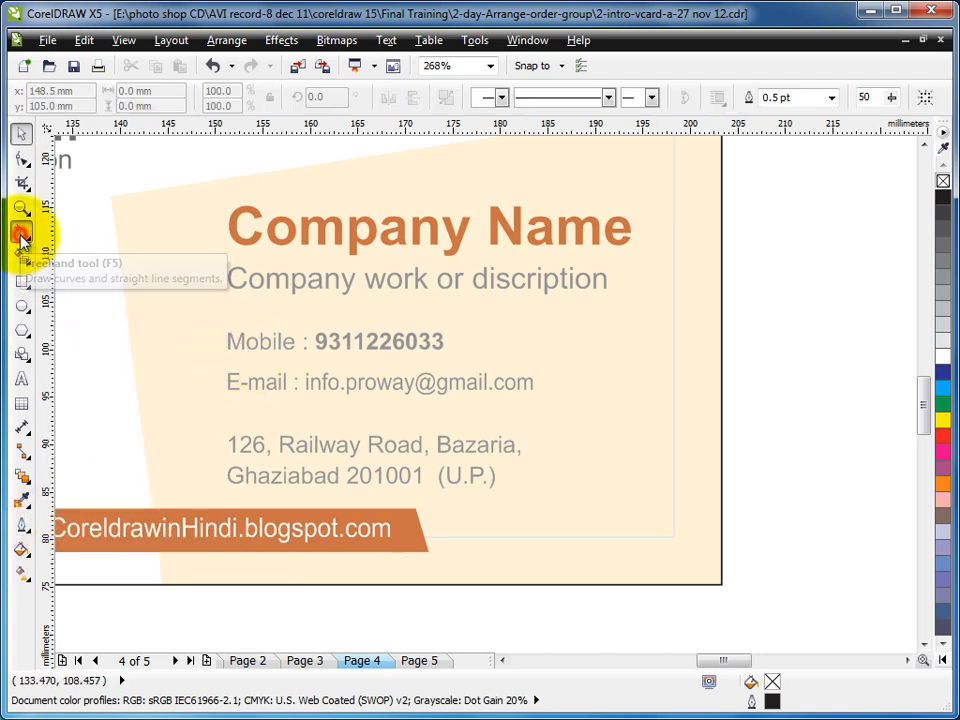
{"action": "left_click", "coordinate": [232, 316]}
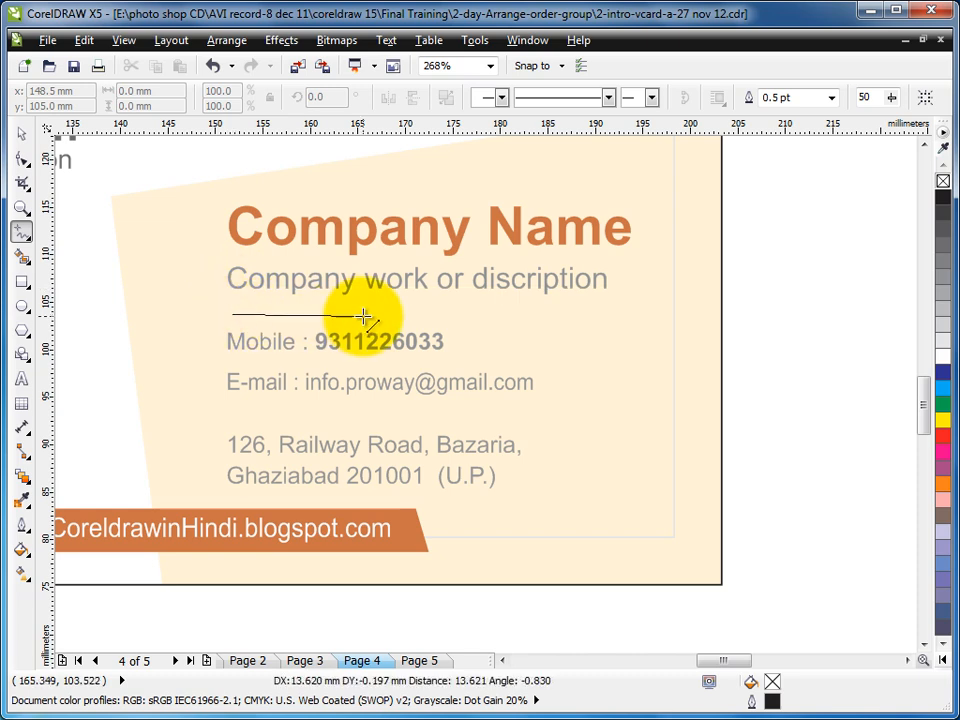
{"action": "left_click", "coordinate": [681, 316]}
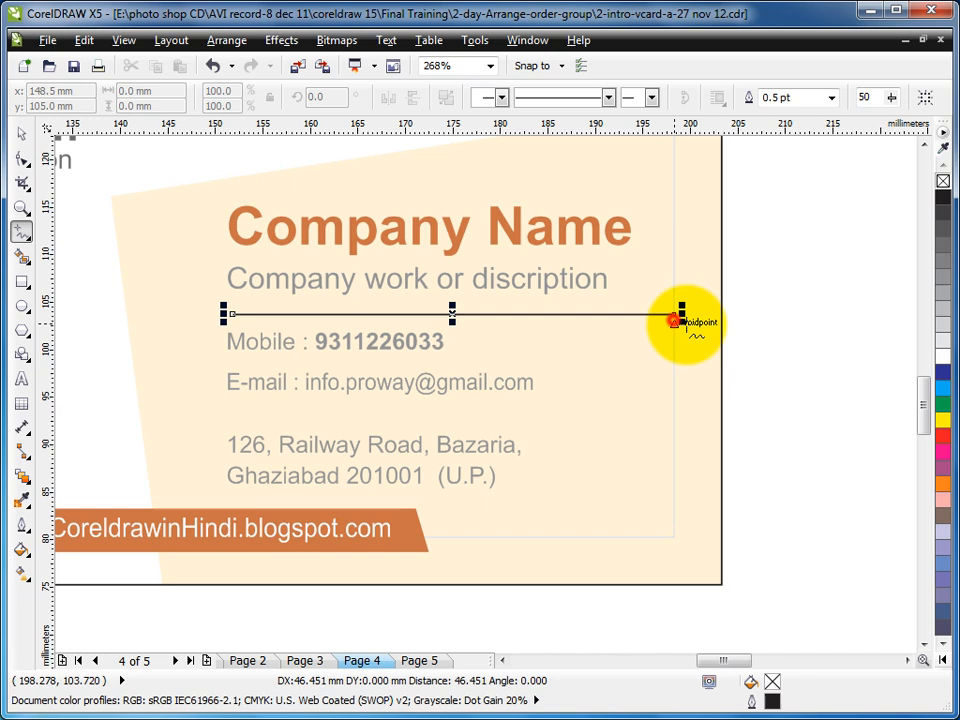
{"action": "left_click", "coordinate": [21, 527]}
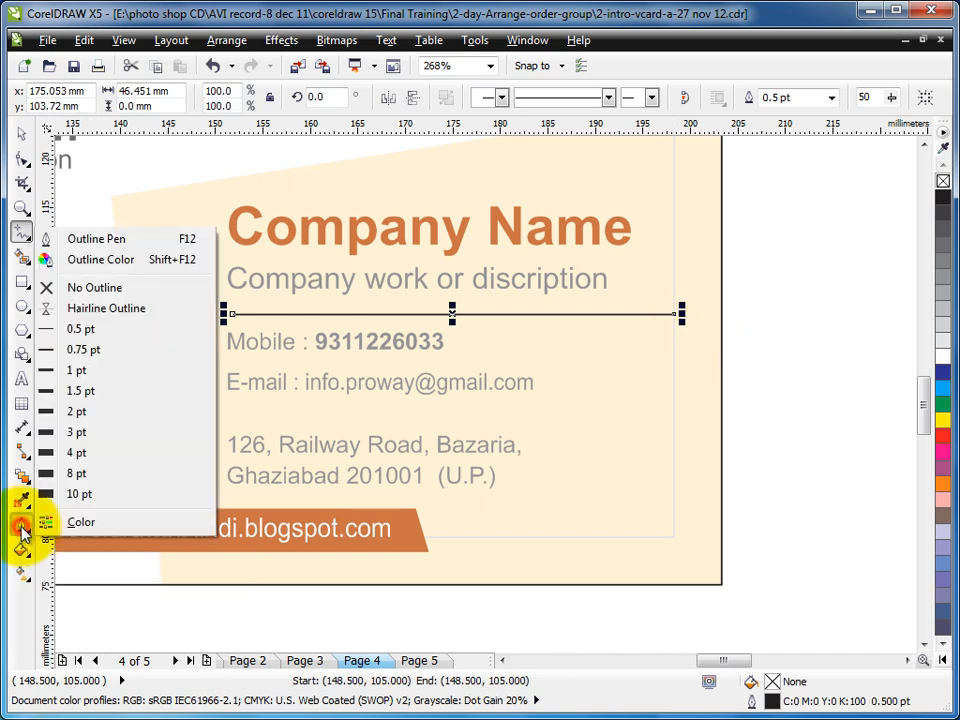
{"action": "left_click", "coordinate": [75, 370]}
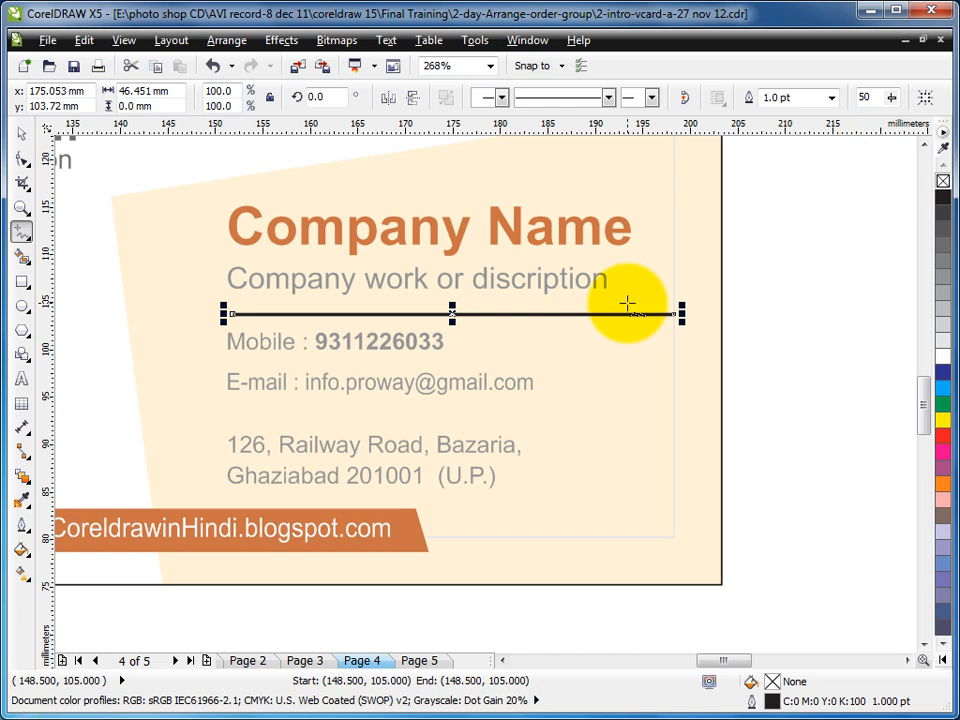
{"action": "left_click", "coordinate": [21, 133]}
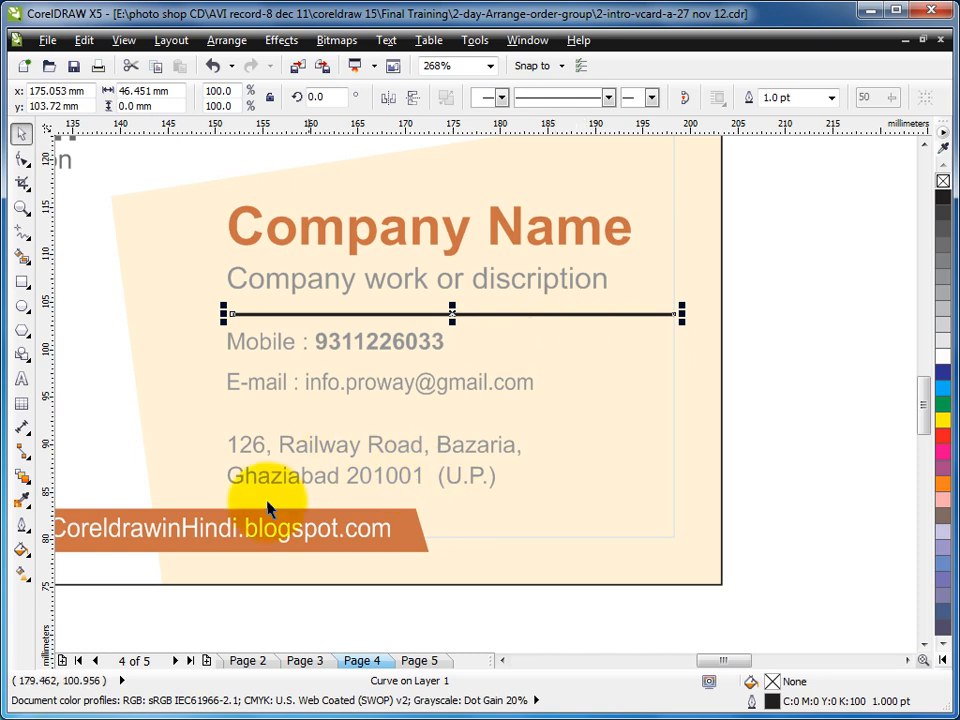
Colour the divider line's outline orange #CB7246 and place a copy of it between the e-mail line and the address.
{"action": "left_click", "coordinate": [22, 500]}
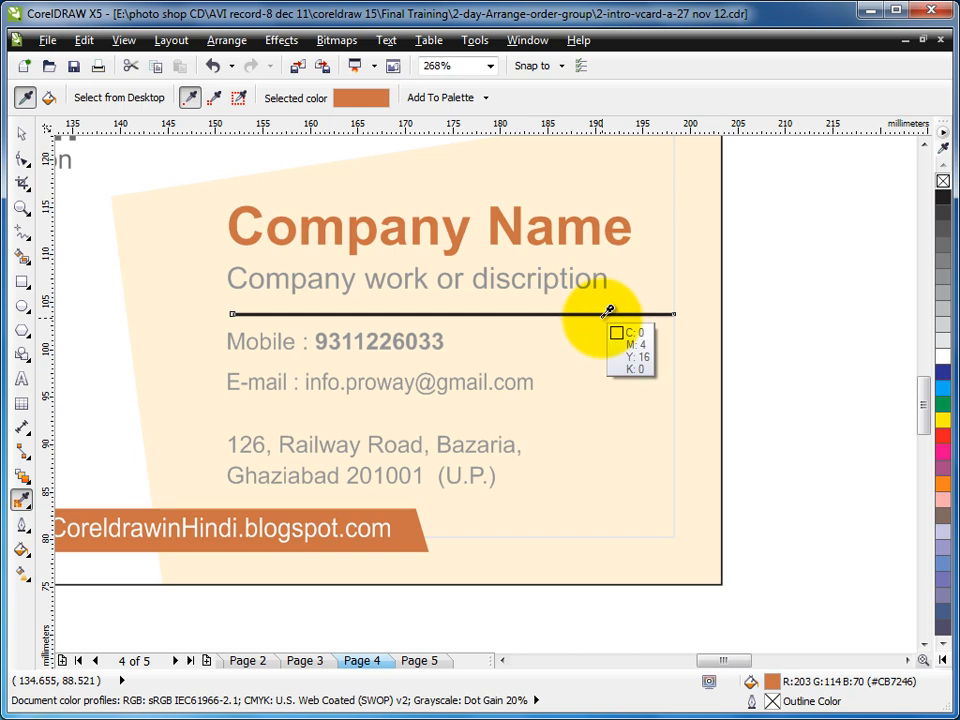
{"action": "key", "text": "shift"}
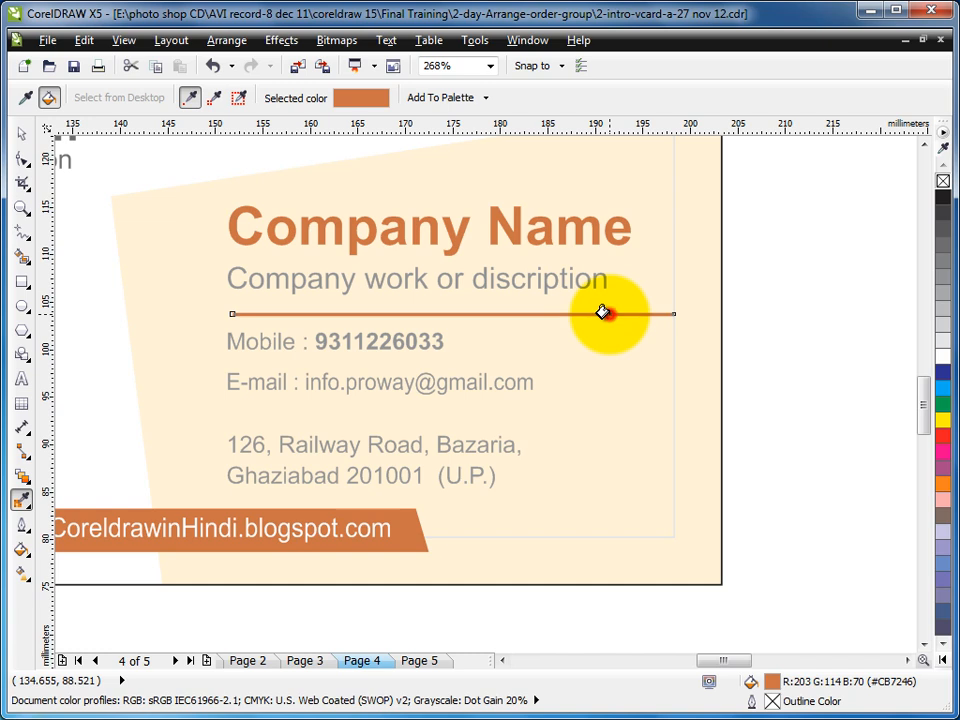
{"action": "left_click", "coordinate": [21, 133]}
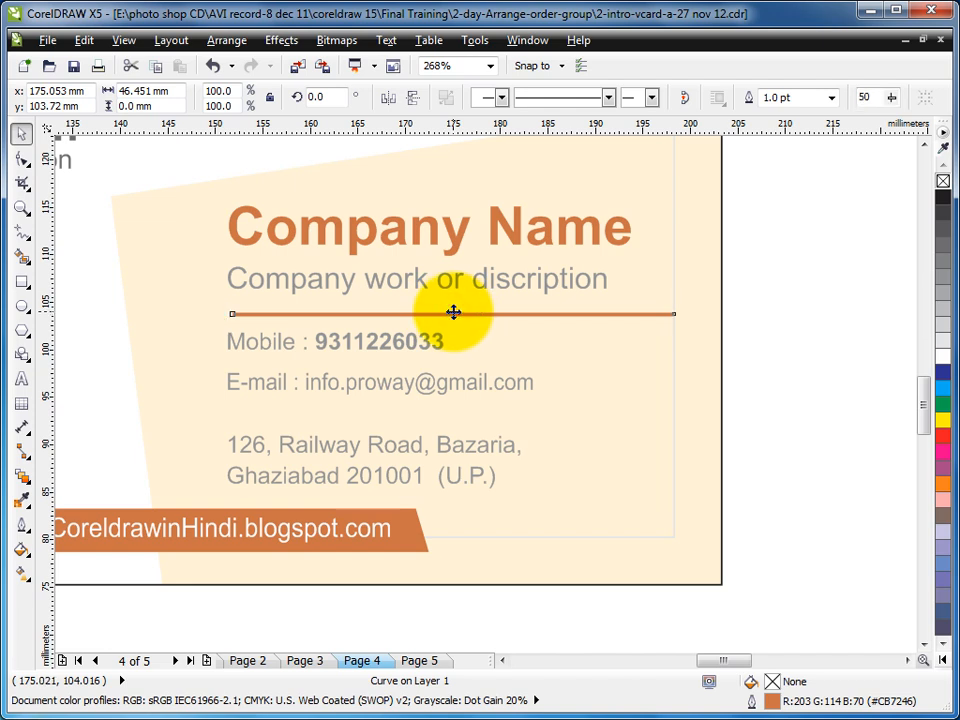
{"action": "left_click_drag", "start_coordinate": [453, 312], "coordinate": [452, 410]}
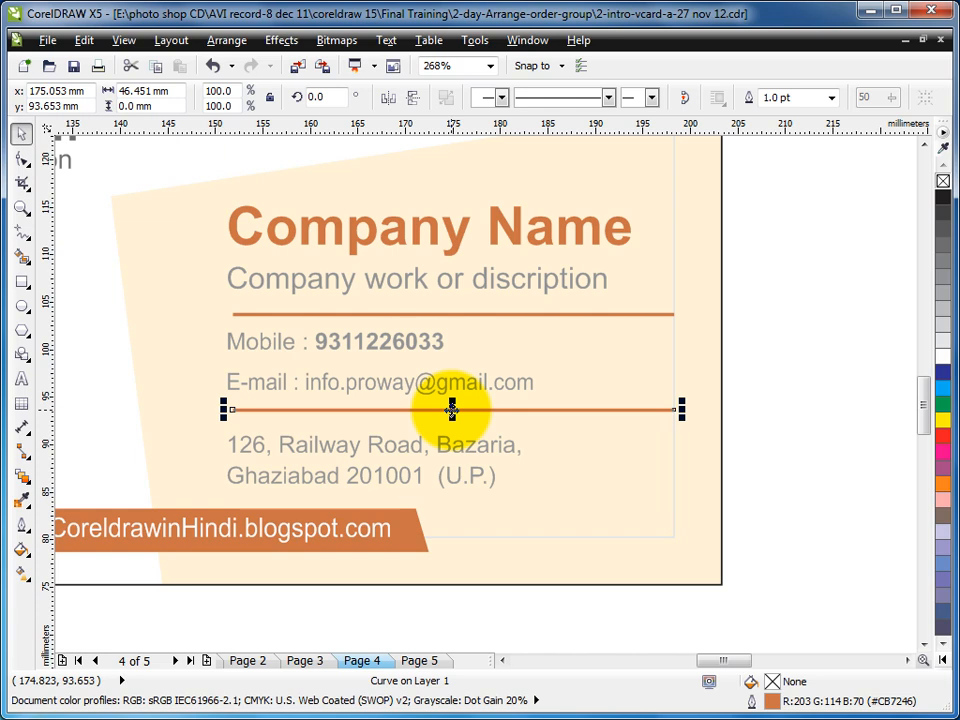
Left-align both orange divider lines with the company and contact text.
{"action": "left_click", "coordinate": [767, 182]}
{"action": "left_click_drag", "start_coordinate": [758, 258], "coordinate": [189, 510]}
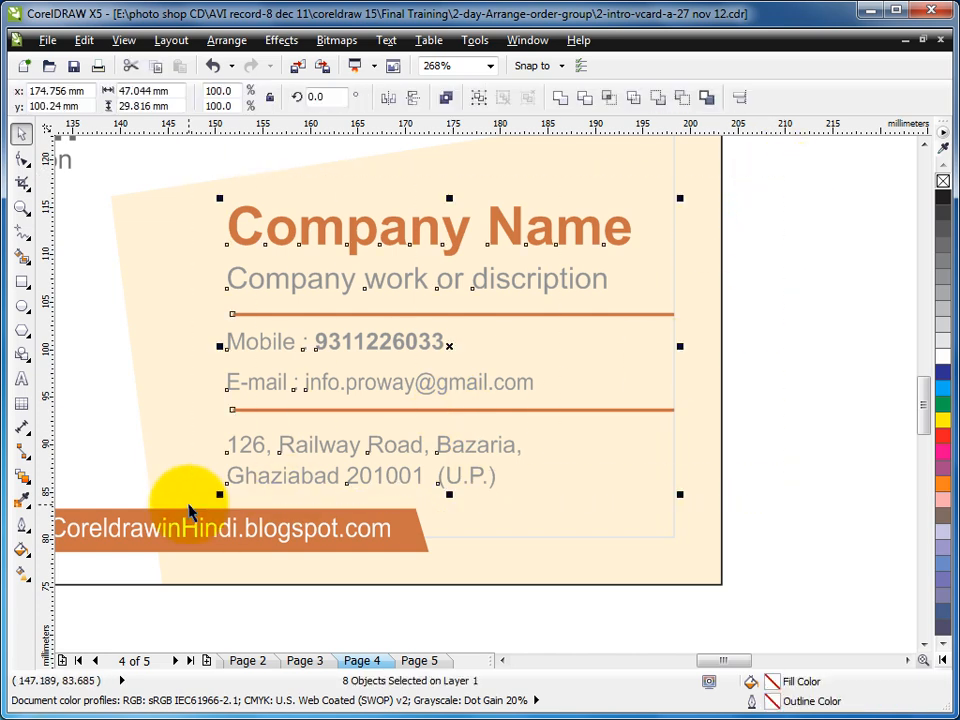
{"action": "left_click", "coordinate": [780, 297]}
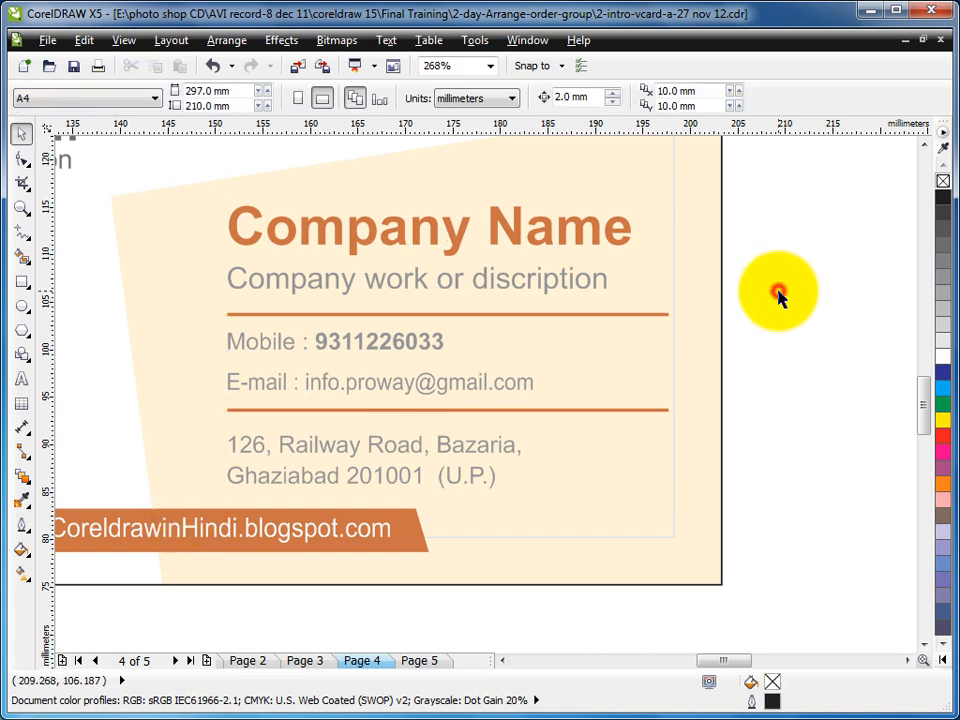
Duplicate the finished second card straight down, beside the blue third reference card.
{"action": "key", "text": "F4"}
{"action": "key", "text": "F2"}
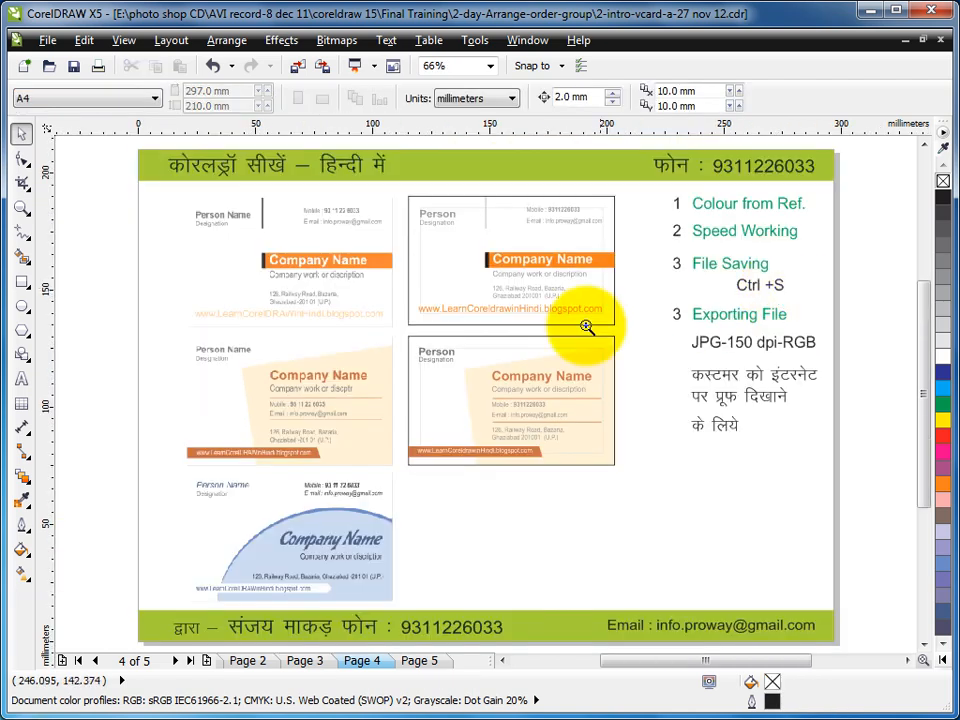
{"action": "left_click_drag", "start_coordinate": [391, 330], "coordinate": [636, 489]}
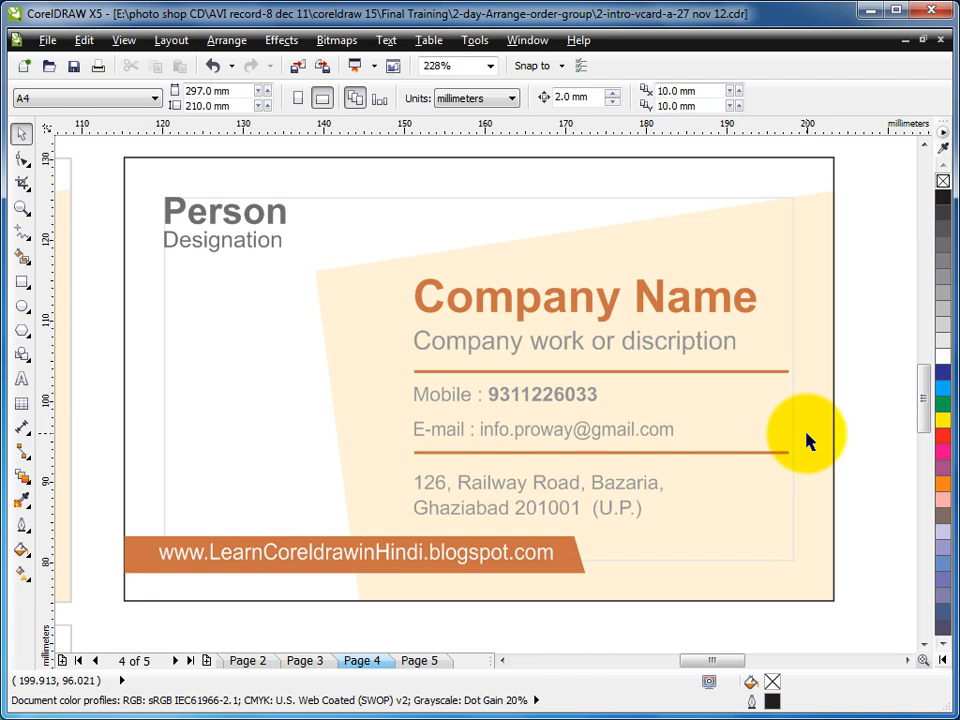
{"action": "scroll", "coordinate": [806, 441], "scroll_direction": "down", "scroll_amount": 4}
{"action": "key", "text": "F2"}
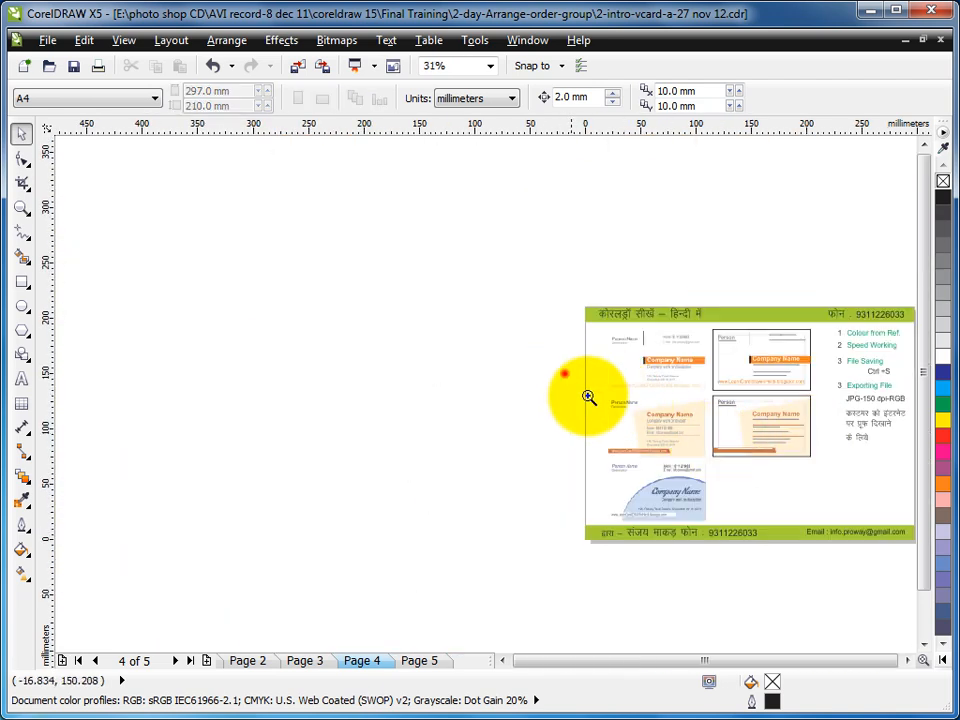
{"action": "left_click_drag", "start_coordinate": [588, 396], "coordinate": [864, 552]}
{"action": "left_click_drag", "start_coordinate": [480, 197], "coordinate": [748, 354]}
{"action": "left_click_drag", "start_coordinate": [686, 242], "coordinate": [683, 450]}
{"action": "left_click", "coordinate": [829, 420]}
{"action": "left_click_drag", "start_coordinate": [89, 341], "coordinate": [806, 592]}
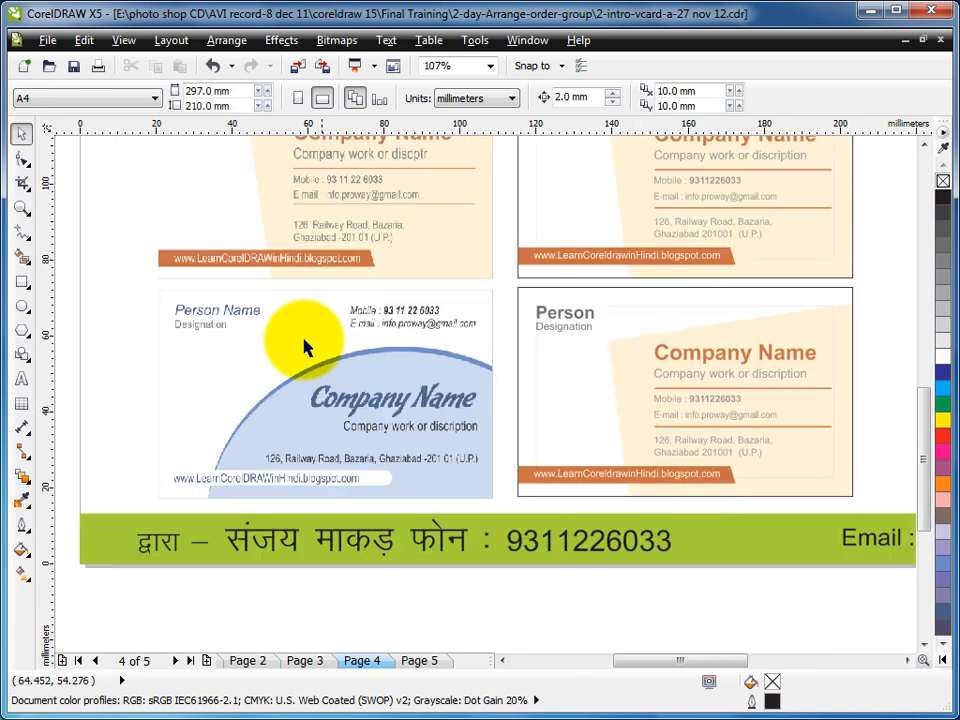
Move the duplicated card's name and designation text onto the matching text of the blue reference card, and colour the designation a lighter grey.
{"action": "left_click_drag", "start_coordinate": [118, 245], "coordinate": [868, 540]}
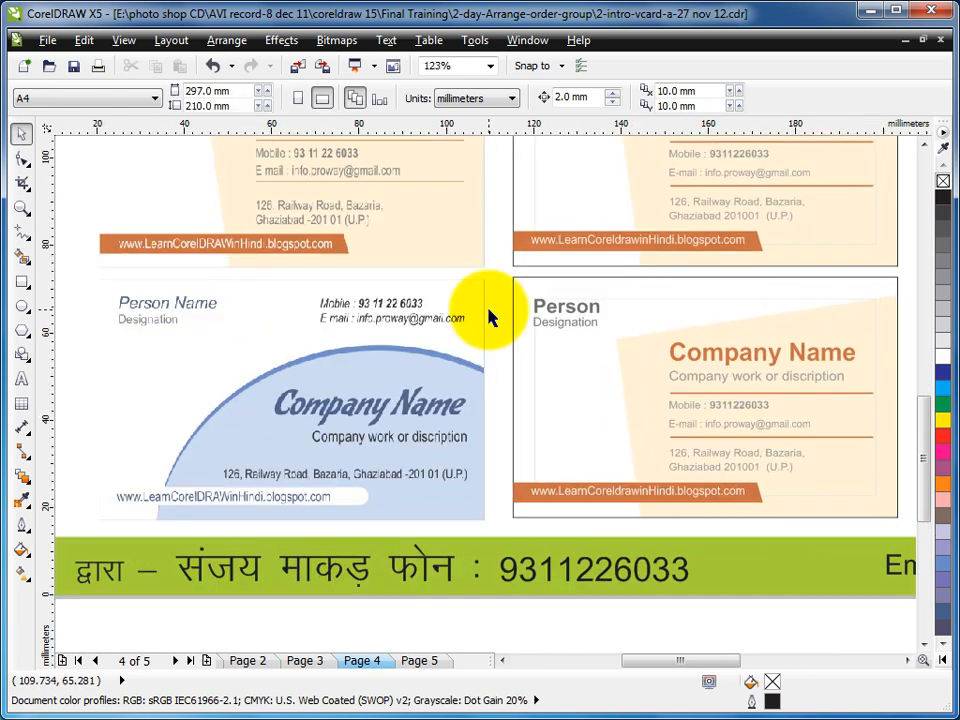
{"action": "left_click", "coordinate": [496, 292]}
{"action": "left_click_drag", "start_coordinate": [561, 315], "coordinate": [158, 311]}
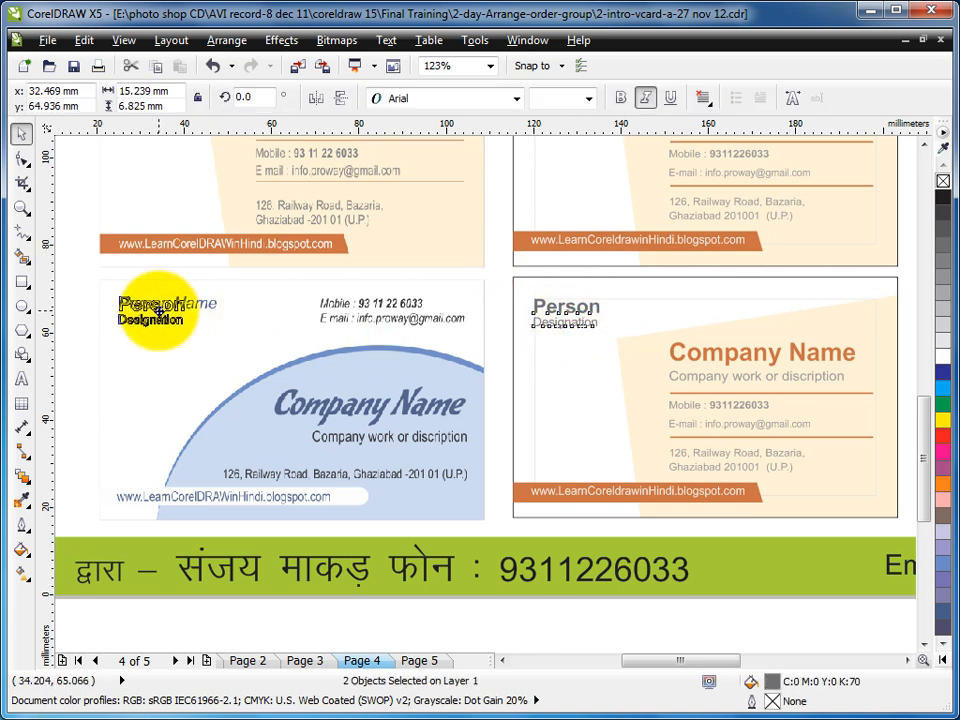
{"action": "left_click_drag", "start_coordinate": [158, 311], "coordinate": [151, 311]}
{"action": "left_click_drag", "start_coordinate": [70, 270], "coordinate": [318, 380]}
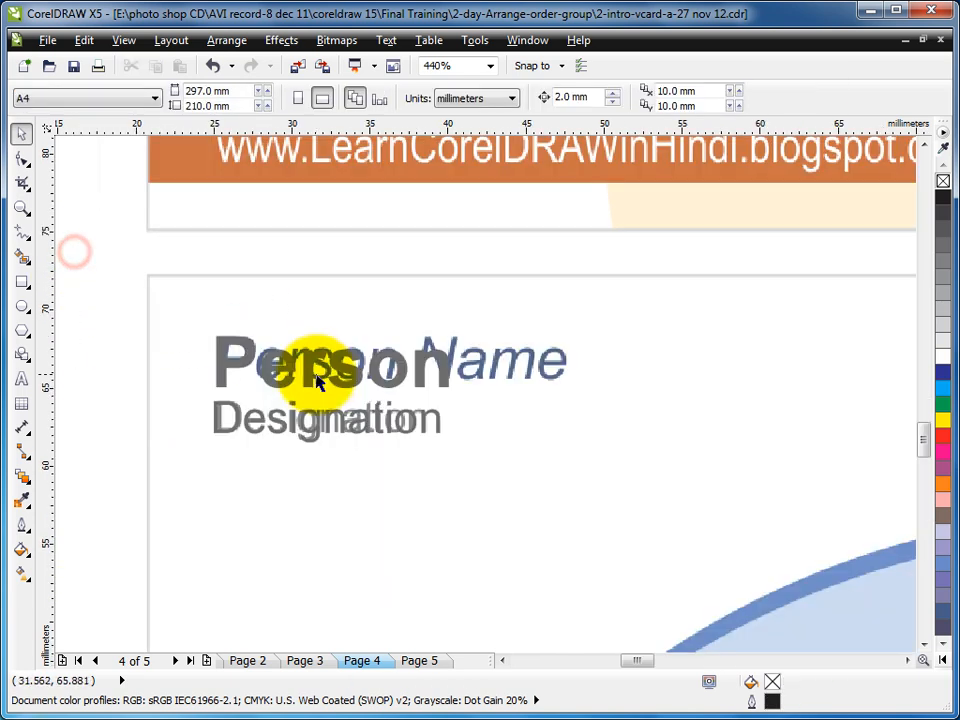
{"action": "left_click", "coordinate": [425, 425]}
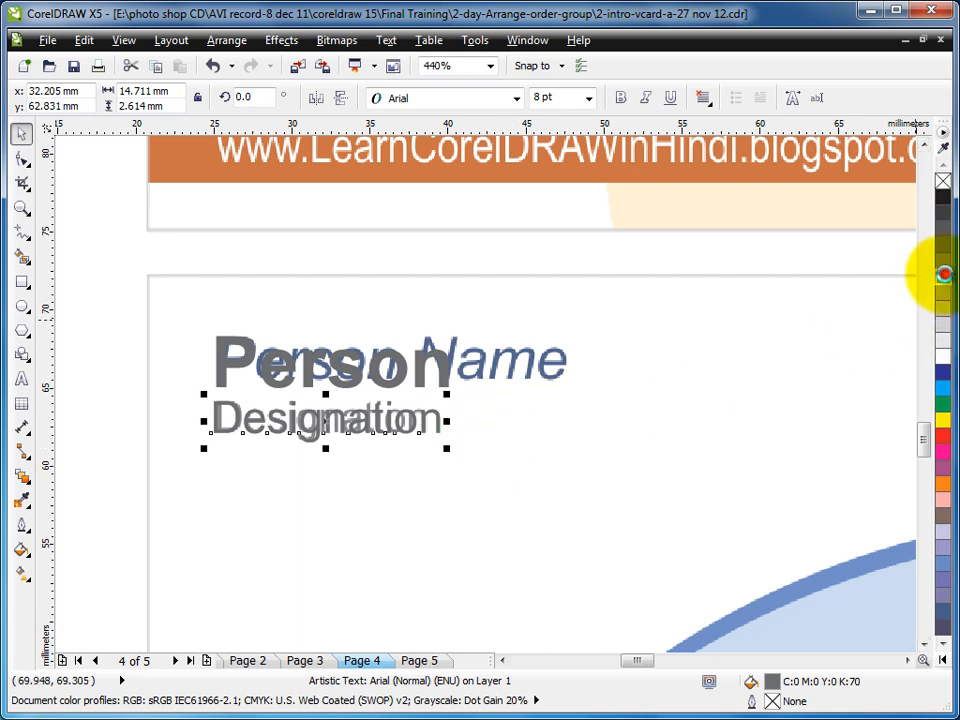
Style the "Person" text as regular italic and fill it with the blue #52658C sampled from the reference name.
{"action": "left_click", "coordinate": [440, 366]}
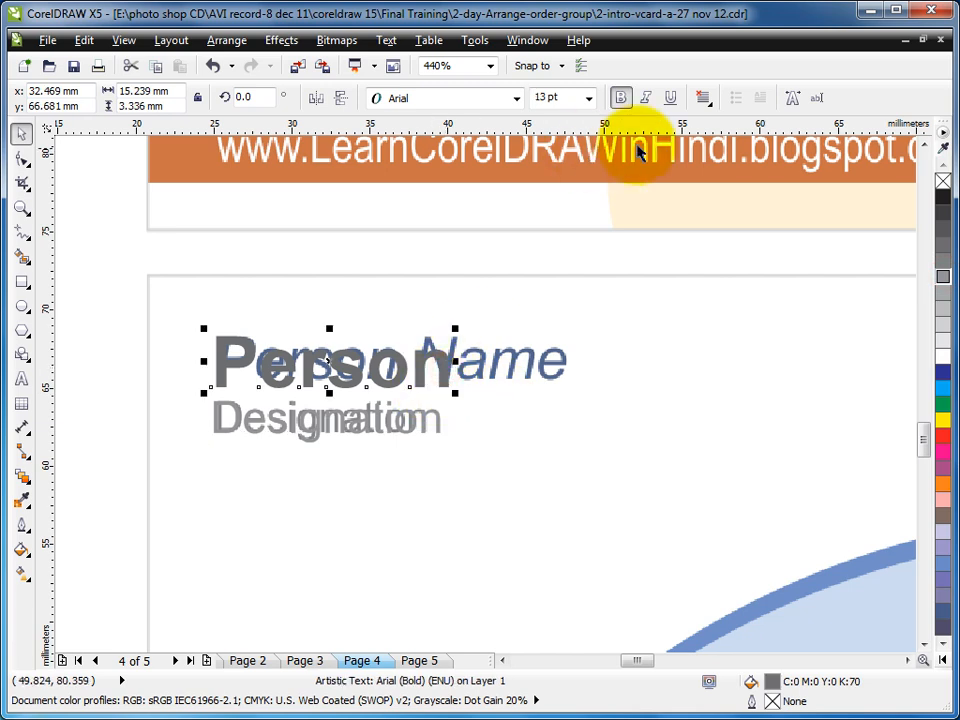
{"action": "left_click", "coordinate": [645, 97]}
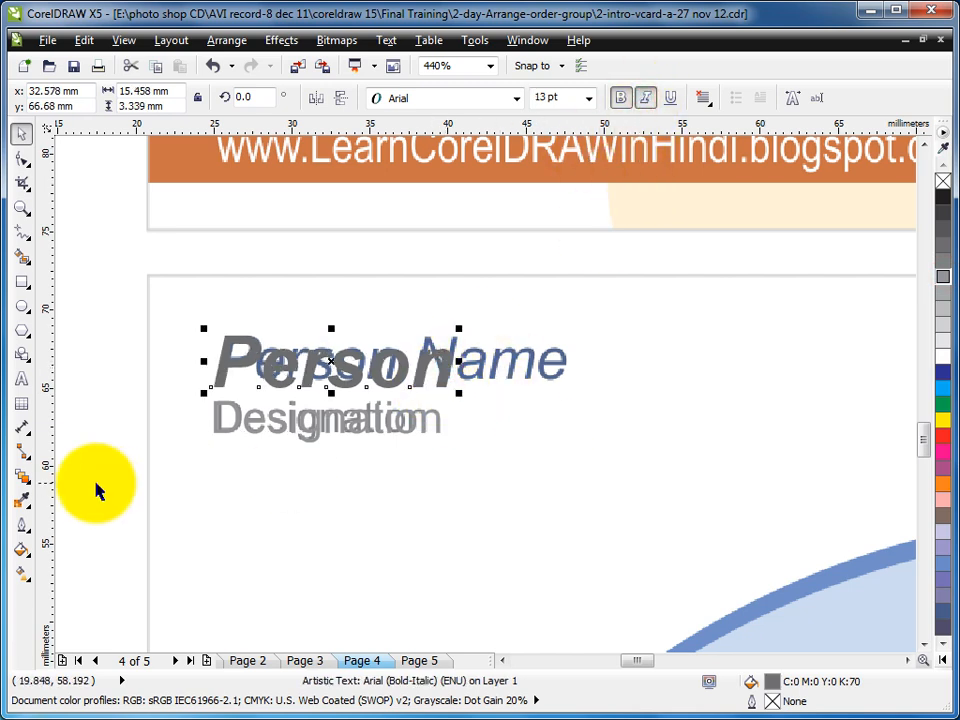
{"action": "left_click", "coordinate": [22, 500]}
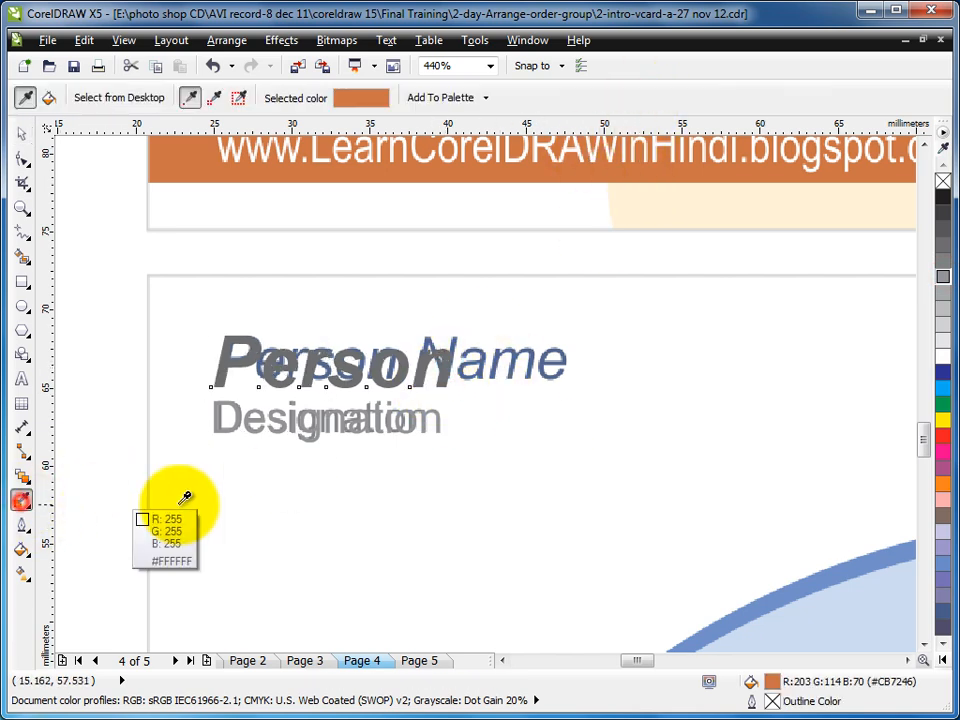
{"action": "left_click", "coordinate": [533, 362]}
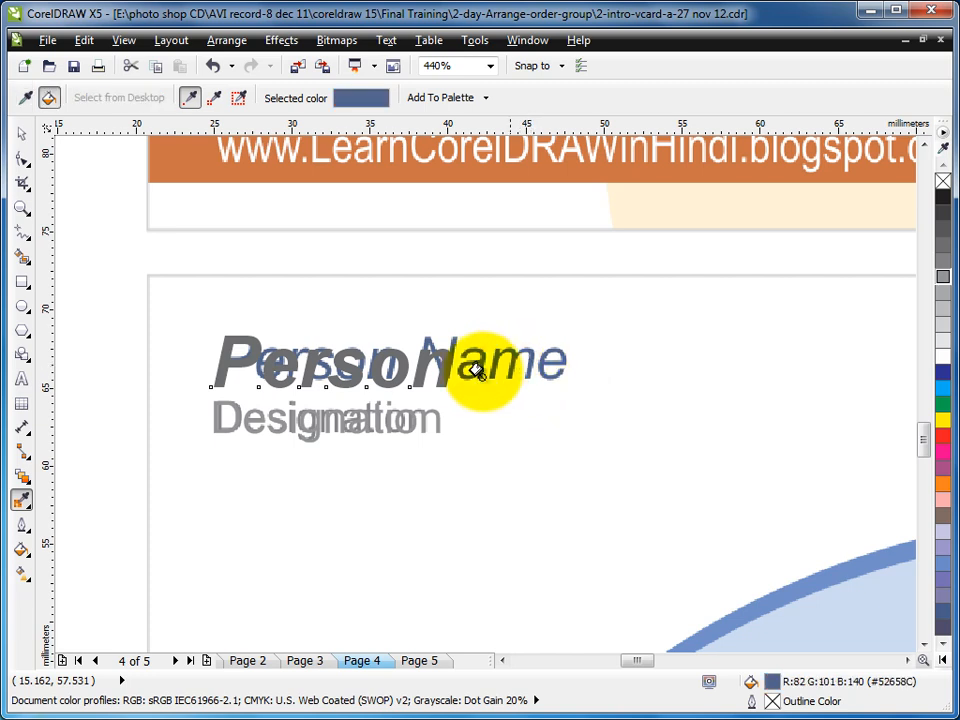
{"action": "left_click", "coordinate": [437, 371]}
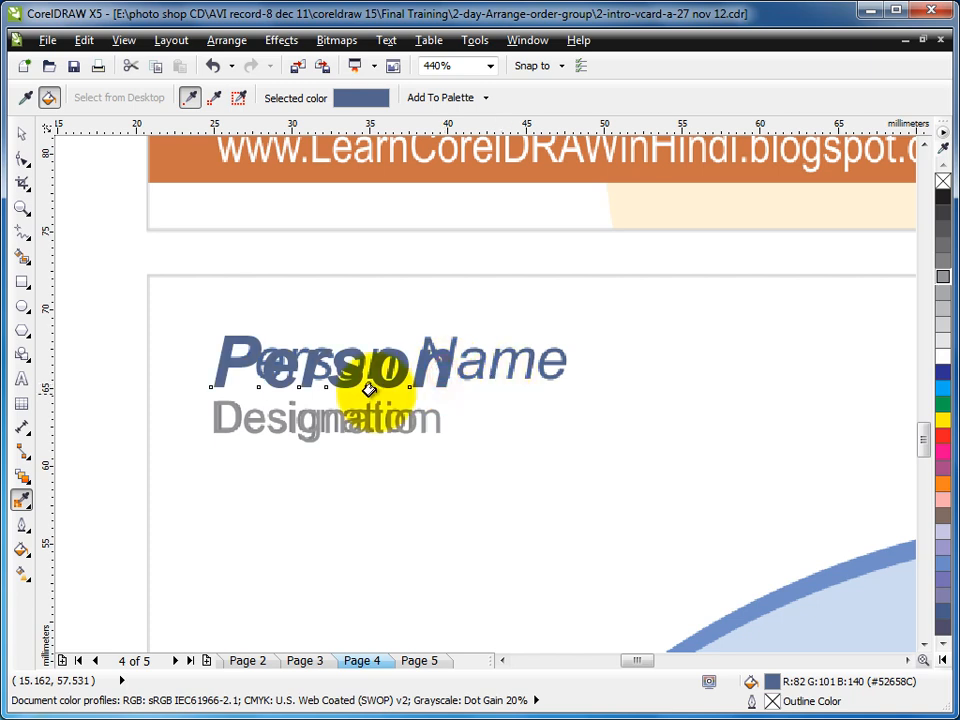
{"action": "left_click", "coordinate": [19, 138]}
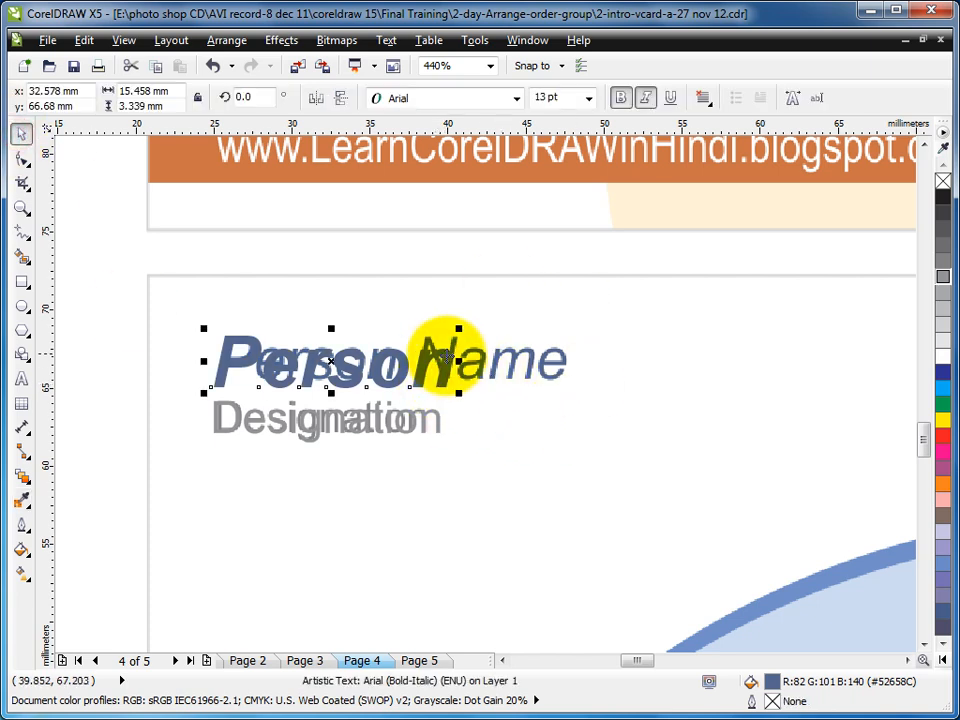
{"action": "left_click", "coordinate": [622, 99]}
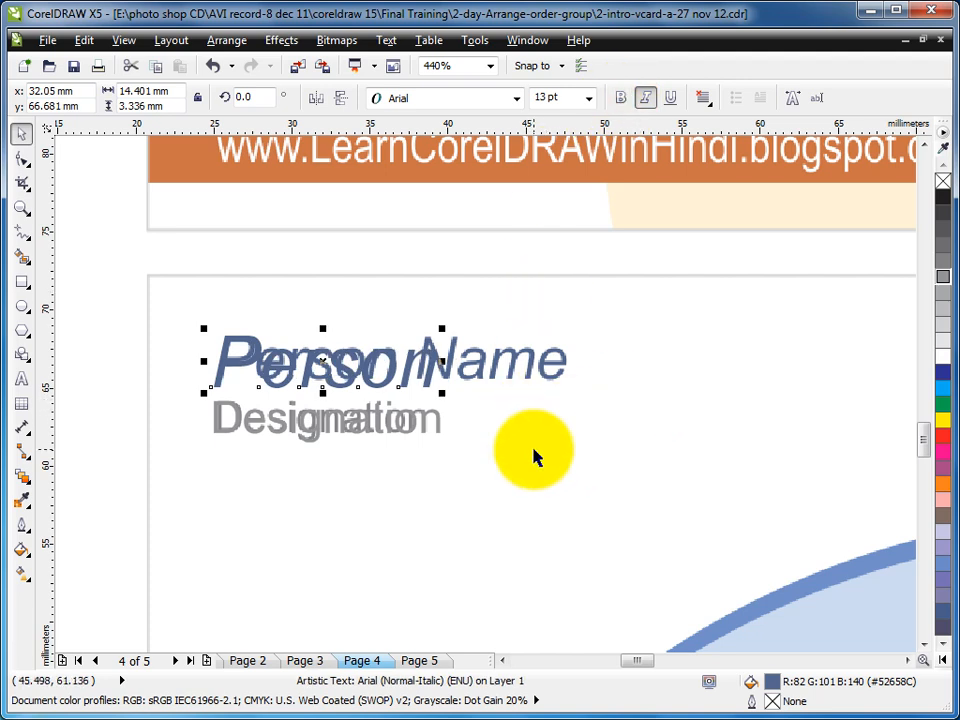
Convert the "Person" text's blue fill to the CMYK colour C81 M65 Y25 K7.
{"action": "scroll", "coordinate": [533, 457], "scroll_direction": "down", "scroll_amount": 4}
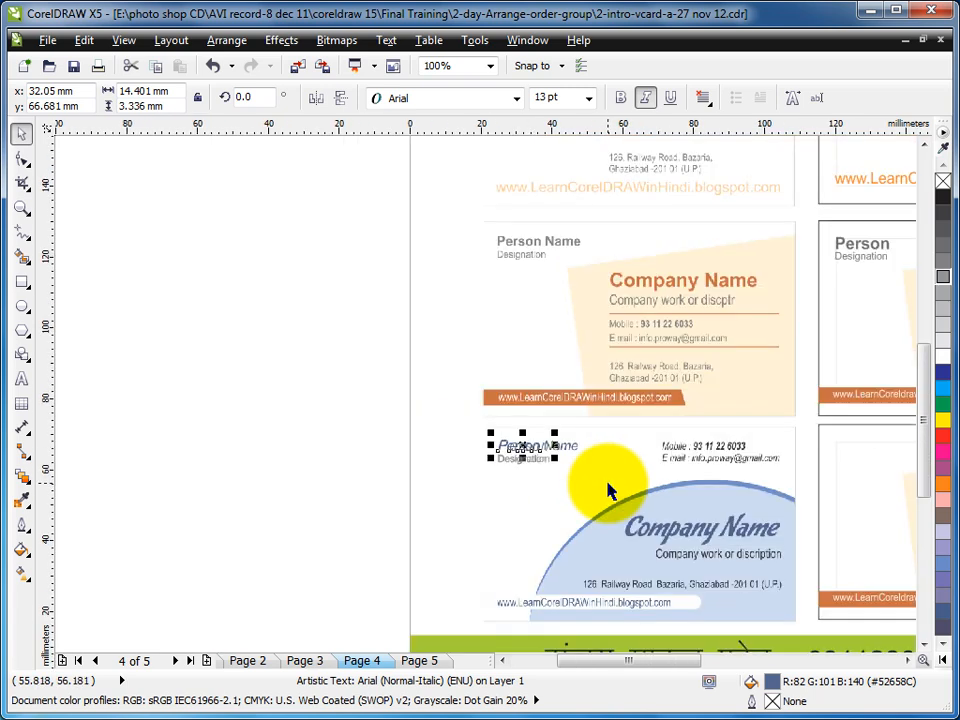
{"action": "scroll", "coordinate": [608, 483], "scroll_direction": "down", "scroll_amount": 1}
{"action": "key", "text": "F2"}
{"action": "left_click_drag", "start_coordinate": [514, 433], "coordinate": [738, 561]}
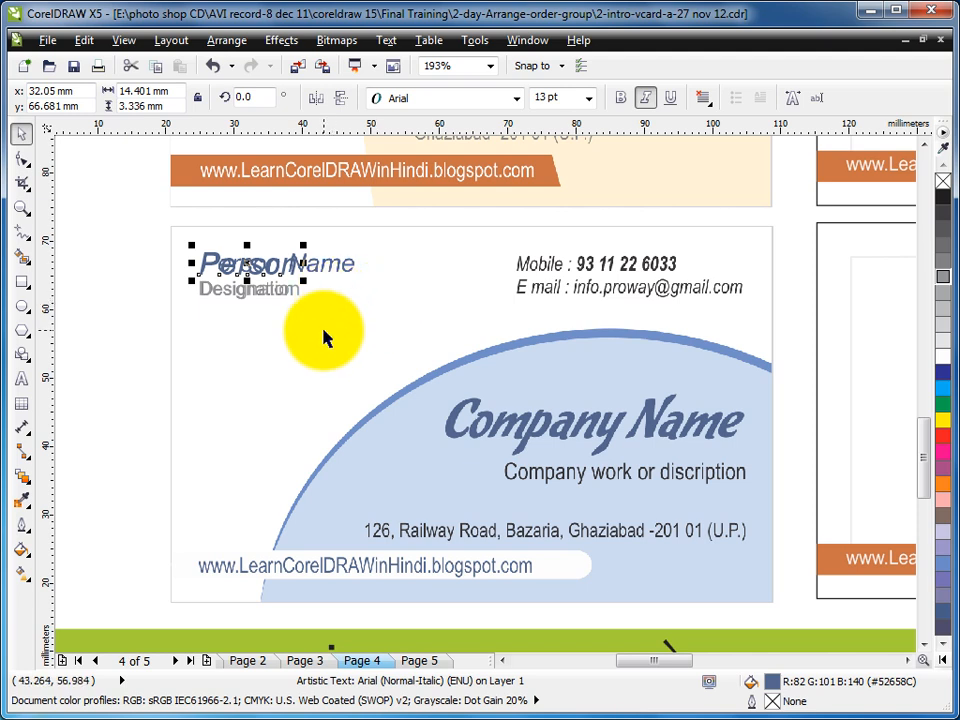
{"action": "double_click", "coordinate": [777, 683]}
{"action": "left_click", "coordinate": [463, 292]}
{"action": "left_click", "coordinate": [428, 318]}
{"action": "left_click", "coordinate": [556, 554]}
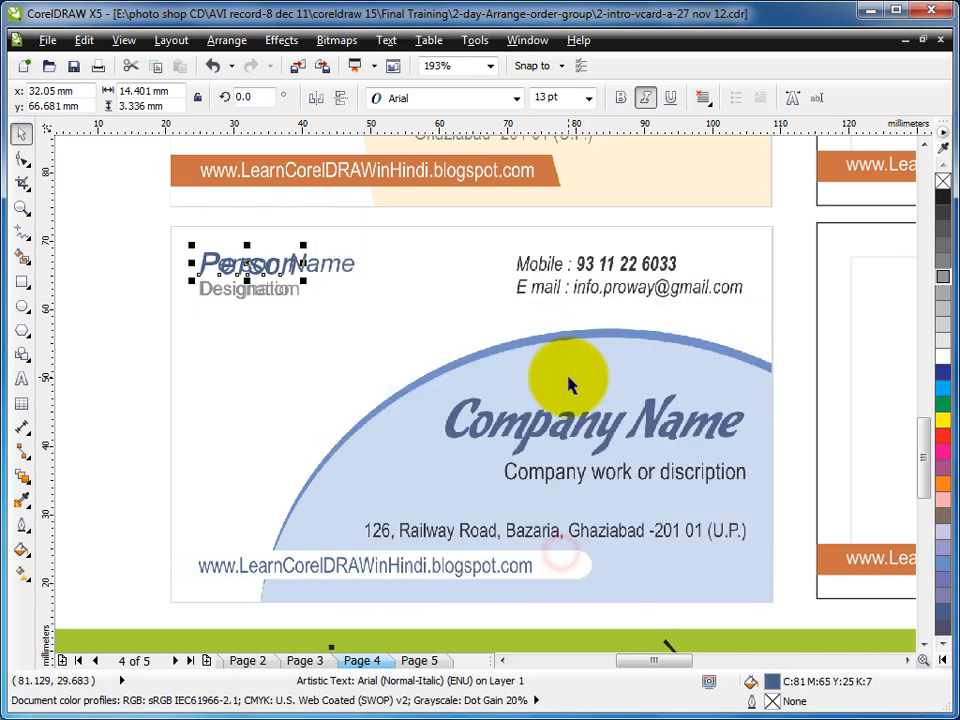
{"action": "left_click", "coordinate": [130, 224]}
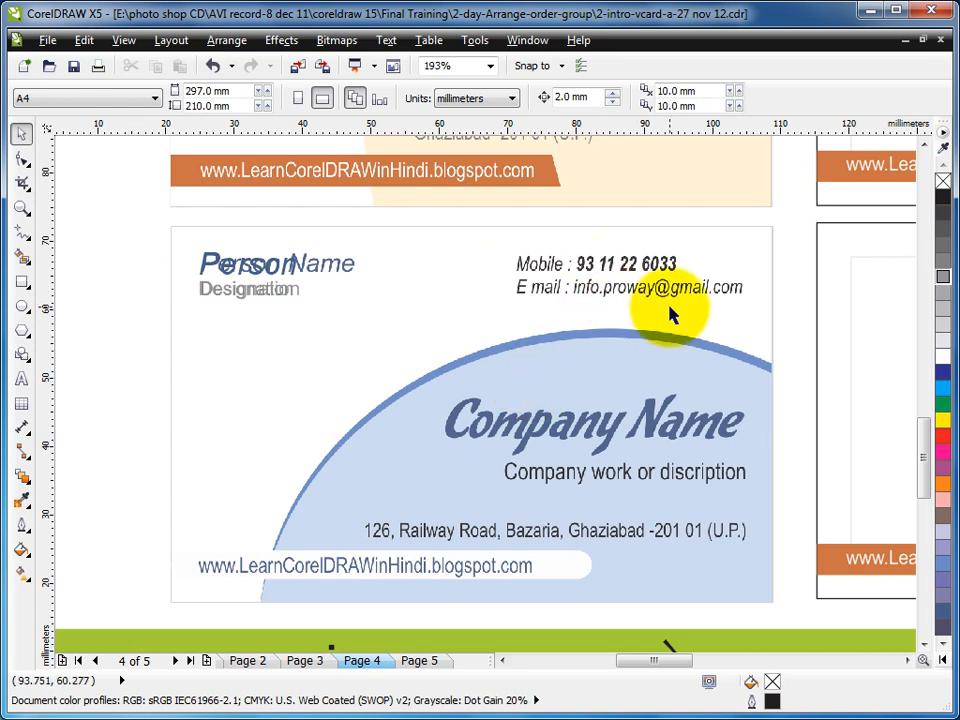
Move the mobile and e-mail lines from the duplicated card onto the blue reference's contact lines and fill both with 100% black.
{"action": "scroll", "coordinate": [725, 316], "scroll_direction": "down", "scroll_amount": 2}
{"action": "key", "text": "F2"}
{"action": "left_click_drag", "start_coordinate": [526, 262], "coordinate": [942, 452]}
{"action": "left_click", "coordinate": [780, 356]}
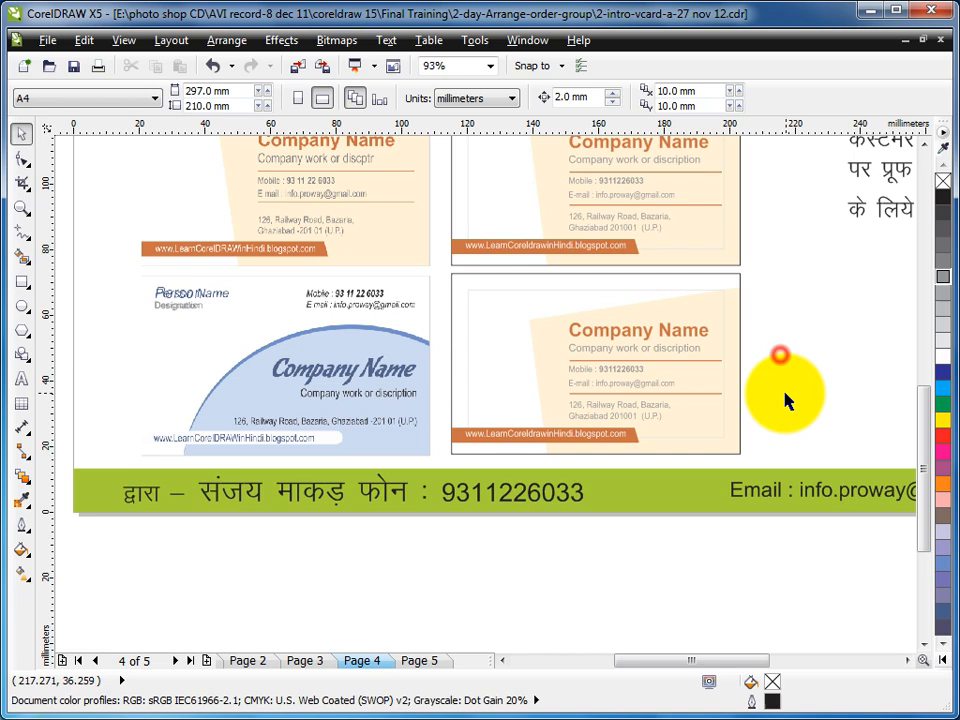
{"action": "left_click", "coordinate": [625, 375]}
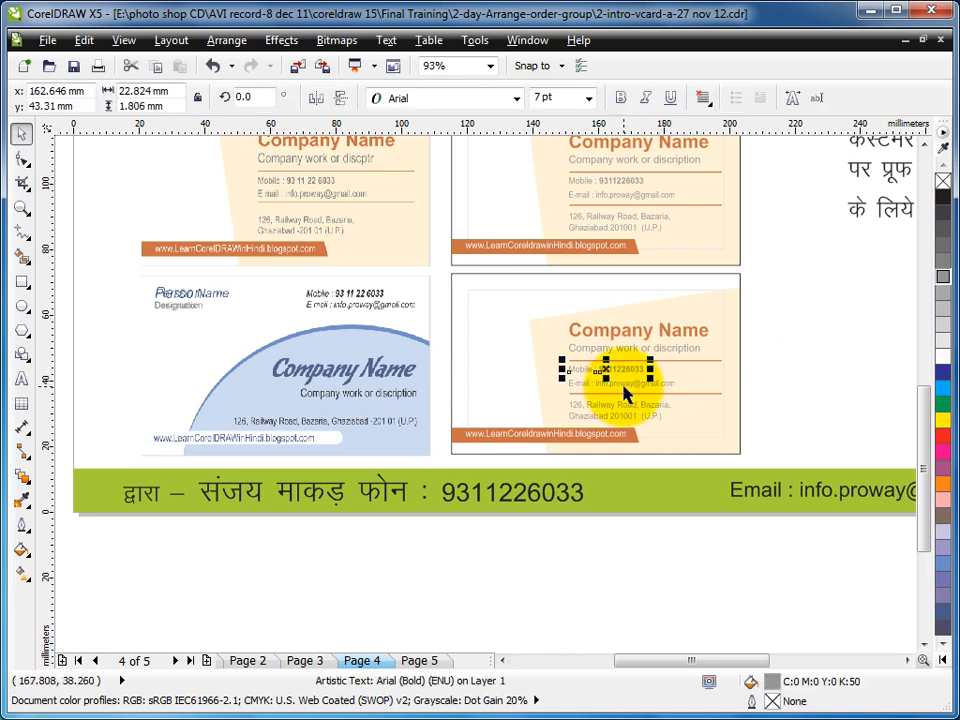
{"action": "left_click", "coordinate": [621, 383], "text": "shift"}
{"action": "left_click_drag", "start_coordinate": [621, 383], "coordinate": [360, 300]}
{"action": "key", "text": "z"}
{"action": "left_click_drag", "start_coordinate": [281, 274], "coordinate": [461, 368]}
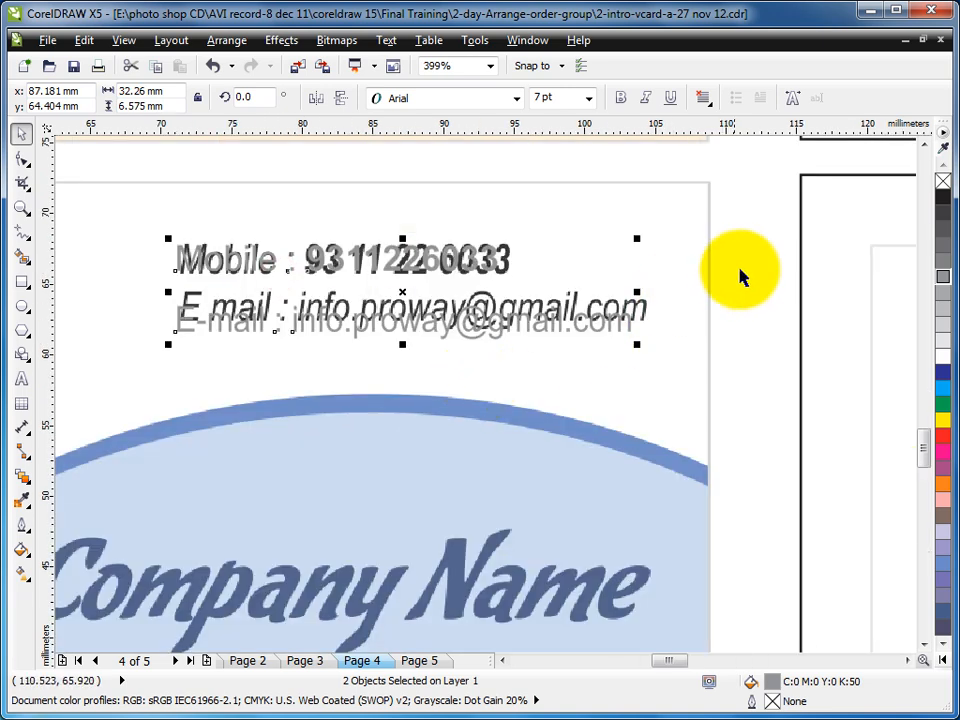
{"action": "left_click", "coordinate": [943, 197]}
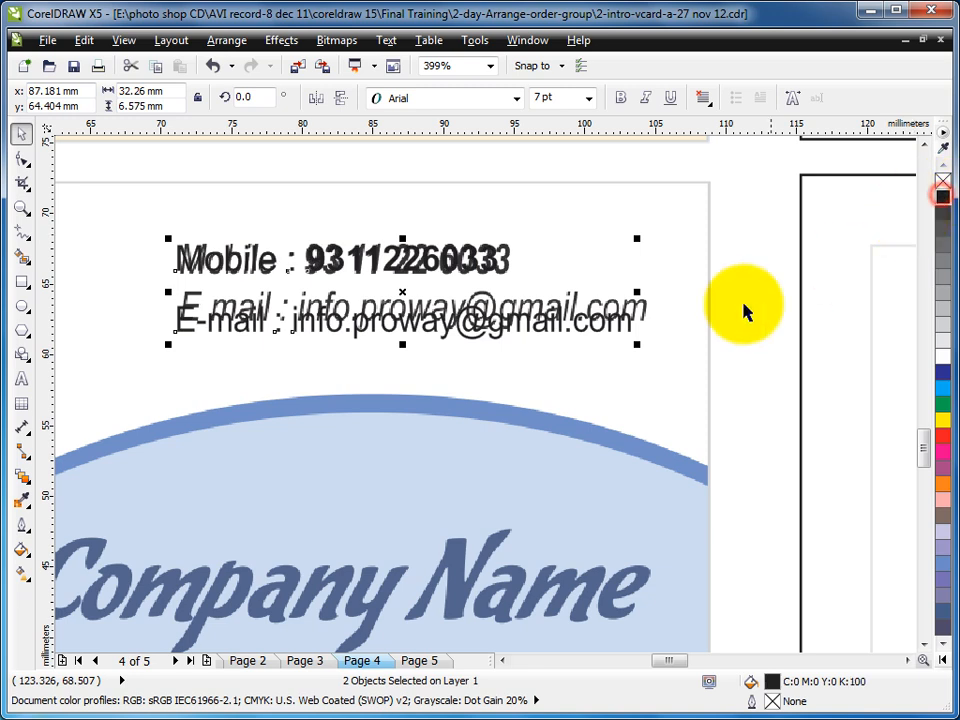
Raise the e-mail line to overlap its reference line, and set both the e-mail and mobile lines in italic.
{"action": "left_click", "coordinate": [762, 252]}
{"action": "left_click_drag", "start_coordinate": [322, 335], "coordinate": [335, 312]}
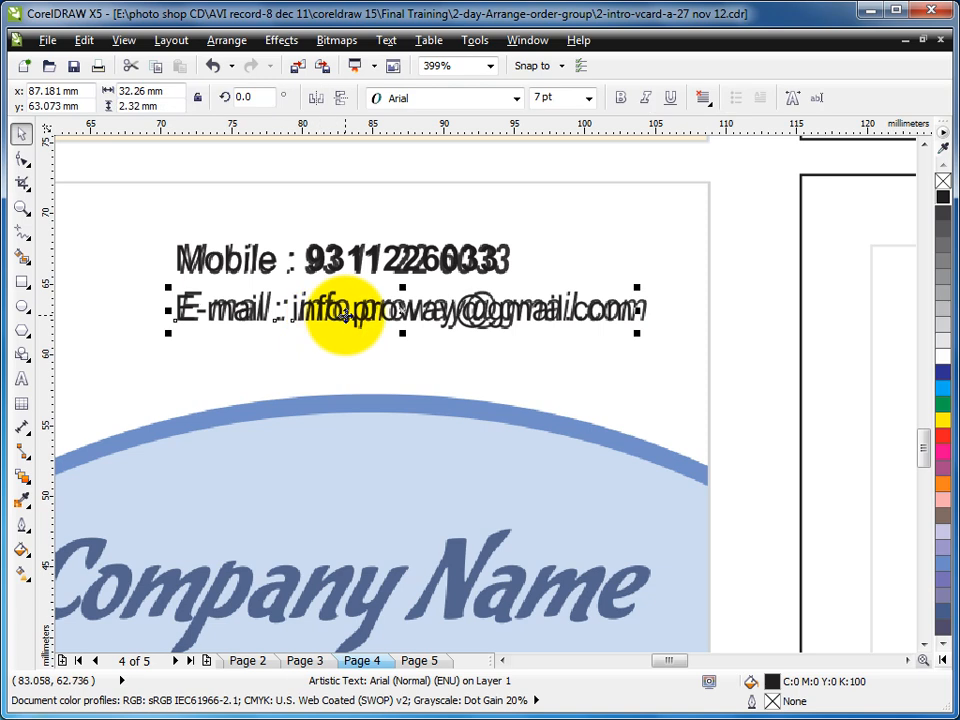
{"action": "left_click", "coordinate": [648, 104]}
{"action": "left_click", "coordinate": [265, 264]}
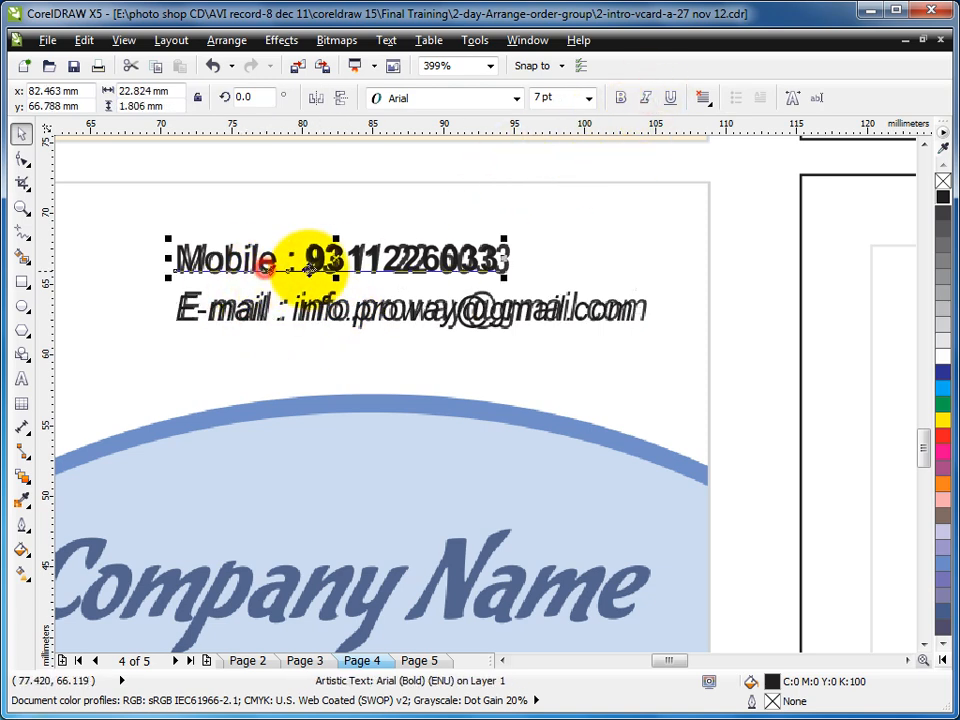
{"action": "left_click_drag", "start_coordinate": [322, 263], "coordinate": [322, 199]}
{"action": "key", "text": "ctrl+z"}
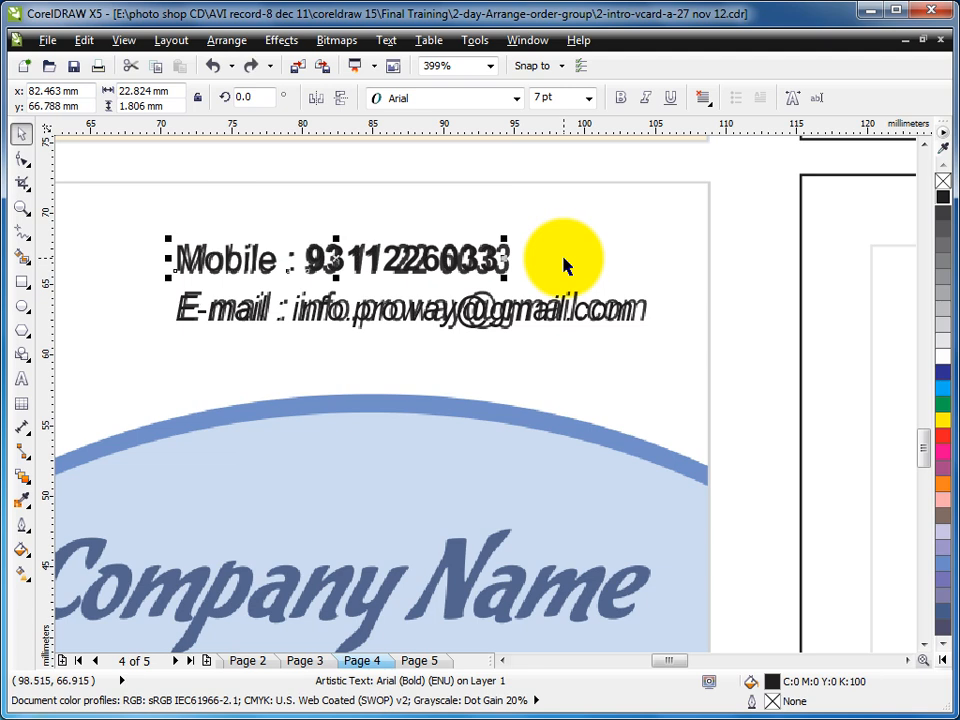
{"action": "left_click", "coordinate": [645, 98]}
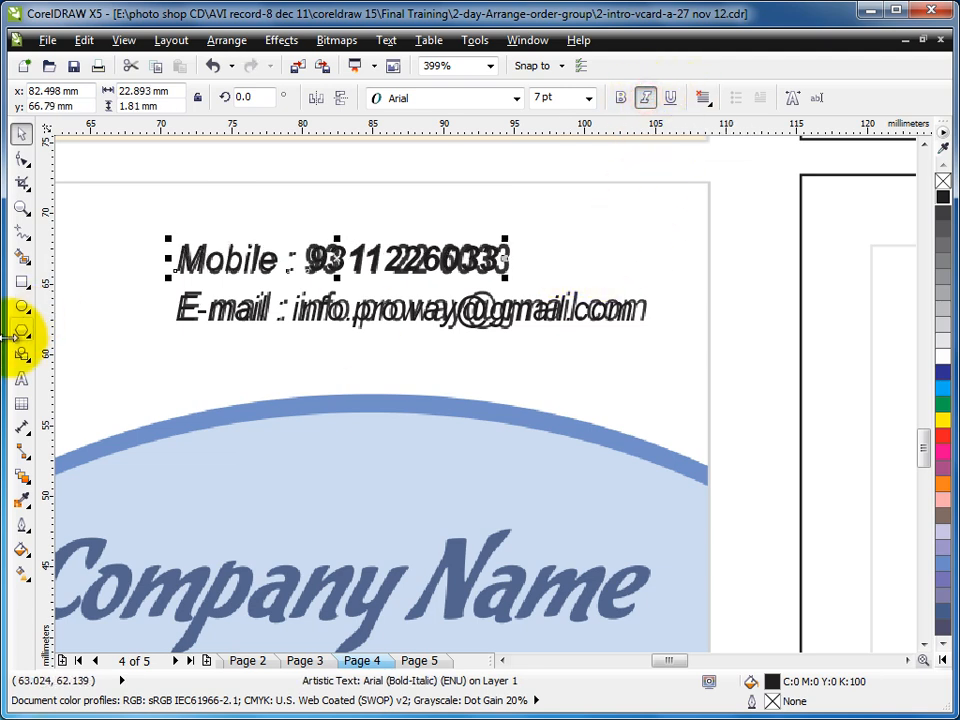
Insert spaces into the mobile number so its digits are grouped in pairs.
{"action": "left_click", "coordinate": [21, 379]}
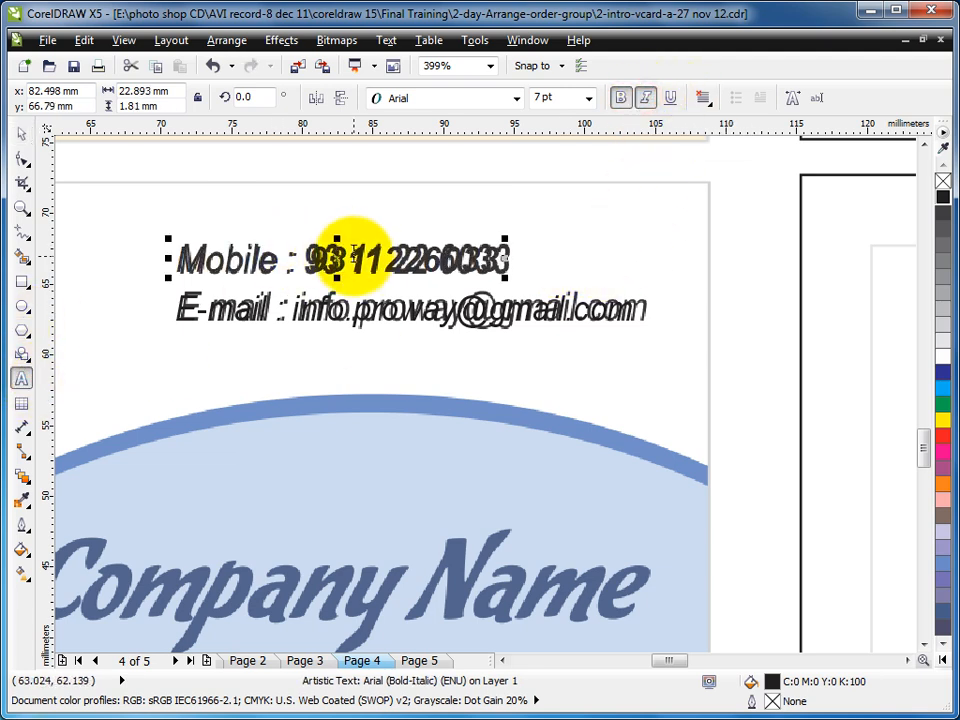
{"action": "left_click", "coordinate": [401, 279]}
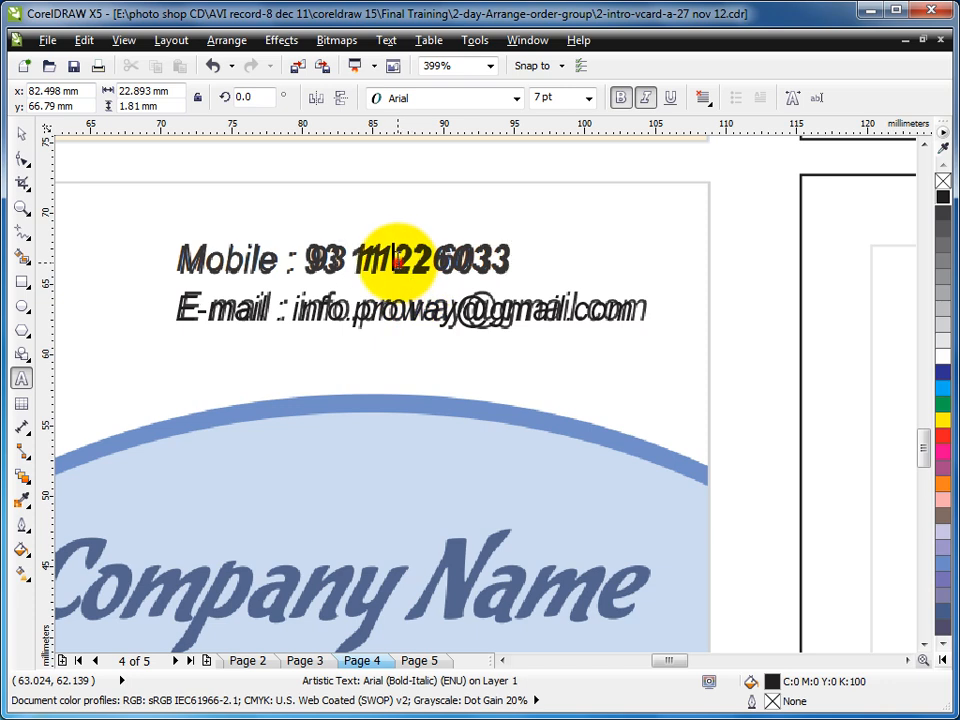
{"action": "left_click", "coordinate": [398, 262]}
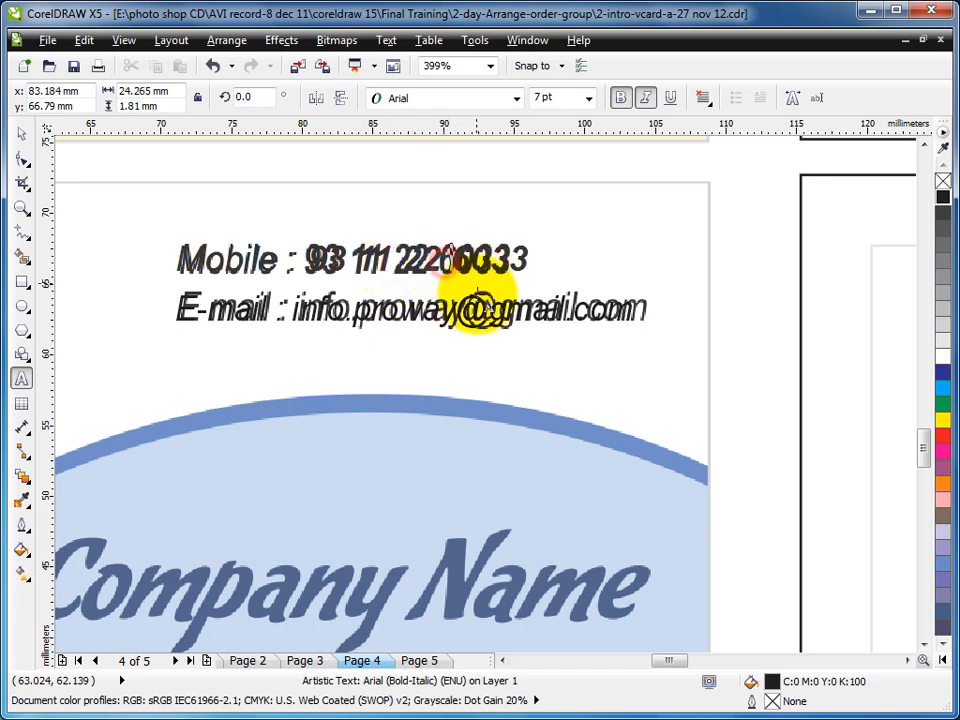
{"action": "left_click", "coordinate": [488, 259]}
{"action": "left_click", "coordinate": [22, 133]}
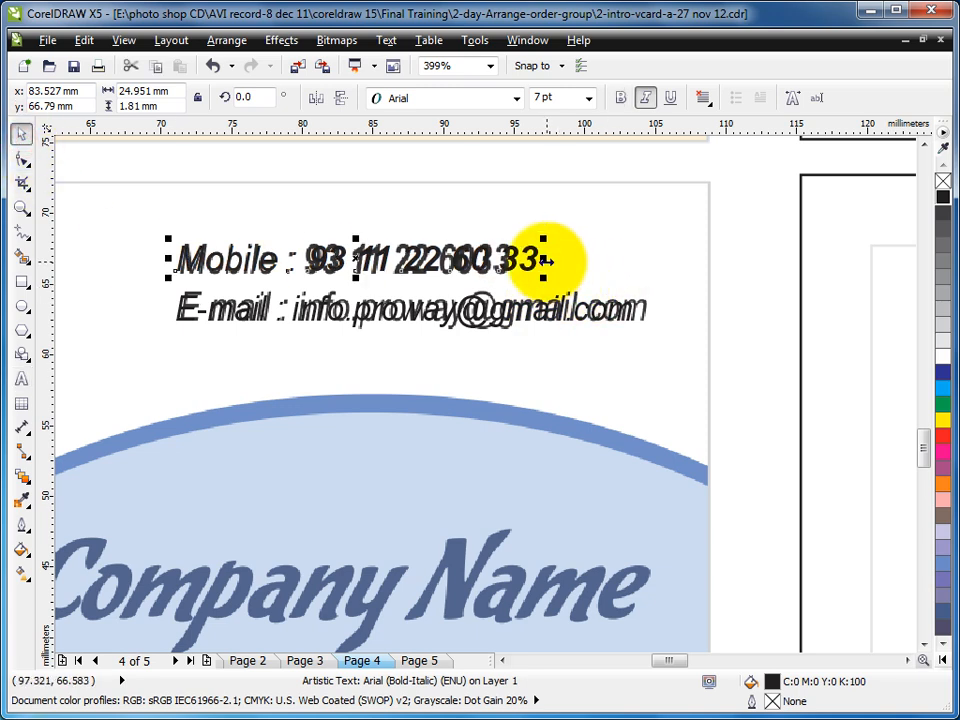
Scale the mobile line down to 6.879 pt and widen the e-mail line to 102.5% to match the reference lengths.
{"action": "left_click_drag", "start_coordinate": [546, 262], "coordinate": [520, 263]}
{"action": "left_click_drag", "start_coordinate": [344, 281], "coordinate": [346, 276]}
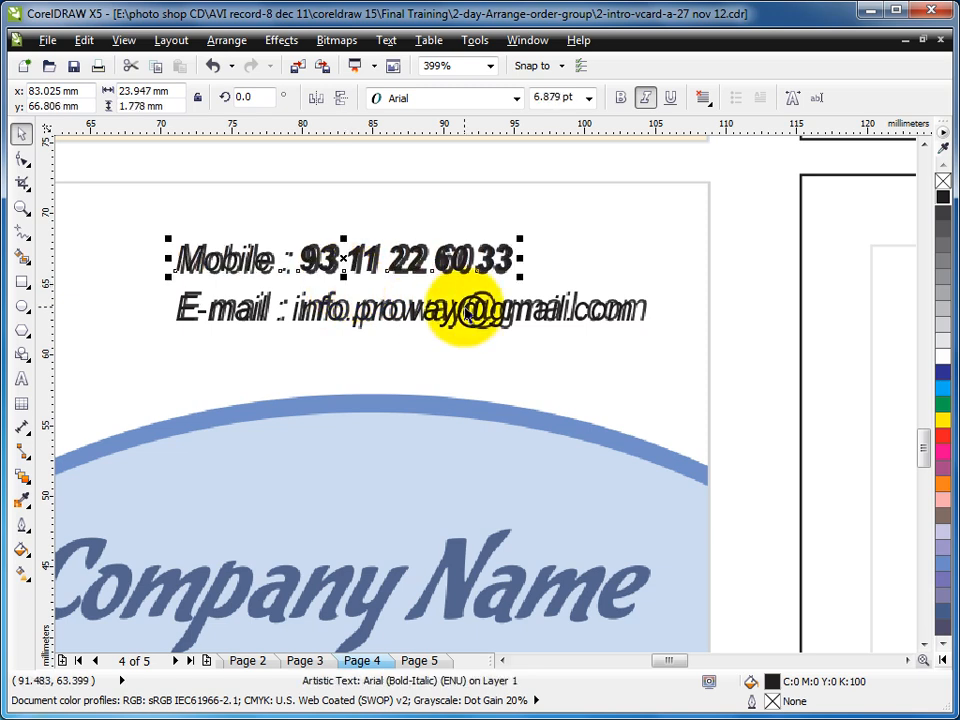
{"action": "left_click", "coordinate": [627, 307]}
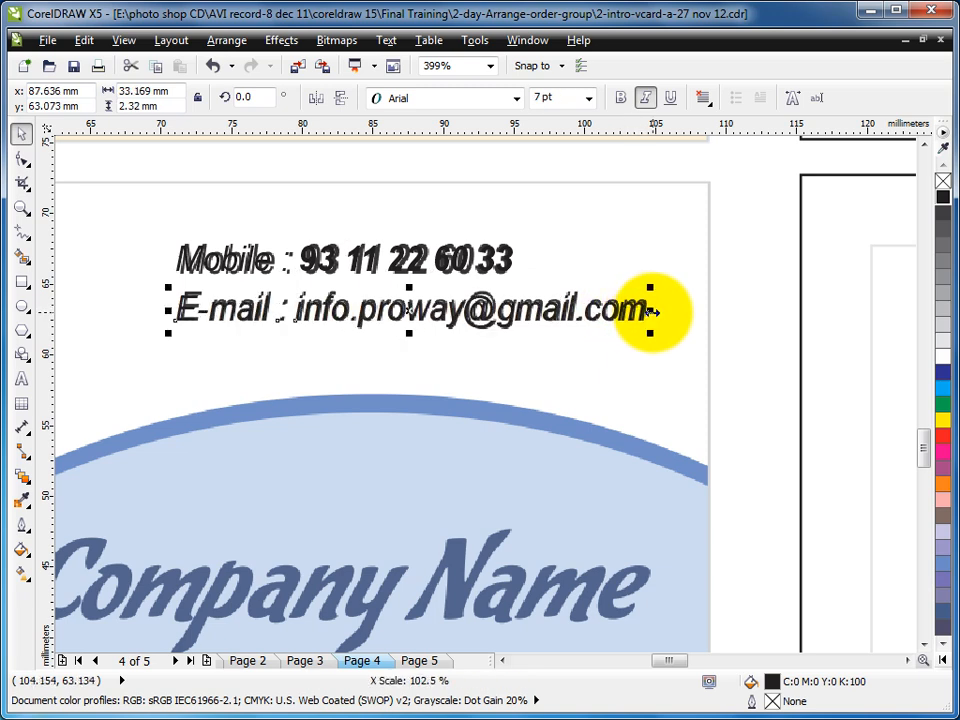
{"action": "scroll", "coordinate": [638, 343], "scroll_direction": "down", "scroll_amount": 2}
{"action": "scroll", "coordinate": [638, 343], "scroll_direction": "down", "scroll_amount": 2}
{"action": "left_click_drag", "start_coordinate": [296, 272], "coordinate": [850, 570]}
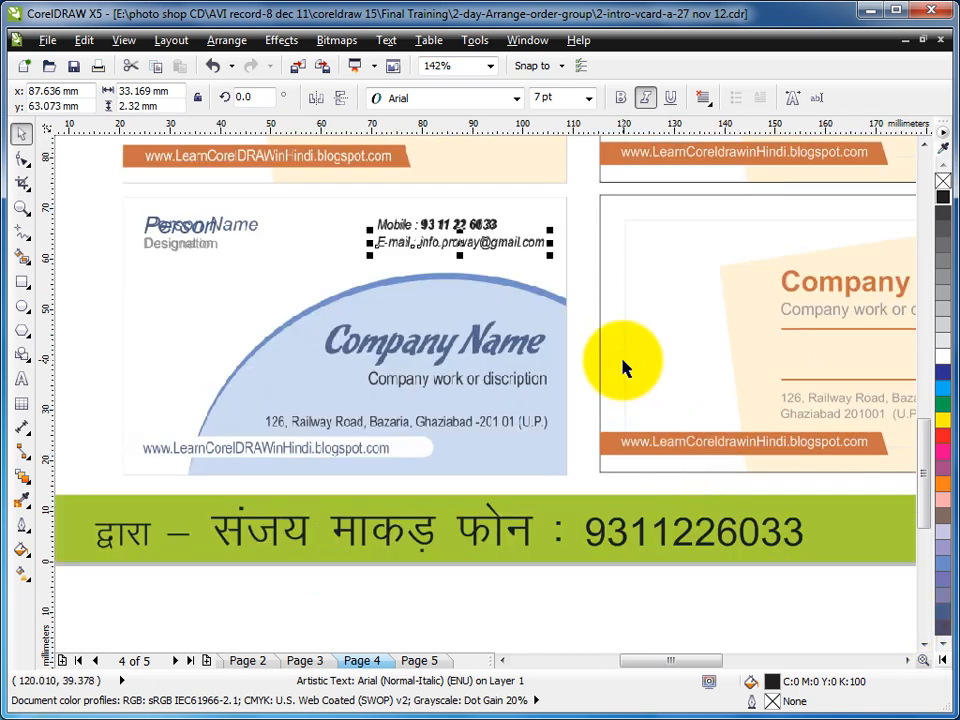
{"action": "left_click", "coordinate": [22, 308]}
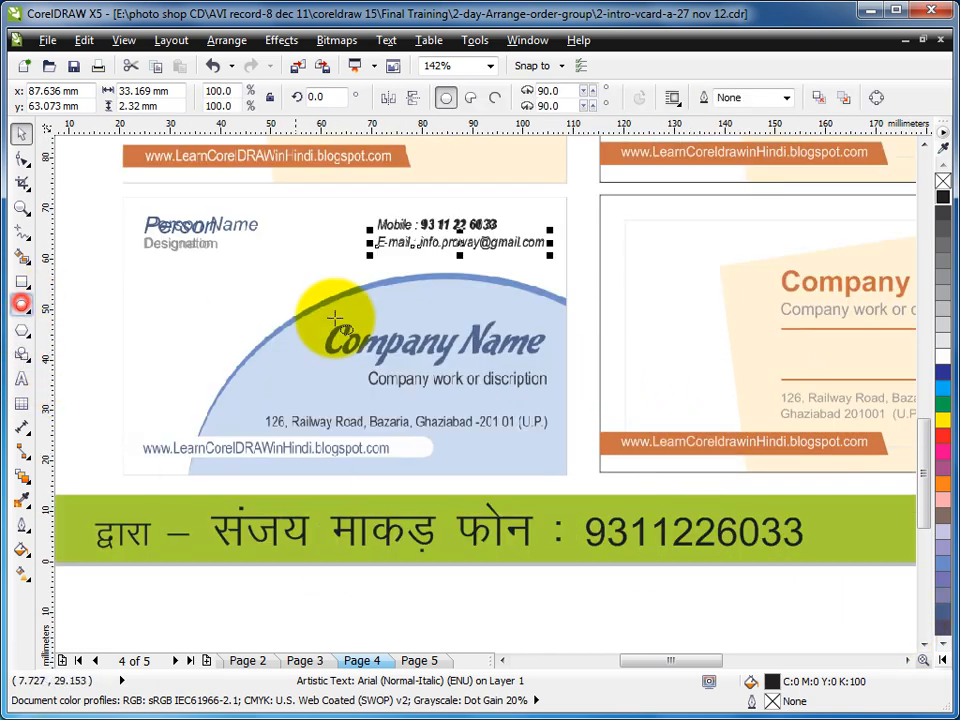
{"action": "left_click", "coordinate": [22, 134]}
Move the company text, divider lines, address and web banner out of the duplicated card to the empty area below the page.
{"action": "scroll", "coordinate": [525, 268], "scroll_direction": "down", "scroll_amount": 2}
{"action": "key", "text": "F2"}
{"action": "left_click_drag", "start_coordinate": [222, 198], "coordinate": [876, 487]}
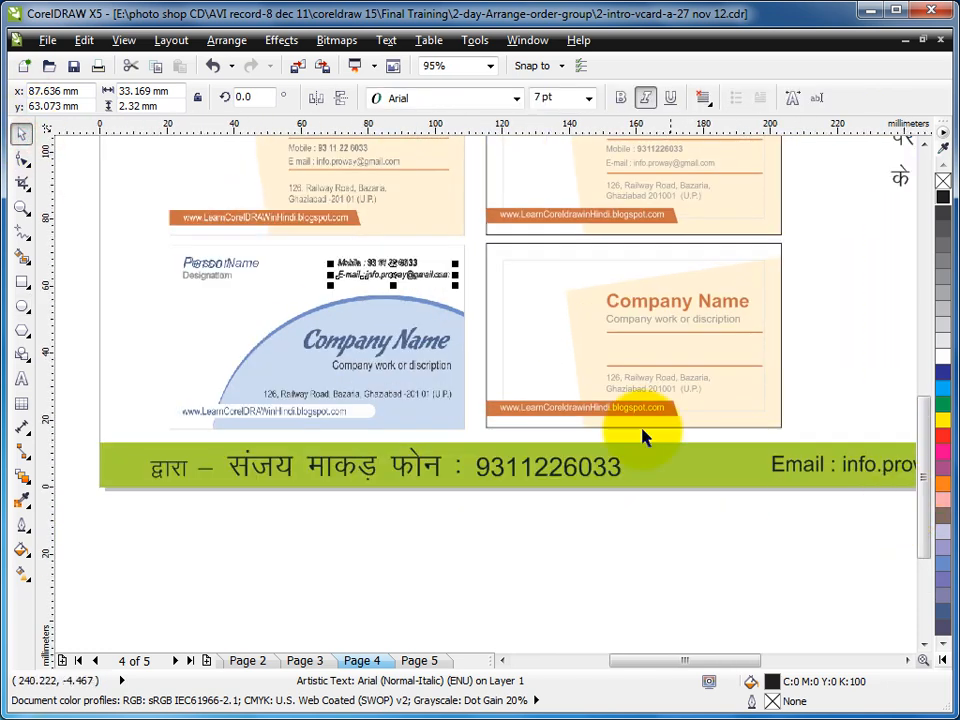
{"action": "left_click_drag", "start_coordinate": [818, 282], "coordinate": [486, 410]}
{"action": "left_click_drag", "start_coordinate": [643, 322], "coordinate": [442, 526]}
{"action": "left_click", "coordinate": [799, 302]}
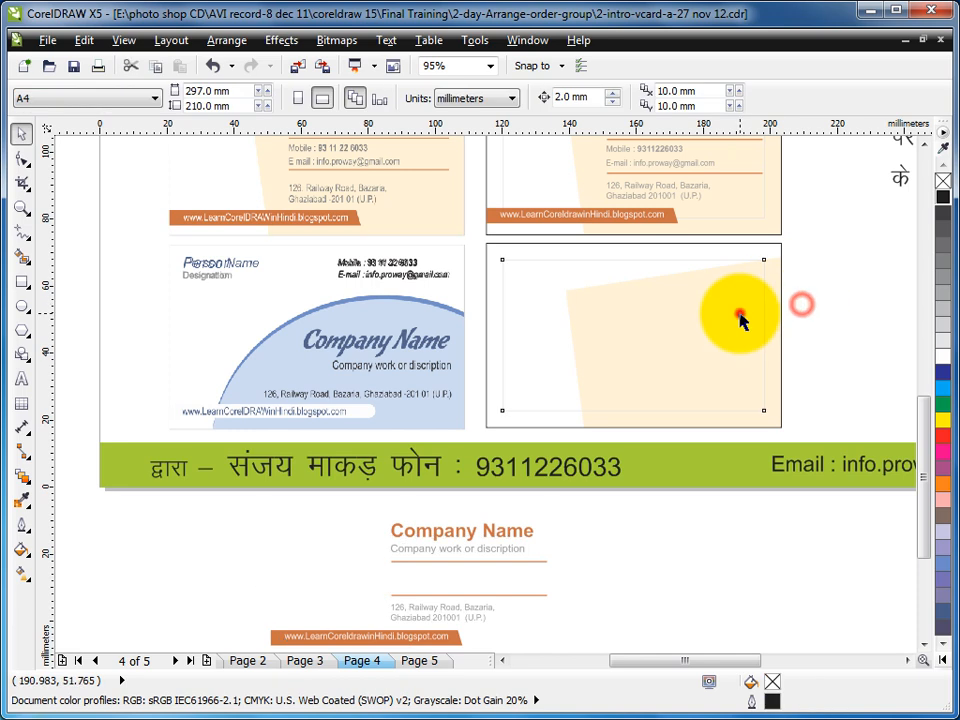
Open the duplicated card rectangle's PowerClip contents and delete the cream background shape inside.
{"action": "left_click", "coordinate": [740, 312]}
{"action": "left_click", "coordinate": [770, 287]}
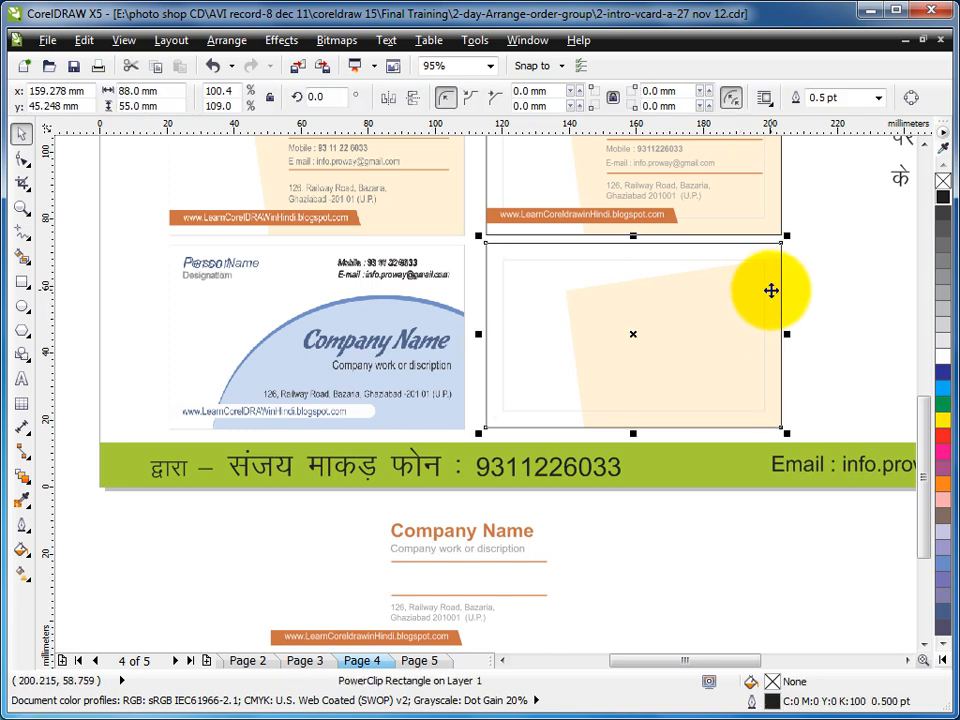
{"action": "left_click", "coordinate": [772, 289], "text": "ctrl"}
{"action": "left_click", "coordinate": [778, 308]}
{"action": "key", "text": "Delete"}
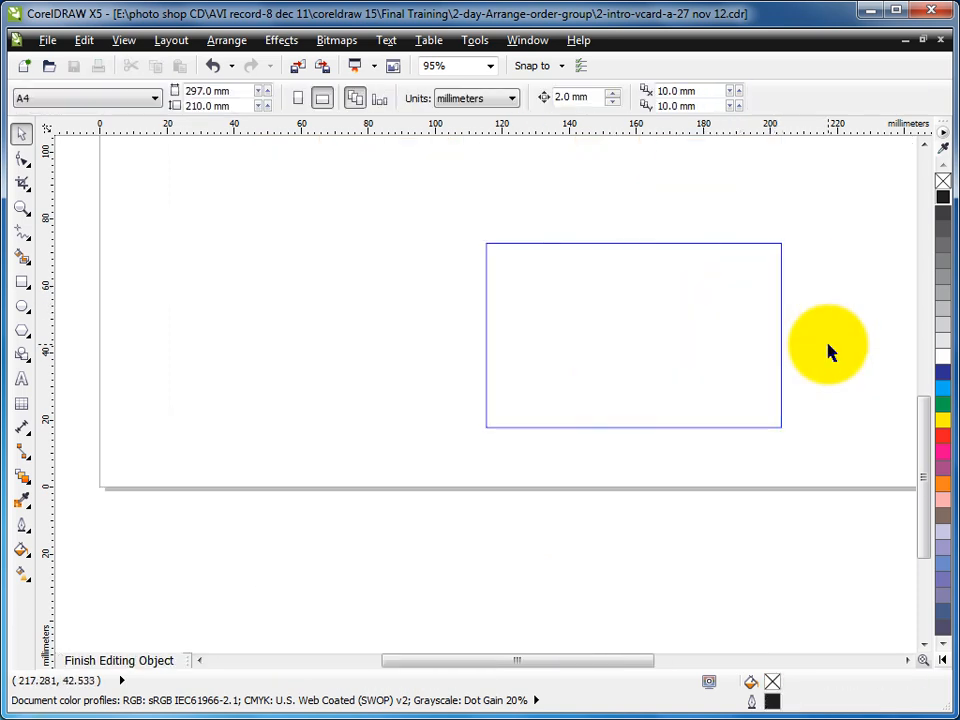
Finish editing the PowerClip contents and move the name, designation, mobile and e-mail text straight across onto the blank card.
{"action": "left_click", "coordinate": [828, 347], "text": "ctrl"}
{"action": "left_click", "coordinate": [836, 334]}
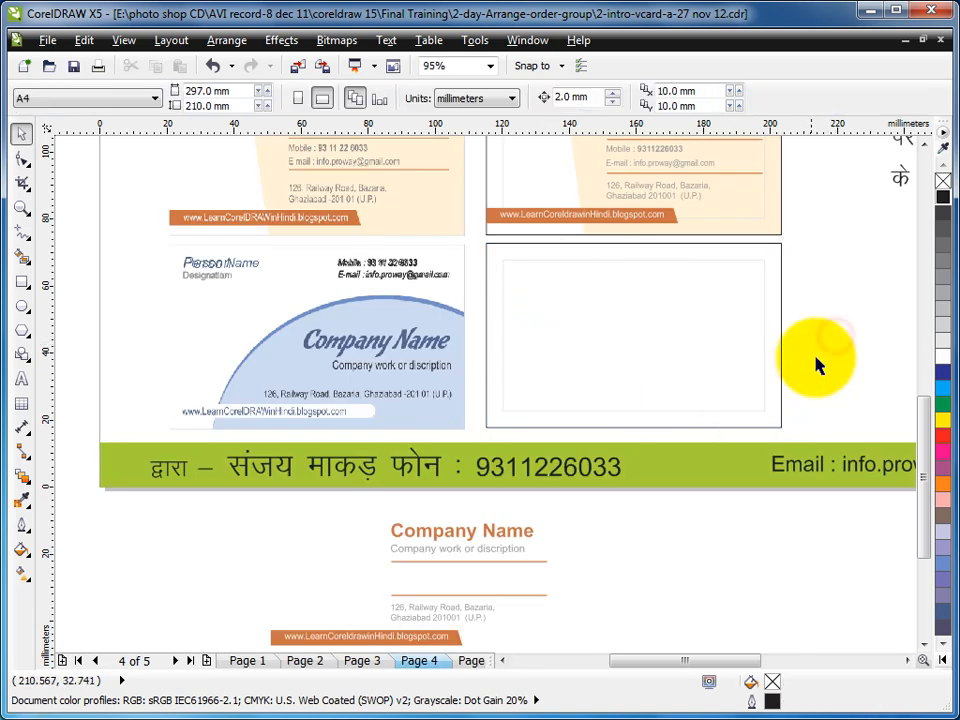
{"action": "left_click_drag", "start_coordinate": [134, 247], "coordinate": [467, 300]}
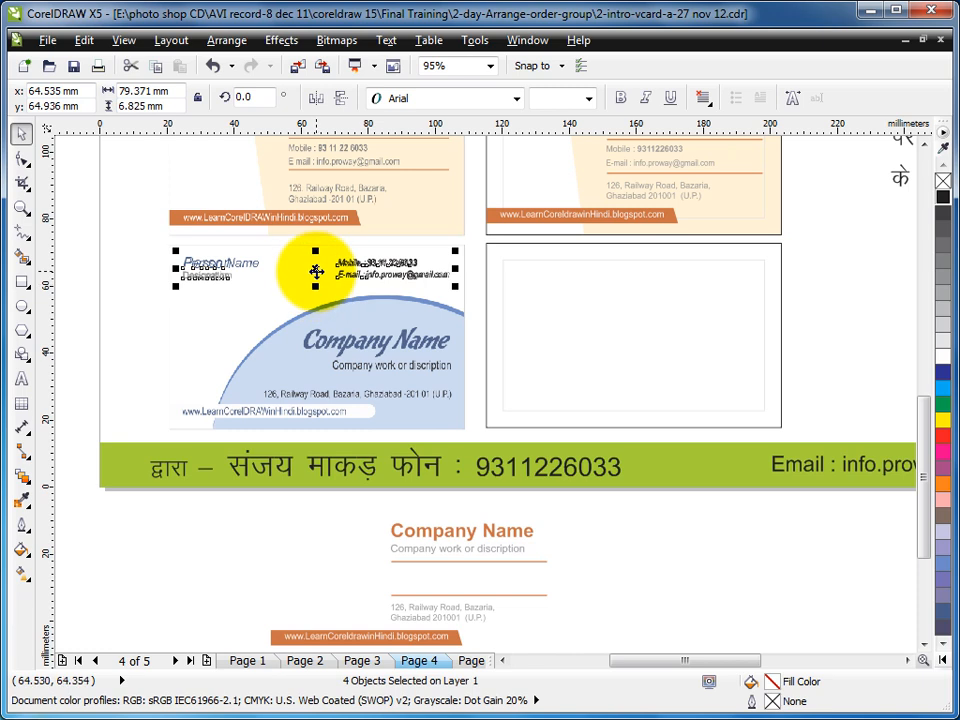
{"action": "left_click_drag", "start_coordinate": [316, 271], "coordinate": [636, 295]}
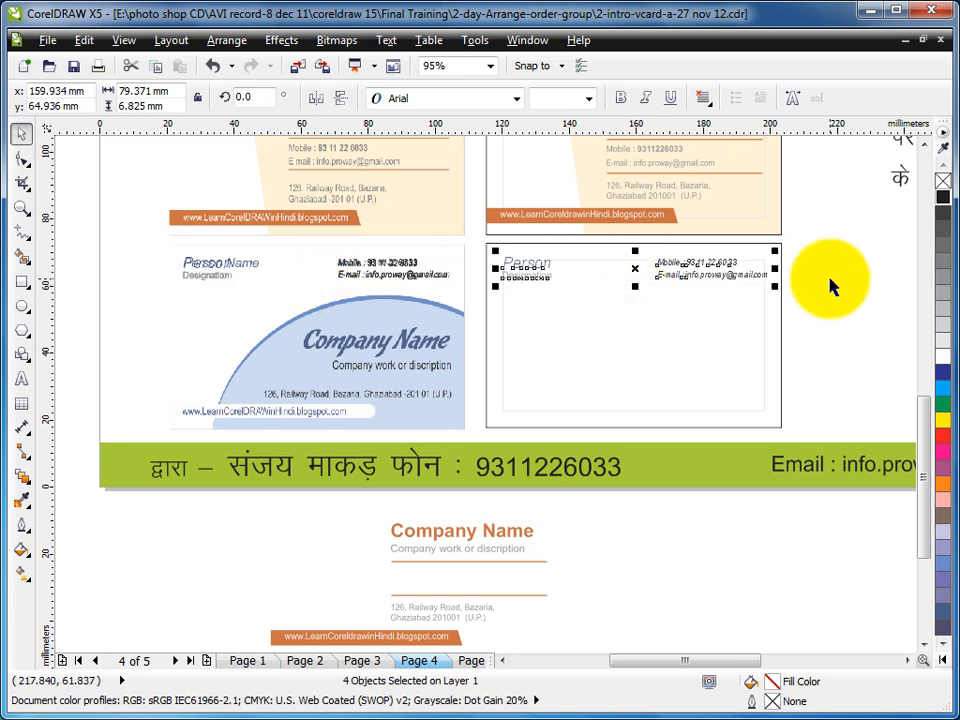
{"action": "left_click", "coordinate": [829, 280]}
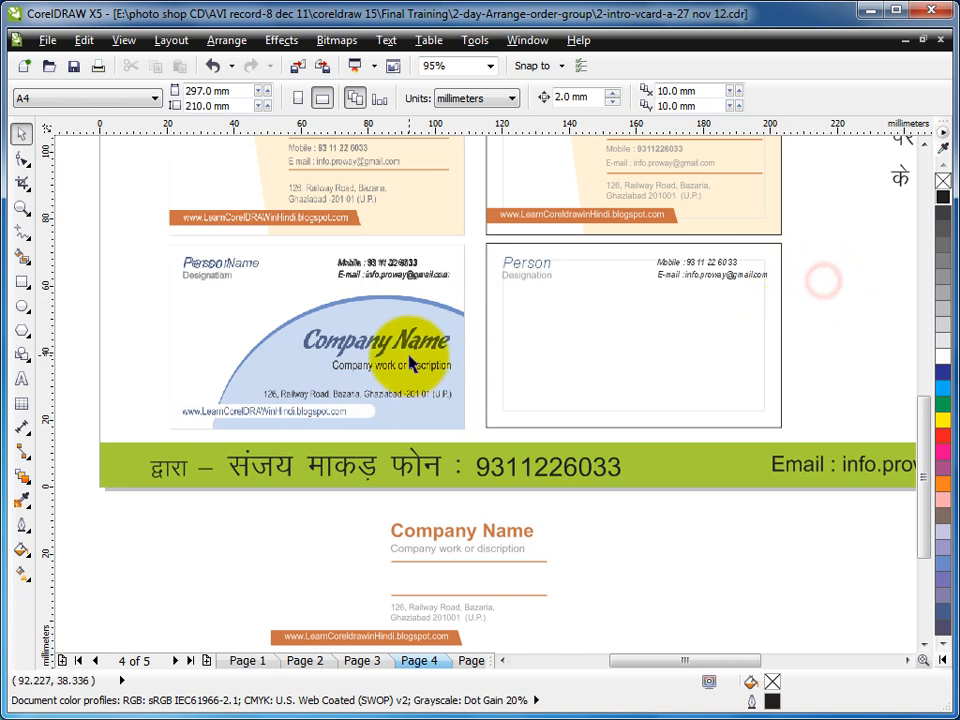
Draw an ellipse about 101 by 80 mm over the blue reference card, fitting its upper curve to the arc's outer edge.
{"action": "left_click", "coordinate": [22, 305]}
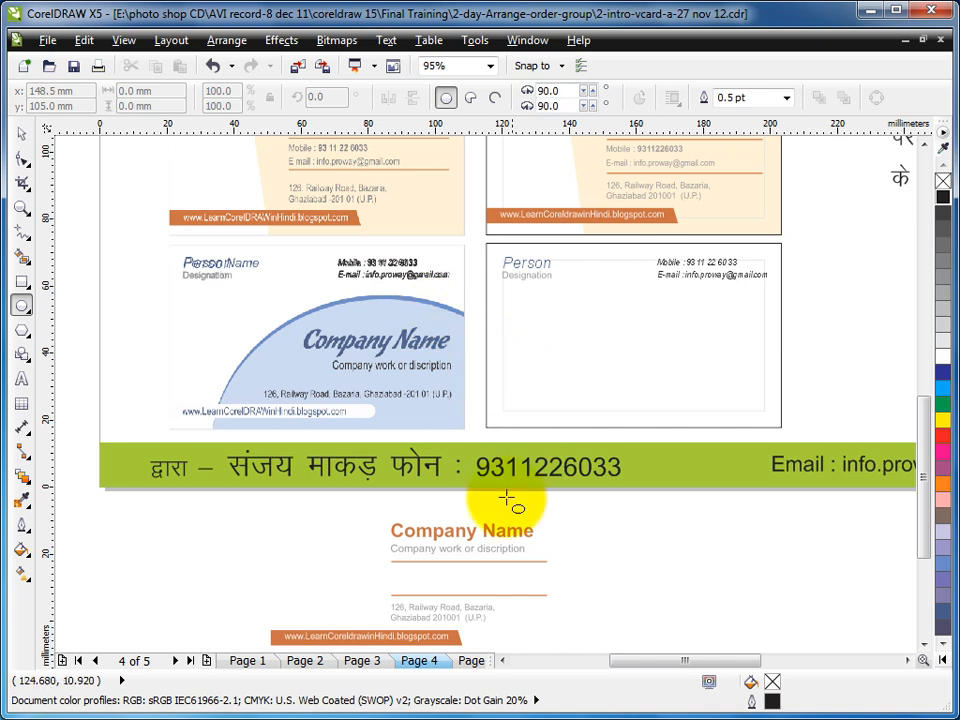
{"action": "left_click_drag", "start_coordinate": [193, 288], "coordinate": [545, 562]}
{"action": "left_click", "coordinate": [21, 133]}
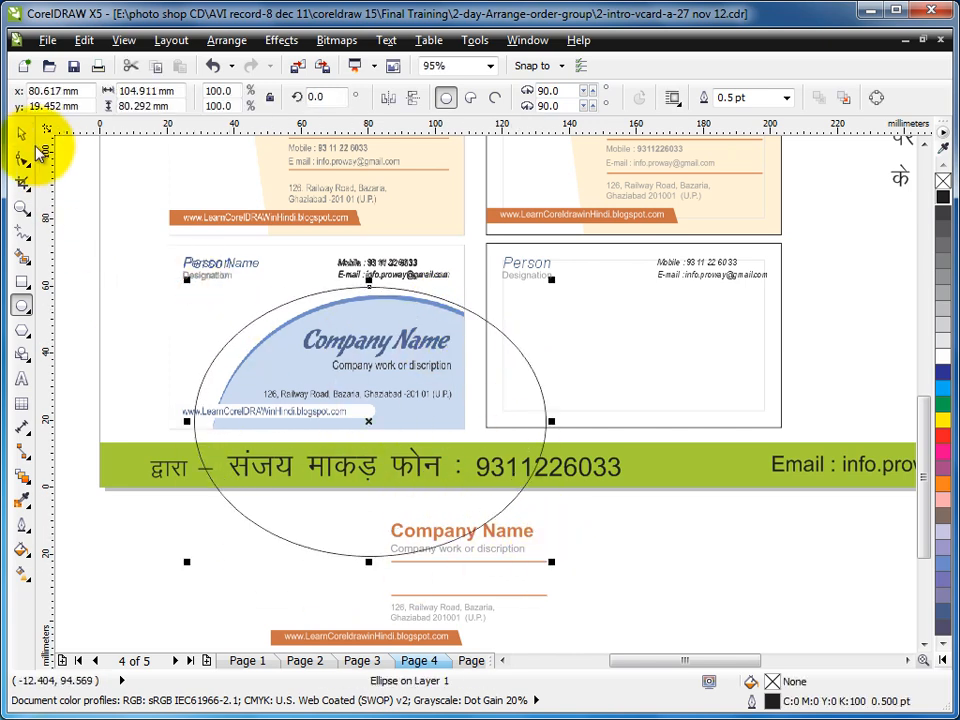
{"action": "left_click_drag", "start_coordinate": [188, 425], "coordinate": [208, 424]}
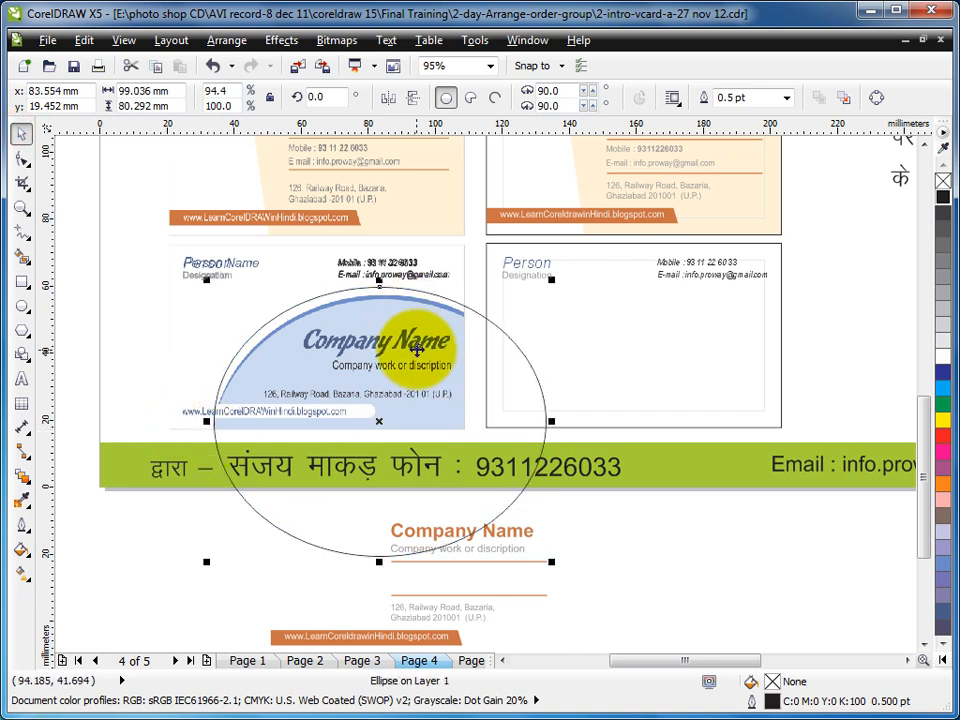
{"action": "left_click_drag", "start_coordinate": [385, 436], "coordinate": [391, 444]}
{"action": "left_click_drag", "start_coordinate": [211, 428], "coordinate": [203, 434]}
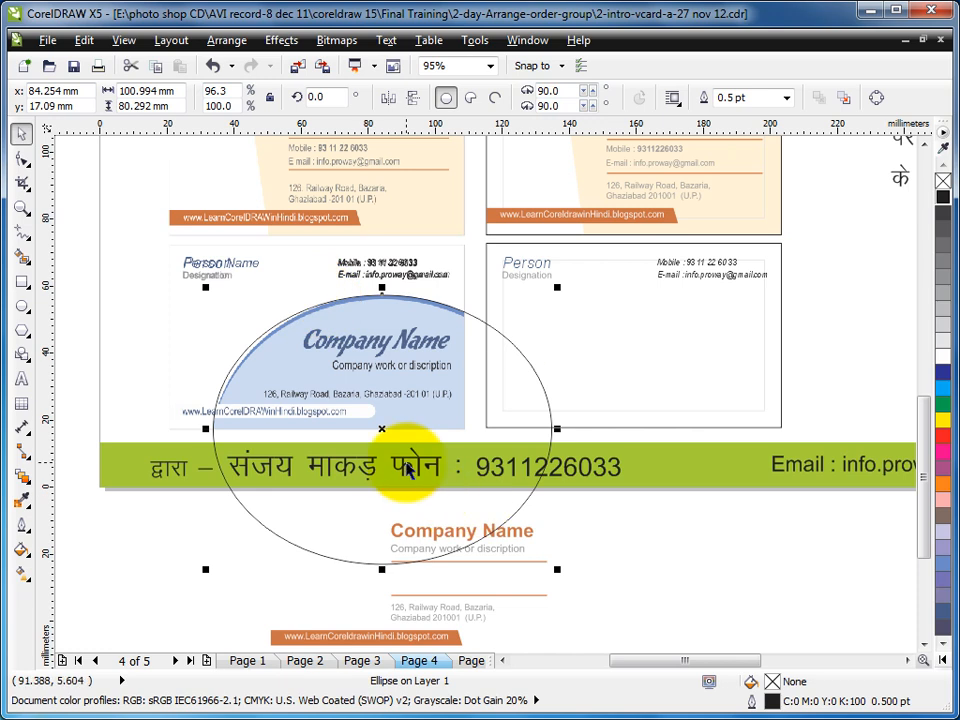
Place a copy of the ellipse about 1.6 mm lower so it follows the inner edge of the dark blue arc band.
{"action": "key", "text": "z"}
{"action": "left_click_drag", "start_coordinate": [144, 249], "coordinate": [540, 512]}
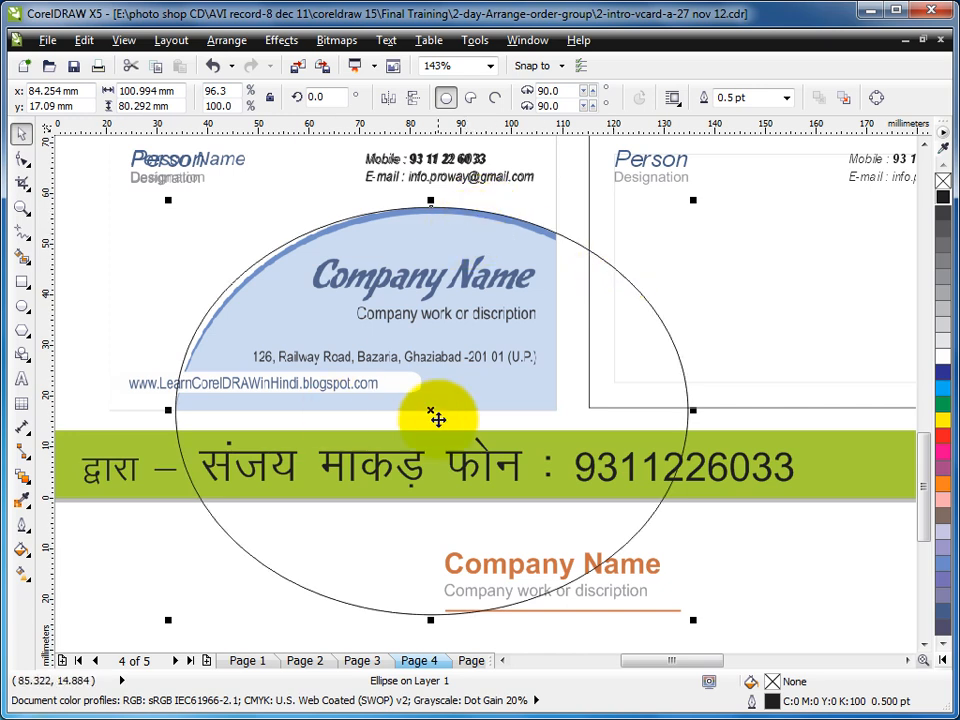
{"action": "left_click_drag", "start_coordinate": [431, 411], "coordinate": [436, 419]}
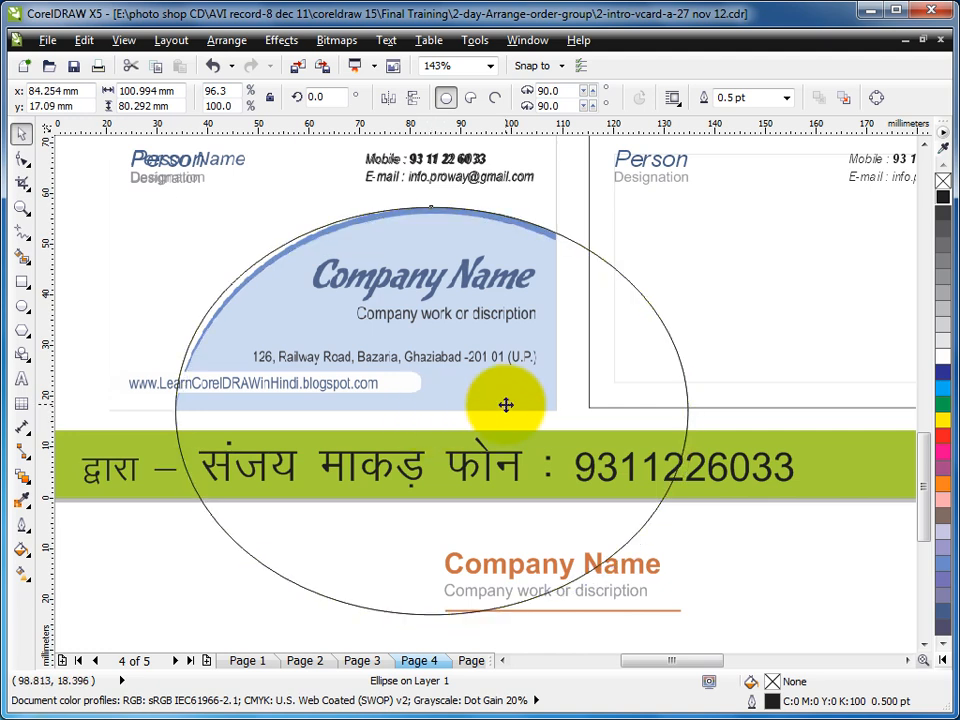
{"action": "key", "text": "F2"}
{"action": "left_click_drag", "start_coordinate": [166, 159], "coordinate": [575, 319]}
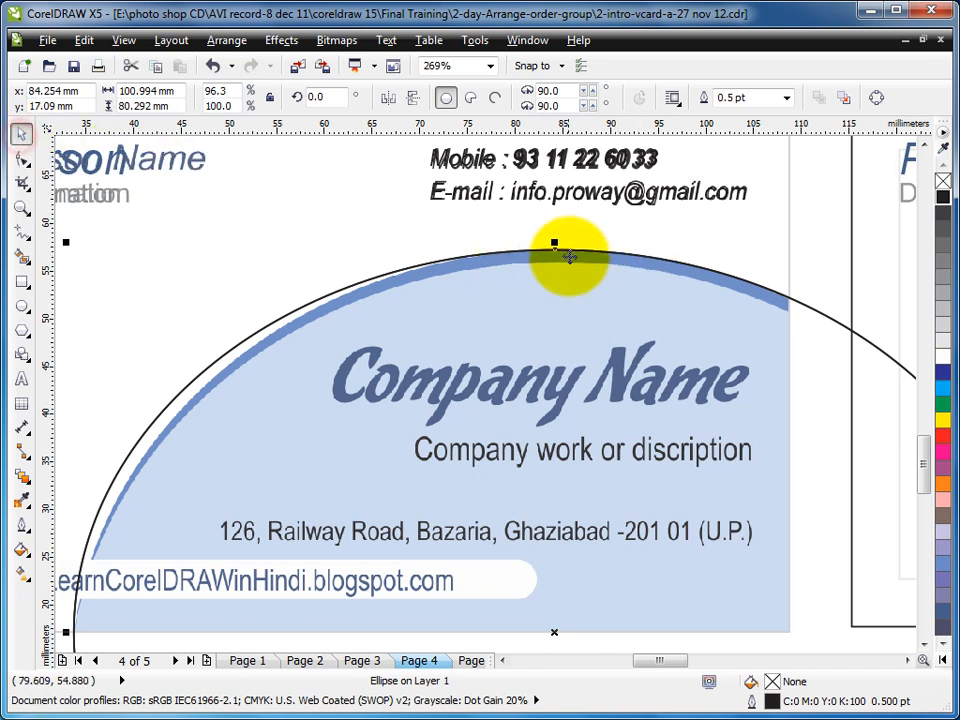
{"action": "left_click_drag", "start_coordinate": [570, 250], "coordinate": [573, 266]}
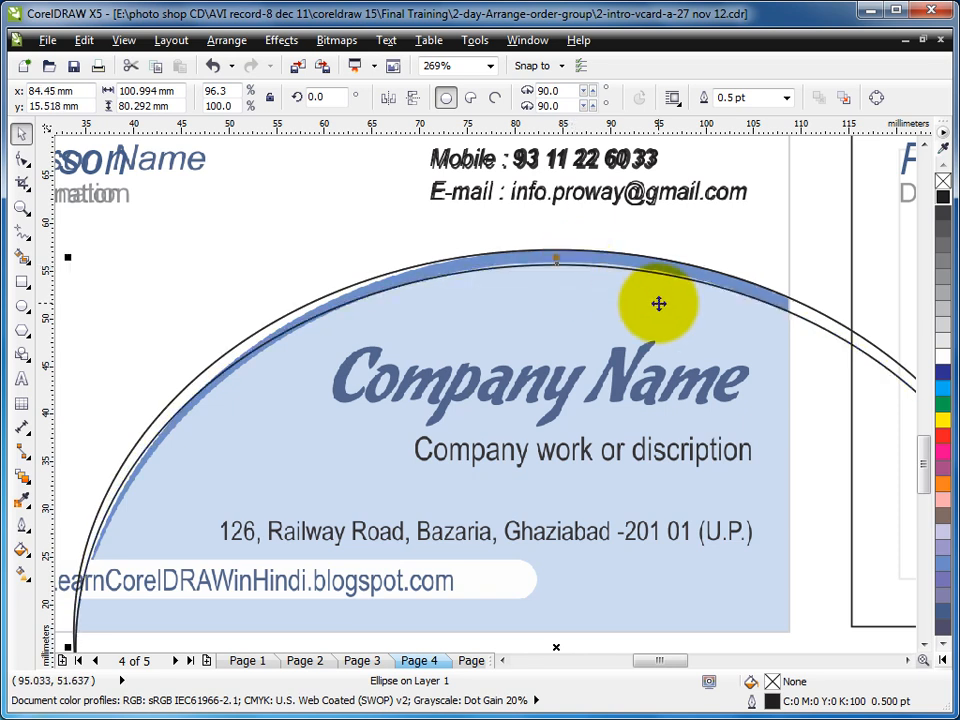
Fill the lower ellipse with the light blue #CDDBF0 sampled from the reference card's background.
{"action": "key", "text": "F3"}
{"action": "key", "text": "F2"}
{"action": "left_click_drag", "start_coordinate": [338, 246], "coordinate": [842, 546]}
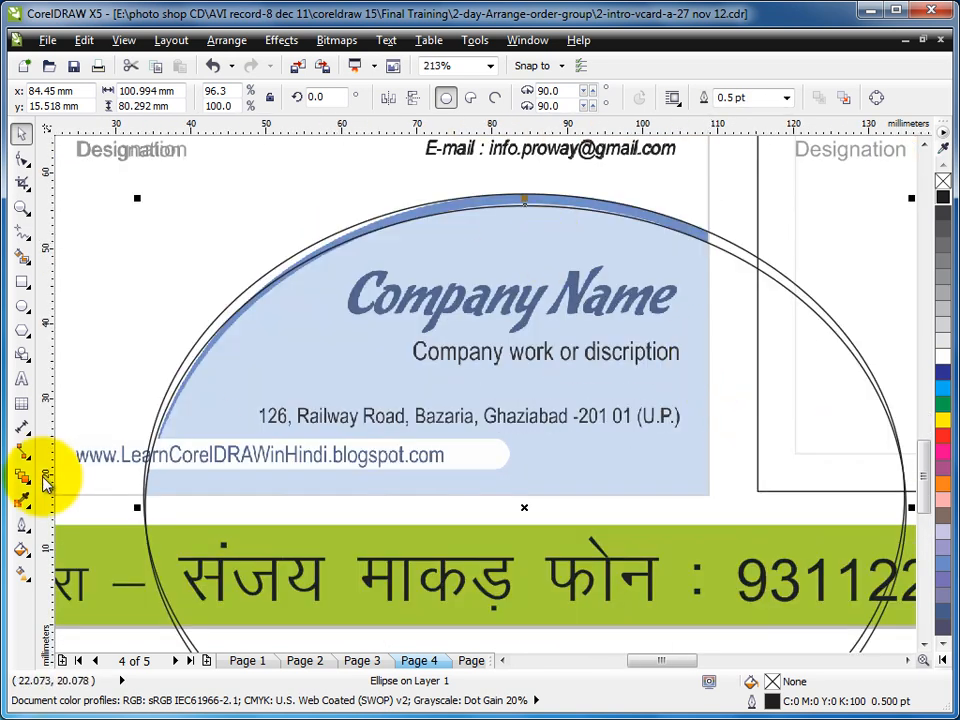
{"action": "left_click", "coordinate": [21, 521]}
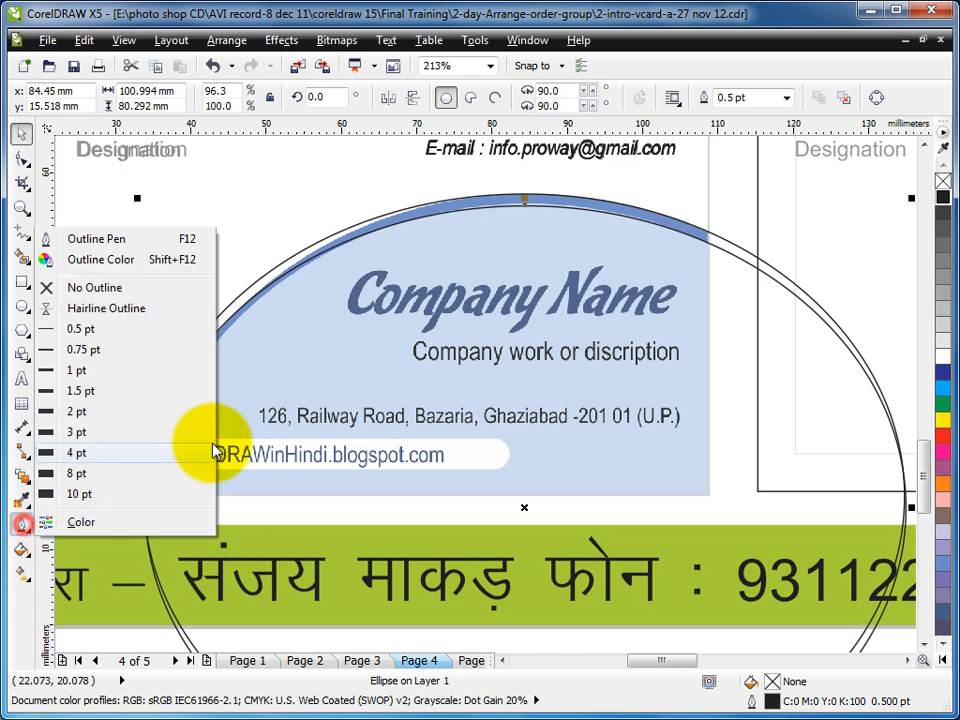
{"action": "left_click", "coordinate": [21, 500]}
{"action": "left_click", "coordinate": [80, 497]}
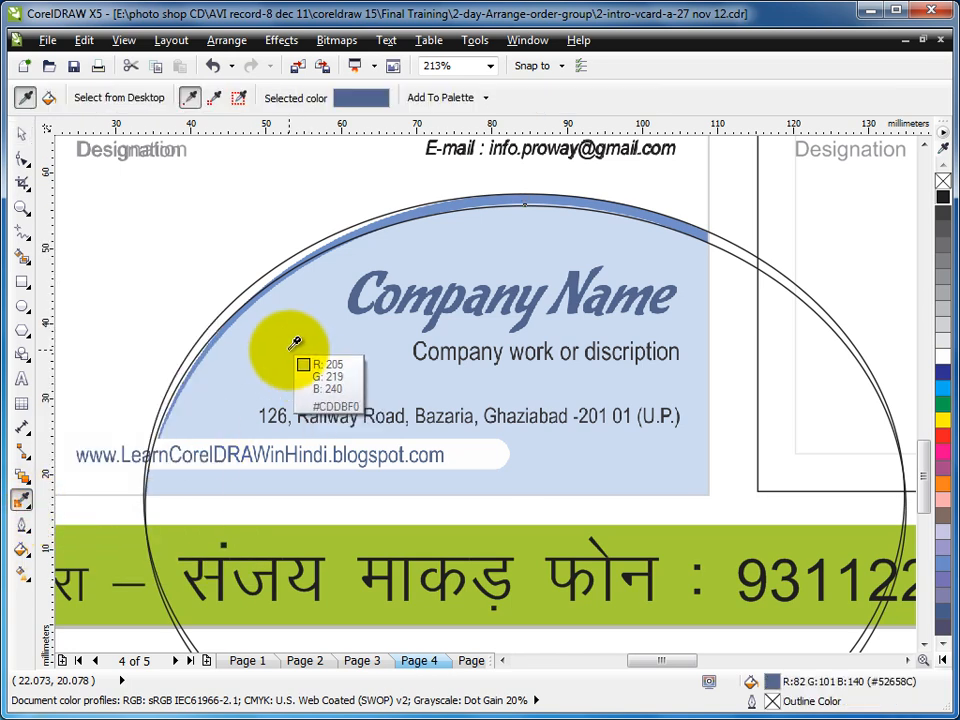
{"action": "left_click", "coordinate": [292, 344]}
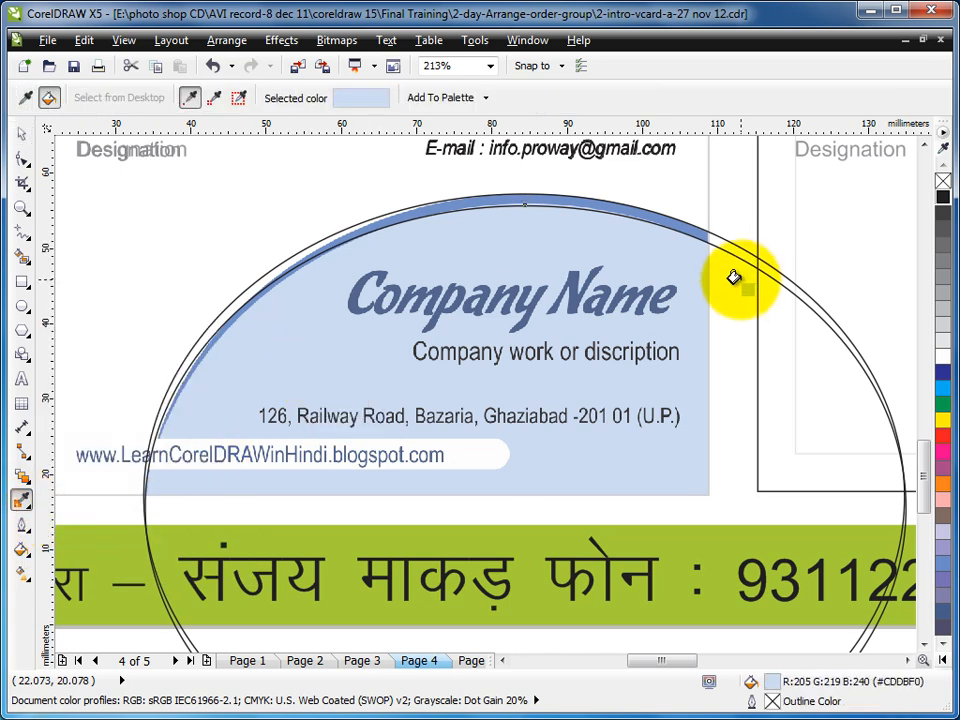
{"action": "left_click", "coordinate": [740, 281]}
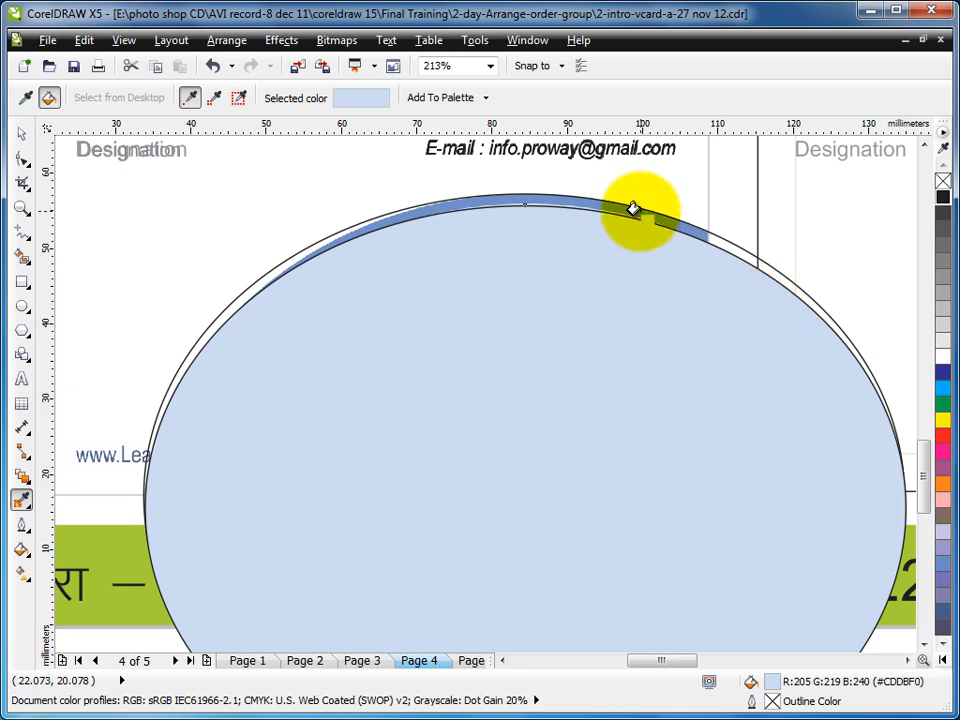
Fill the upper ellipse with the darker blue #718FC8 sampled from the reference card's arc band.
{"action": "left_click", "coordinate": [22, 500]}
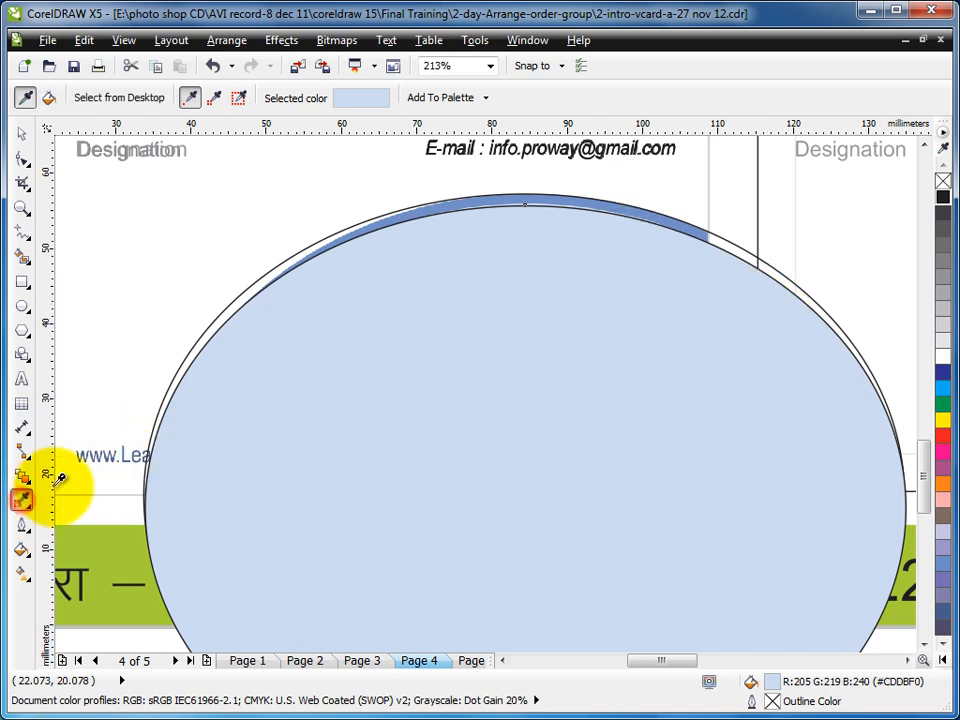
{"action": "left_click", "coordinate": [499, 192]}
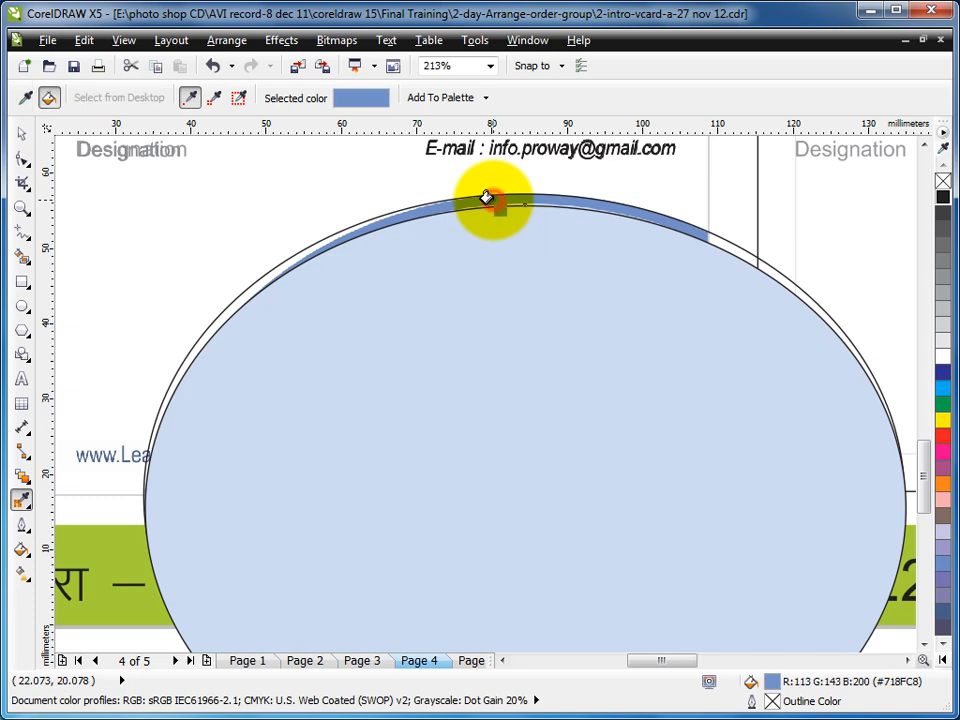
{"action": "left_click", "coordinate": [733, 249]}
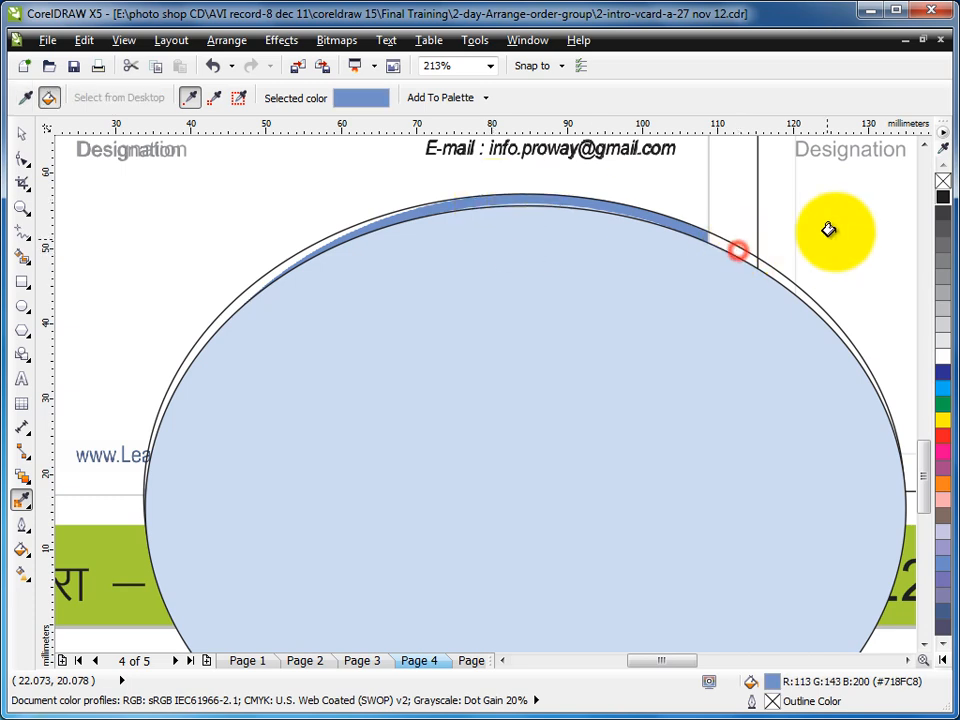
{"action": "left_click", "coordinate": [22, 133]}
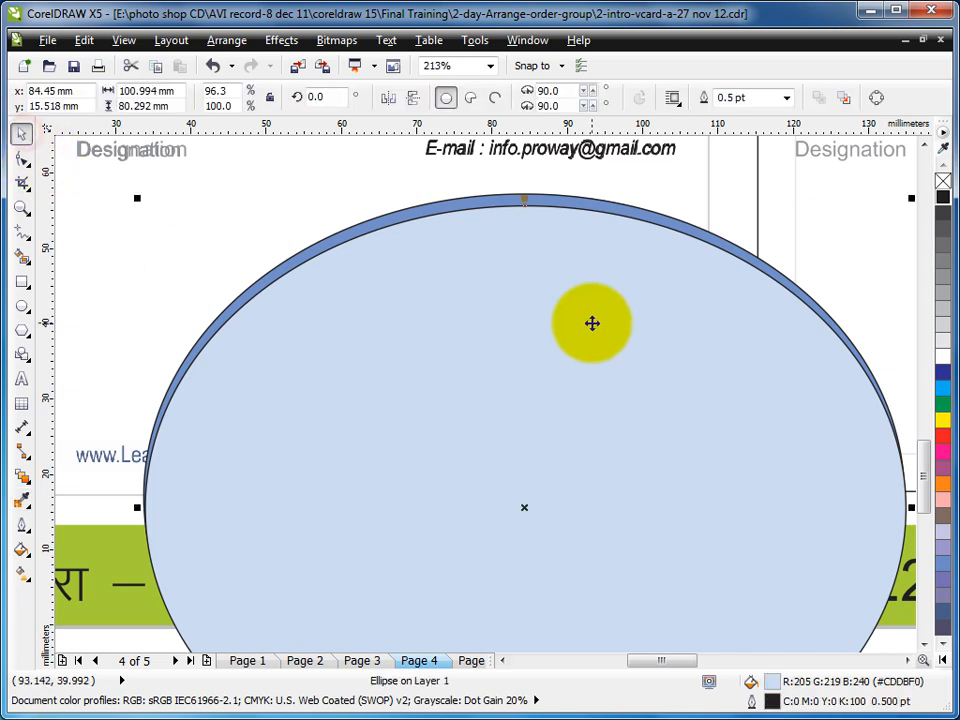
Remove the outlines of both ellipses and move them horizontally onto the blank card at the matching position.
{"action": "left_click", "coordinate": [599, 204], "text": "shift"}
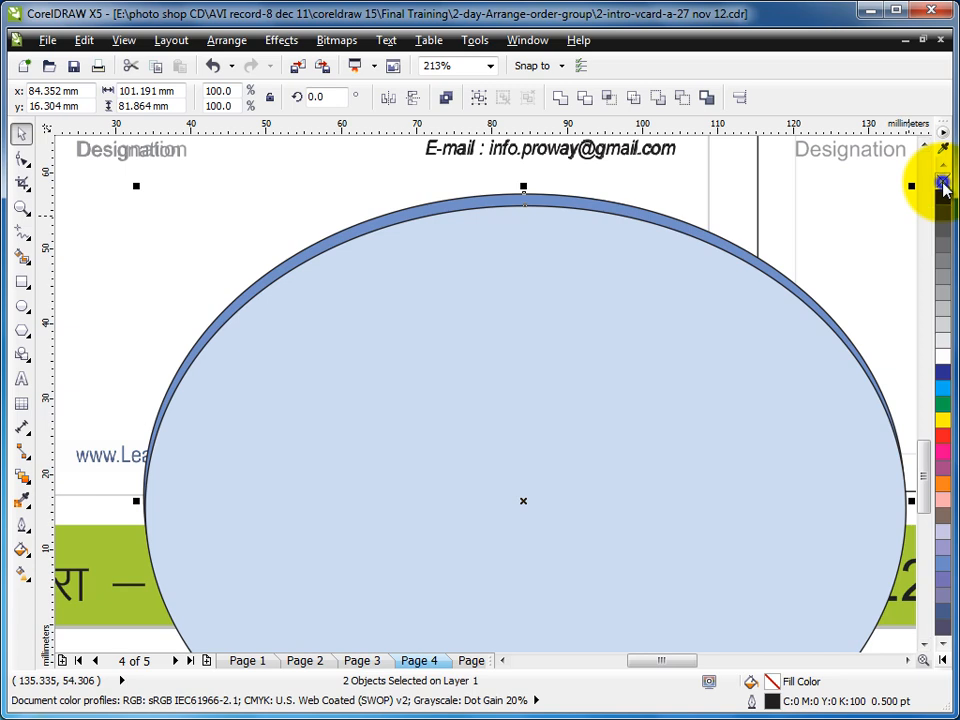
{"action": "scroll", "coordinate": [874, 216], "scroll_direction": "down", "scroll_amount": 5}
{"action": "key", "text": "F2"}
{"action": "left_click_drag", "start_coordinate": [743, 182], "coordinate": [945, 350]}
{"action": "left_click", "coordinate": [302, 330]}
{"action": "left_click_drag", "start_coordinate": [302, 330], "coordinate": [531, 328]}
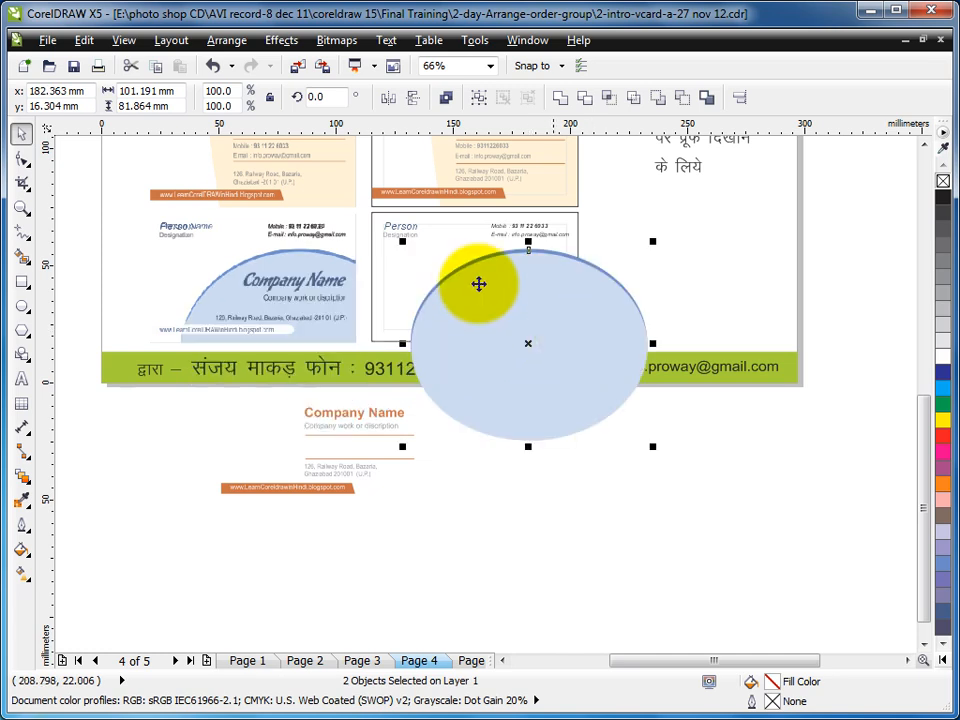
PowerClip the two blue ellipses inside the blank card's rectangle.
{"action": "left_click", "coordinate": [282, 41]}
{"action": "mouse_move", "coordinate": [315, 303]}
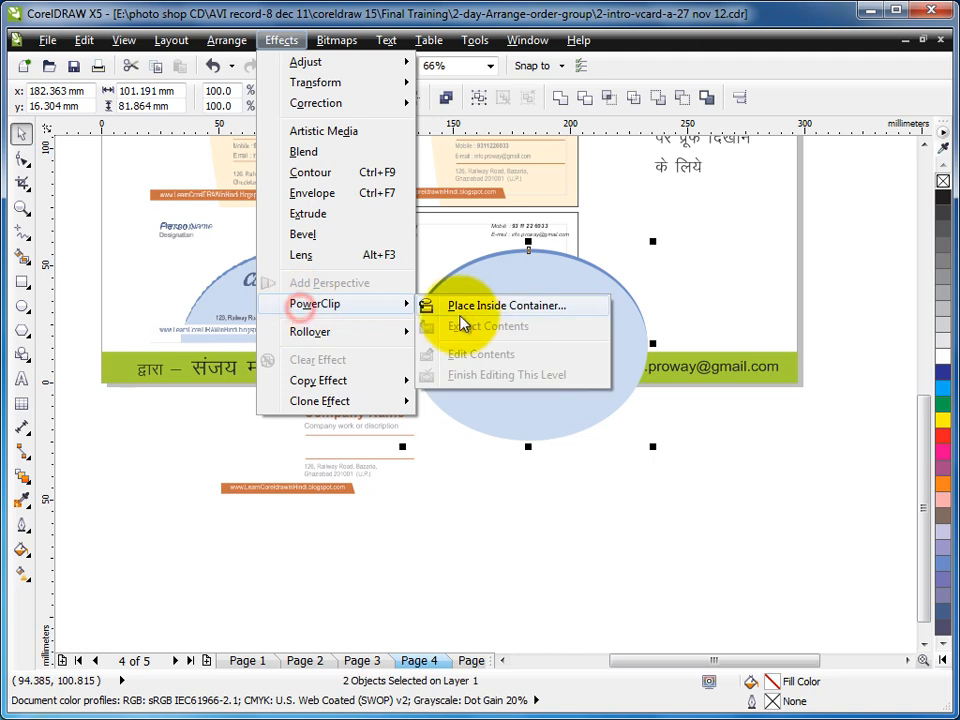
{"action": "left_click", "coordinate": [444, 304]}
{"action": "left_click", "coordinate": [428, 214]}
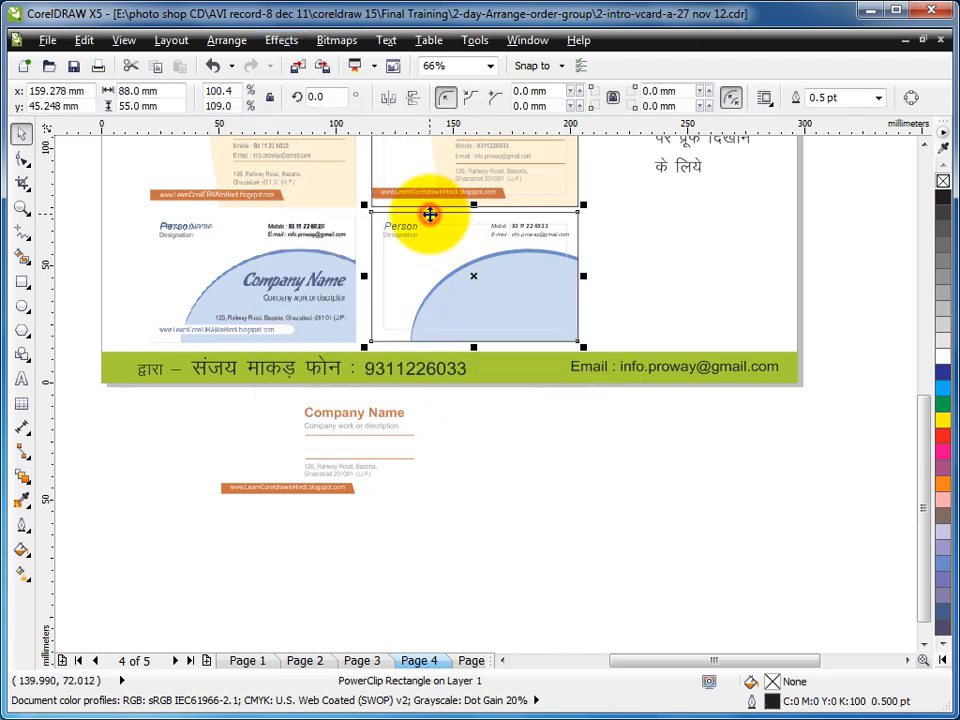
{"action": "left_click", "coordinate": [660, 263]}
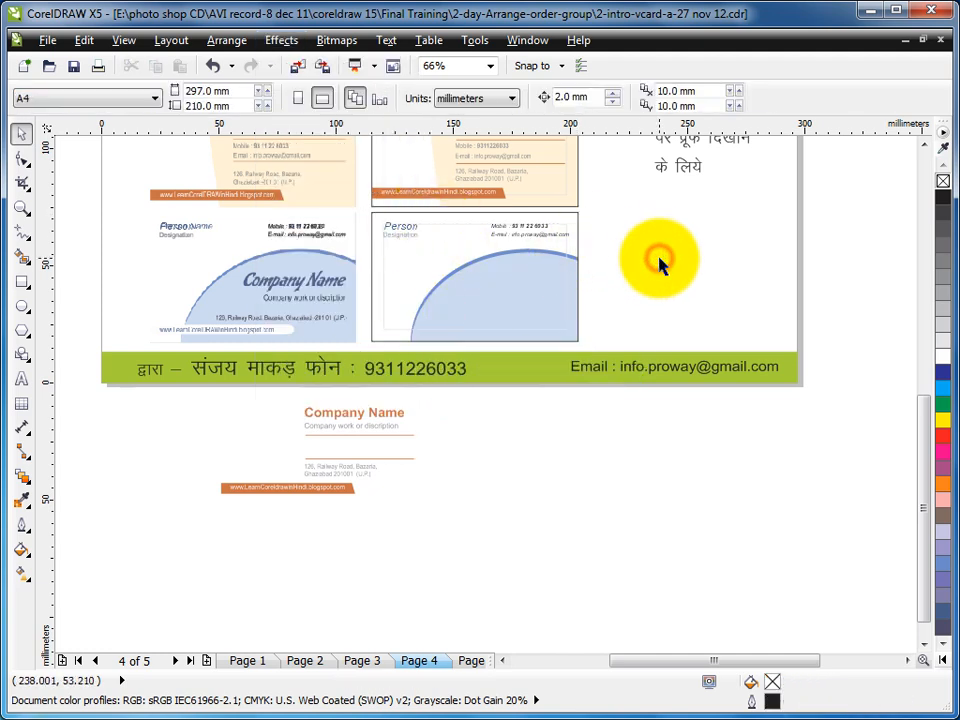
Move the company name, description, divider lines and address from below the page onto the blue curved area of the new card.
{"action": "left_click_drag", "start_coordinate": [128, 192], "coordinate": [640, 375]}
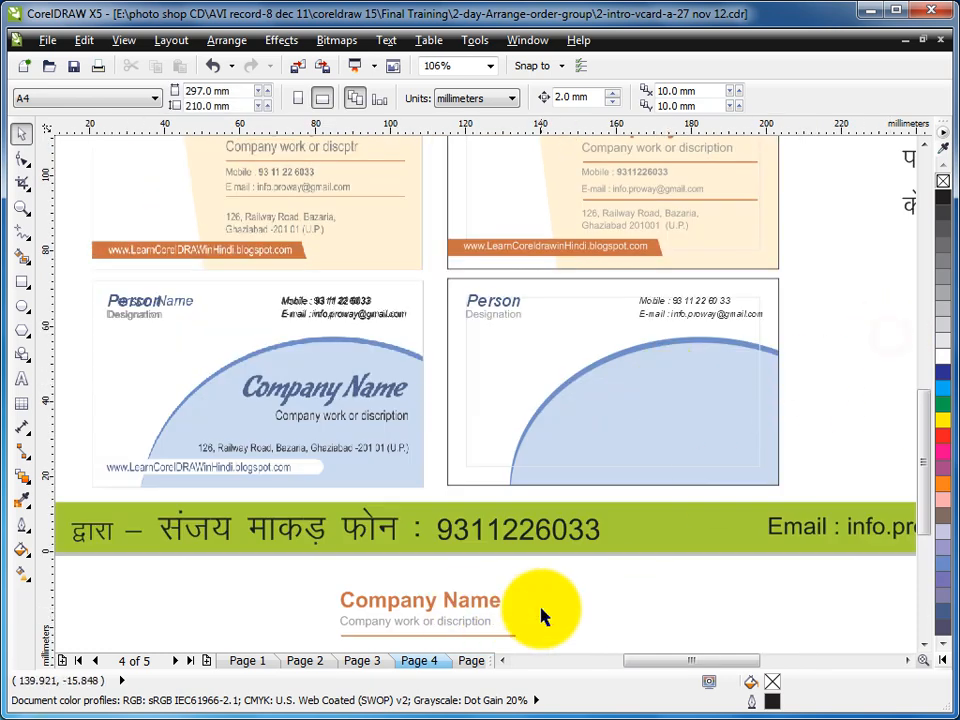
{"action": "scroll", "coordinate": [540, 617], "scroll_direction": "down", "scroll_amount": 3}
{"action": "scroll", "coordinate": [729, 557], "scroll_direction": "up", "scroll_amount": 1}
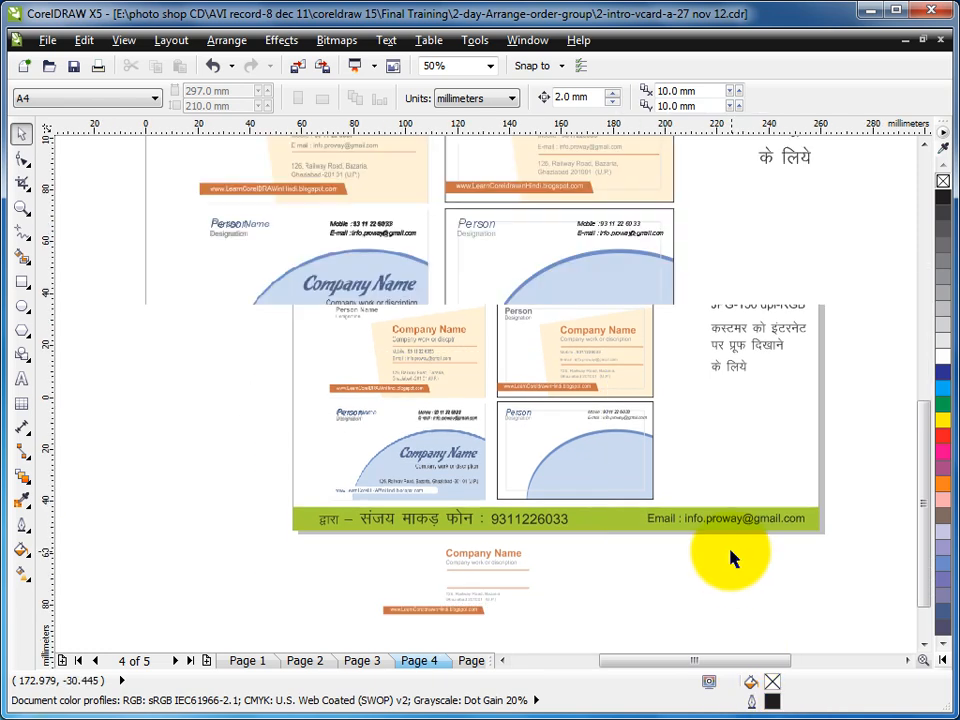
{"action": "left_click_drag", "start_coordinate": [352, 430], "coordinate": [530, 515]}
{"action": "left_click_drag", "start_coordinate": [429, 465], "coordinate": [602, 305]}
{"action": "key", "text": "z"}
{"action": "left_click_drag", "start_coordinate": [172, 182], "coordinate": [768, 447]}
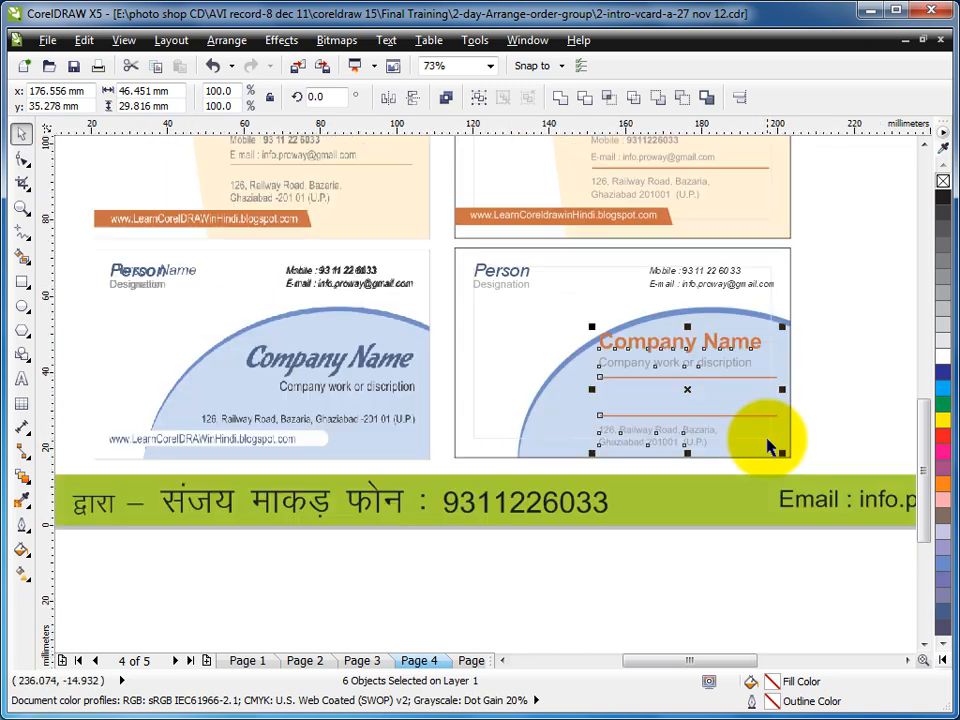
{"action": "left_click", "coordinate": [811, 322]}
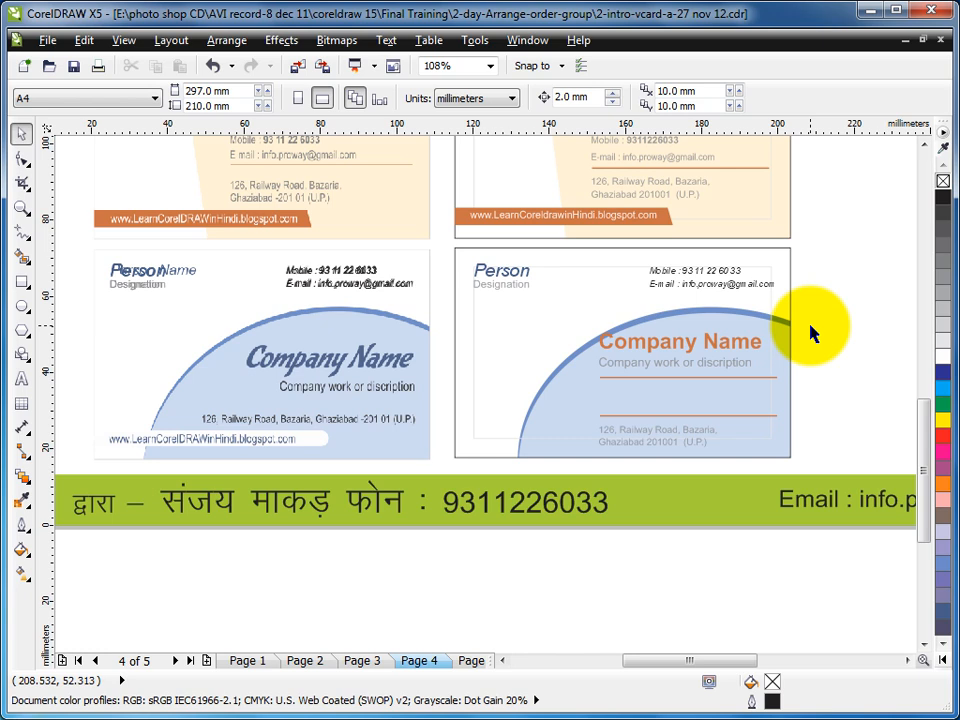
{"action": "left_click", "coordinate": [810, 328]}
Delete the two orange divider lines from the new blue card.
{"action": "left_click", "coordinate": [674, 378]}
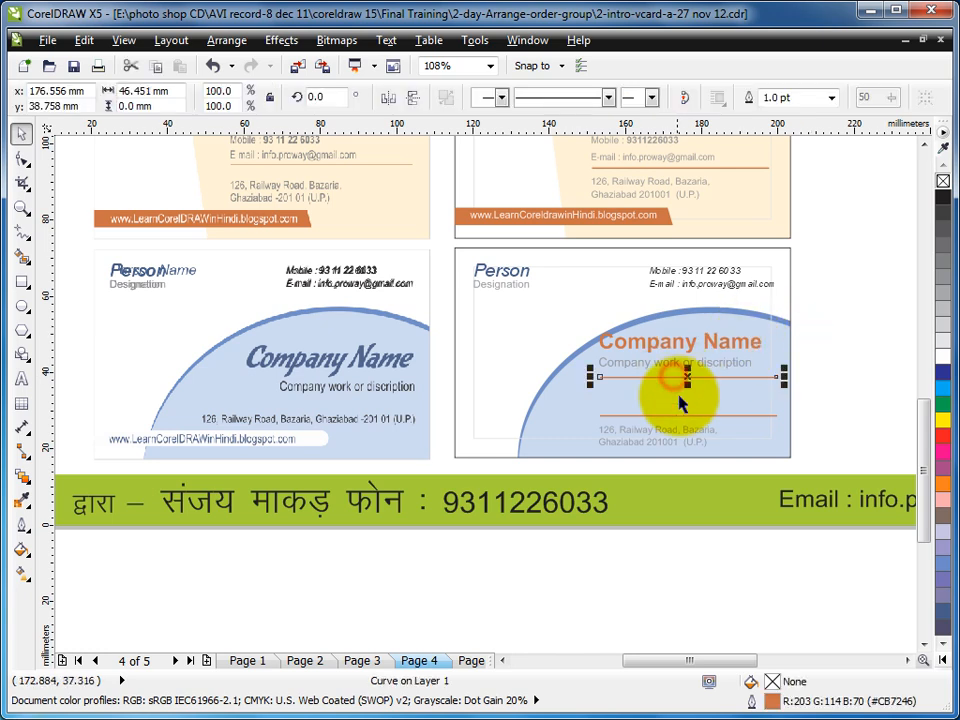
{"action": "left_click", "coordinate": [676, 415], "text": "shift"}
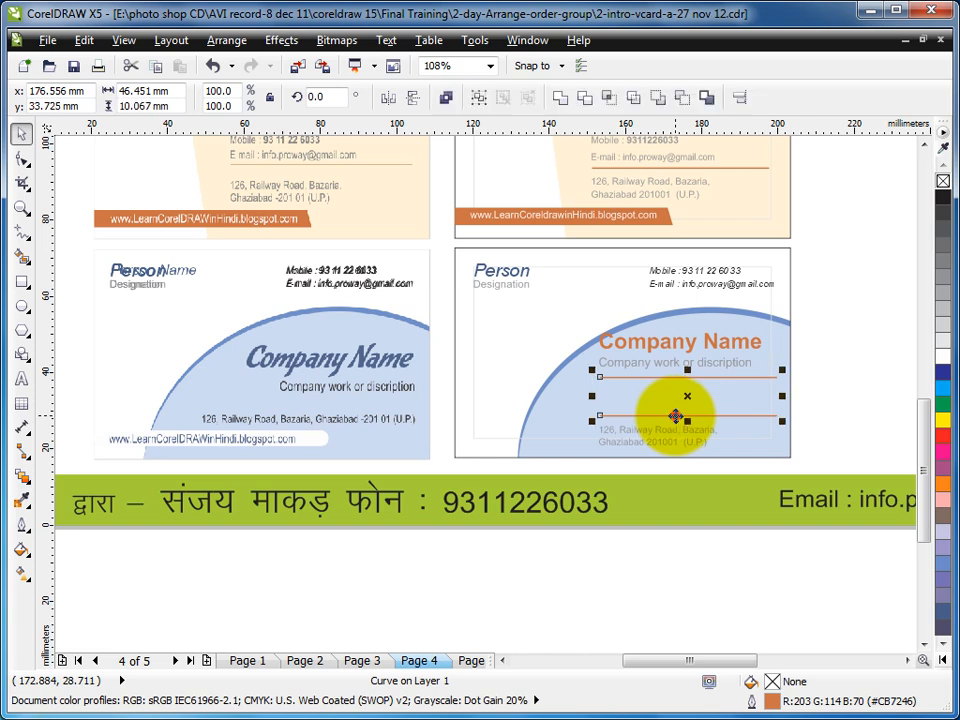
{"action": "key", "text": "Delete"}
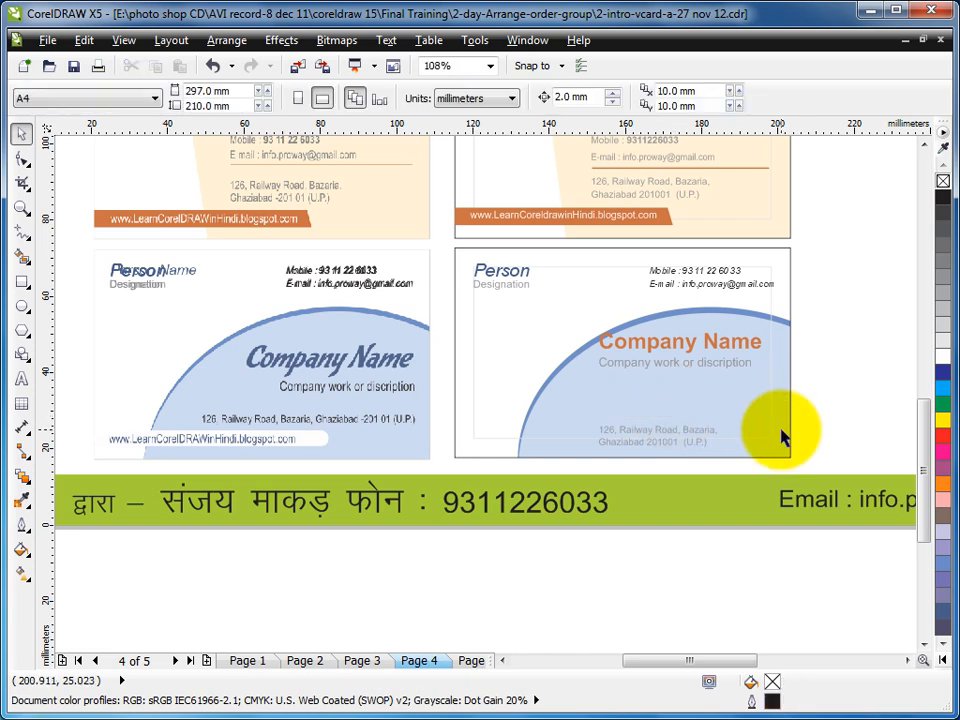
Move the blue card's company name and description slightly down and right-align them with the e-mail line.
{"action": "left_click_drag", "start_coordinate": [818, 346], "coordinate": [592, 393]}
{"action": "left_click_drag", "start_coordinate": [681, 347], "coordinate": [686, 357]}
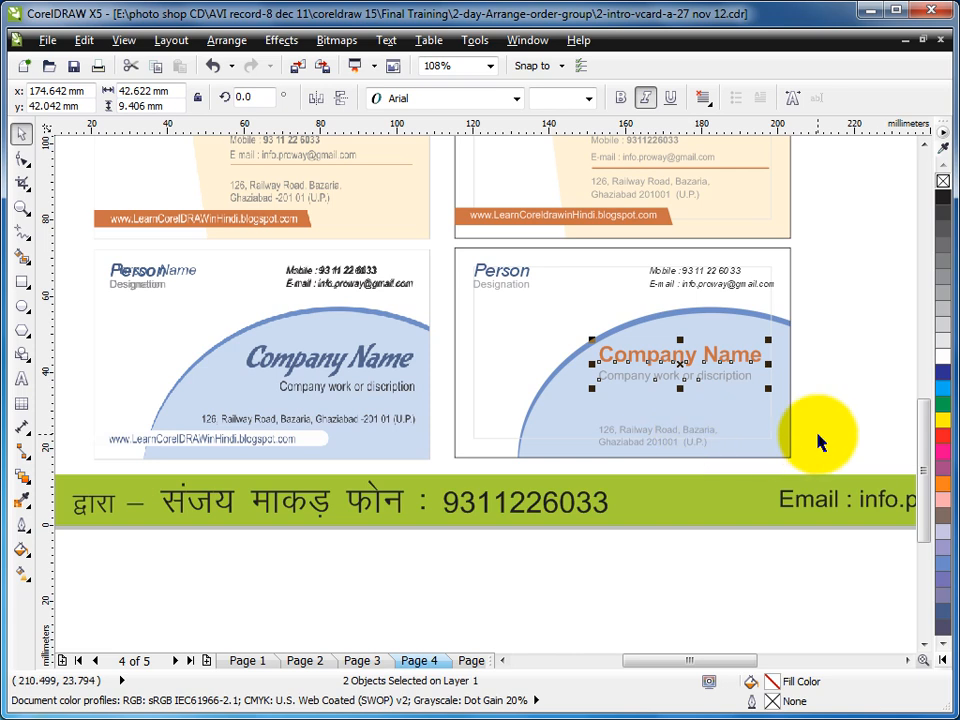
{"action": "key", "text": "Left"}
{"action": "left_click", "coordinate": [747, 288], "text": "shift"}
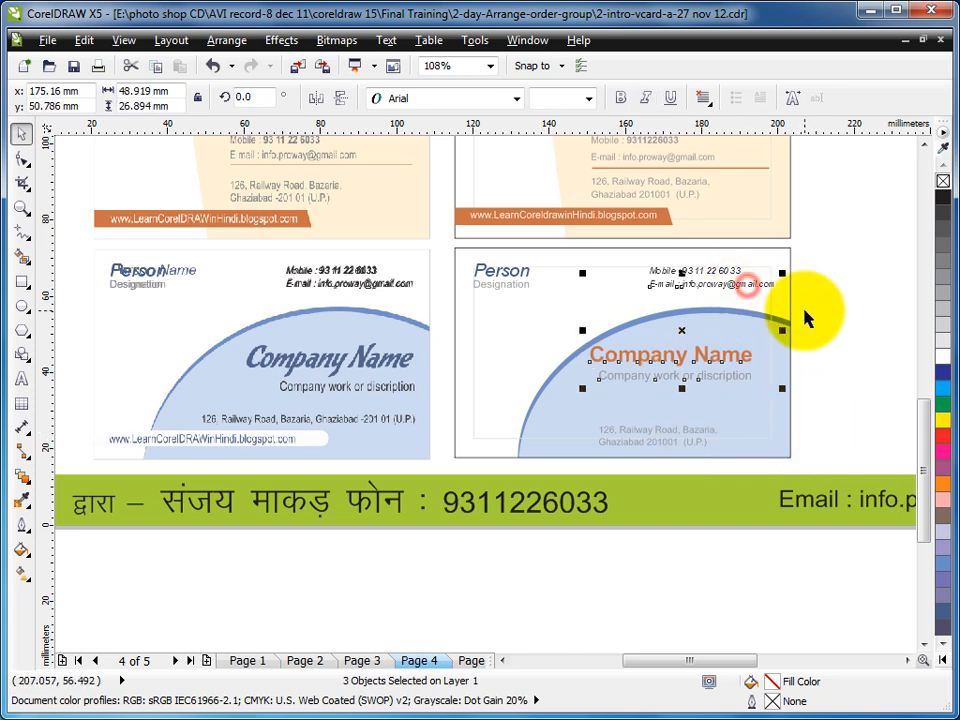
{"action": "key", "text": "r"}
{"action": "left_click", "coordinate": [841, 293]}
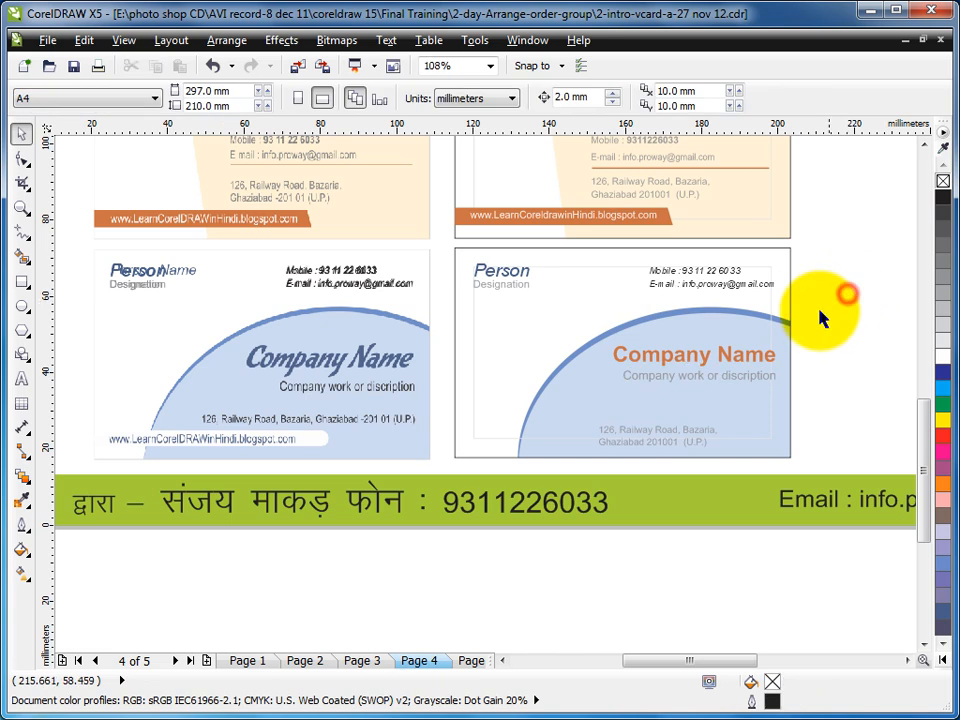
Right-align the company name and description with the blue card's inner margin rectangle.
{"action": "left_click_drag", "start_coordinate": [831, 338], "coordinate": [605, 404]}
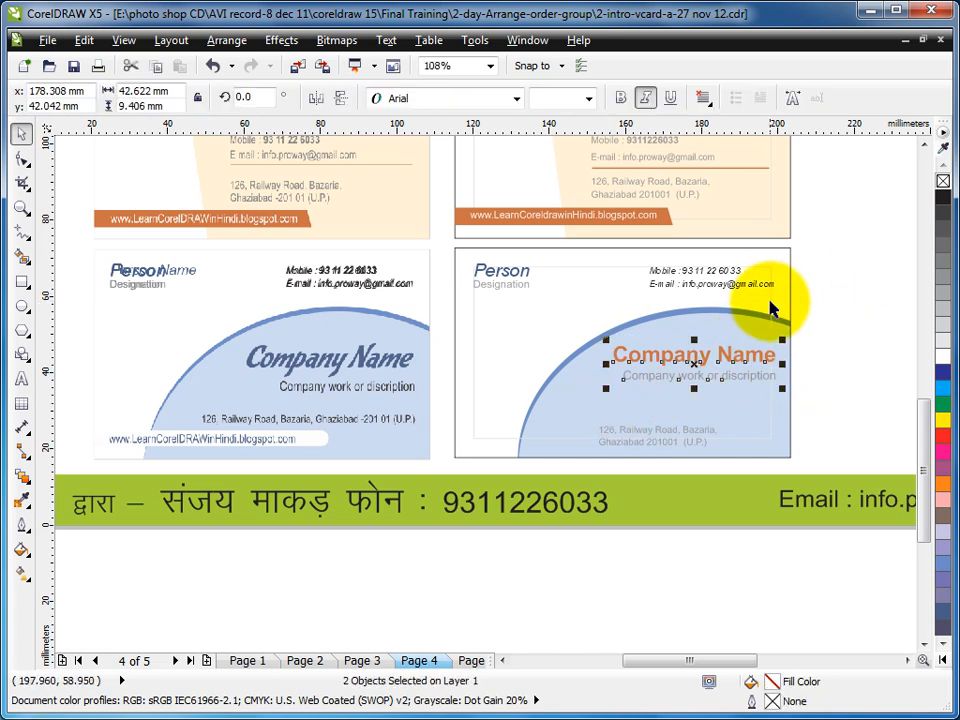
{"action": "left_click", "coordinate": [774, 306], "text": "shift"}
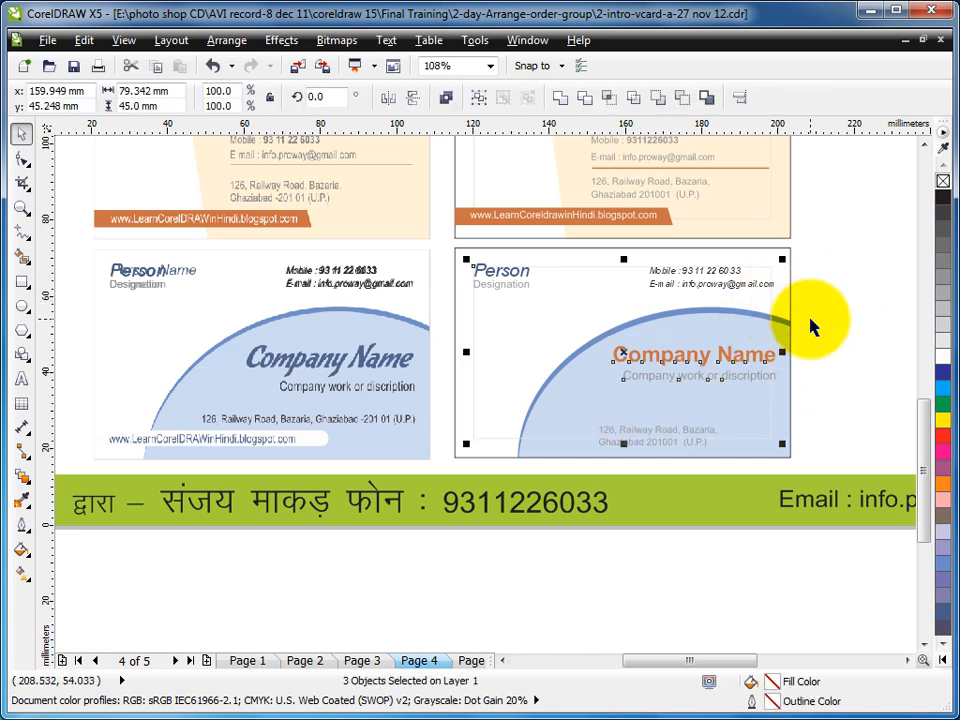
{"action": "left_click", "coordinate": [848, 326]}
Move the blue card's first address line up and combine both address lines into one text object.
{"action": "left_click", "coordinate": [677, 432]}
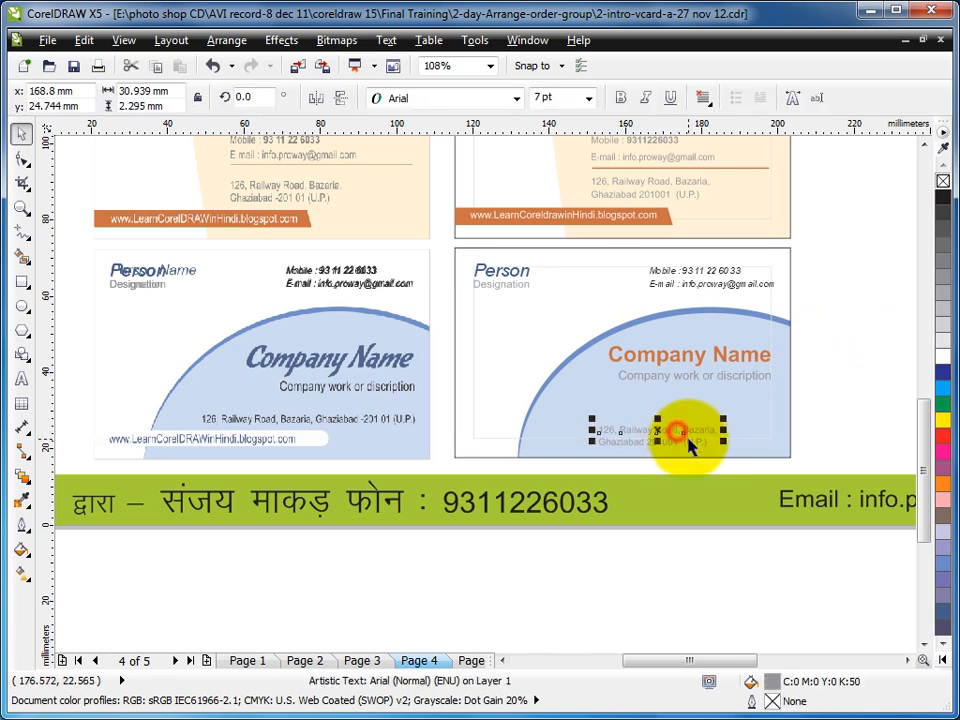
{"action": "left_click_drag", "start_coordinate": [679, 433], "coordinate": [681, 409]}
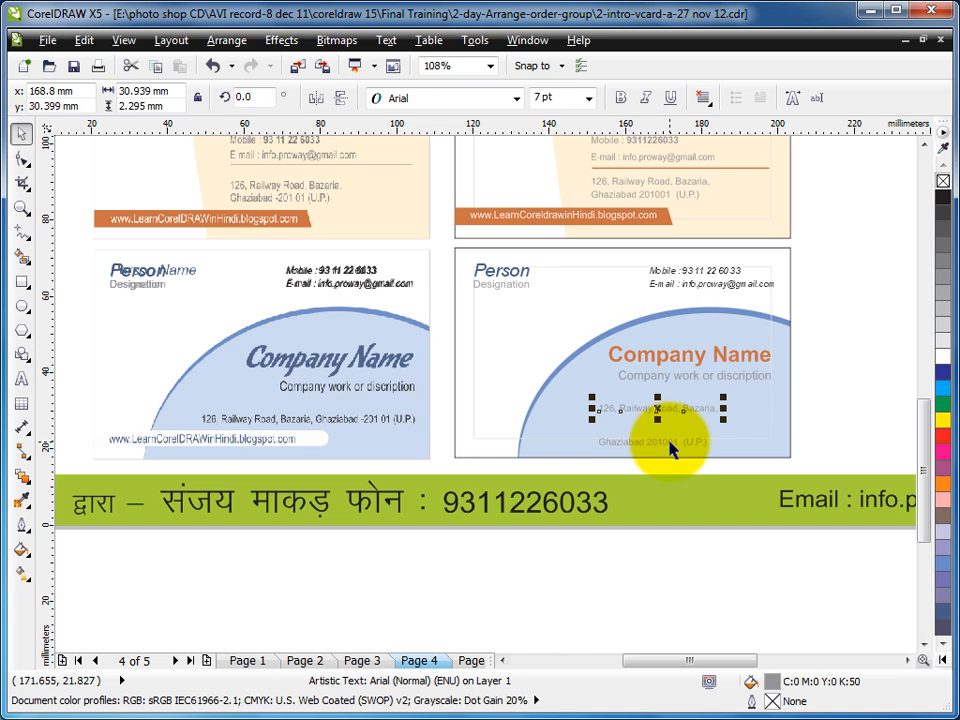
{"action": "left_click", "coordinate": [669, 442], "text": "shift"}
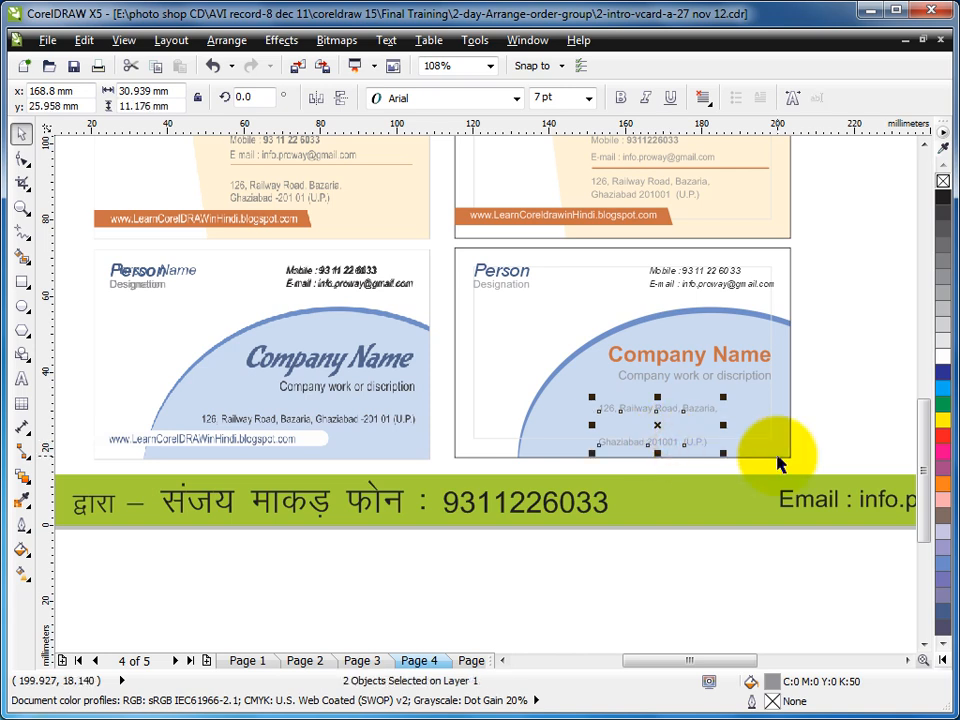
{"action": "key", "text": "ctrl+l"}
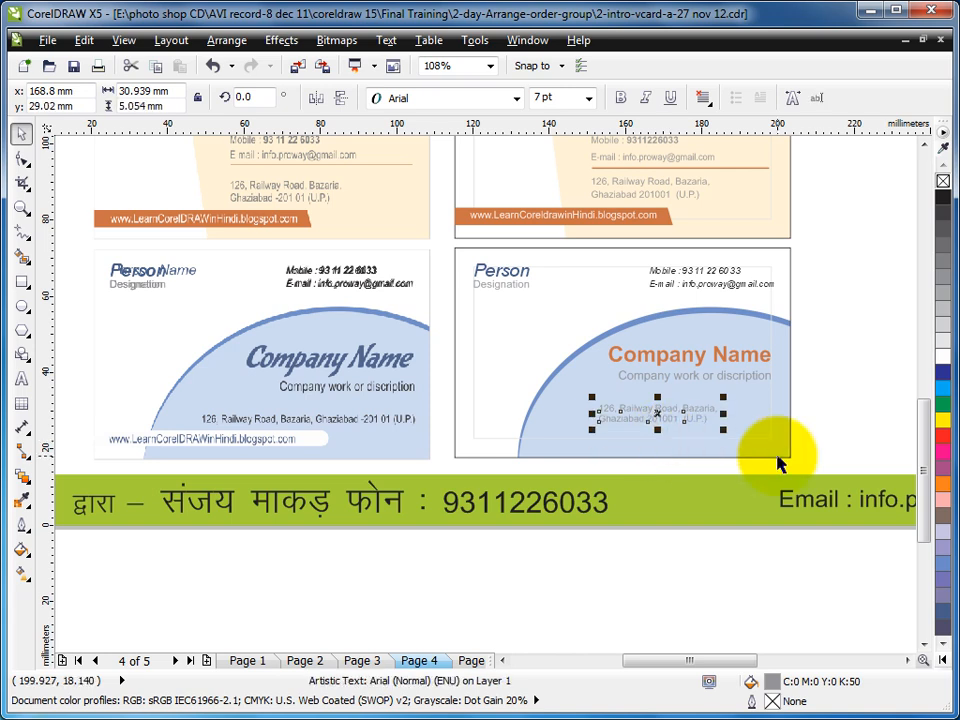
Remove the line break in the combined address text so it runs on a single line.
{"action": "left_click", "coordinate": [21, 378]}
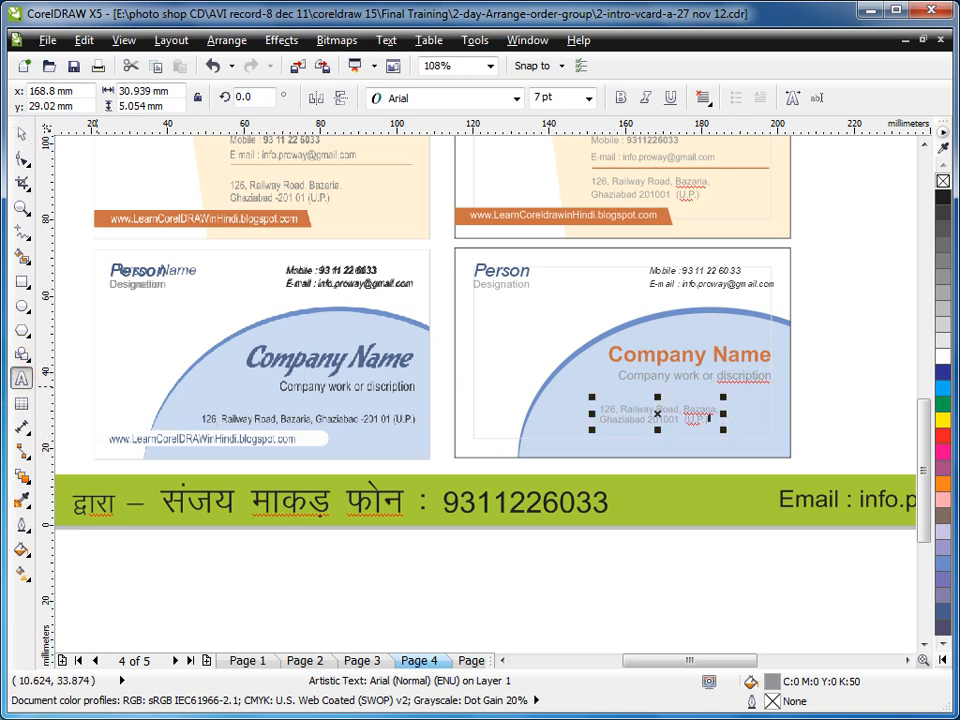
{"action": "left_click", "coordinate": [21, 207]}
{"action": "left_click_drag", "start_coordinate": [561, 355], "coordinate": [791, 463]}
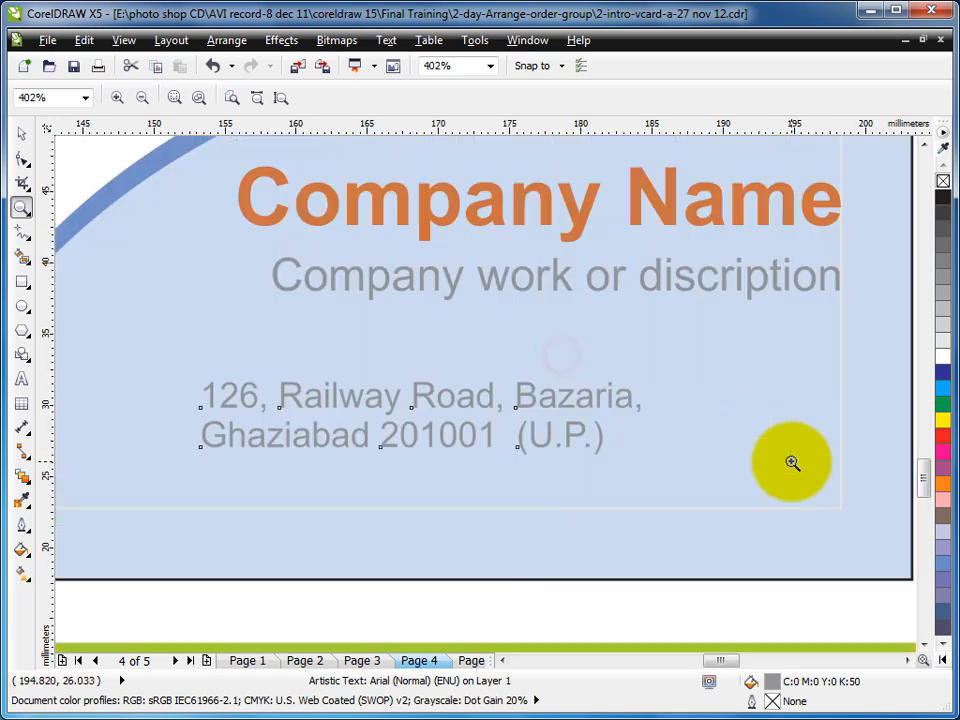
{"action": "left_click", "coordinate": [21, 378]}
{"action": "left_click", "coordinate": [204, 437]}
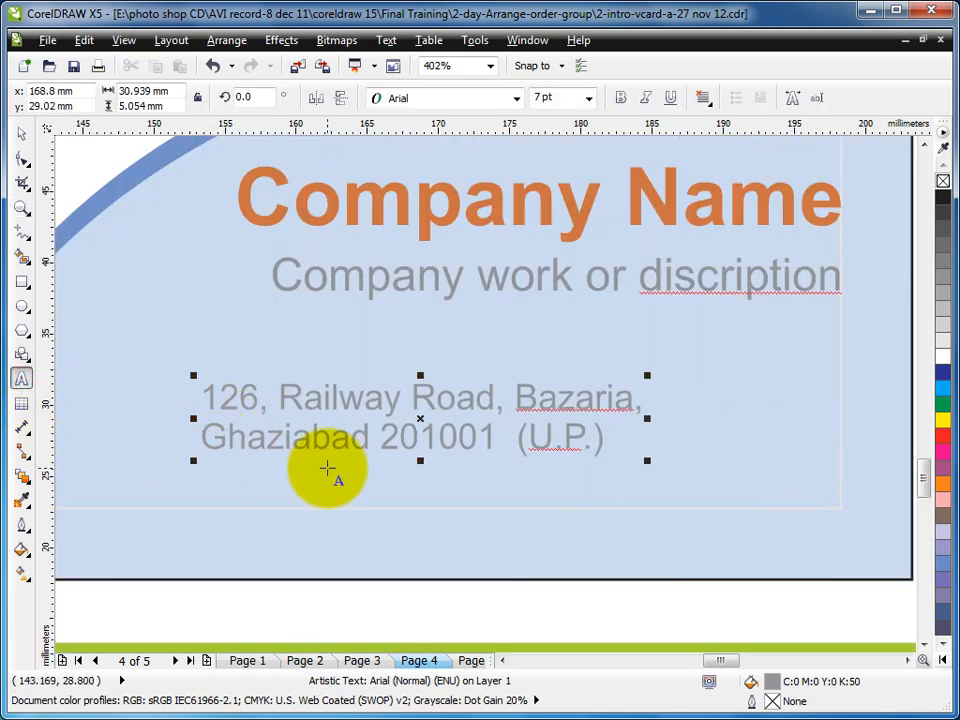
{"action": "key", "text": "BackSpace"}
{"action": "left_click", "coordinate": [19, 131]}
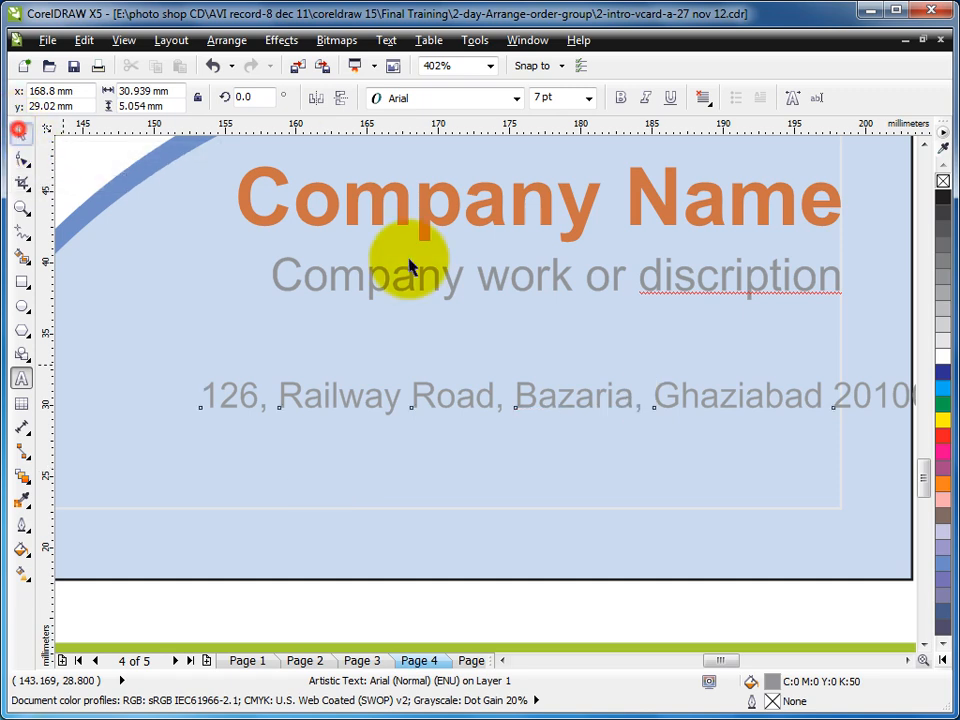
Right-align the single-line address with the company description.
{"action": "scroll", "coordinate": [420, 268], "scroll_direction": "down", "scroll_amount": 4}
{"action": "scroll", "coordinate": [484, 265], "scroll_direction": "up", "scroll_amount": 4}
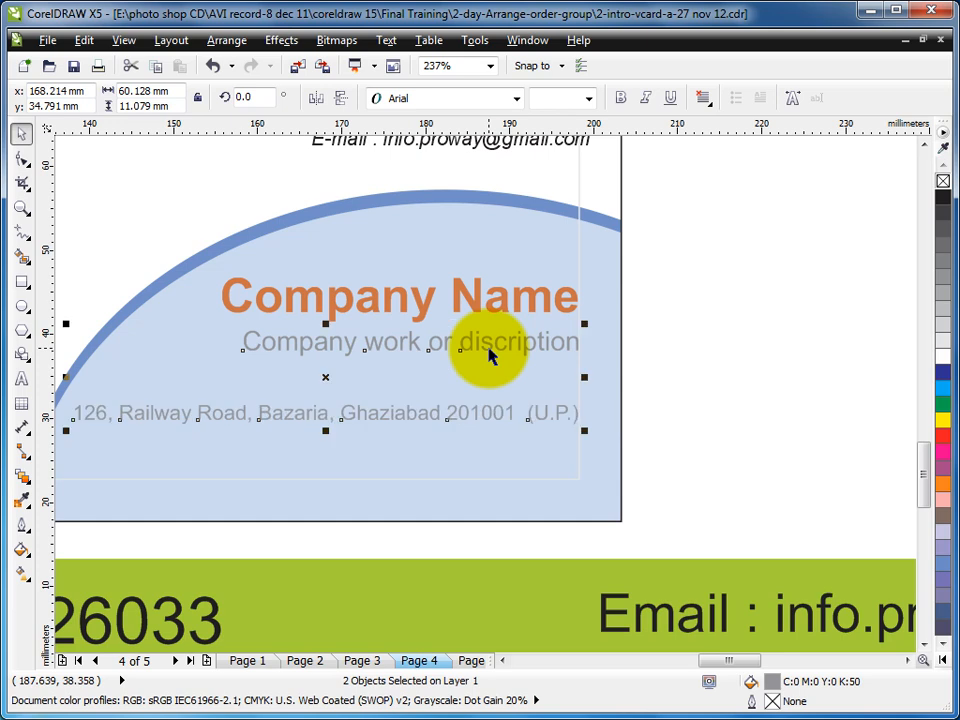
{"action": "left_click", "coordinate": [746, 349]}
Fill the company description and the address on the new blue card with black.
{"action": "scroll", "coordinate": [707, 360], "scroll_direction": "down", "scroll_amount": 4}
{"action": "left_click_drag", "start_coordinate": [336, 285], "coordinate": [680, 440]}
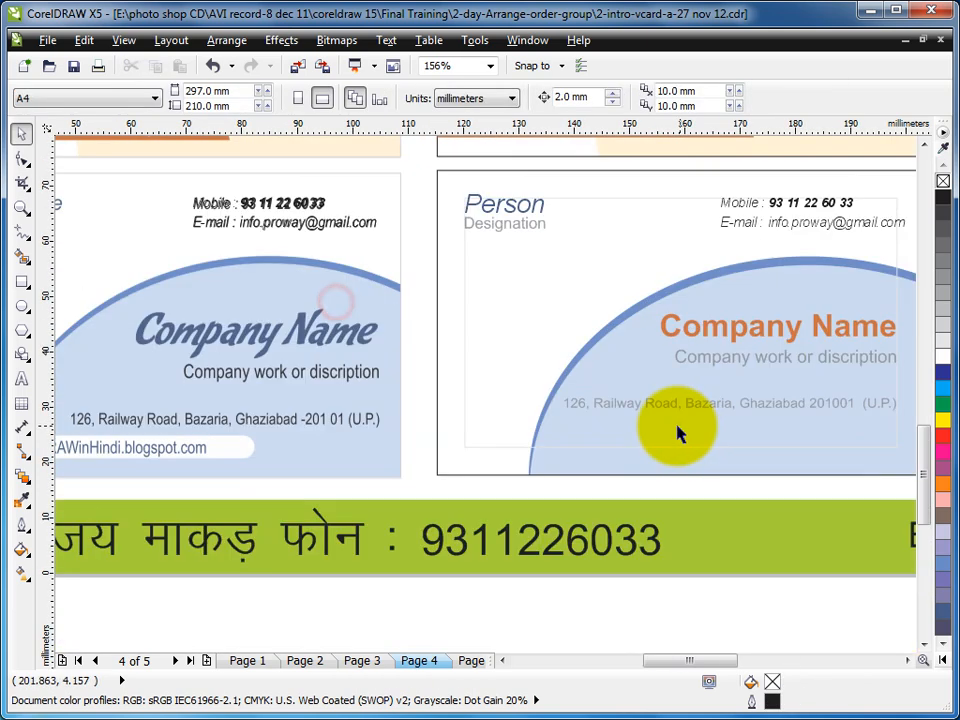
{"action": "left_click", "coordinate": [600, 408]}
{"action": "left_click", "coordinate": [693, 367], "text": "shift"}
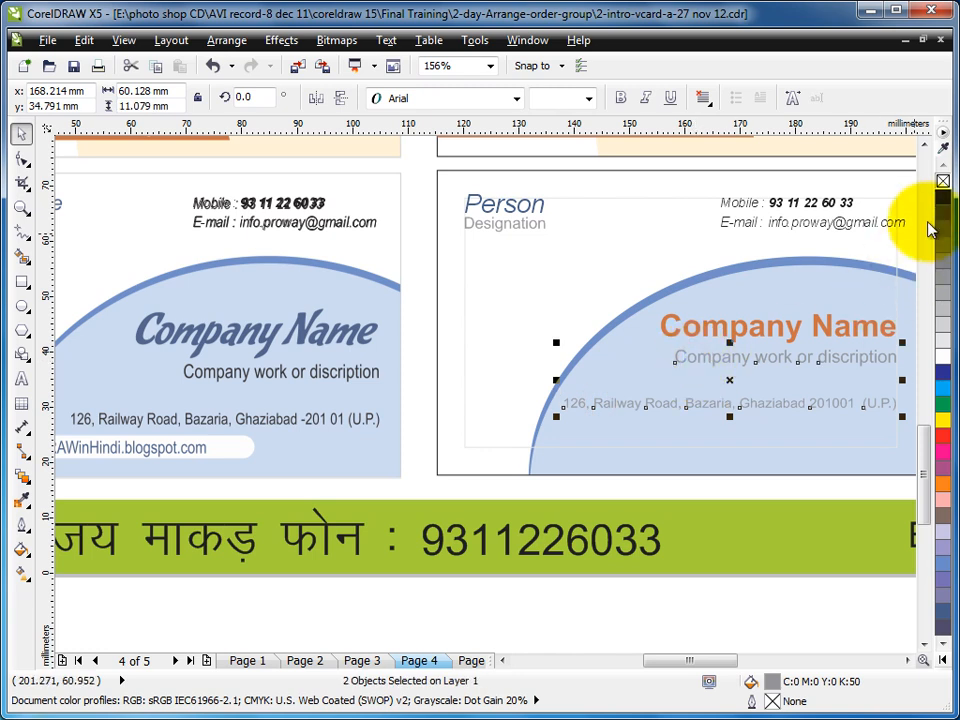
{"action": "left_click", "coordinate": [943, 196]}
Sample the blue of the card's curved border with the colour eyedropper and apply it to the company name.
{"action": "left_click", "coordinate": [742, 336]}
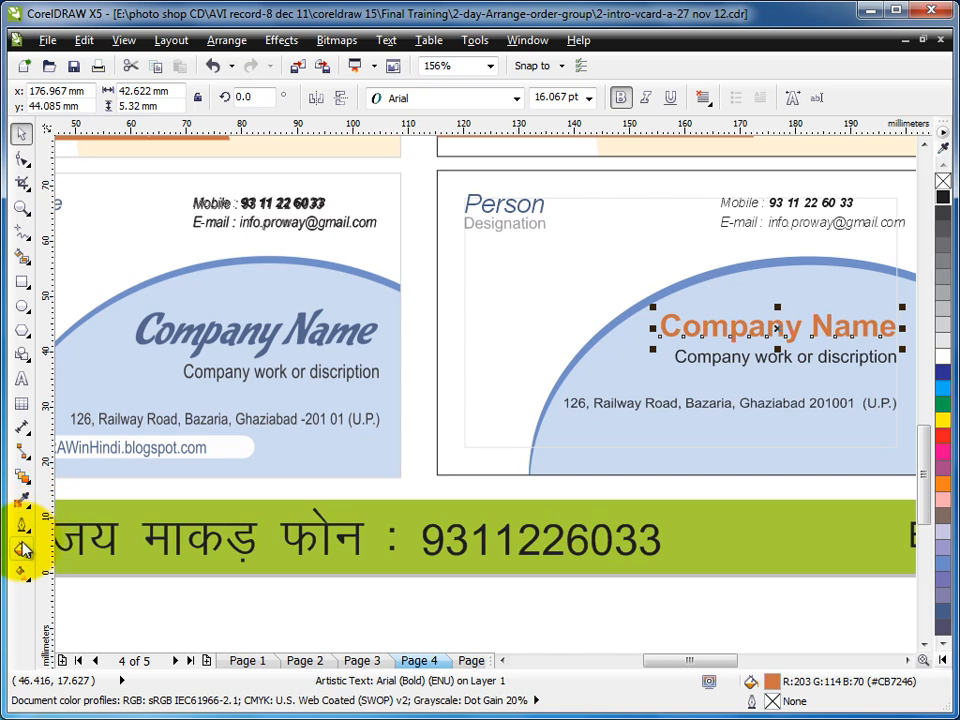
{"action": "left_click", "coordinate": [21, 499]}
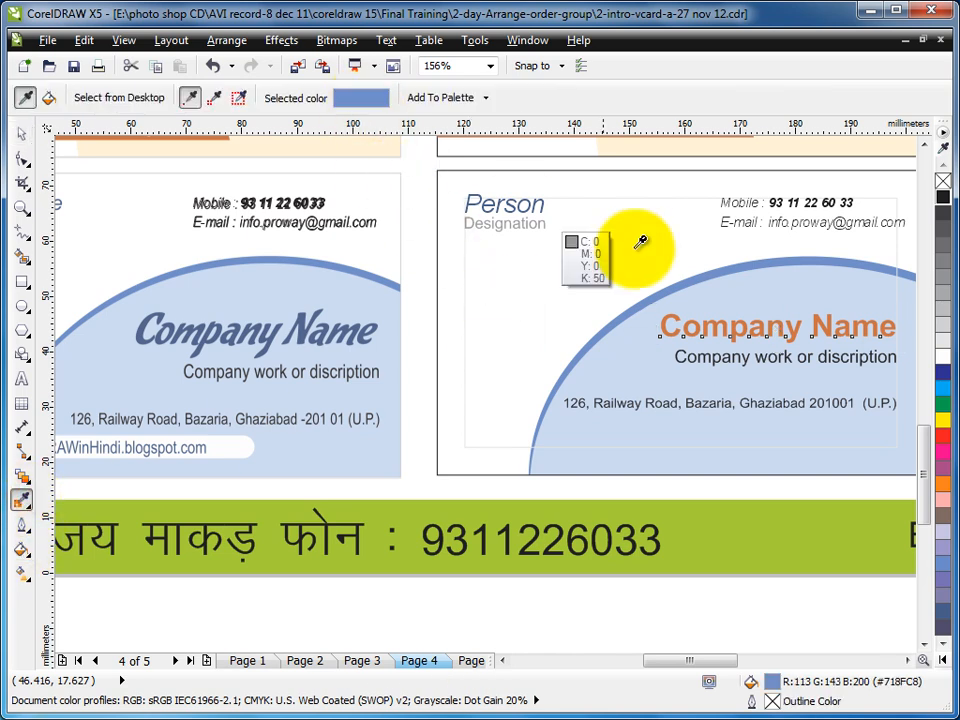
{"action": "left_click", "coordinate": [668, 299]}
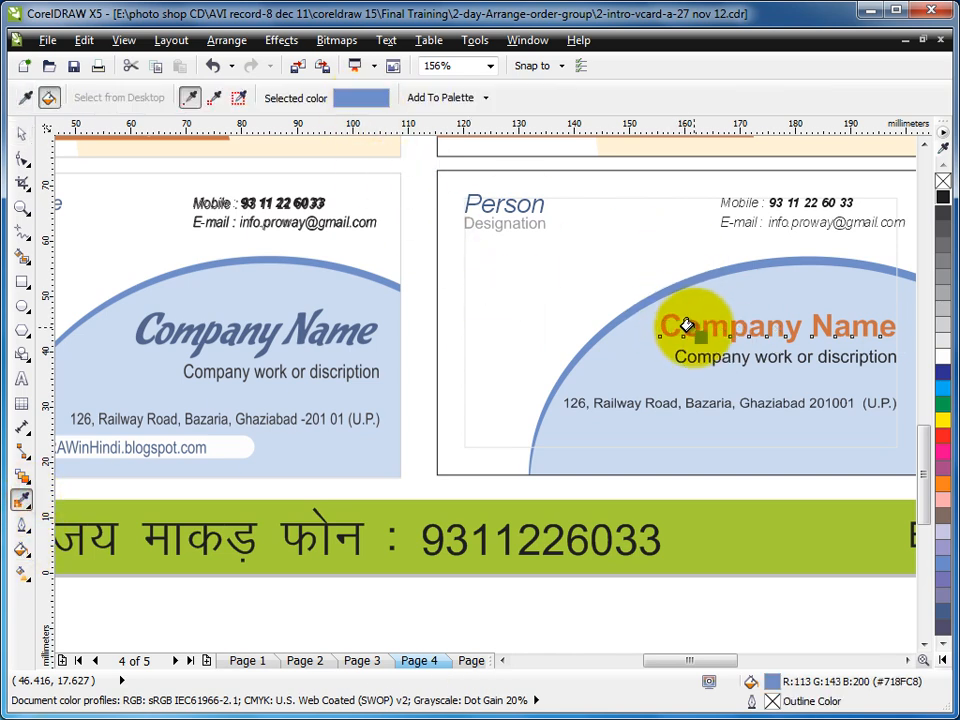
{"action": "left_click", "coordinate": [636, 298]}
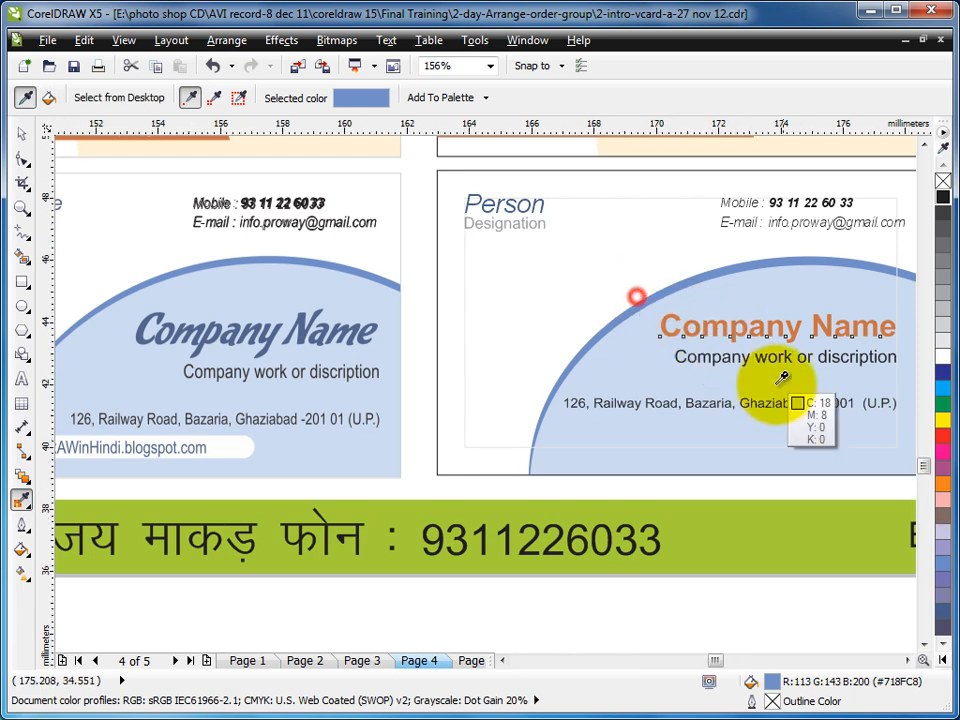
{"action": "scroll", "coordinate": [710, 330], "scroll_direction": "up", "scroll_amount": 5}
{"action": "left_click", "coordinate": [461, 297]}
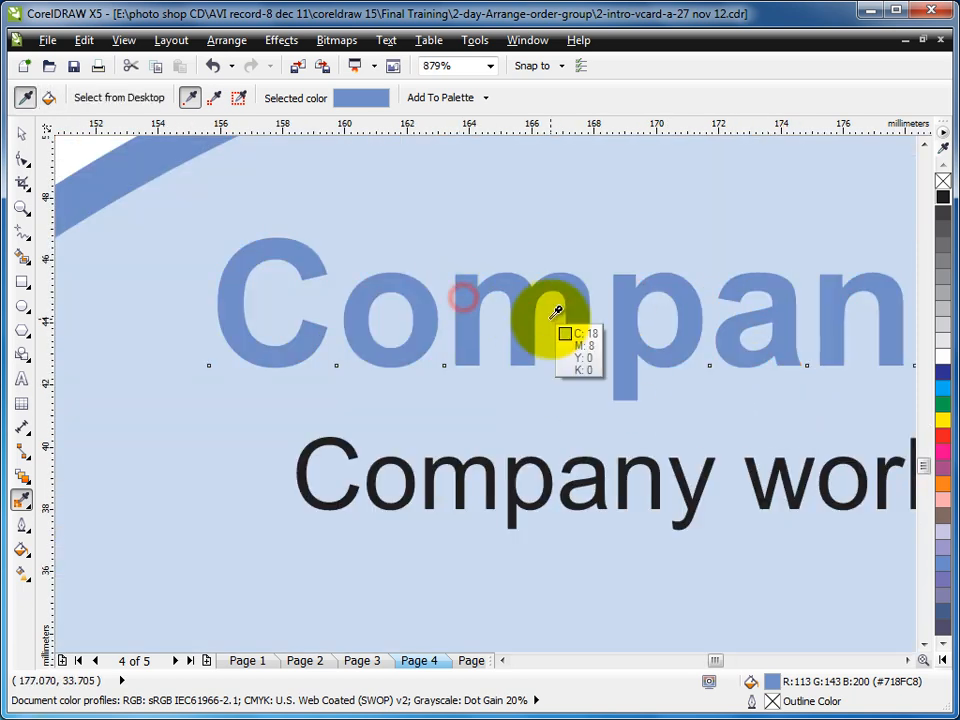
{"action": "scroll", "coordinate": [556, 311], "scroll_direction": "down", "scroll_amount": 6}
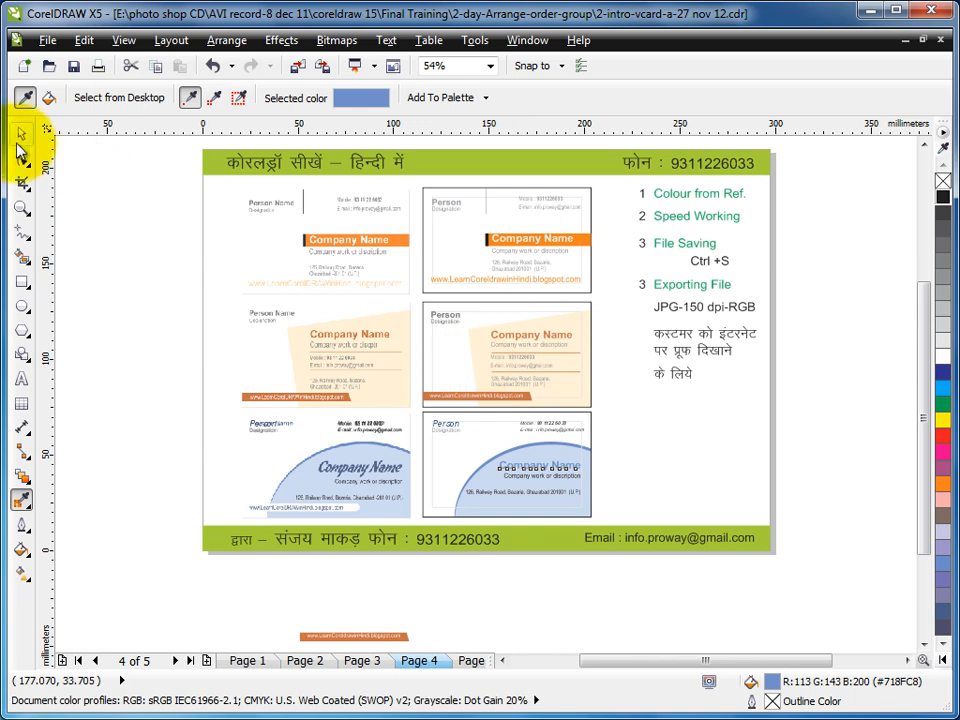
{"action": "left_click", "coordinate": [21, 133]}
{"action": "key", "text": "z"}
{"action": "left_click_drag", "start_coordinate": [208, 394], "coordinate": [656, 555]}
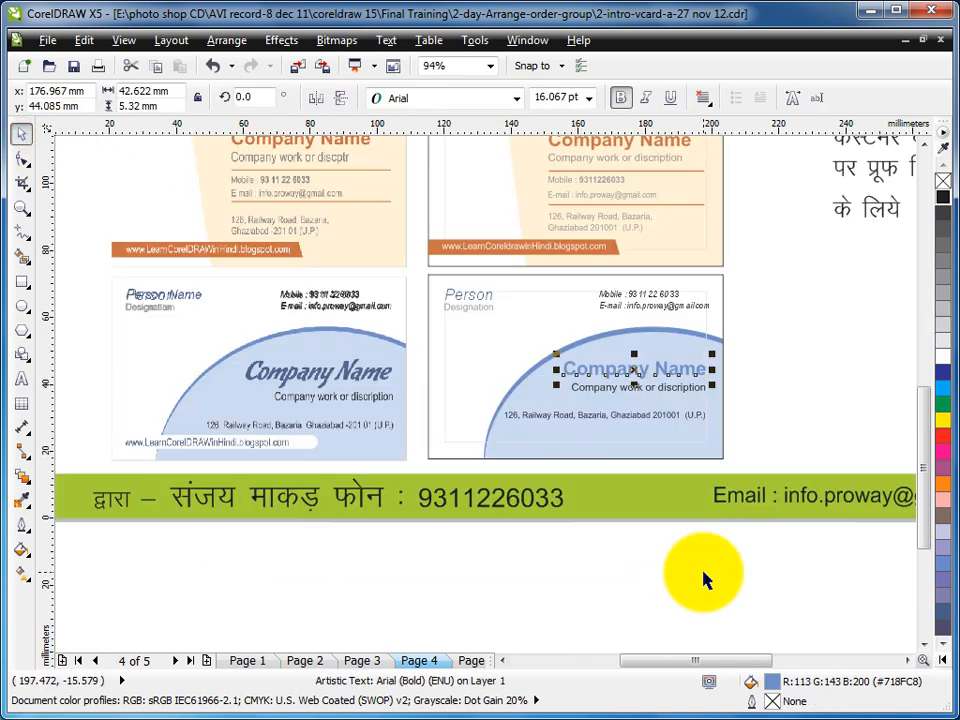
{"action": "key", "text": "z"}
{"action": "left_click_drag", "start_coordinate": [407, 266], "coordinate": [768, 531]}
{"action": "left_click", "coordinate": [822, 345]}
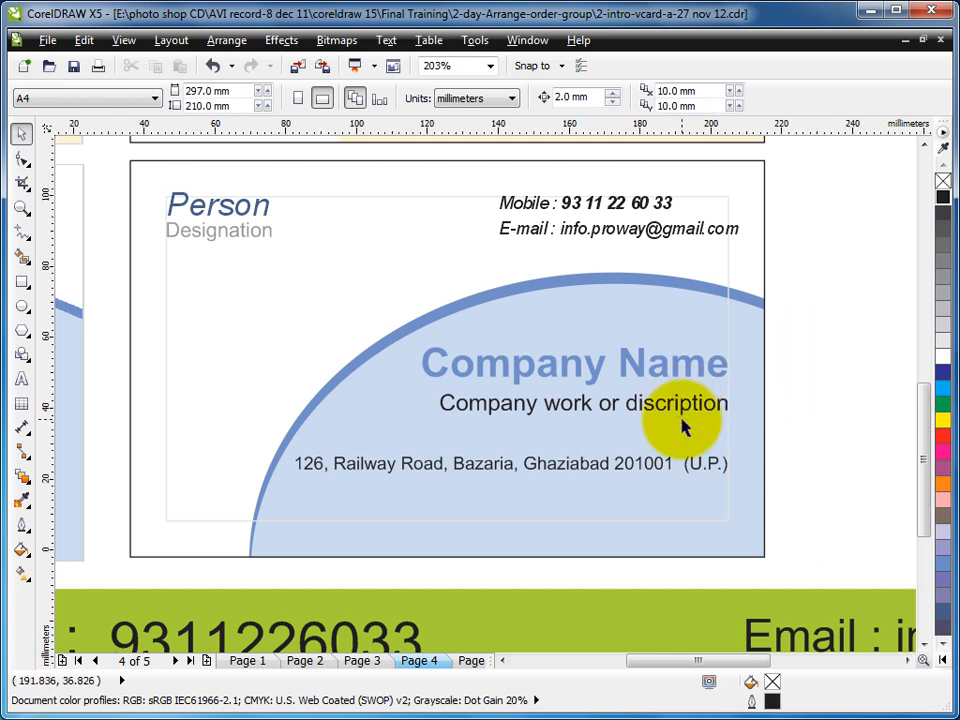
Ungroup the orange web address strip below the page and move its white text onto the lower part of the blue card.
{"action": "right_click", "coordinate": [685, 427]}
{"action": "right_click", "coordinate": [483, 445]}
{"action": "left_click_drag", "start_coordinate": [231, 349], "coordinate": [701, 521]}
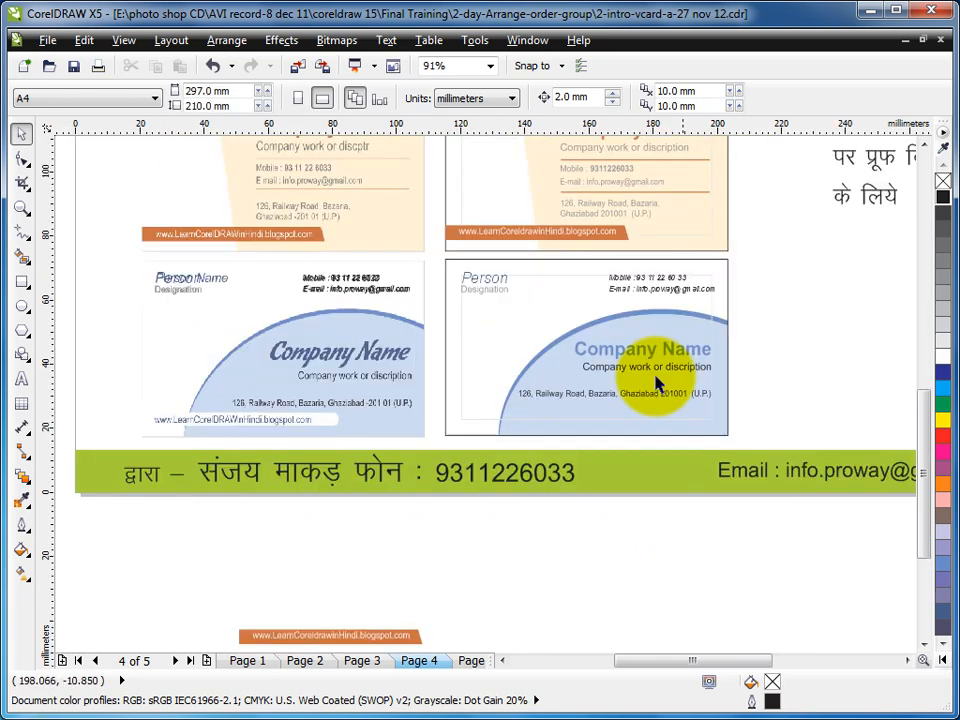
{"action": "left_click", "coordinate": [572, 230]}
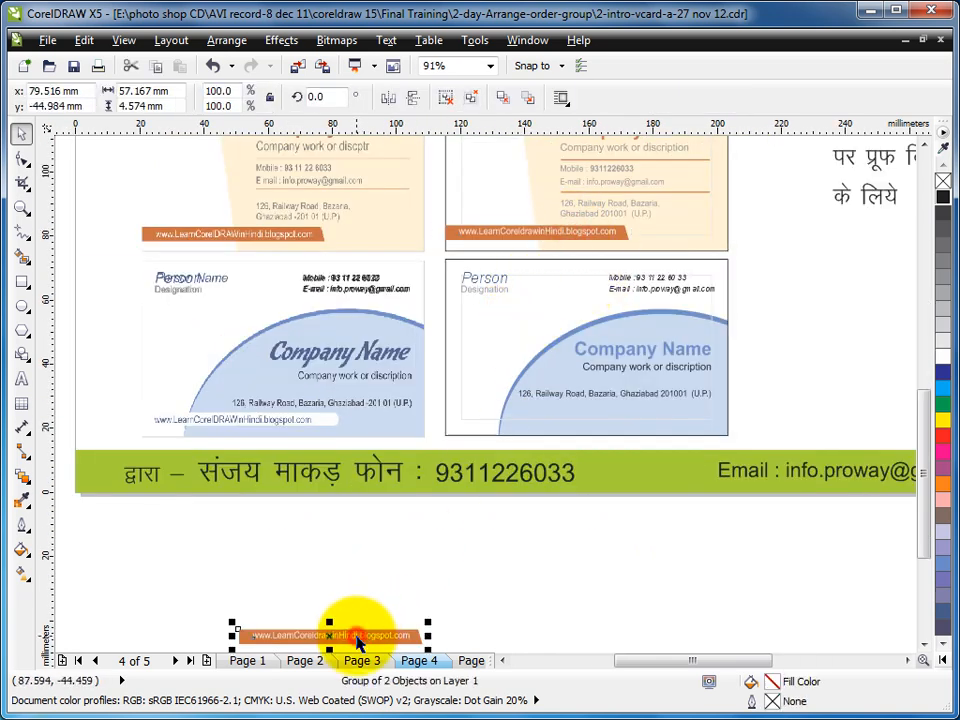
{"action": "left_click", "coordinate": [443, 98]}
{"action": "left_click", "coordinate": [524, 565]}
{"action": "left_click_drag", "start_coordinate": [385, 645], "coordinate": [597, 413]}
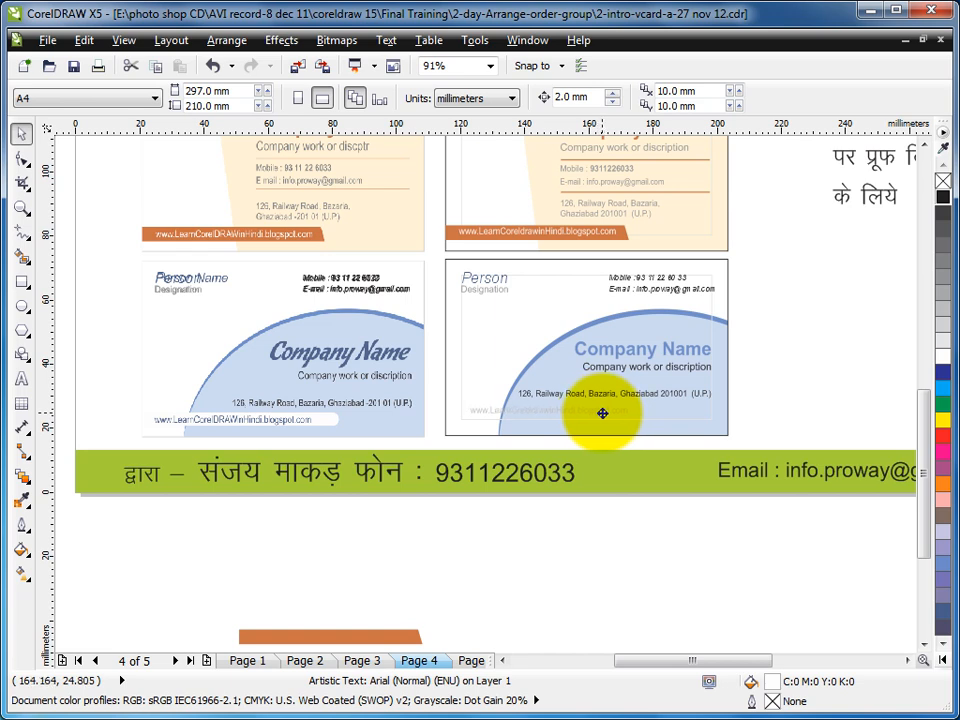
Draw a rectangle about 68.4 × 3.9 mm around the reference blue card's web address and round its corners to about 1.9 mm.
{"action": "left_click_drag", "start_coordinate": [390, 247], "coordinate": [200, 505]}
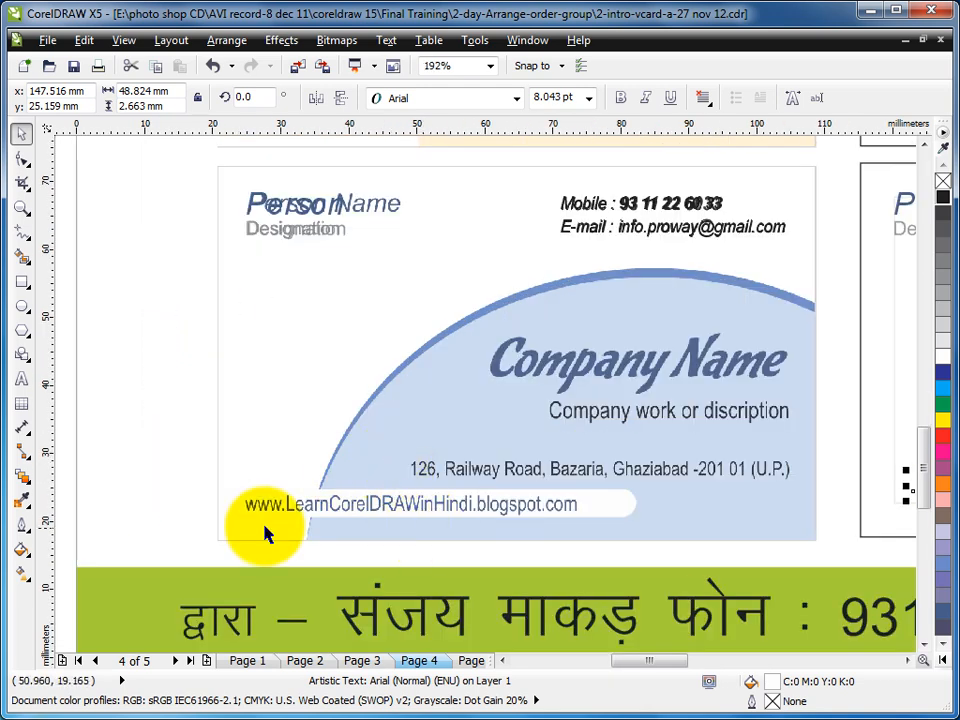
{"action": "left_click", "coordinate": [22, 282]}
{"action": "left_click_drag", "start_coordinate": [171, 491], "coordinate": [636, 517]}
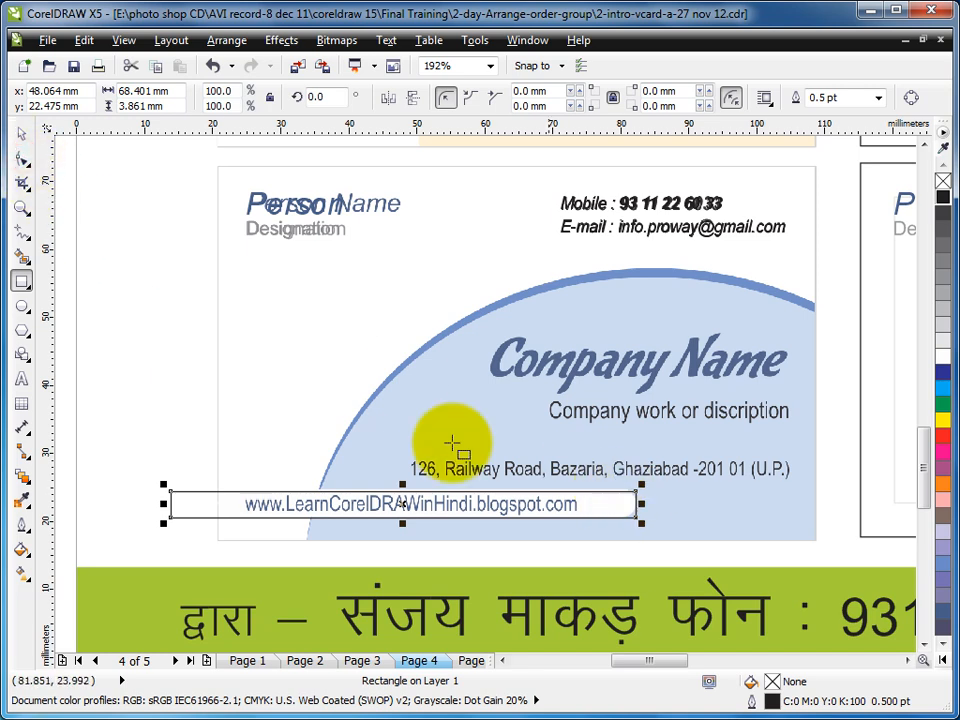
{"action": "left_click", "coordinate": [22, 158]}
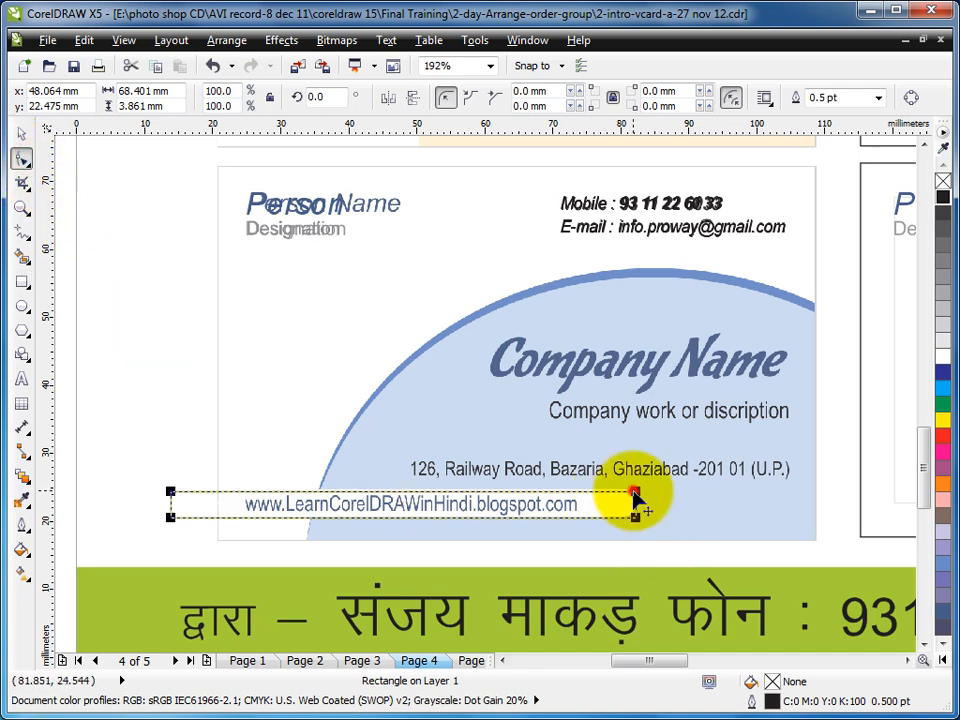
{"action": "left_click_drag", "start_coordinate": [636, 494], "coordinate": [259, 401]}
{"action": "left_click", "coordinate": [21, 131]}
Centre the rounded rectangle horizontally and vertically on the white web address text of the new blue card.
{"action": "scroll", "coordinate": [565, 430], "scroll_direction": "down", "scroll_amount": 3}
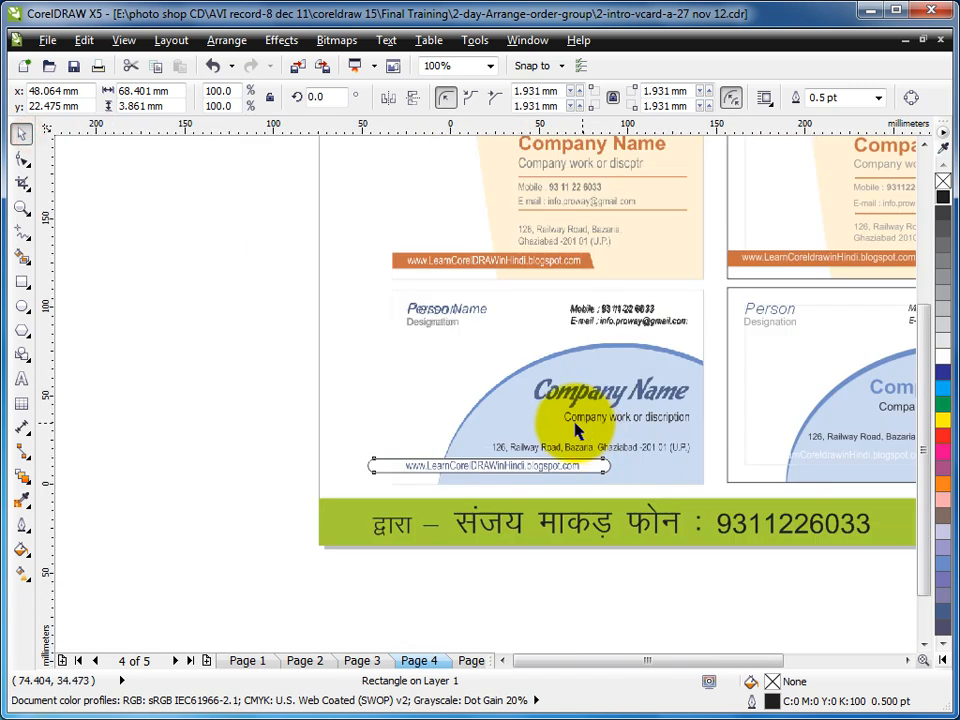
{"action": "scroll", "coordinate": [610, 445], "scroll_direction": "down", "scroll_amount": 3}
{"action": "scroll", "coordinate": [643, 461], "scroll_direction": "up", "scroll_amount": 3}
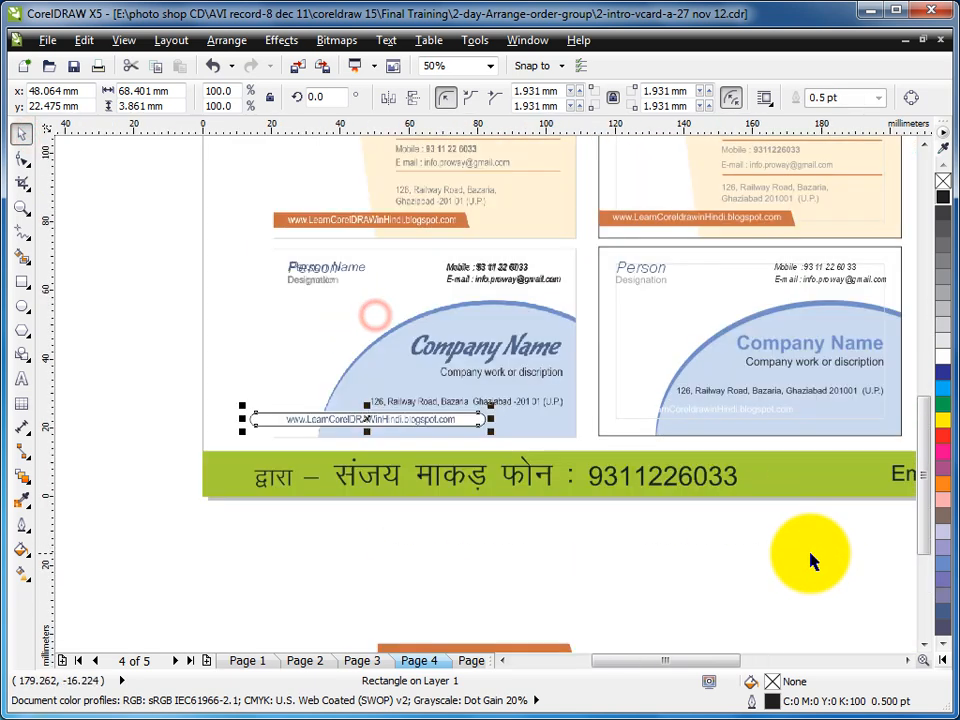
{"action": "left_click", "coordinate": [678, 410], "text": "shift"}
{"action": "key", "text": "e"}
{"action": "key", "text": "c"}
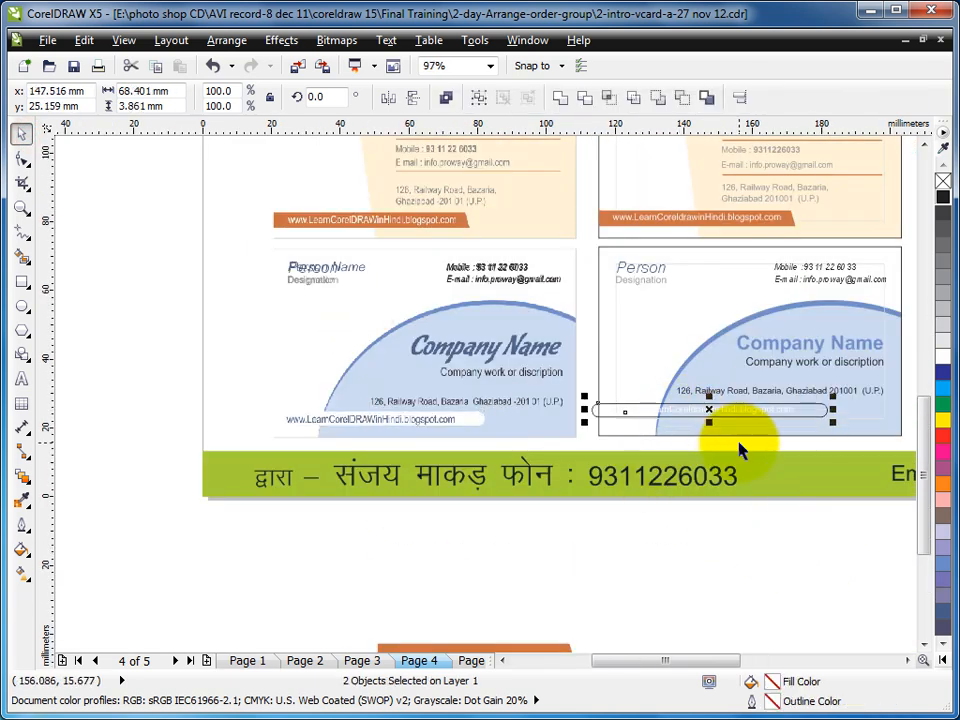
{"action": "left_click", "coordinate": [771, 524]}
Shift the rounded rectangle horizontally so it runs past the blue card's left edge, fill it with white and remove its outline.
{"action": "scroll", "coordinate": [895, 495], "scroll_direction": "up", "scroll_amount": 3}
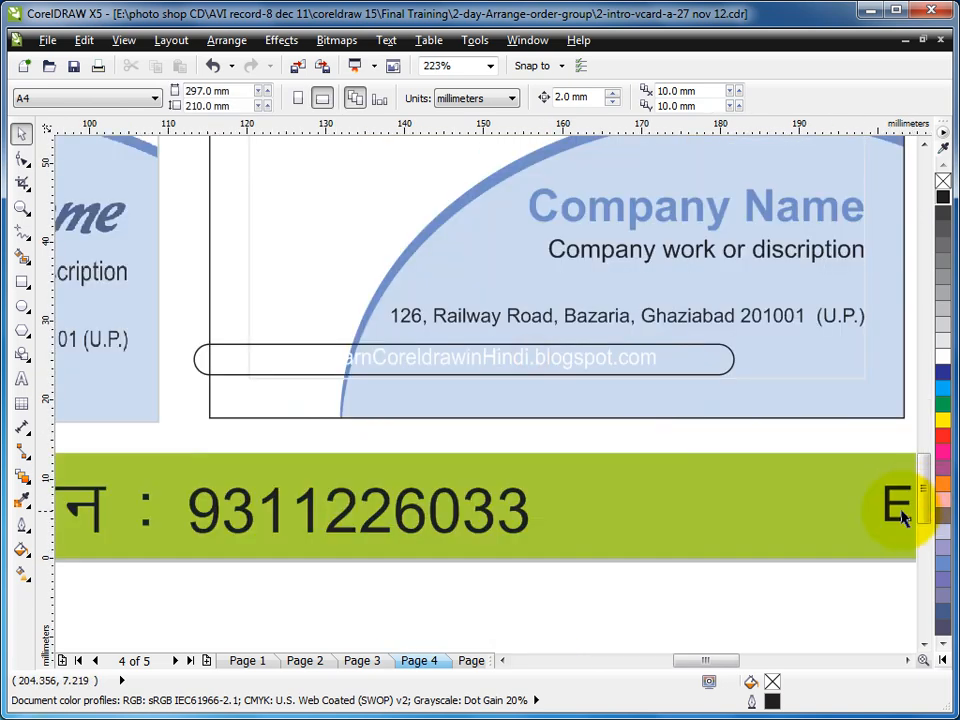
{"action": "left_click", "coordinate": [726, 360]}
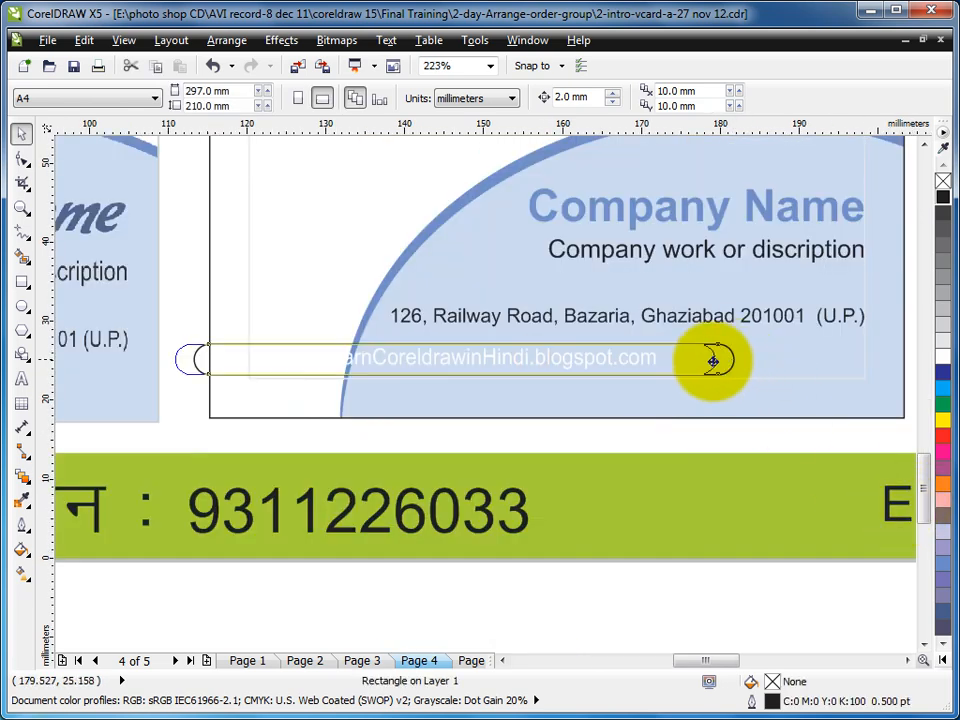
{"action": "left_click_drag", "start_coordinate": [703, 362], "coordinate": [705, 363]}
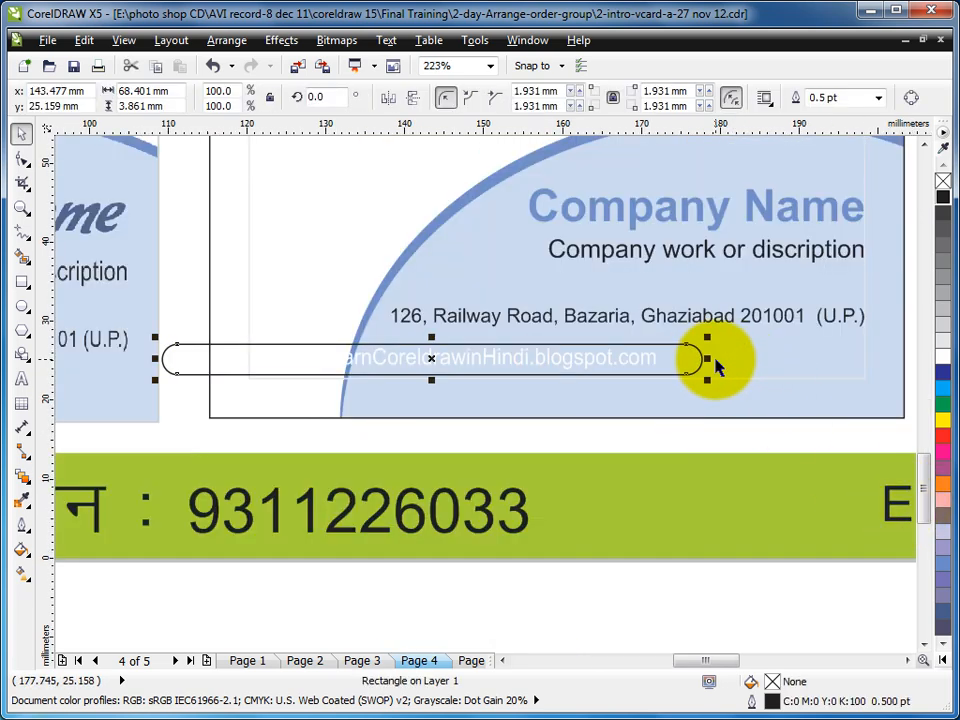
{"action": "left_click", "coordinate": [944, 358]}
{"action": "right_click", "coordinate": [943, 181]}
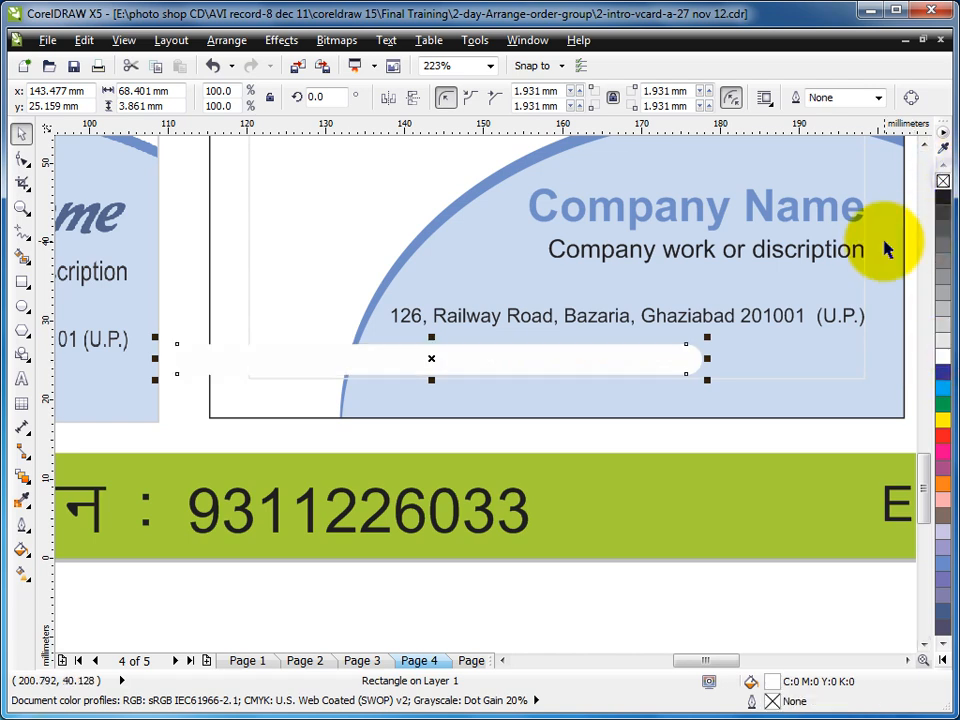
PowerClip the white rounded strip into the new blue card's outer frame.
{"action": "left_click", "coordinate": [281, 40]}
{"action": "mouse_move", "coordinate": [310, 311]}
{"action": "left_click", "coordinate": [453, 302]}
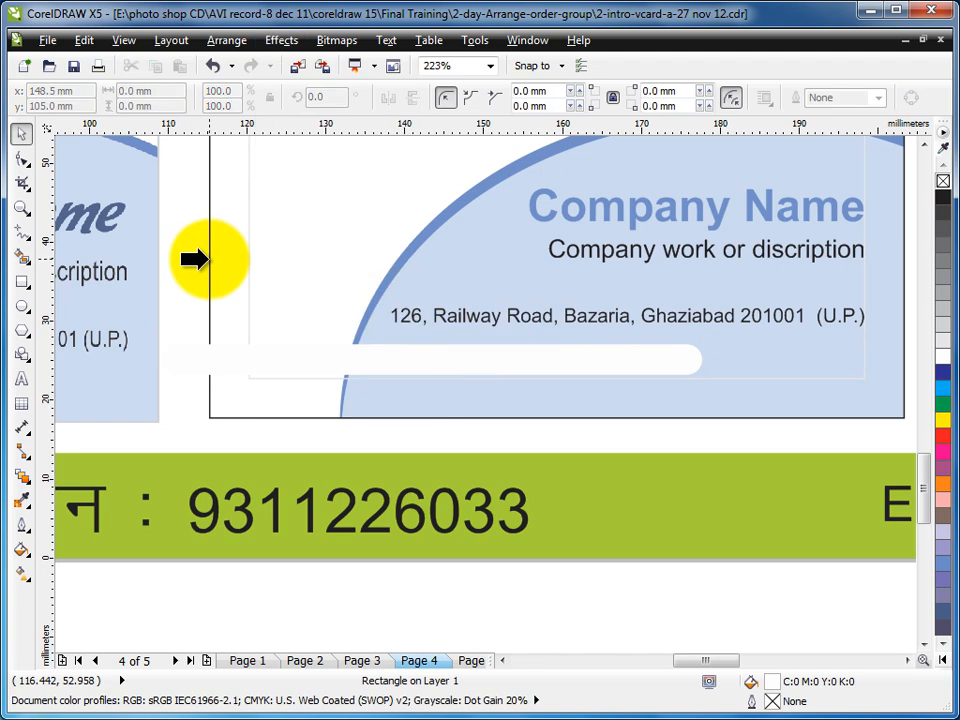
{"action": "left_click", "coordinate": [208, 259]}
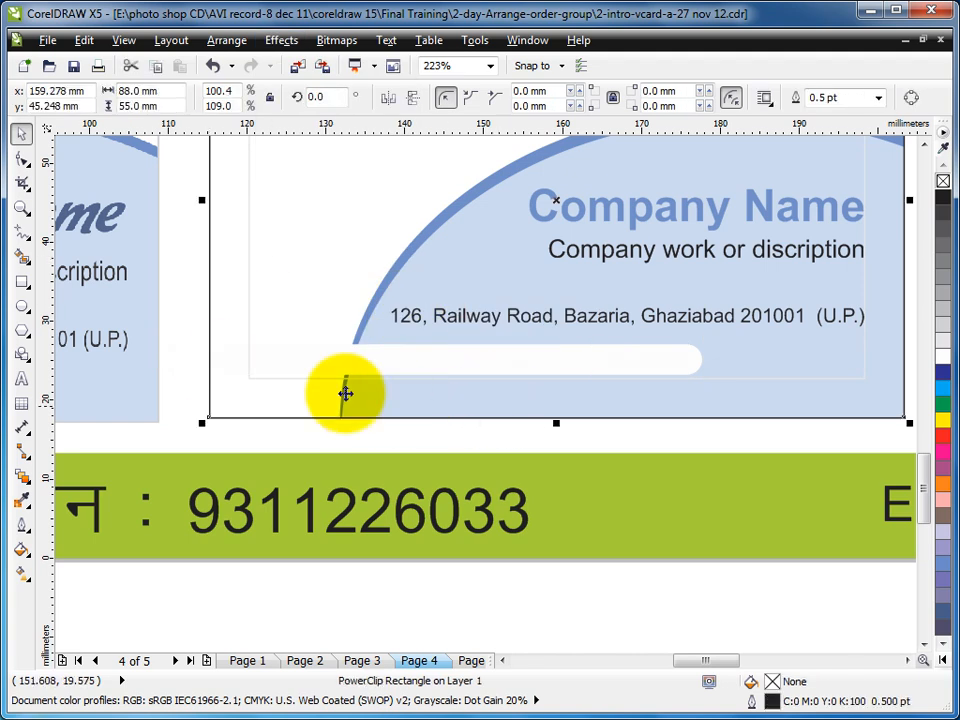
Use the wireframe view to select the web address text hidden on the white strip, fill it with black and restore the full-colour view.
{"action": "left_click_drag", "start_coordinate": [173, 322], "coordinate": [686, 410]}
{"action": "scroll", "coordinate": [686, 410], "scroll_direction": "down", "scroll_amount": 2}
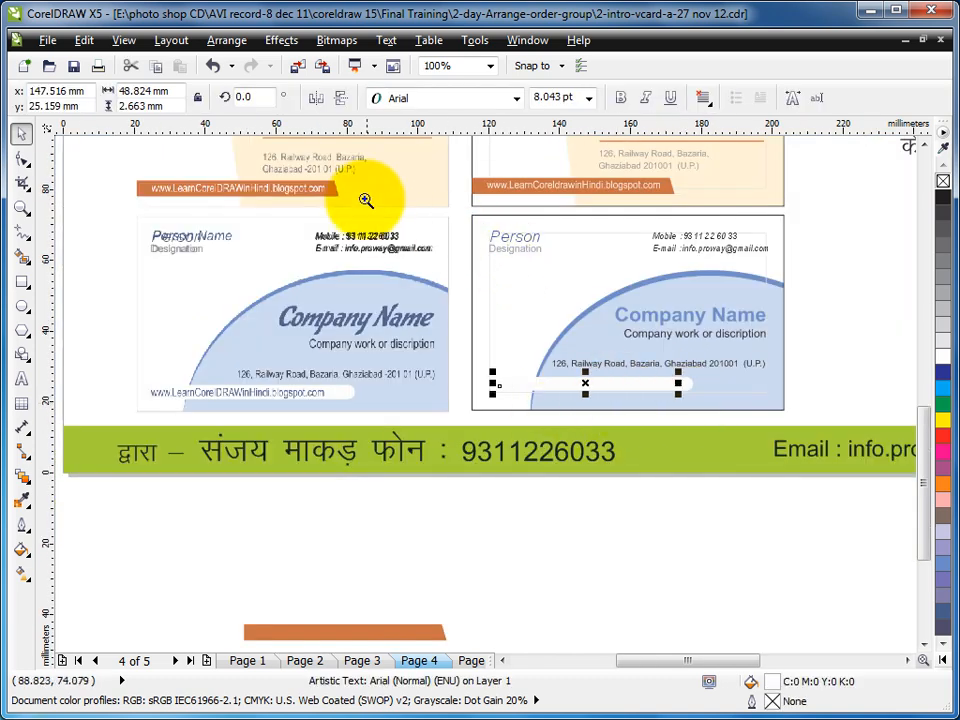
{"action": "scroll", "coordinate": [793, 448], "scroll_direction": "up", "scroll_amount": 2}
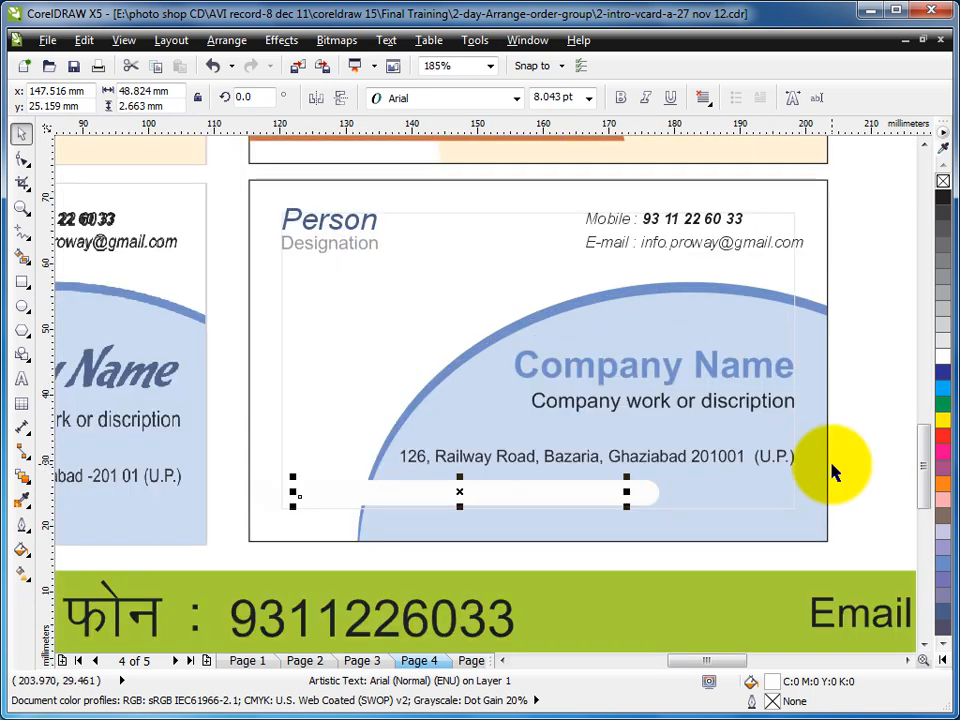
{"action": "left_click", "coordinate": [846, 410]}
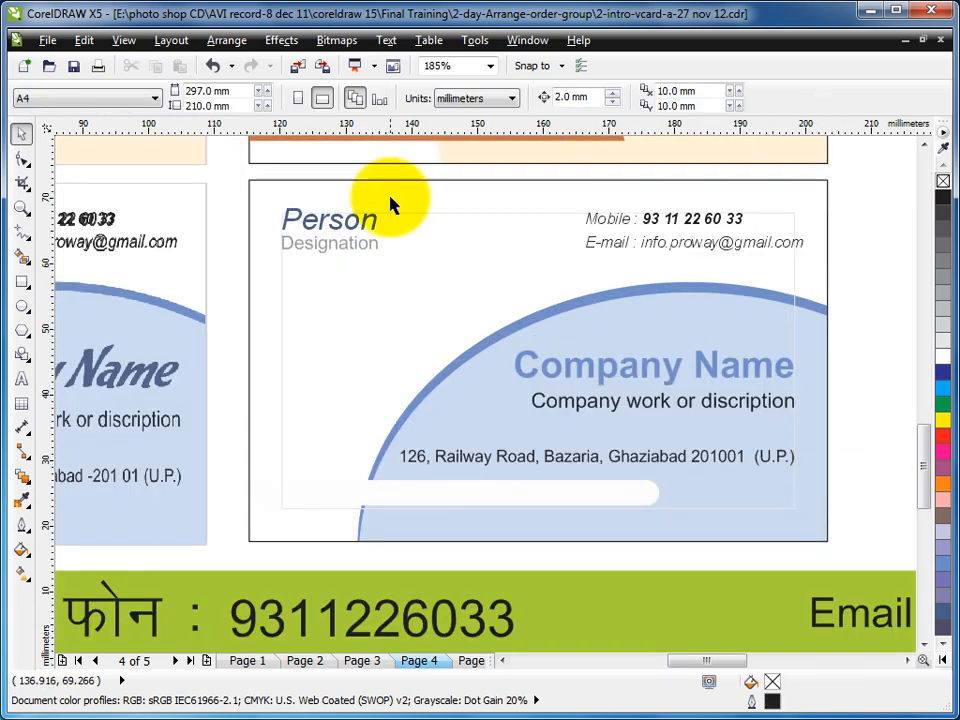
{"action": "left_click", "coordinate": [124, 41]}
{"action": "left_click", "coordinate": [115, 80]}
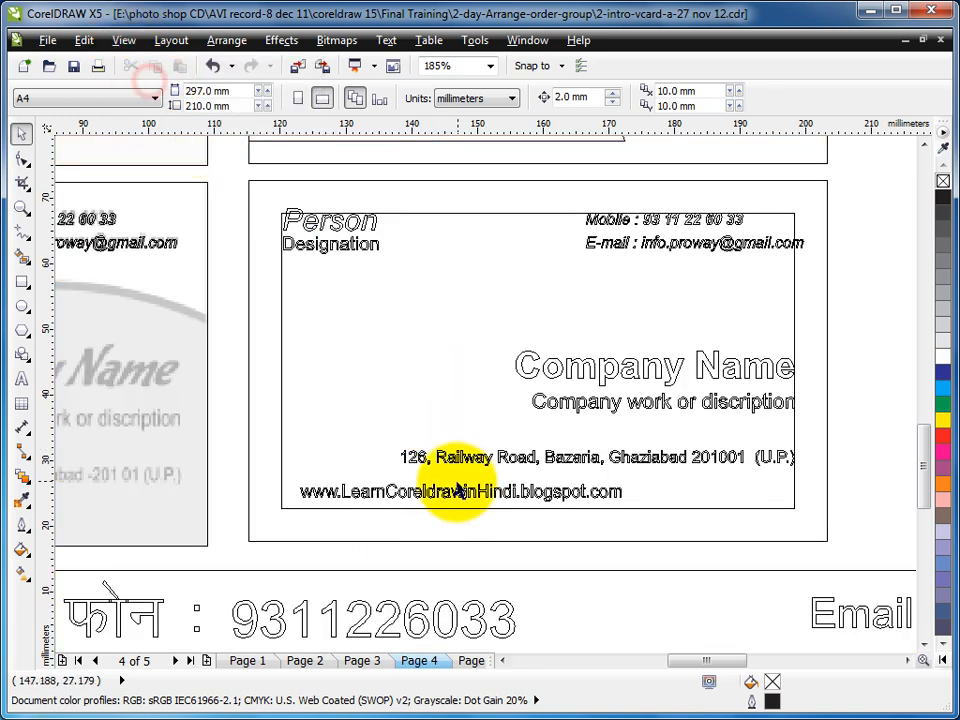
{"action": "left_click", "coordinate": [452, 499]}
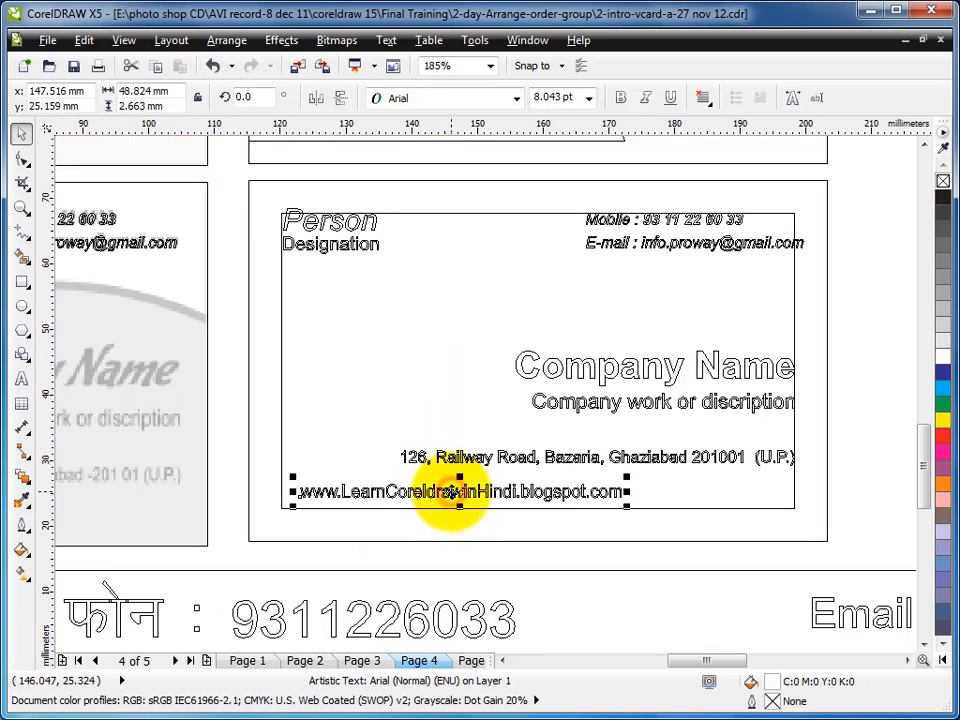
{"action": "left_click", "coordinate": [943, 200]}
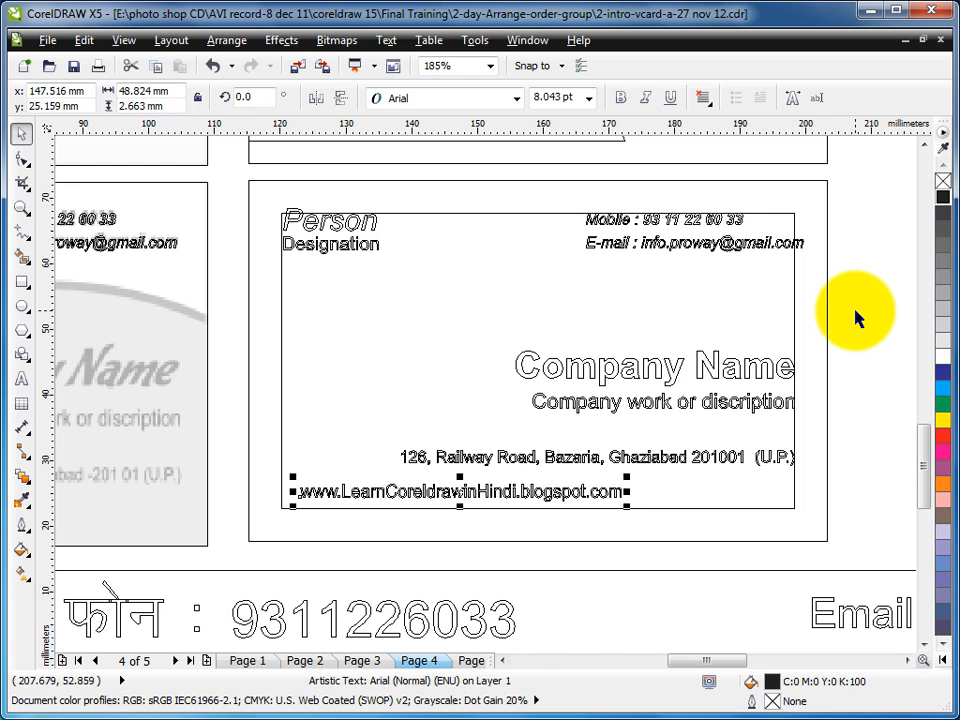
{"action": "key", "text": "shift+F9"}
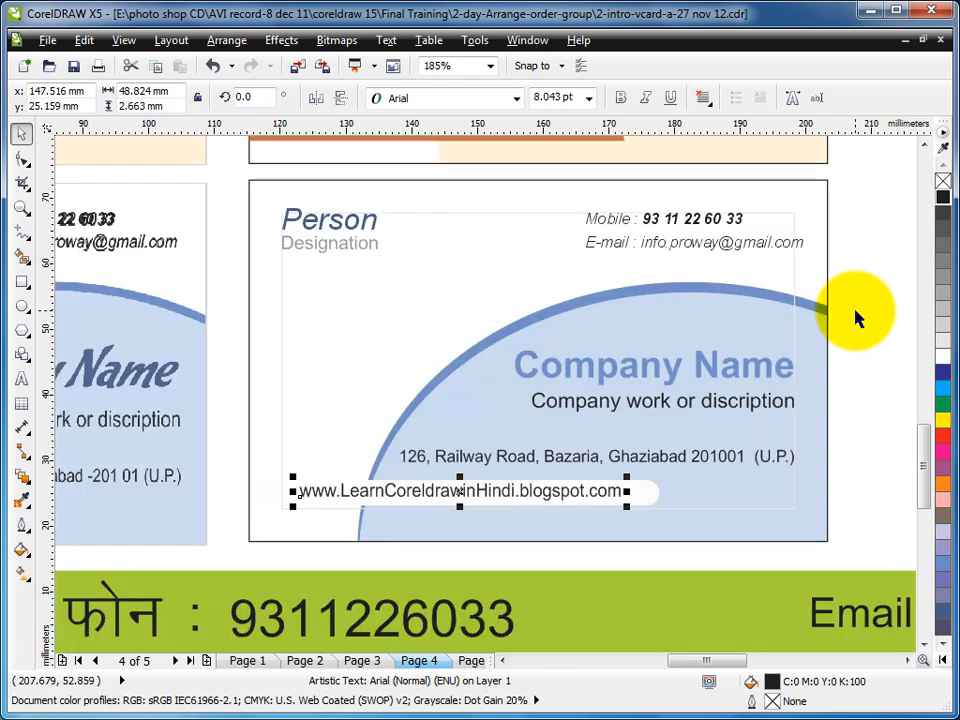
{"action": "scroll", "coordinate": [855, 312], "scroll_direction": "down", "scroll_amount": 2}
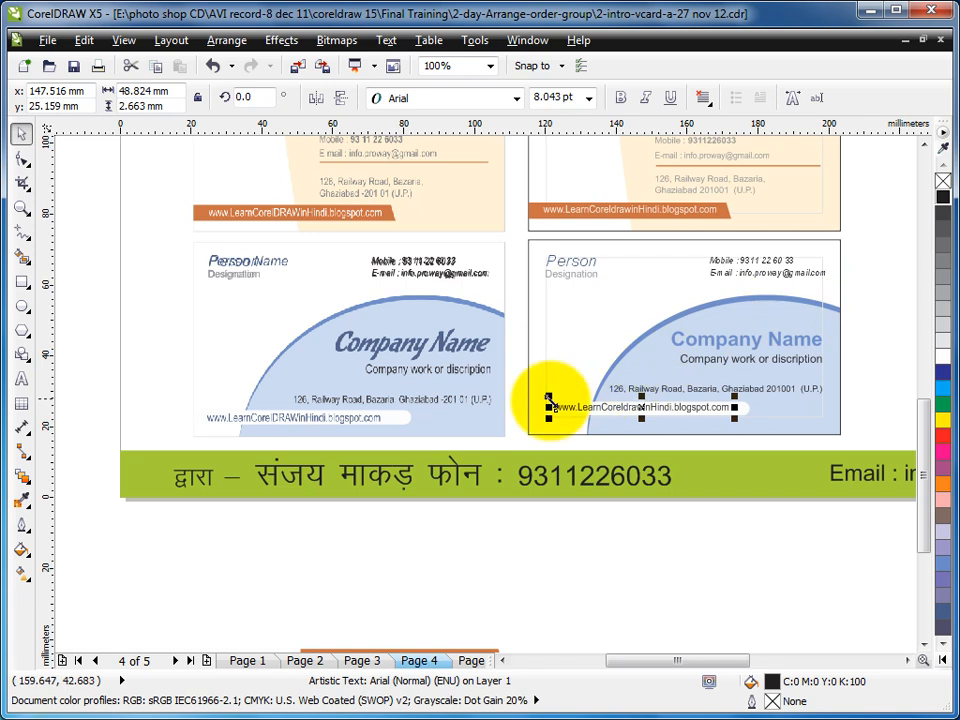
{"action": "key", "text": "F2"}
{"action": "left_click_drag", "start_coordinate": [145, 226], "coordinate": [846, 476]}
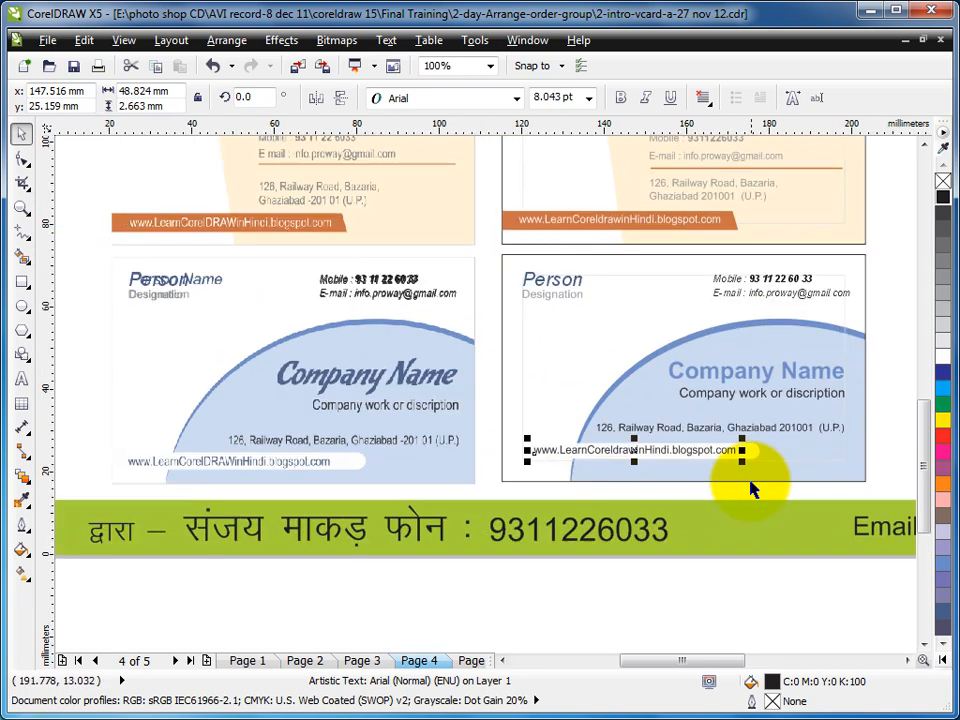
{"action": "left_click_drag", "start_coordinate": [443, 234], "coordinate": [744, 493]}
{"action": "left_click_drag", "start_coordinate": [150, 412], "coordinate": [735, 580]}
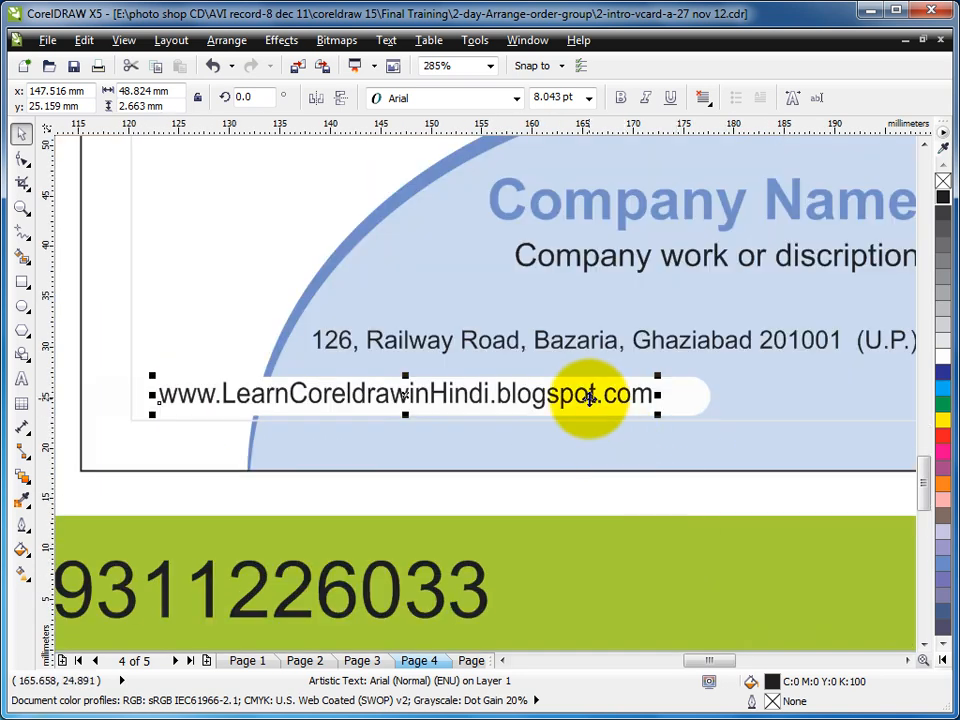
{"action": "left_click", "coordinate": [675, 400], "text": "shift"}
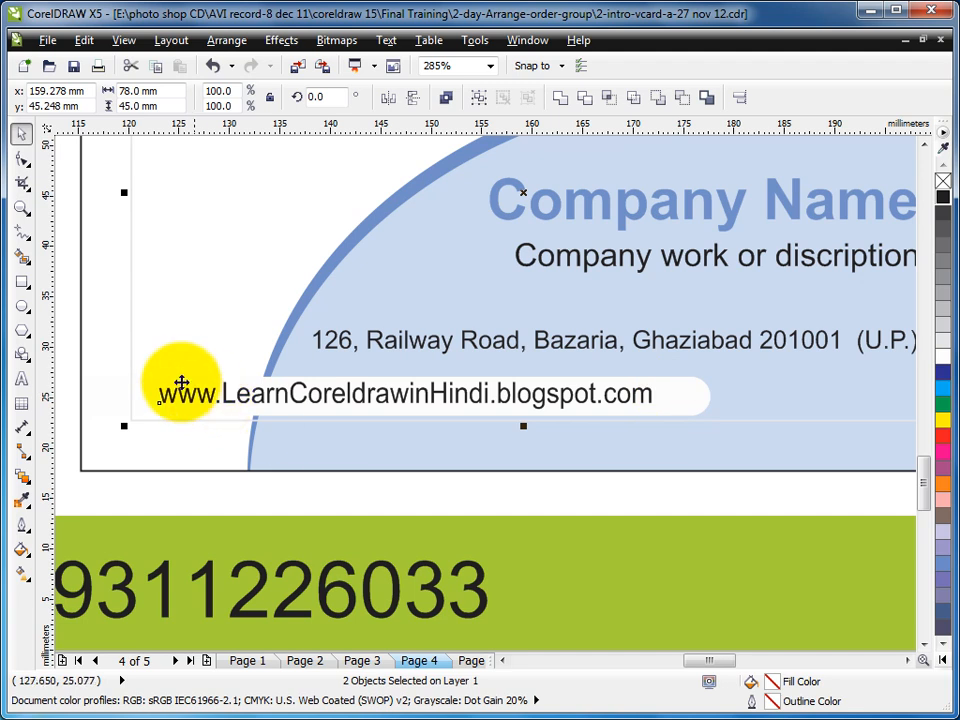
{"action": "left_click", "coordinate": [678, 400]}
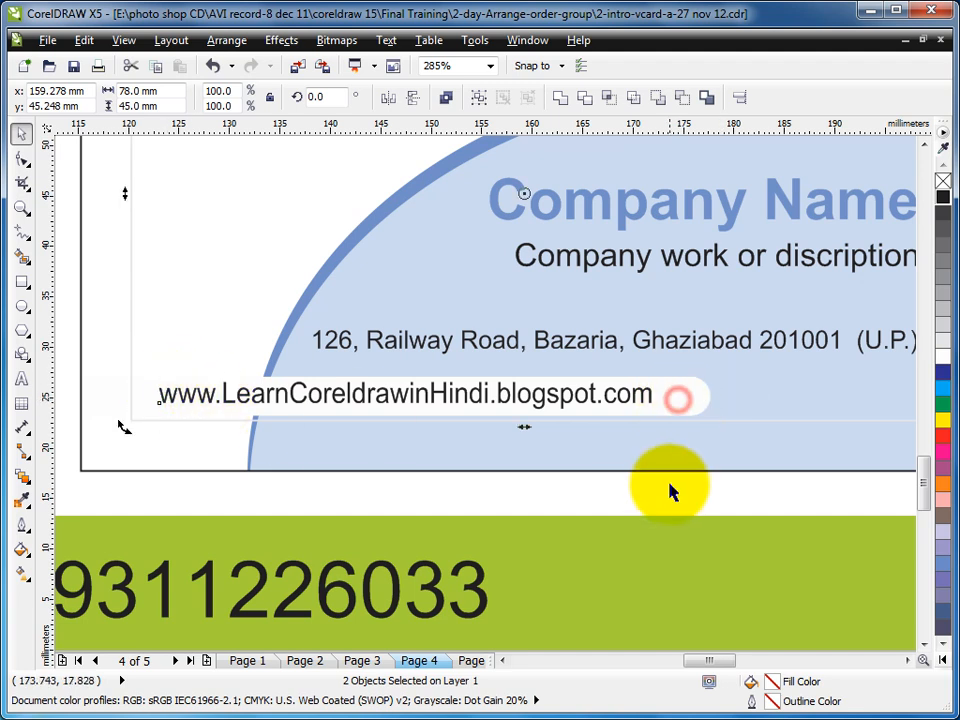
{"action": "left_click", "coordinate": [669, 488]}
{"action": "left_click", "coordinate": [680, 396]}
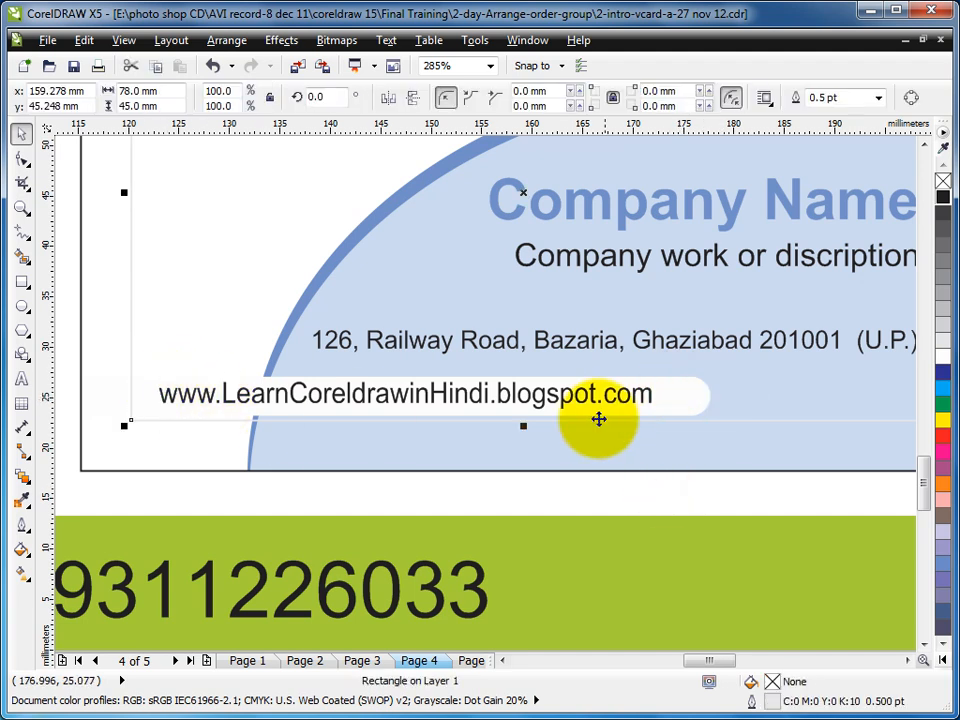
PowerClip the black web address text into the blue card's outer frame.
{"action": "left_click", "coordinate": [576, 411]}
{"action": "left_click", "coordinate": [281, 40]}
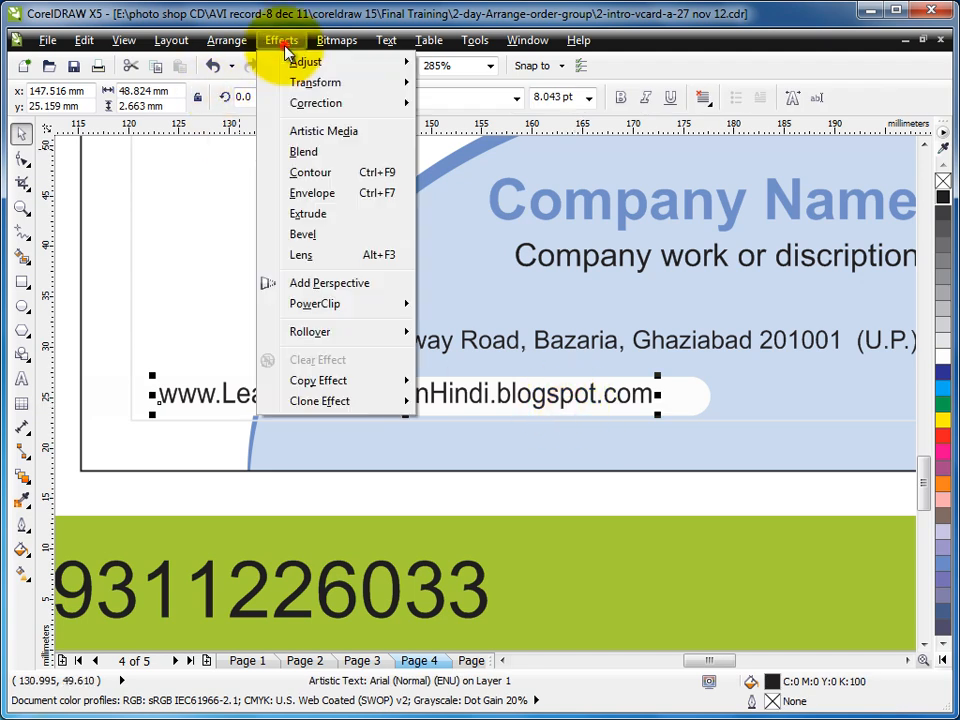
{"action": "left_click", "coordinate": [312, 303]}
{"action": "left_click", "coordinate": [425, 312]}
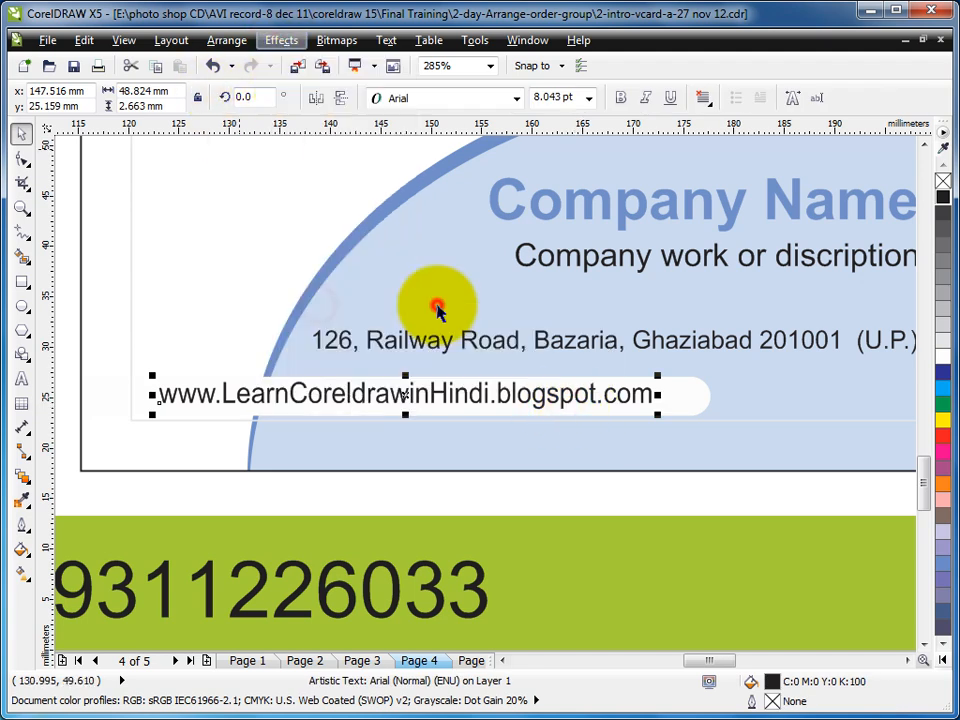
{"action": "left_click", "coordinate": [170, 471]}
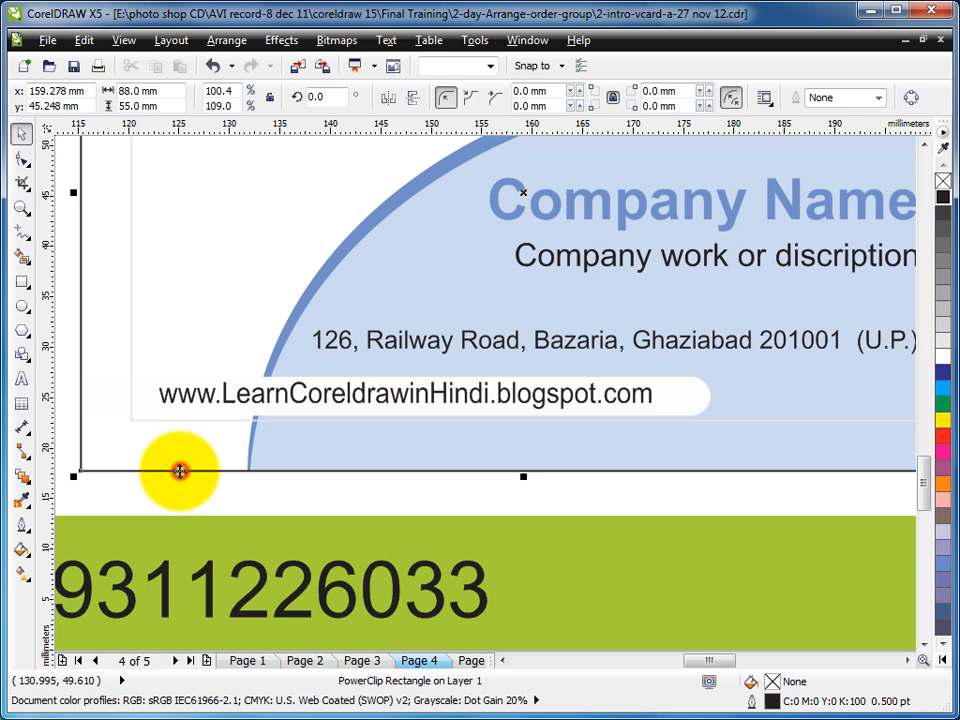
Edit the blue card's PowerClip contents, move the white strip and web address down about 0.9 mm together, and finish editing.
{"action": "left_click", "coordinate": [538, 400]}
{"action": "left_click", "coordinate": [529, 454]}
{"action": "left_click", "coordinate": [535, 464], "text": "ctrl"}
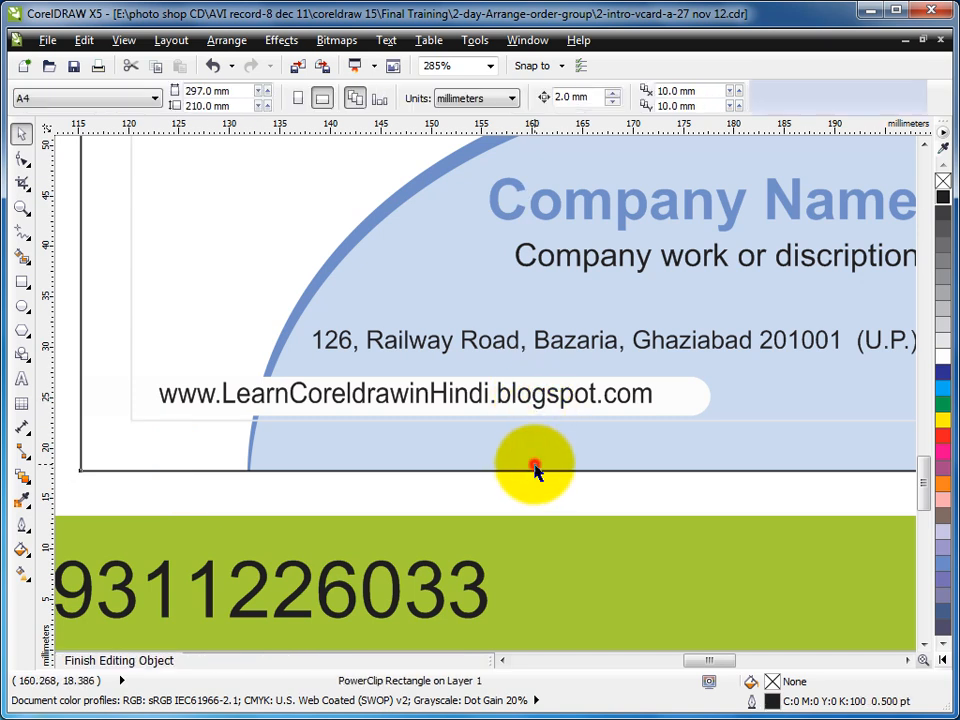
{"action": "scroll", "coordinate": [586, 490], "scroll_direction": "down", "scroll_amount": 3}
{"action": "left_click_drag", "start_coordinate": [204, 384], "coordinate": [714, 510]}
{"action": "left_click_drag", "start_coordinate": [468, 369], "coordinate": [666, 514]}
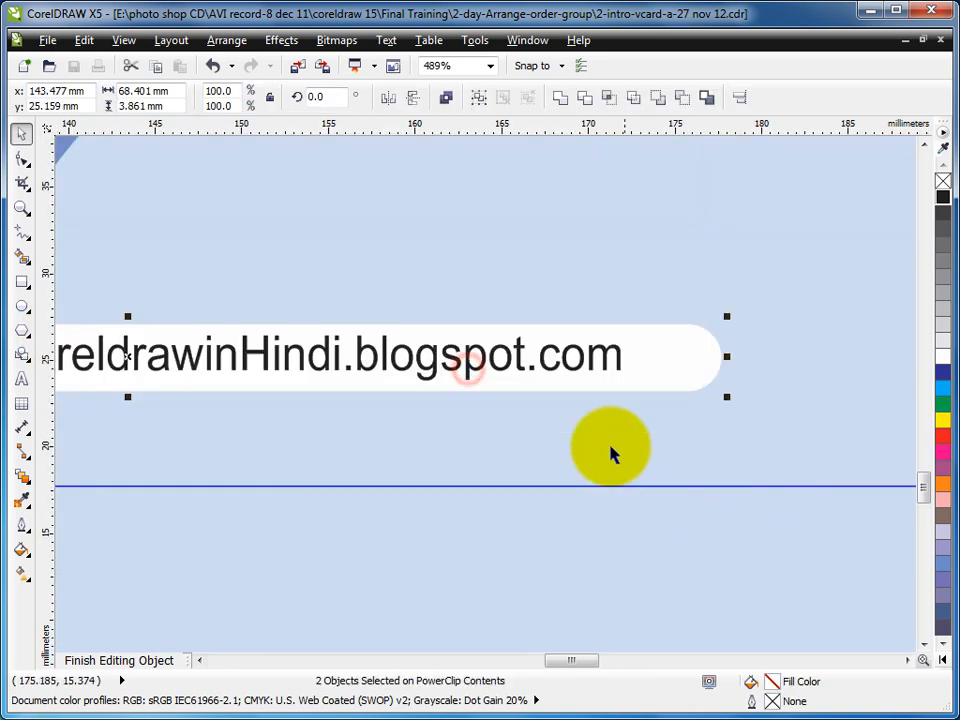
{"action": "left_click_drag", "start_coordinate": [581, 372], "coordinate": [583, 380]}
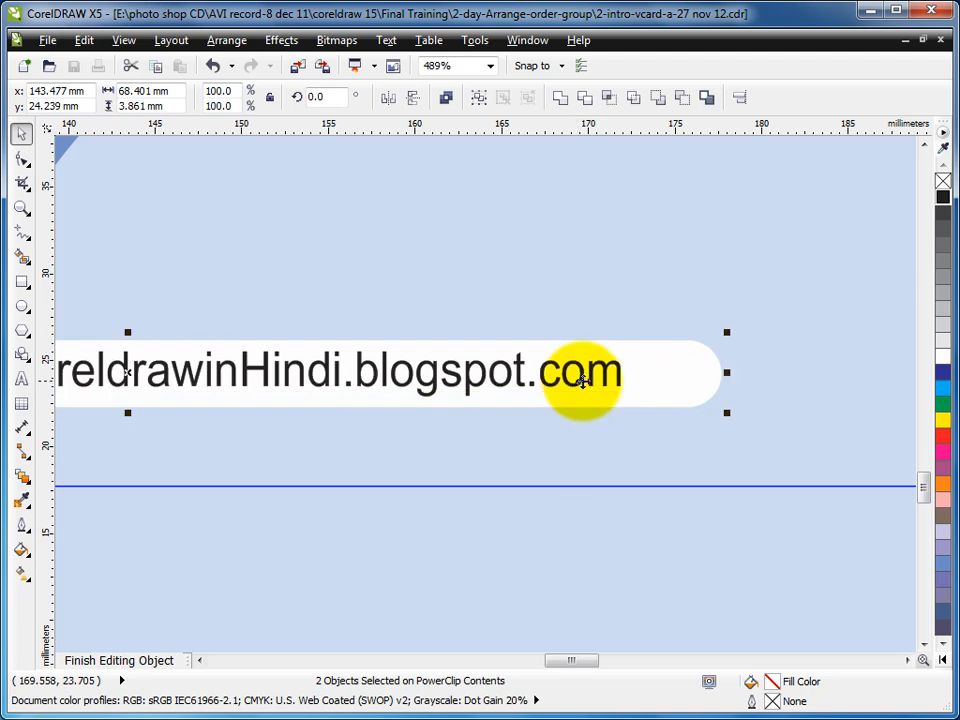
{"action": "scroll", "coordinate": [560, 384], "scroll_direction": "down", "scroll_amount": 3}
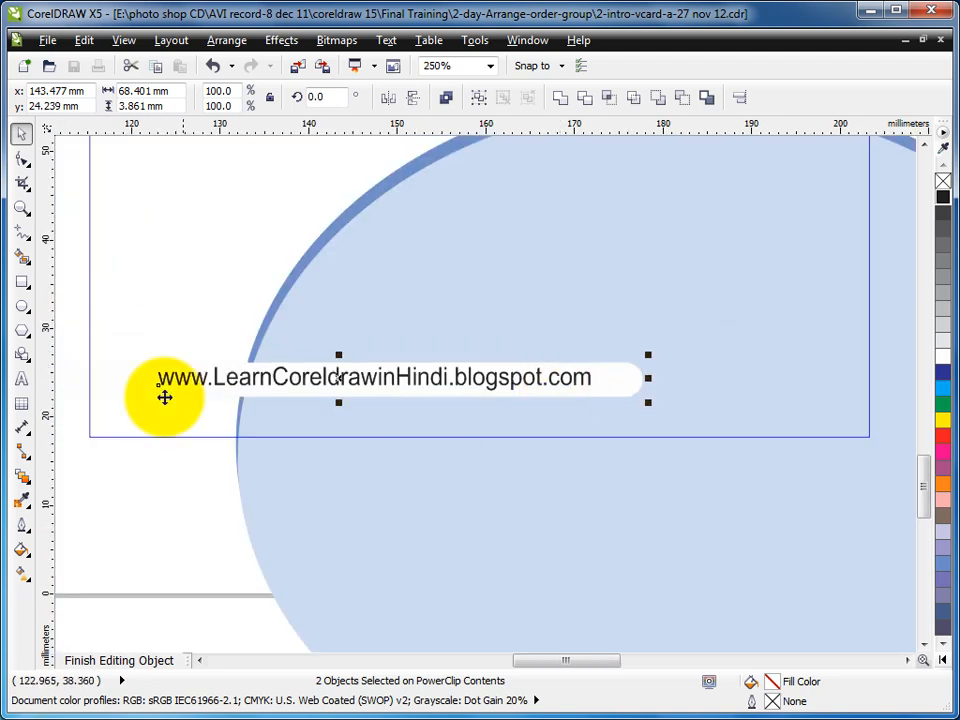
{"action": "left_click", "coordinate": [172, 500]}
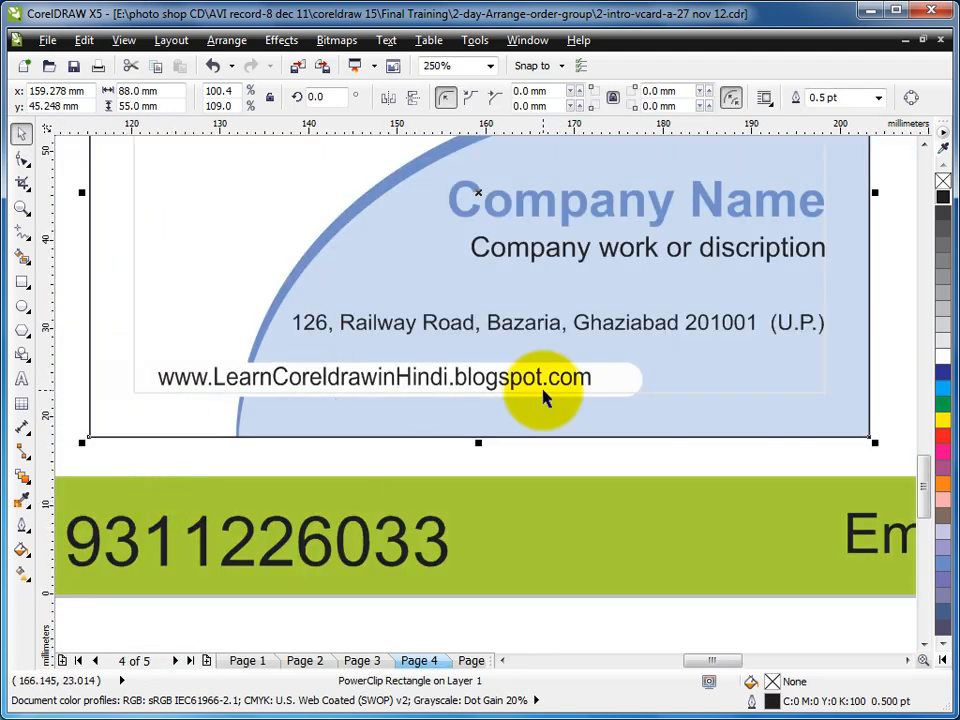
Set the blue card's company name in the Cafelatte font and right-align it with the work description line.
{"action": "scroll", "coordinate": [569, 386], "scroll_direction": "down", "scroll_amount": 1}
{"action": "key", "text": "F2"}
{"action": "left_click_drag", "start_coordinate": [273, 150], "coordinate": [743, 446]}
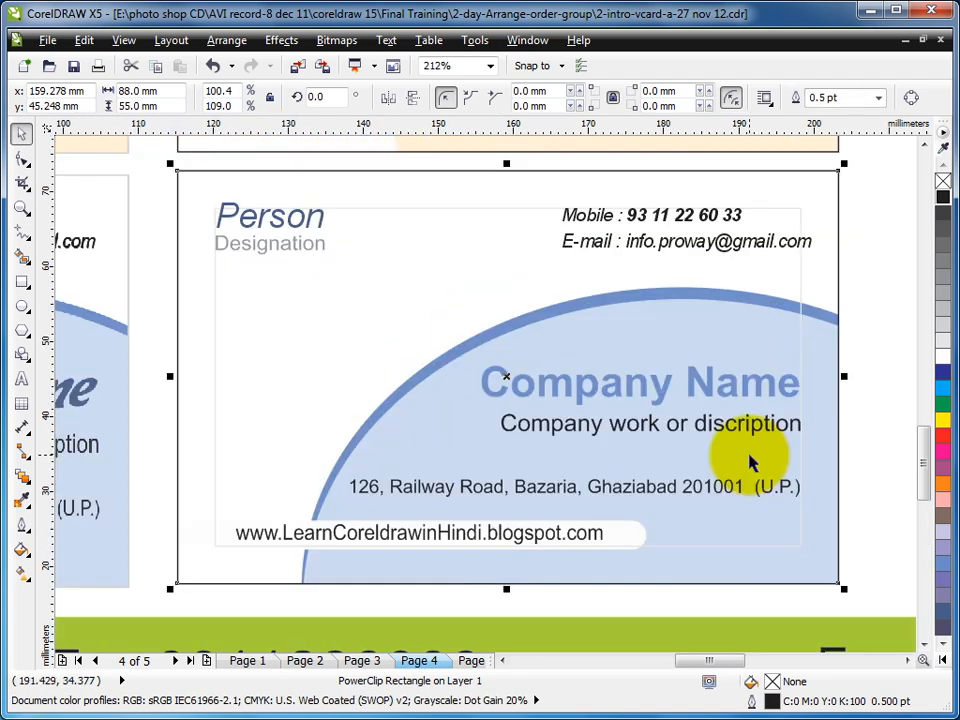
{"action": "left_click", "coordinate": [702, 386]}
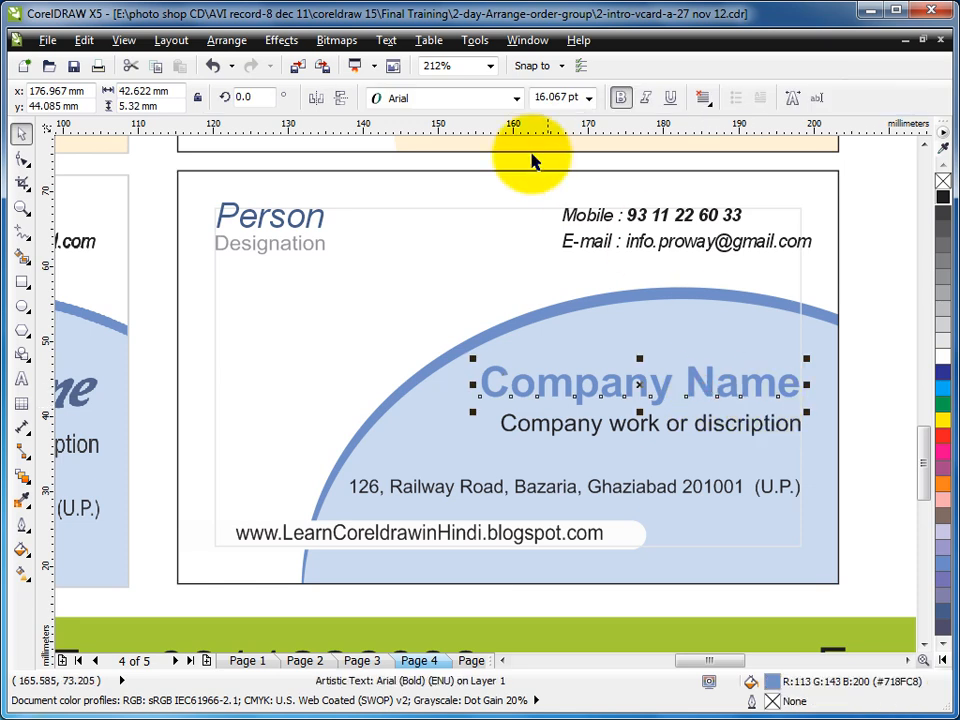
{"action": "left_click", "coordinate": [514, 97]}
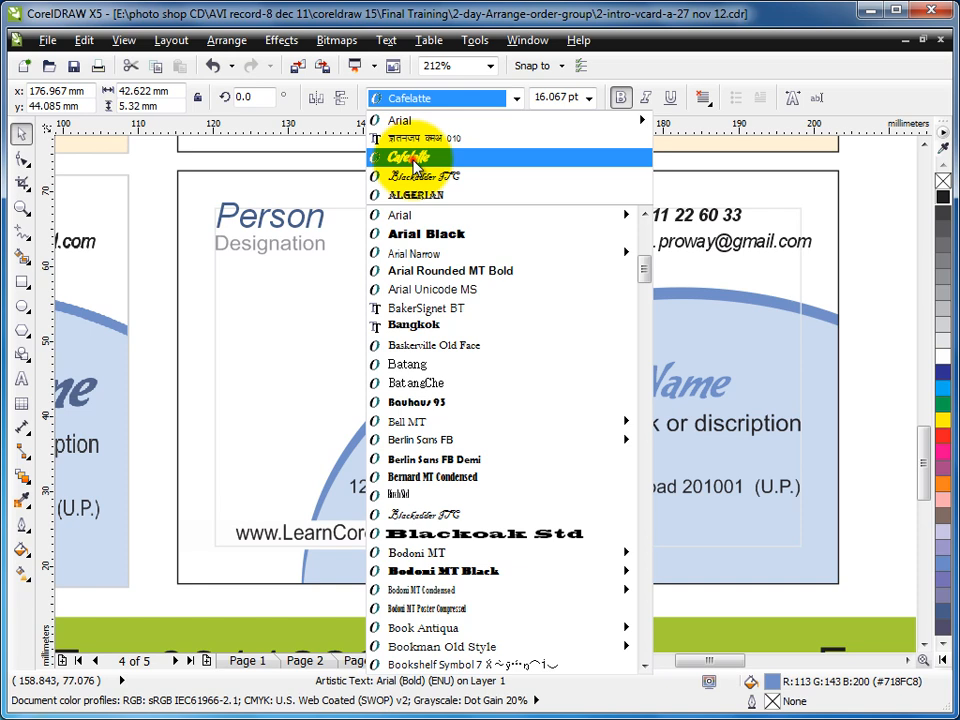
{"action": "left_click", "coordinate": [417, 160]}
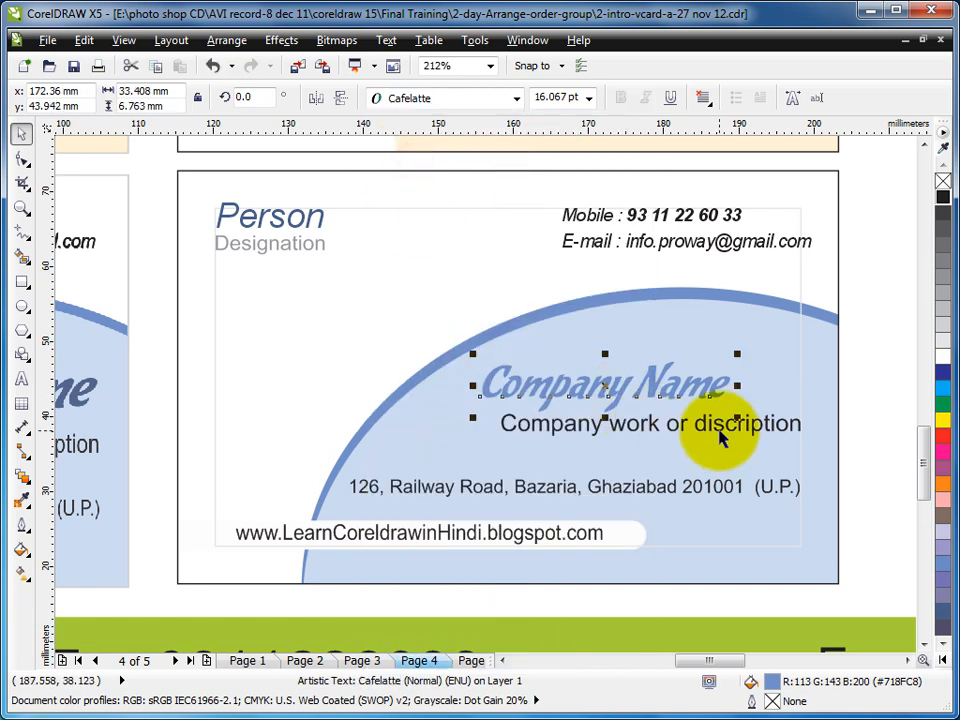
{"action": "left_click", "coordinate": [719, 437], "text": "shift"}
{"action": "key", "text": "r"}
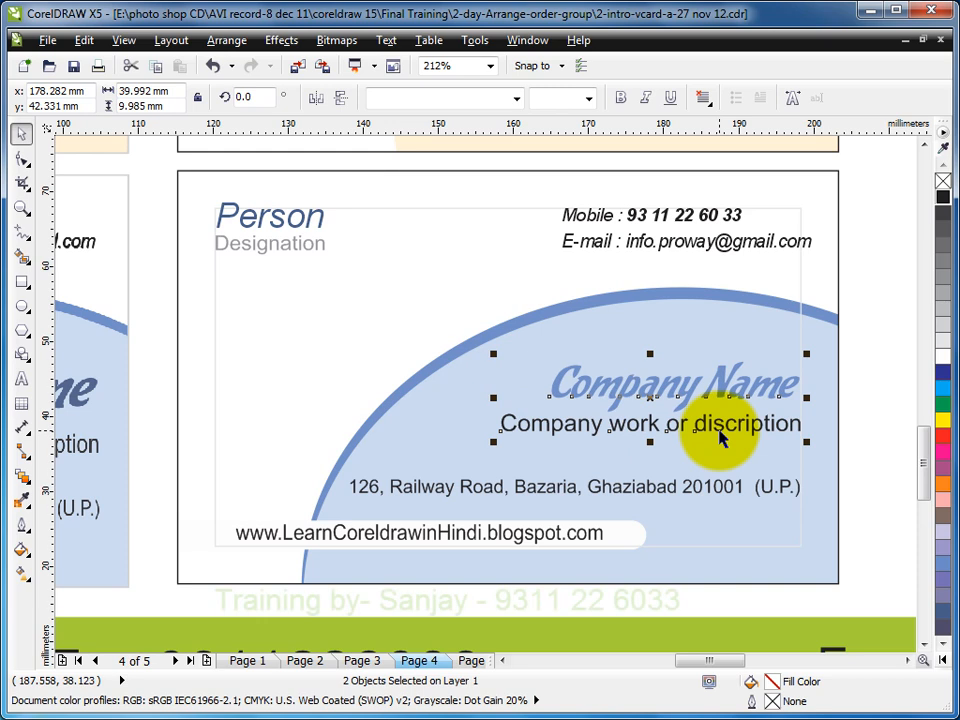
{"action": "left_click", "coordinate": [890, 285]}
{"action": "scroll", "coordinate": [890, 285], "scroll_direction": "down", "scroll_amount": 5}
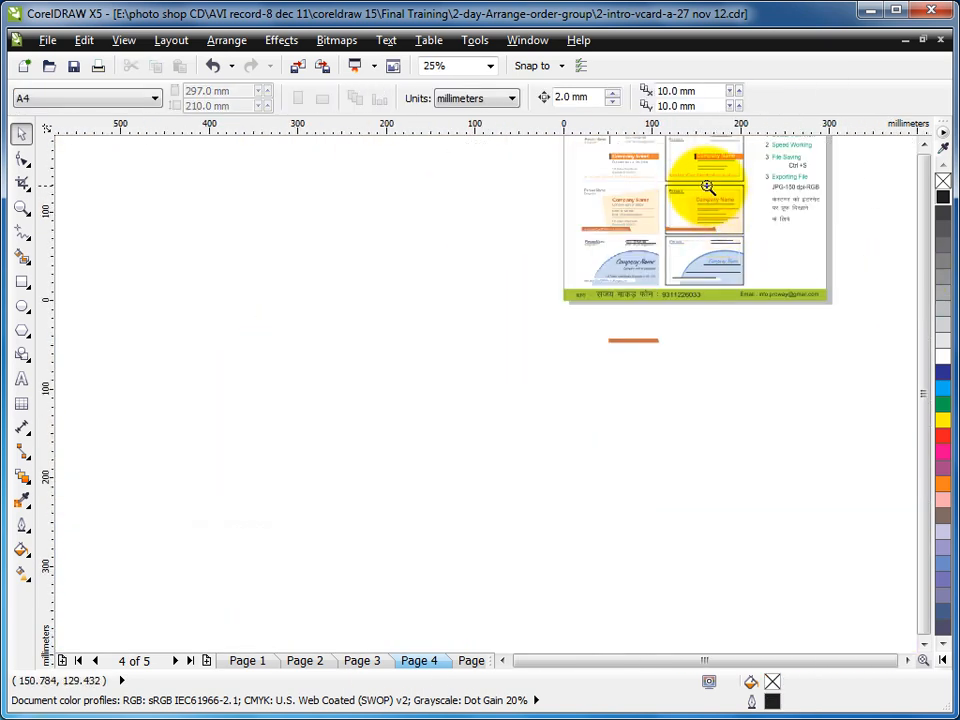
{"action": "scroll", "coordinate": [712, 190], "scroll_direction": "down", "scroll_amount": 1}
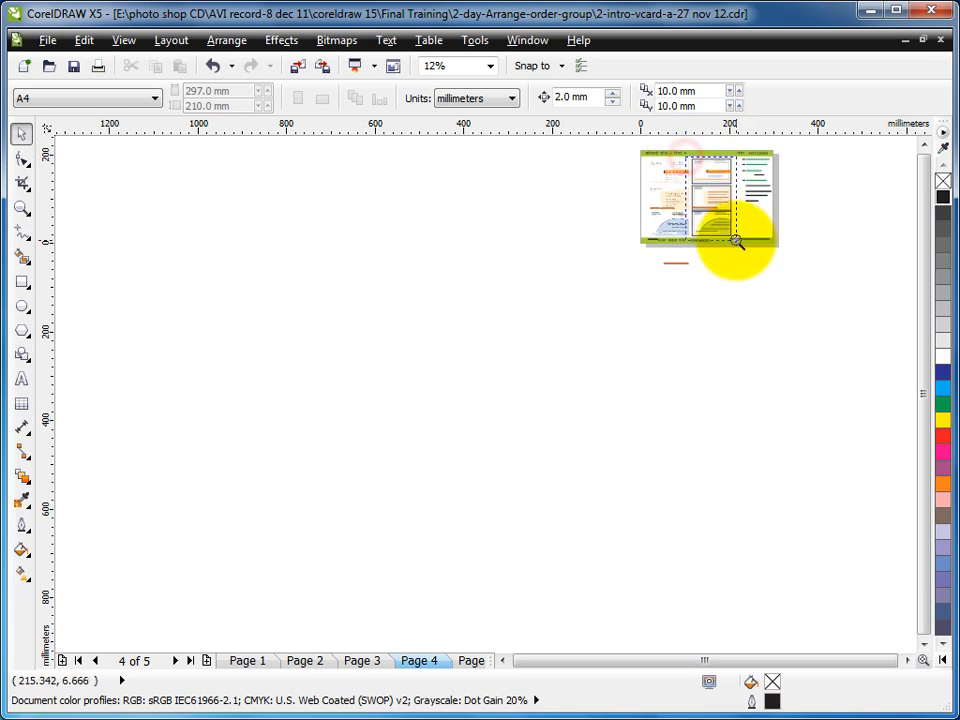
{"action": "left_click_drag", "start_coordinate": [737, 243], "coordinate": [739, 253]}
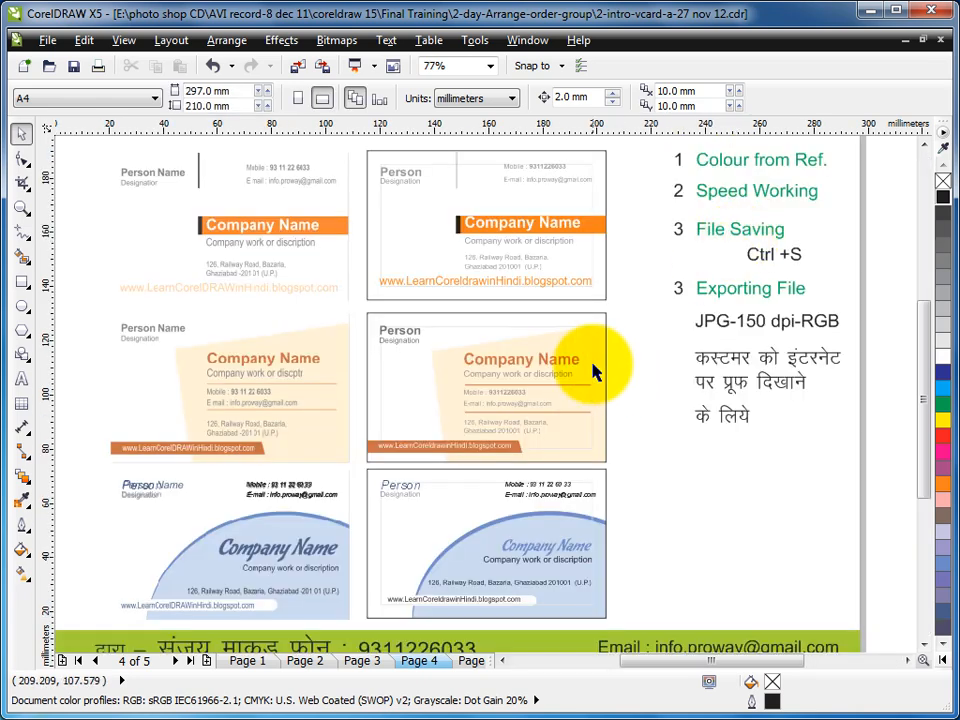
{"action": "left_click_drag", "start_coordinate": [347, 146], "coordinate": [628, 637]}
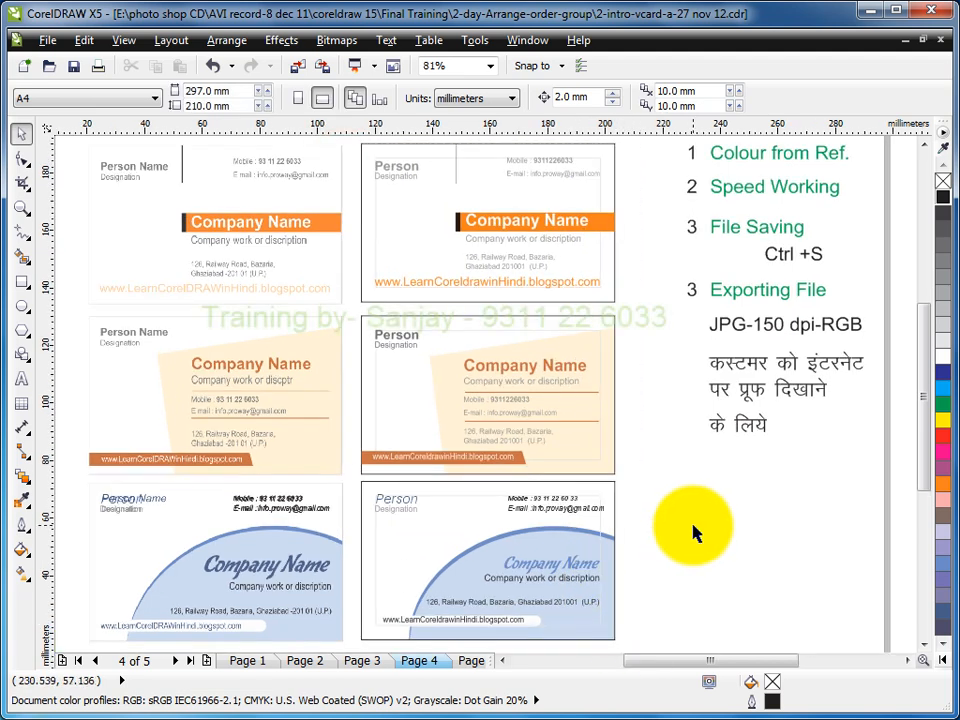